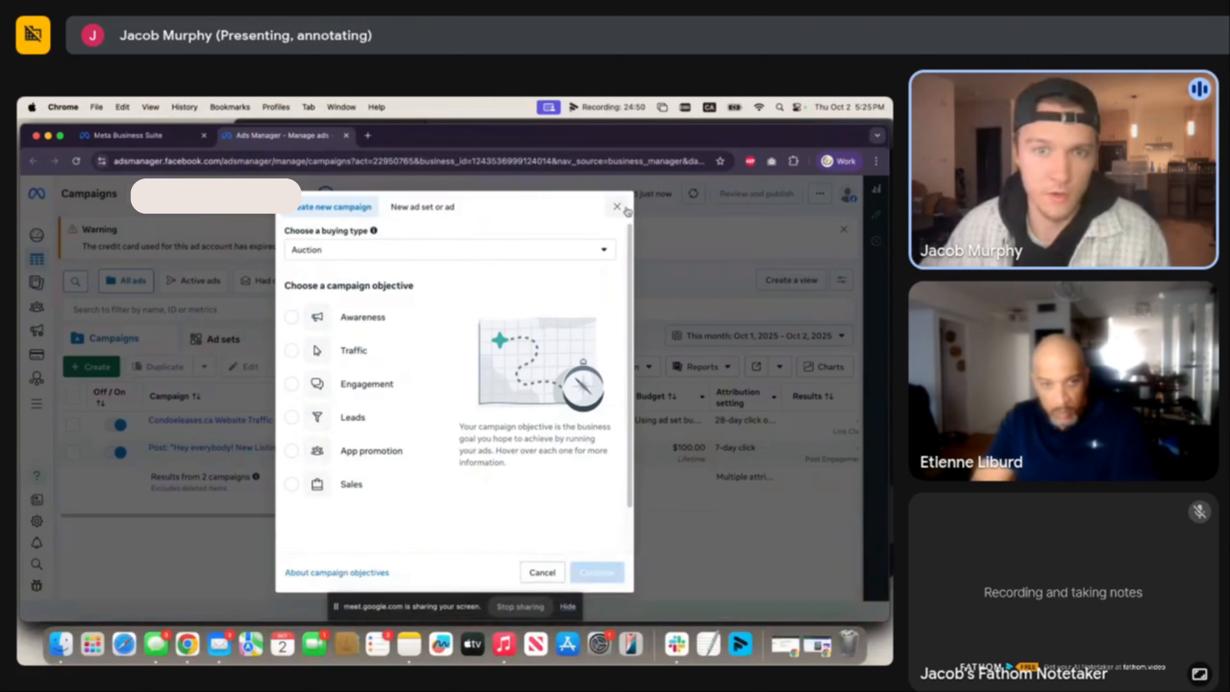
Close the Create new campaign dialog to get back to the two-campaign Campaigns table.
left_click(617, 206)
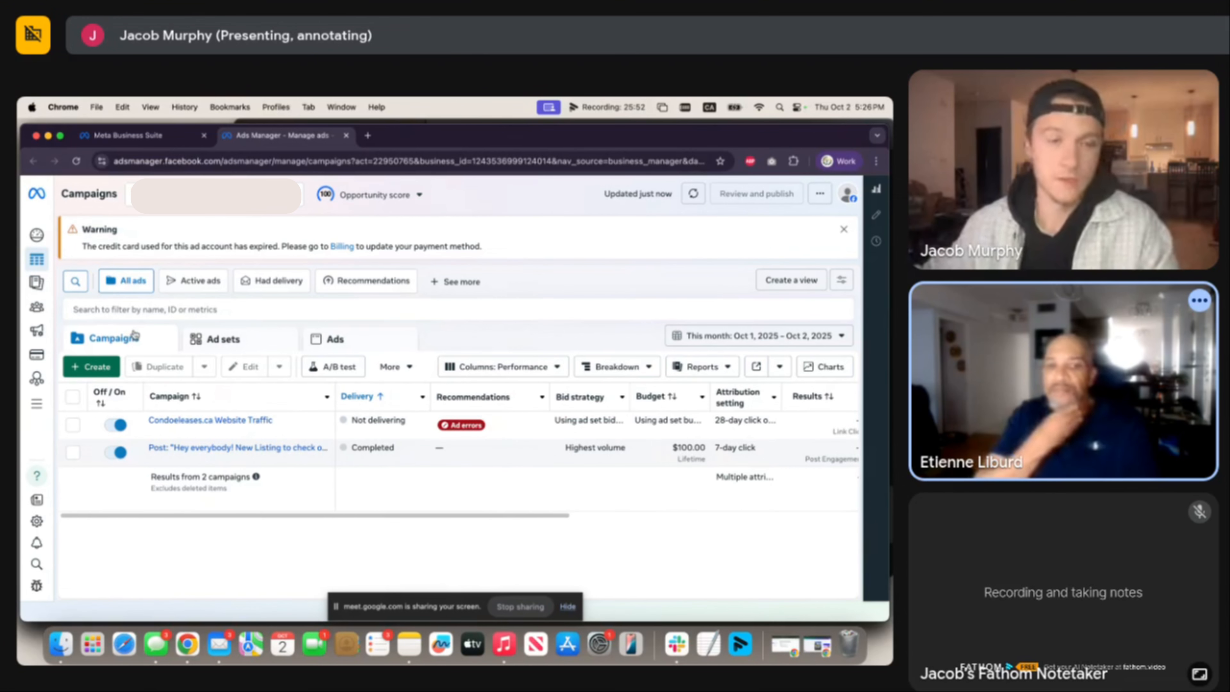
Create a Leads-objective campaign, dismiss the Advantage+ notice, and name it 'Buyer Campaign - EDEN'.
left_click(88, 367)
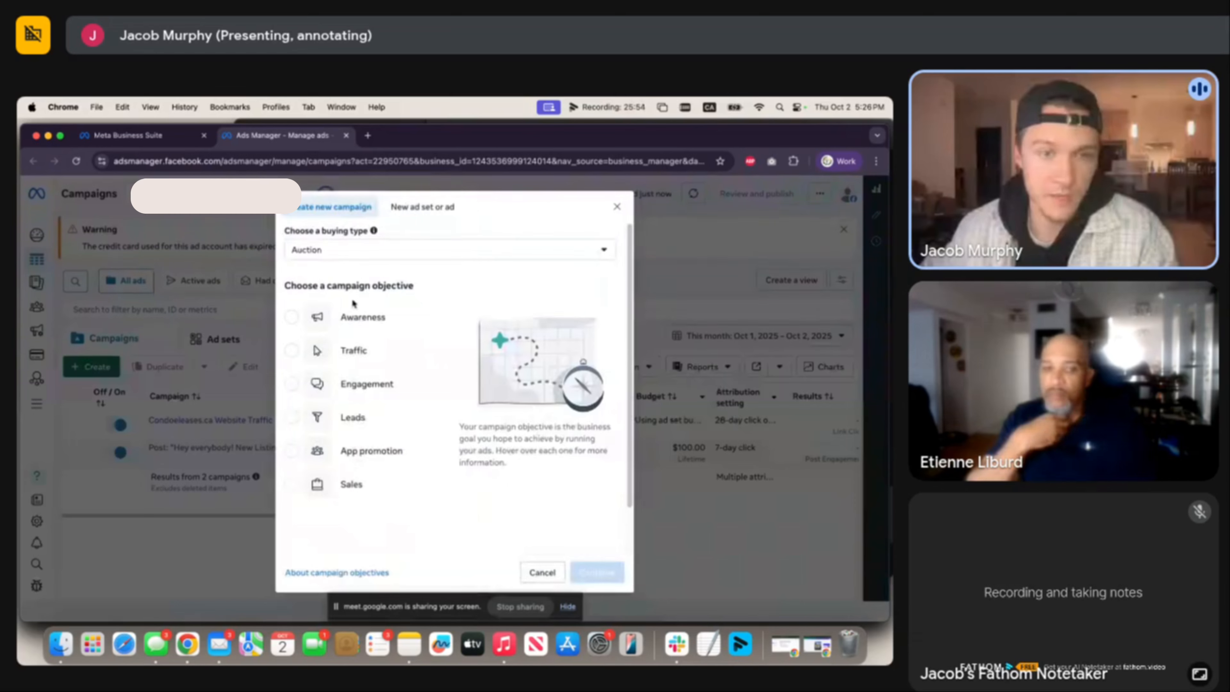
left_click(320, 416)
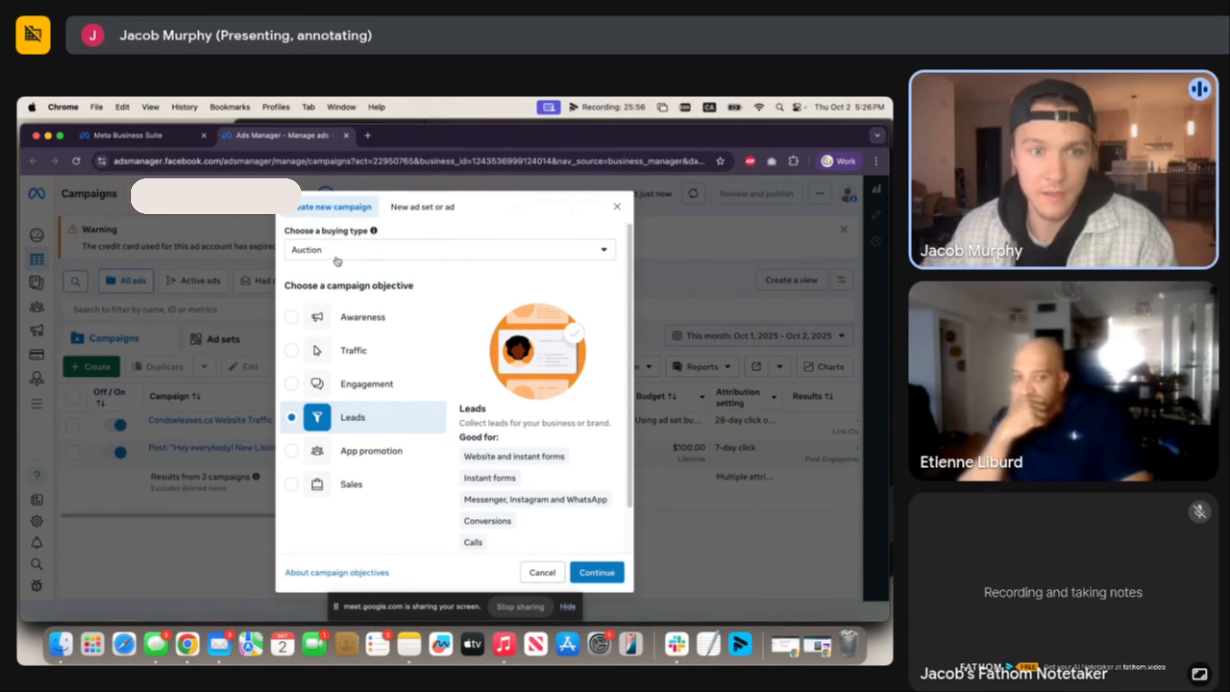
left_click(583, 573)
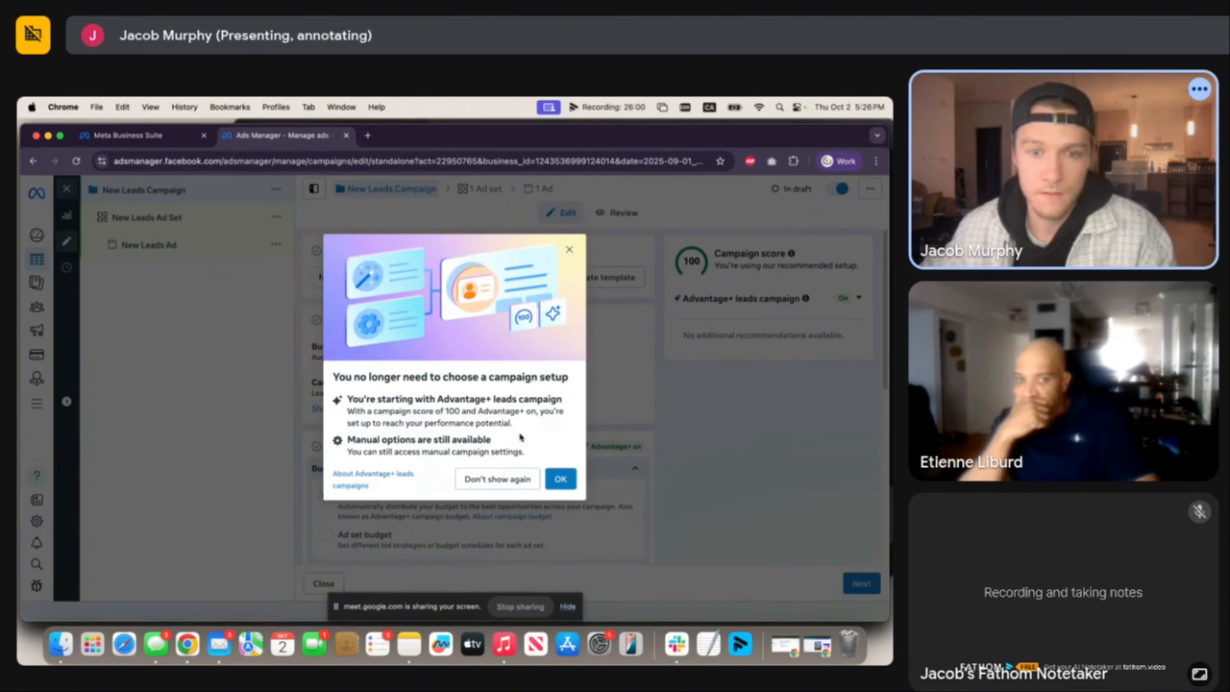
left_click(559, 477)
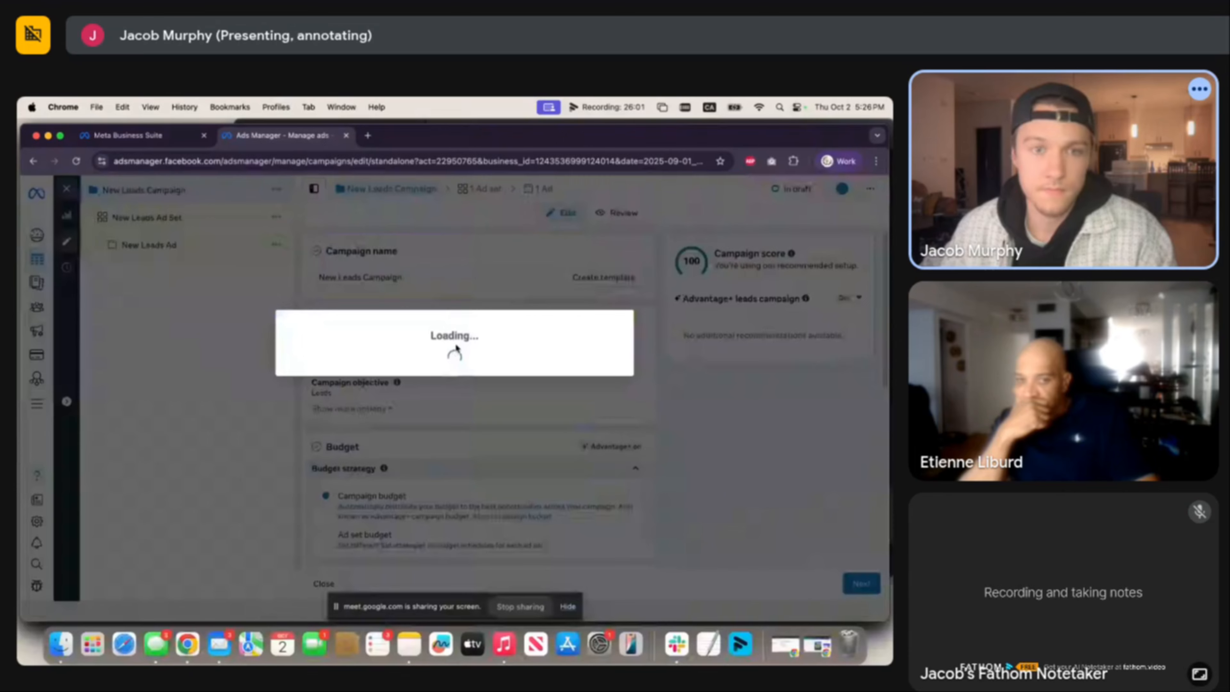
type("Bu")
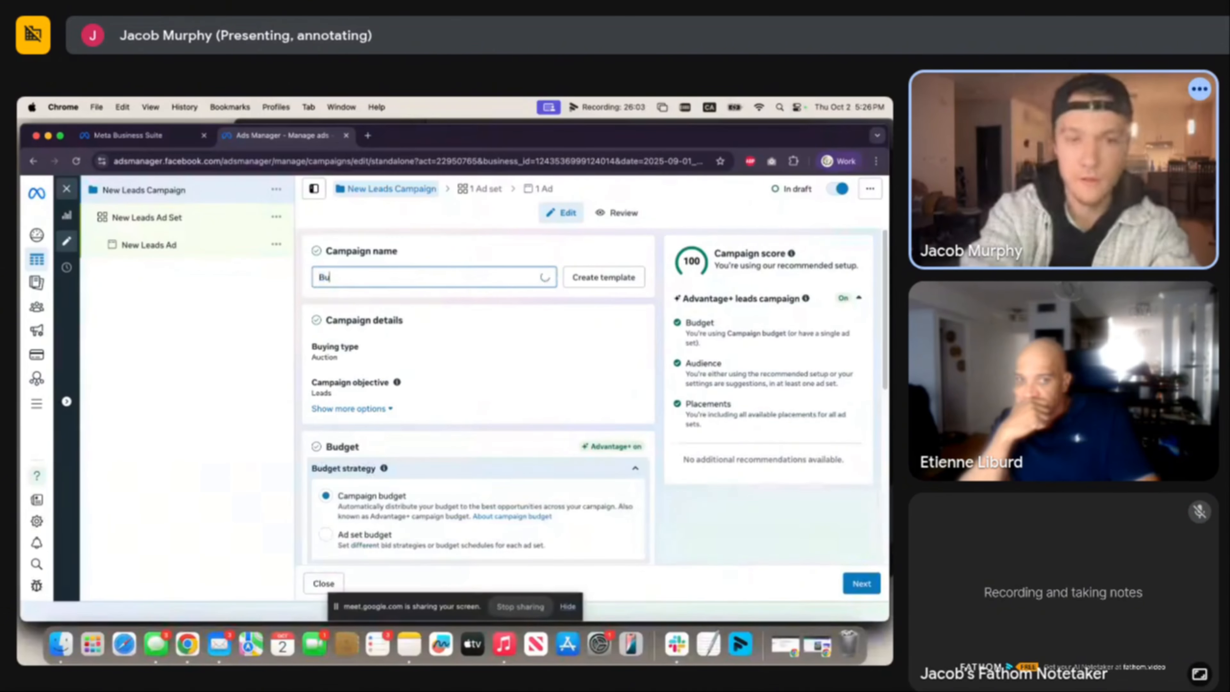
type("yer Campaign")
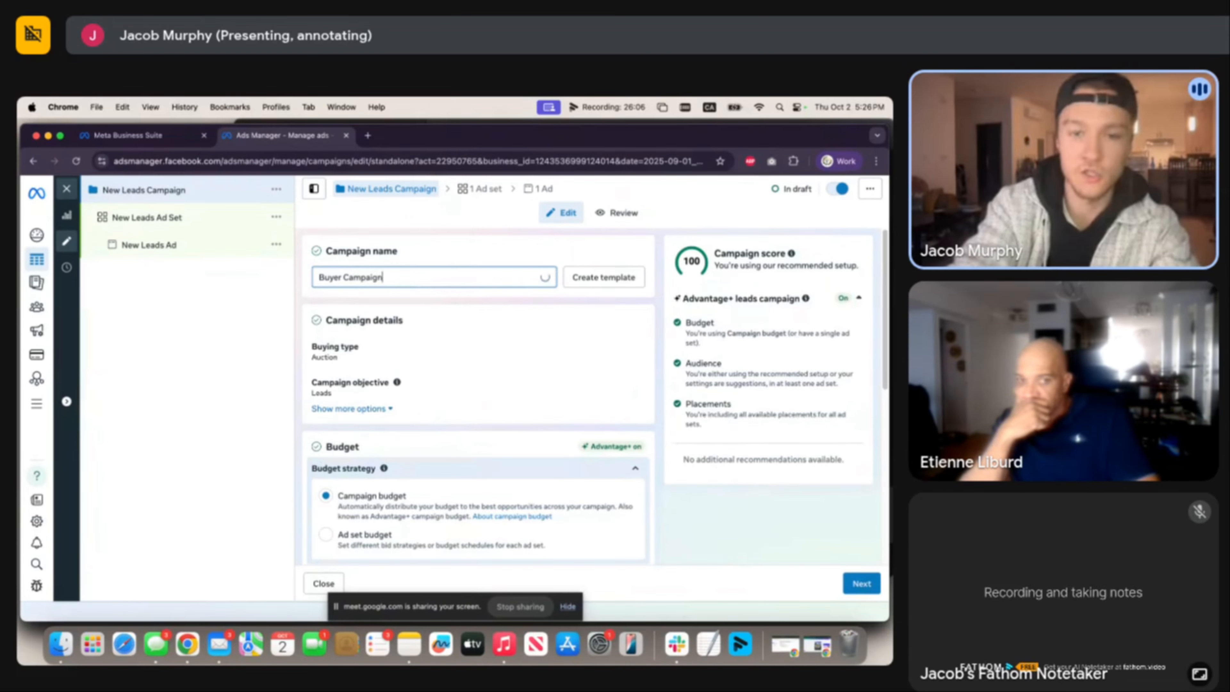
type(" - EDEN")
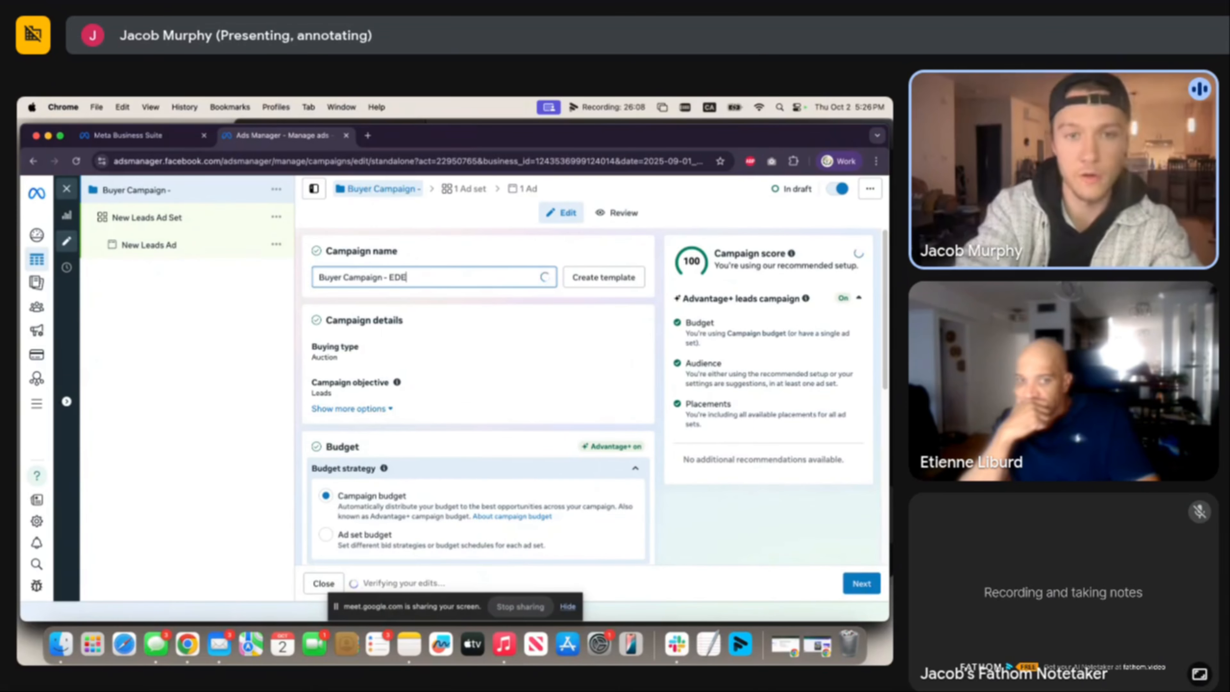
Switch the campaign's budgeting to separate ad set budgets.
left_click(463, 249)
scroll(503, 409, "down", 1)
scroll(504, 409, "down", 5)
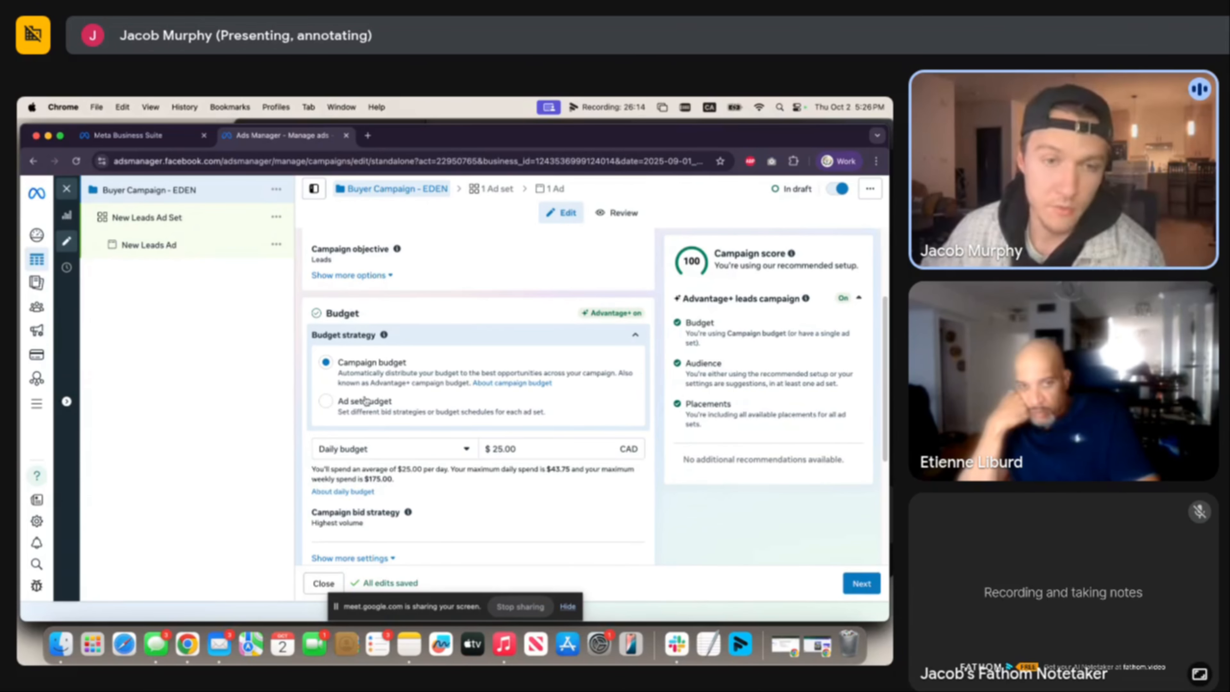
left_click(324, 404)
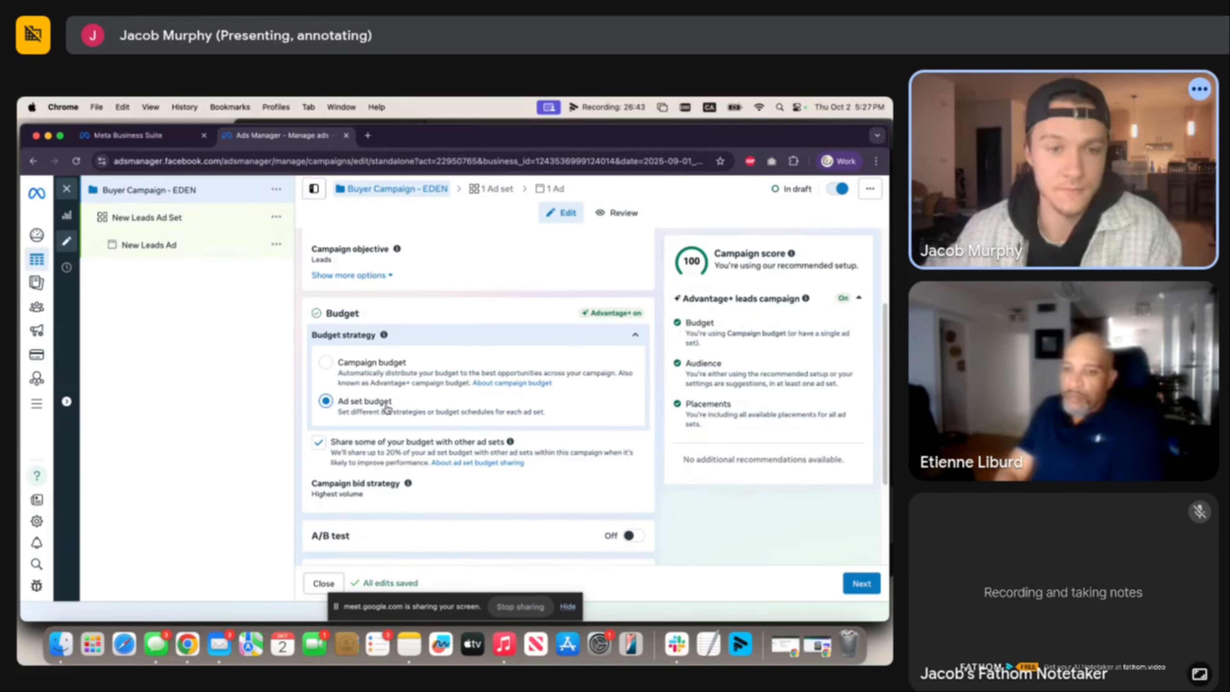
Declare Housing as the special ad category for Canada and continue to the ad set.
scroll(357, 444, "down", 1)
scroll(357, 443, "down", 5)
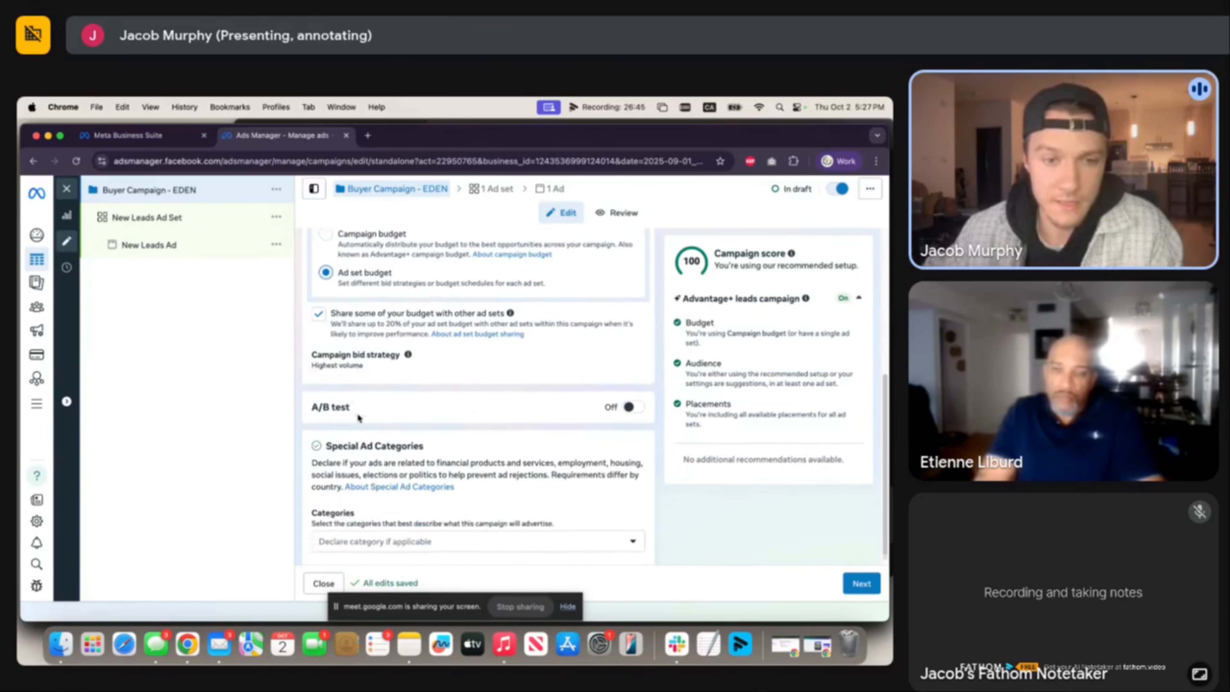
left_click(424, 529)
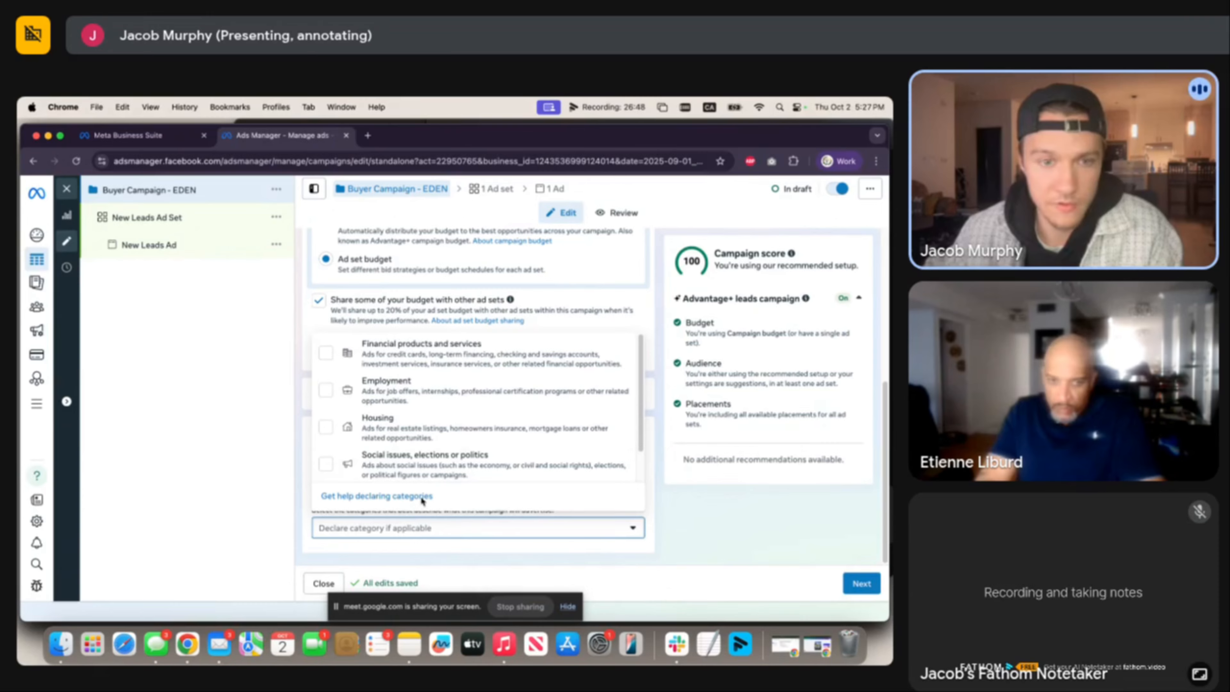
left_click(401, 428)
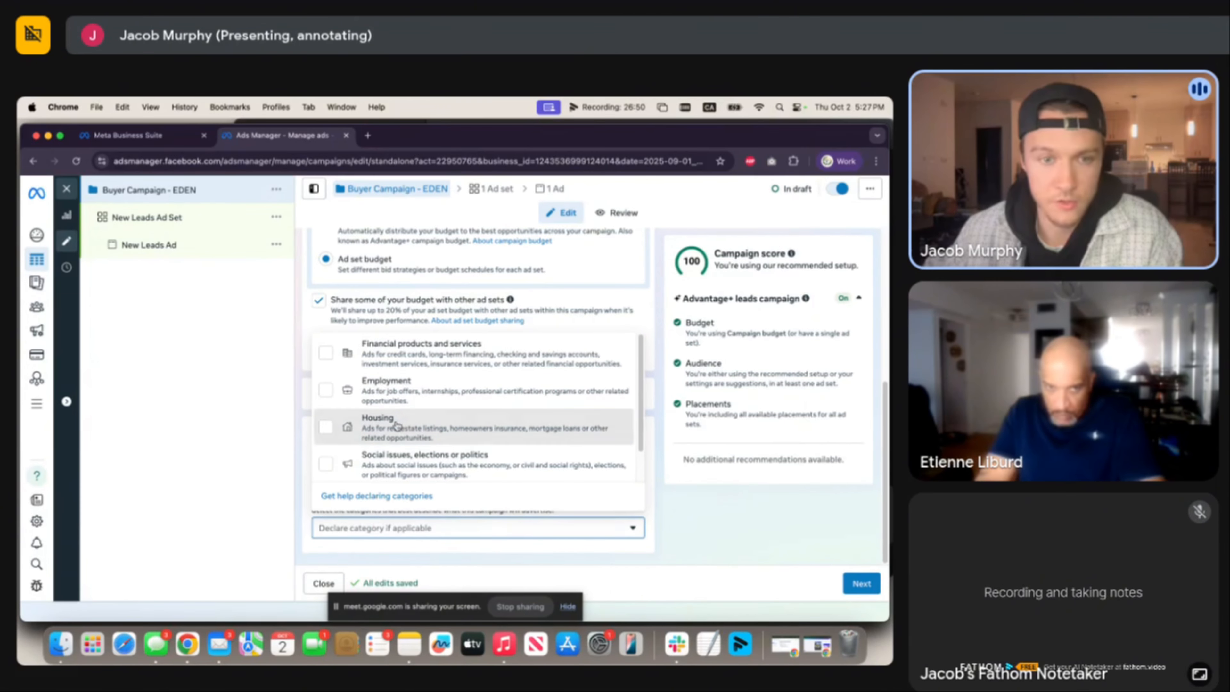
left_click(683, 450)
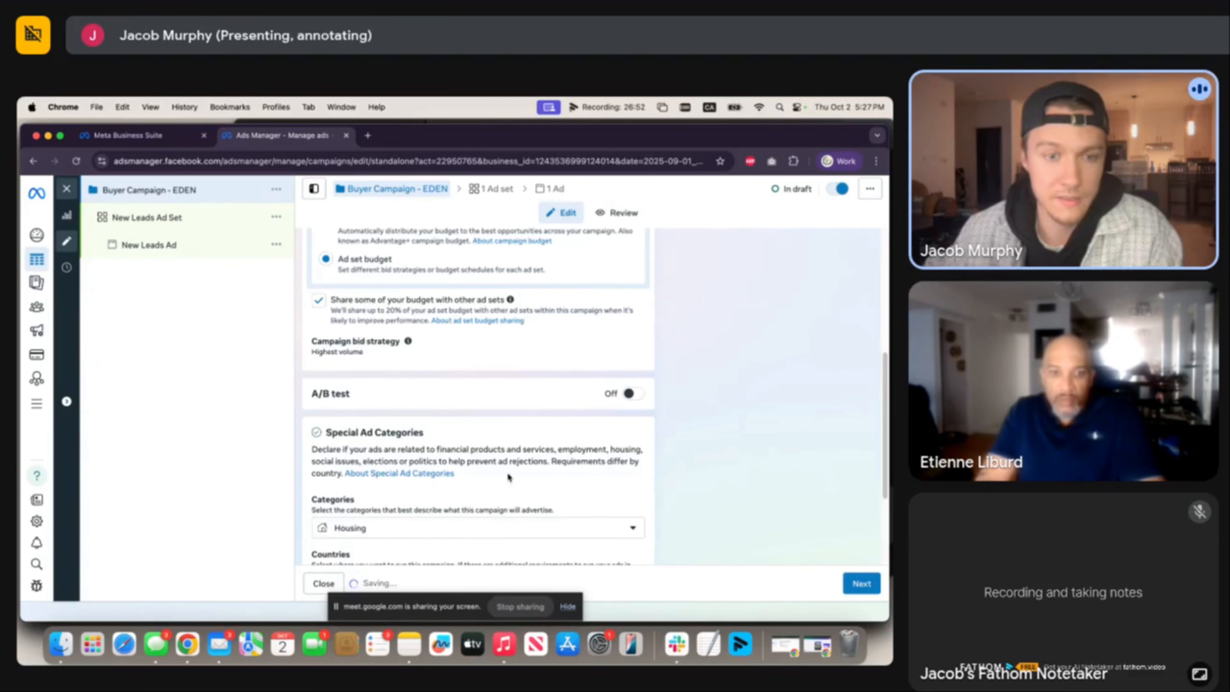
scroll(508, 469, "down", 4)
scroll(540, 415, "up", 10)
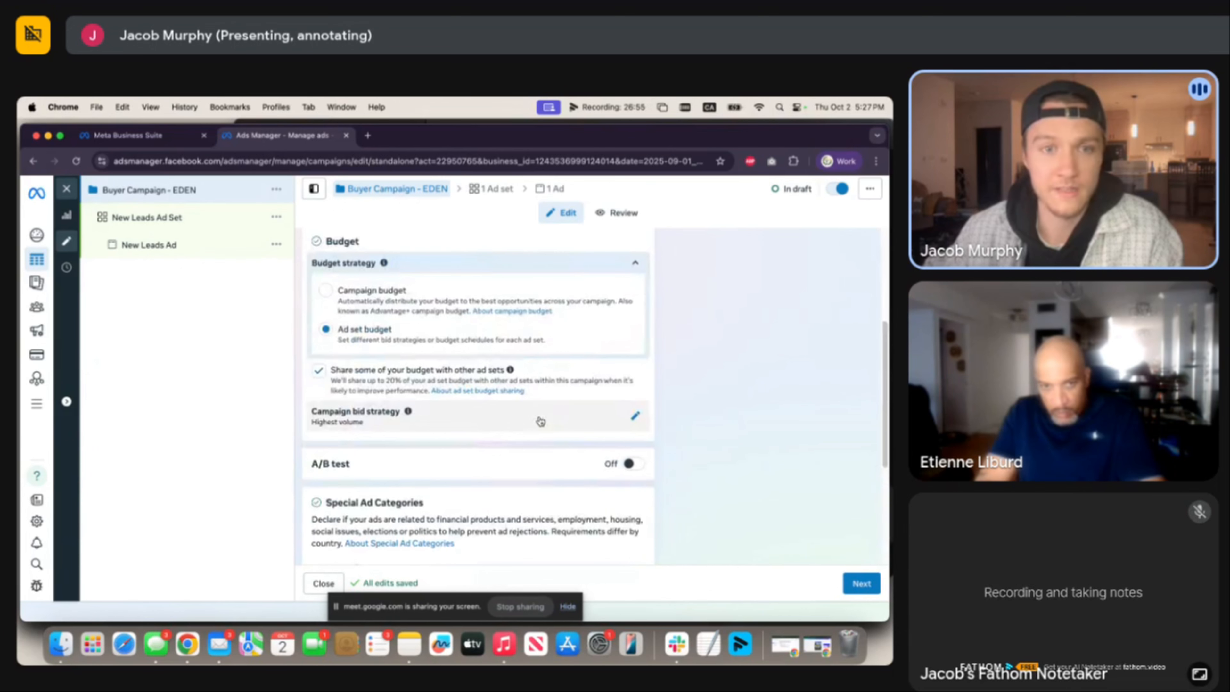
scroll(567, 450, "down", 8)
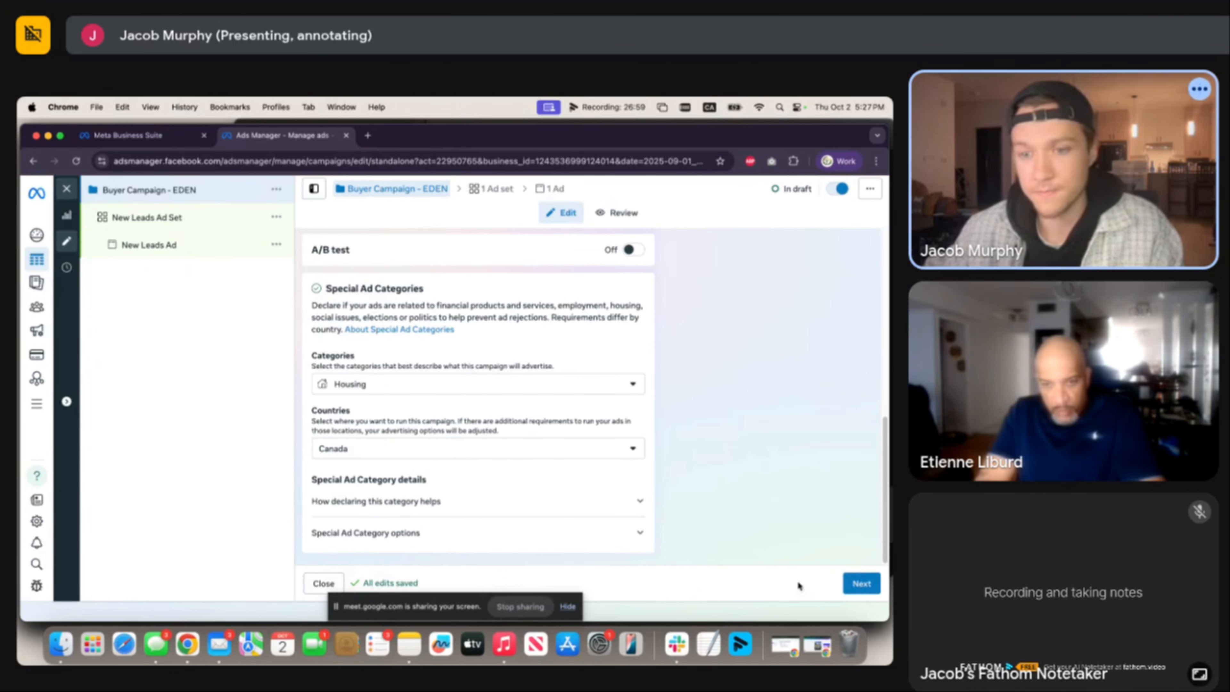
left_click(861, 584)
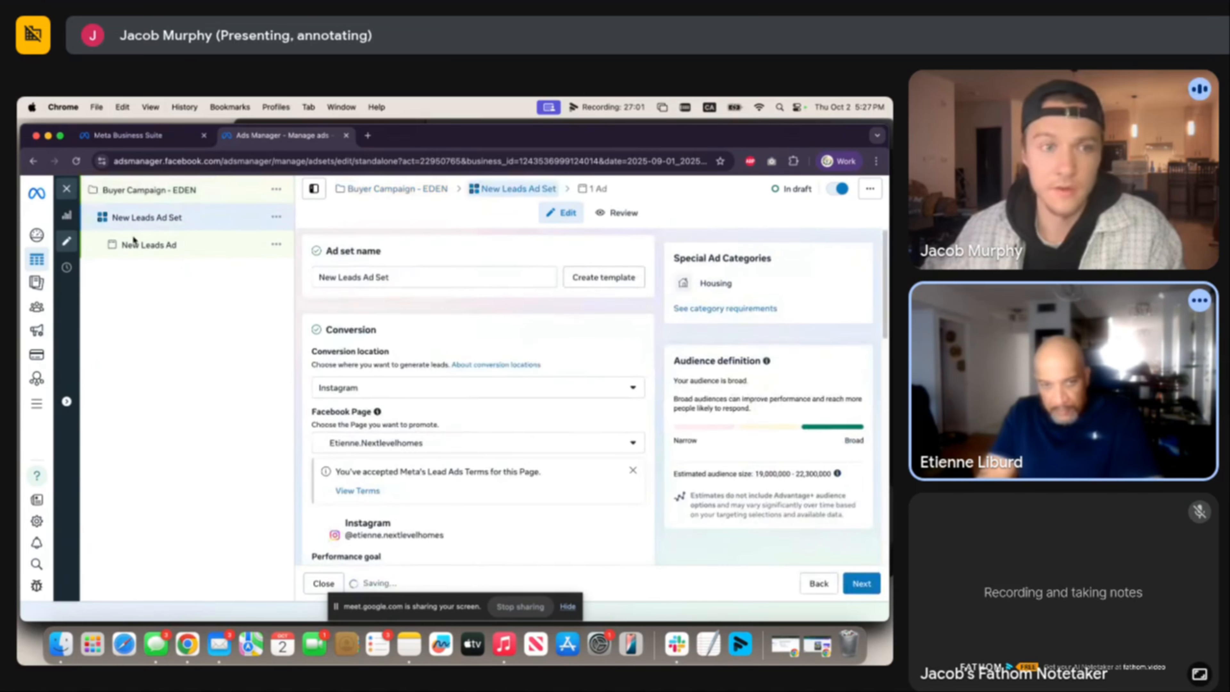
Rename the ad set to 'First Time Home Buyers - Static ads' and save the change.
triple_click(428, 274)
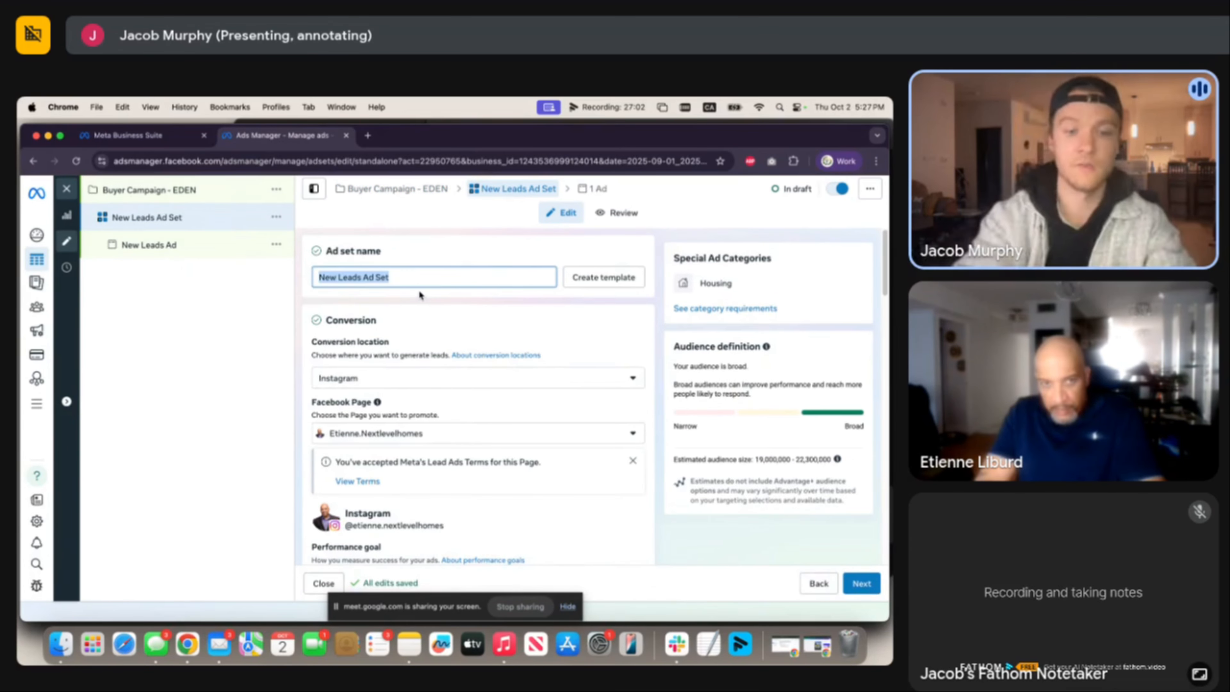
type("First")
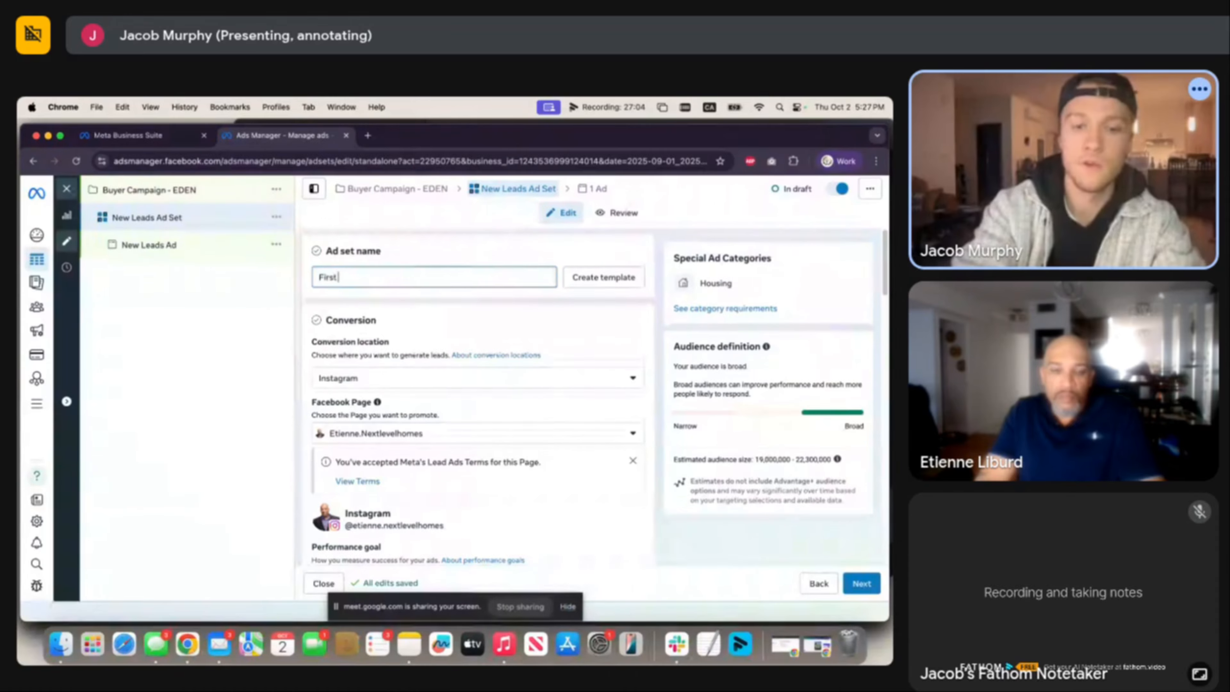
type(" Time Homw")
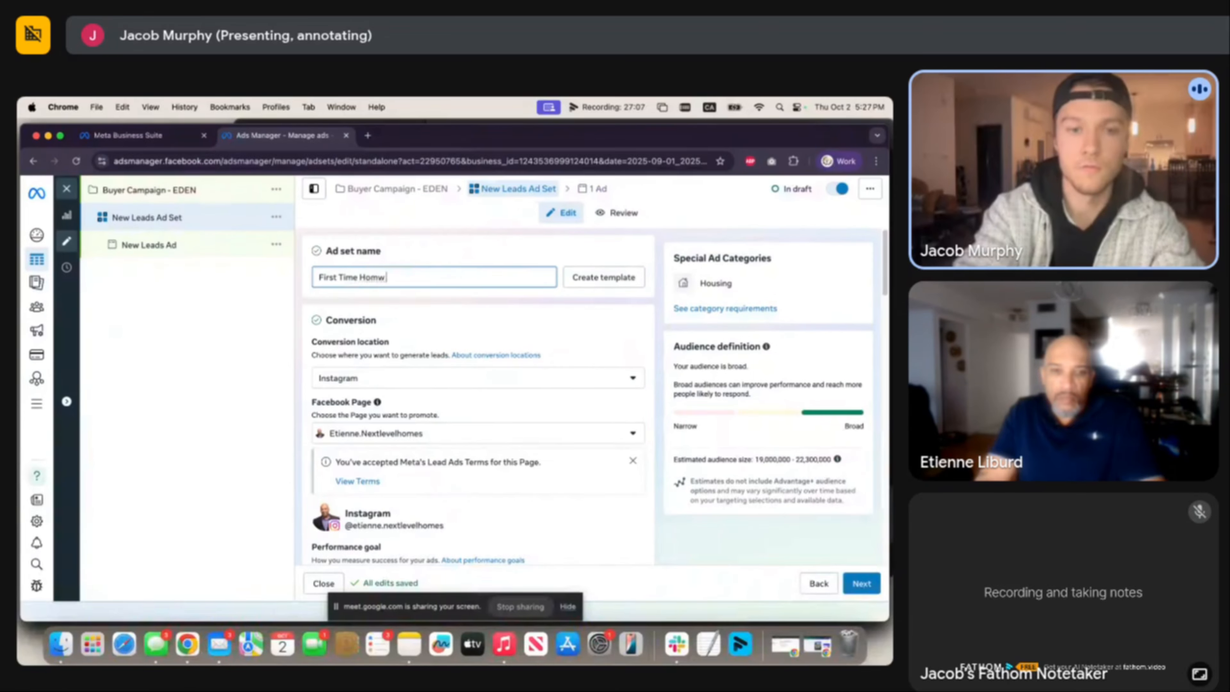
key("BackSpace")
type("e Bu")
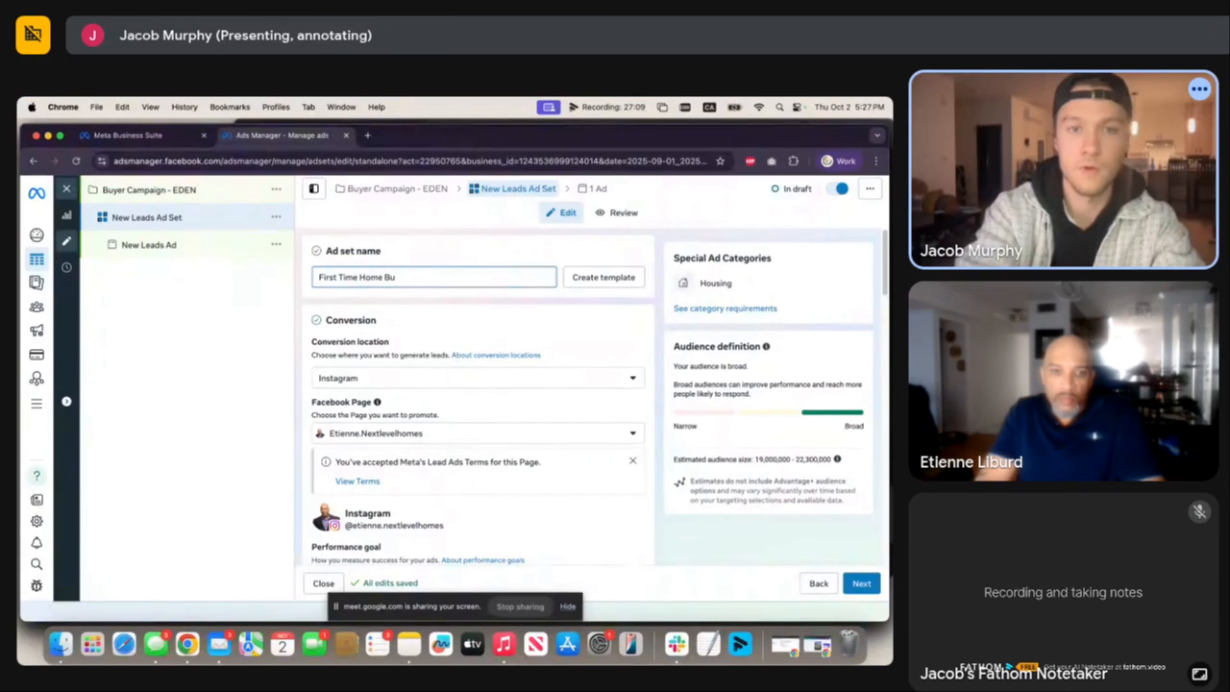
type("yers")
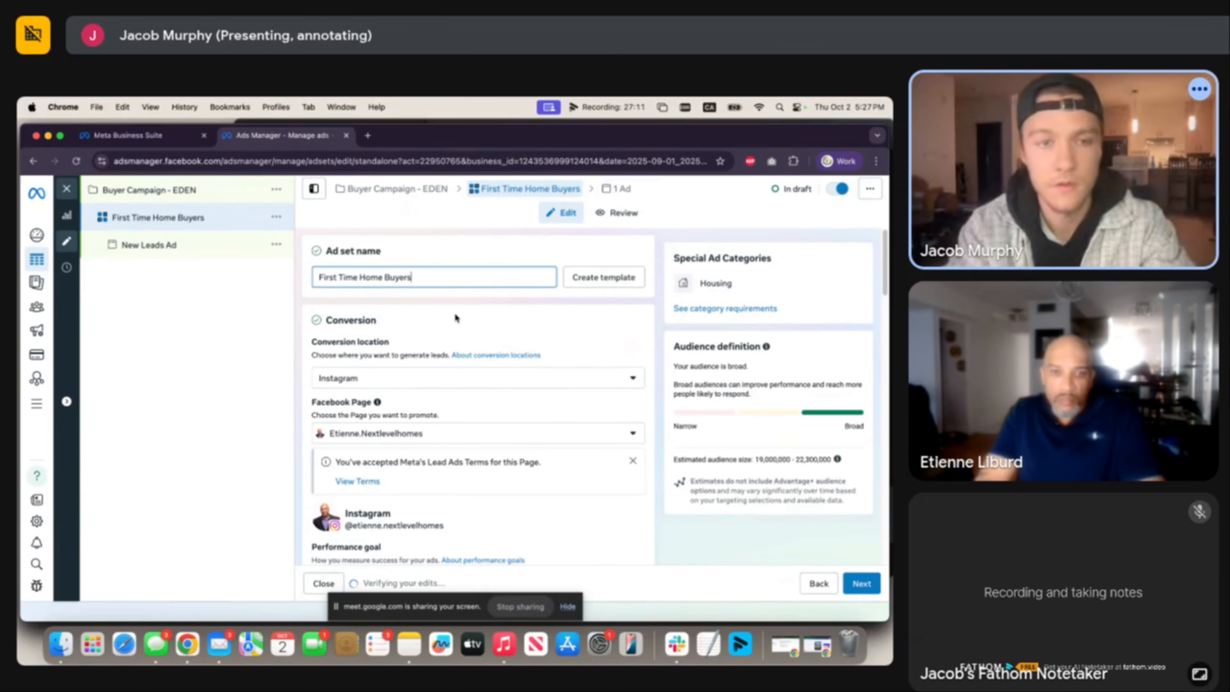
type(" - ")
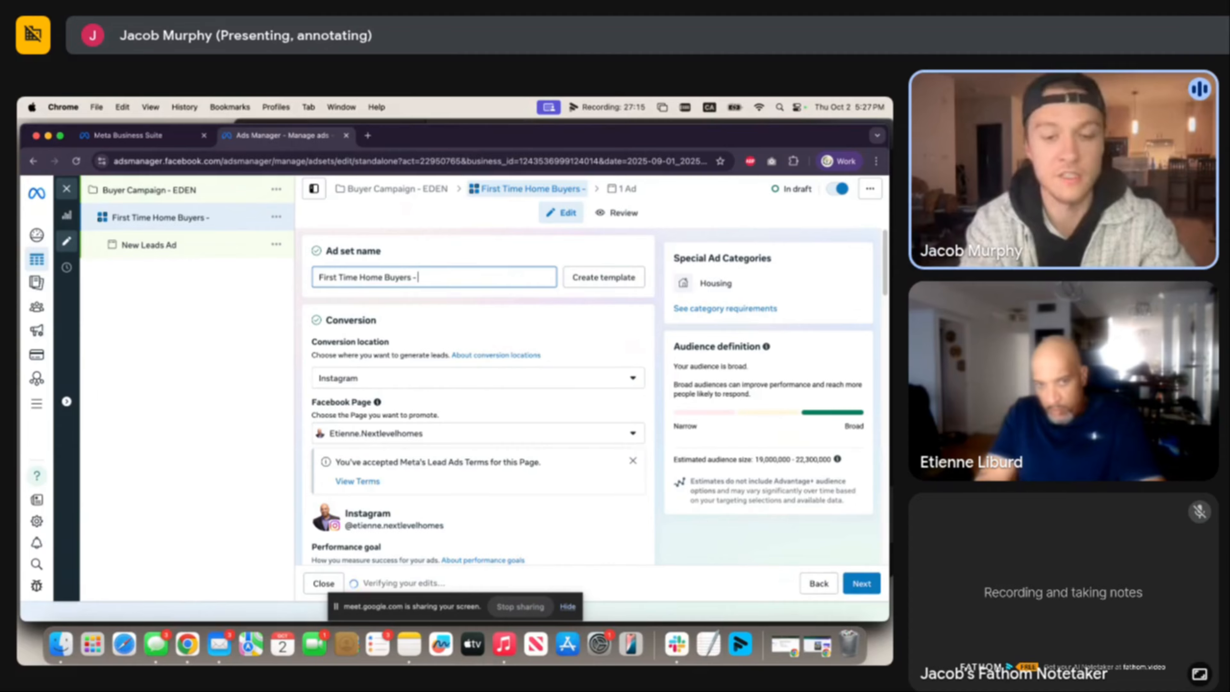
type("Static")
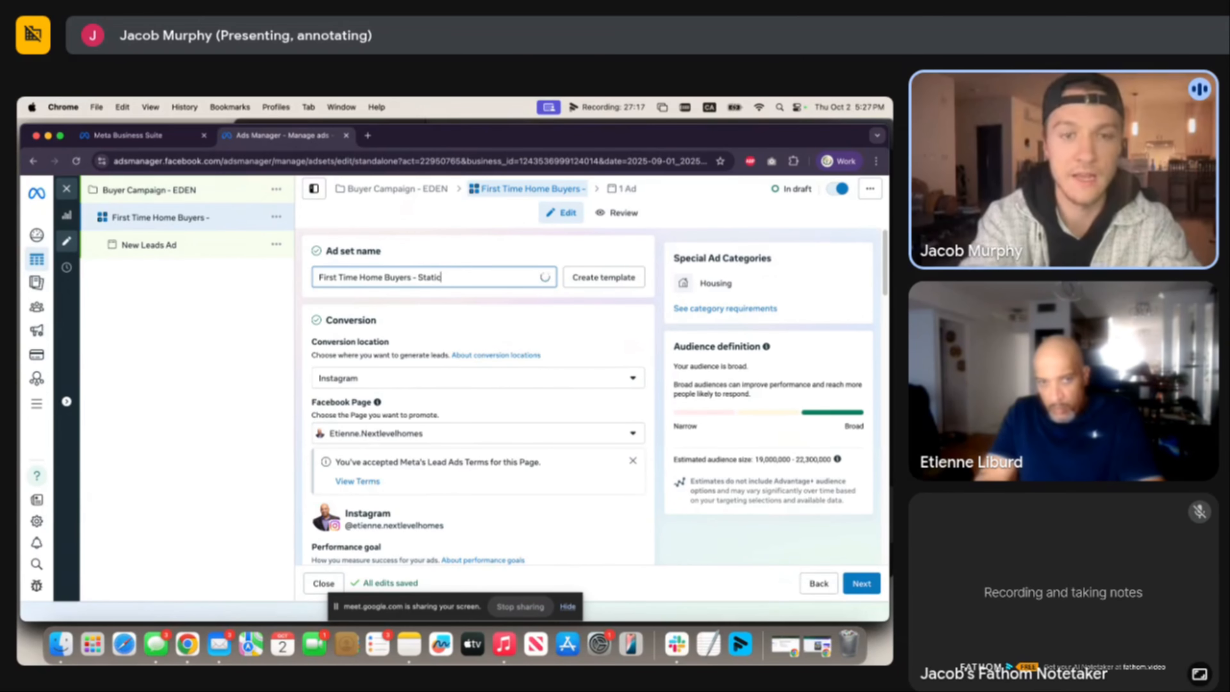
type(" ads")
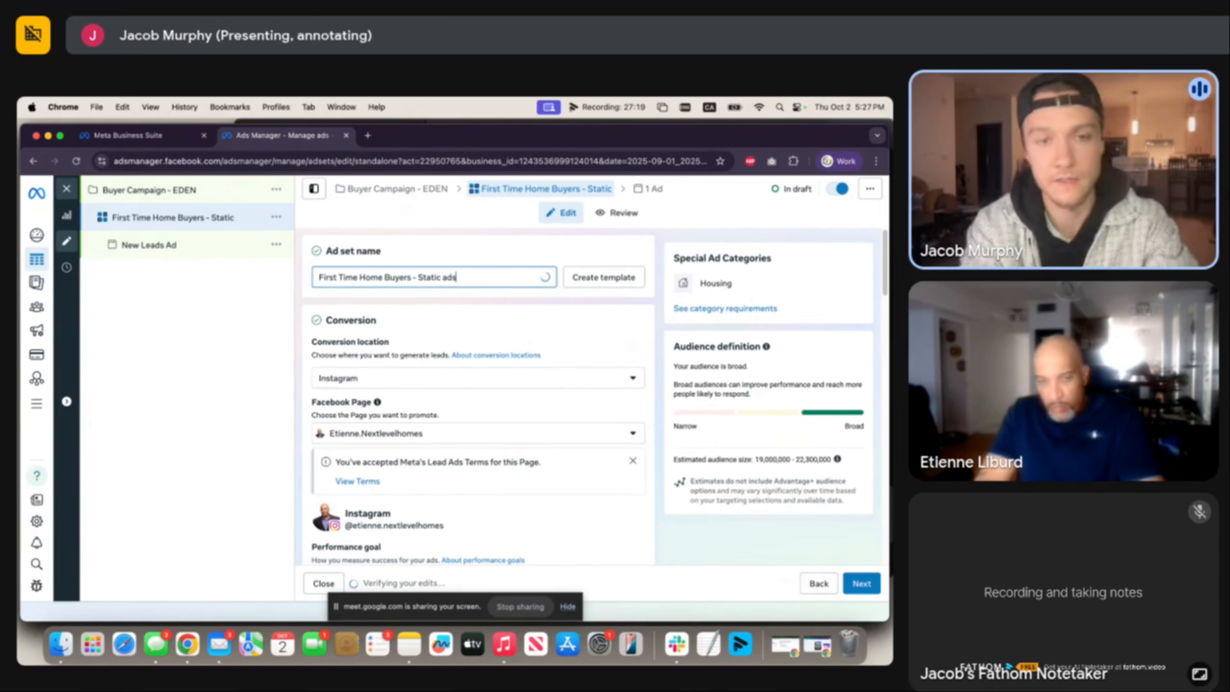
left_click(472, 305)
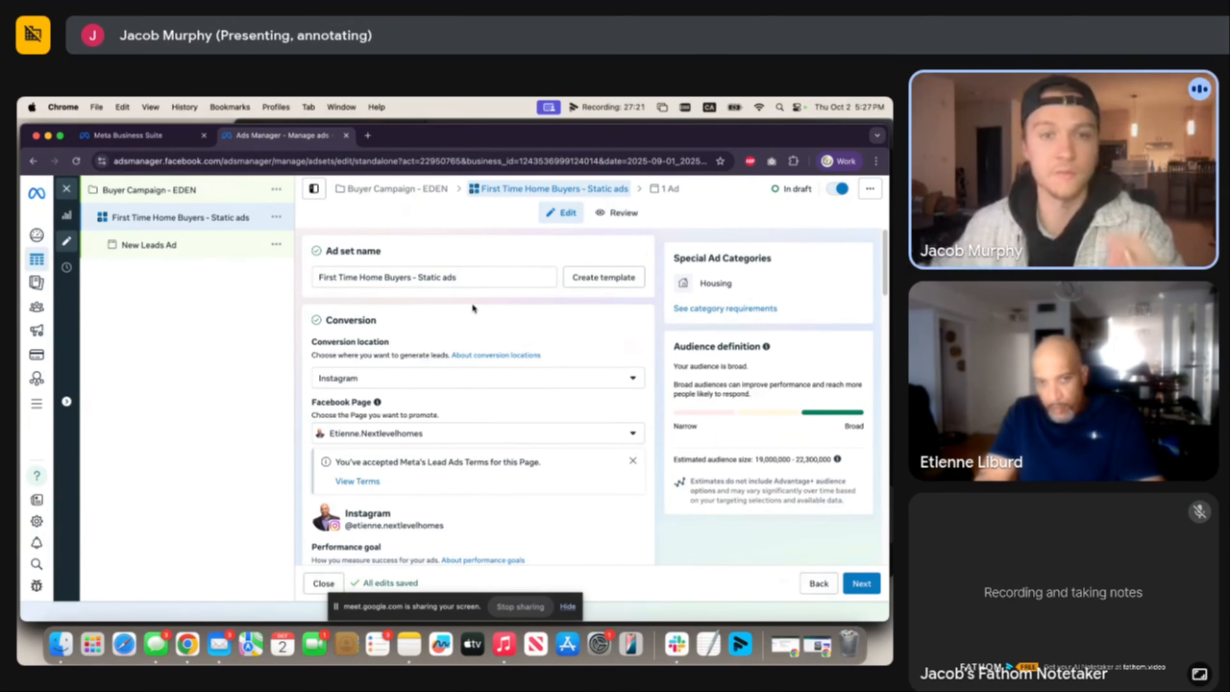
Change the ad set's conversion location from Instagram to Instant forms.
scroll(445, 313, "down", 1)
scroll(445, 314, "down", 3)
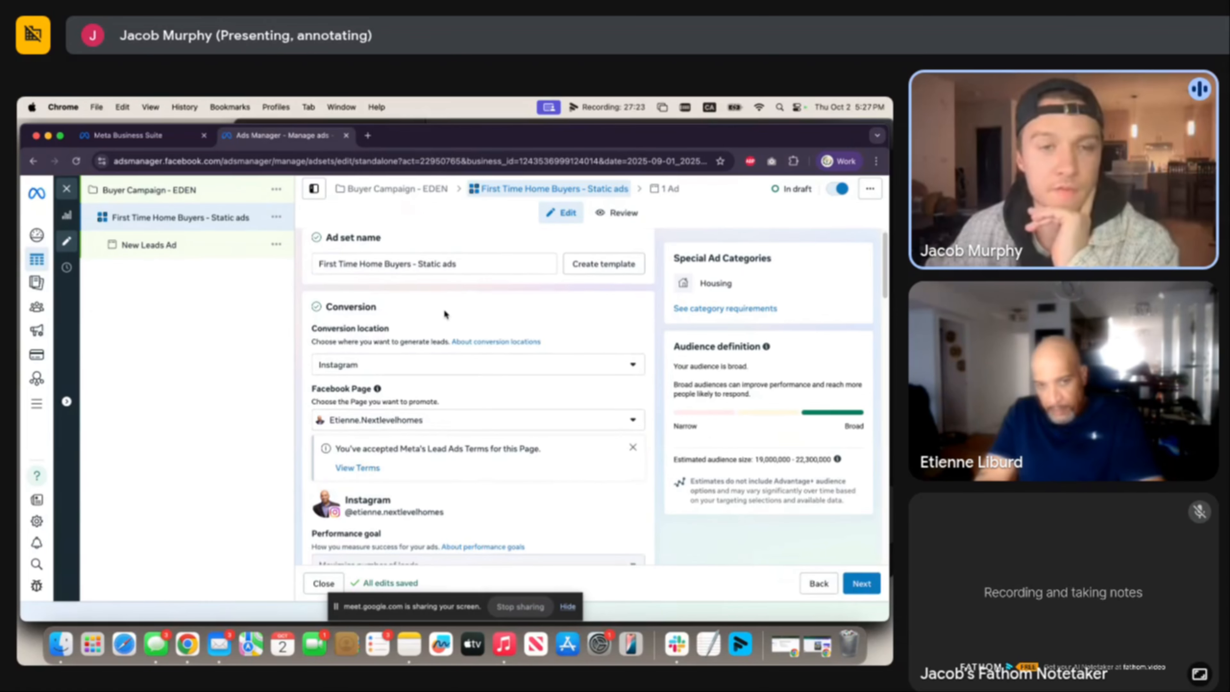
scroll(444, 314, "down", 2)
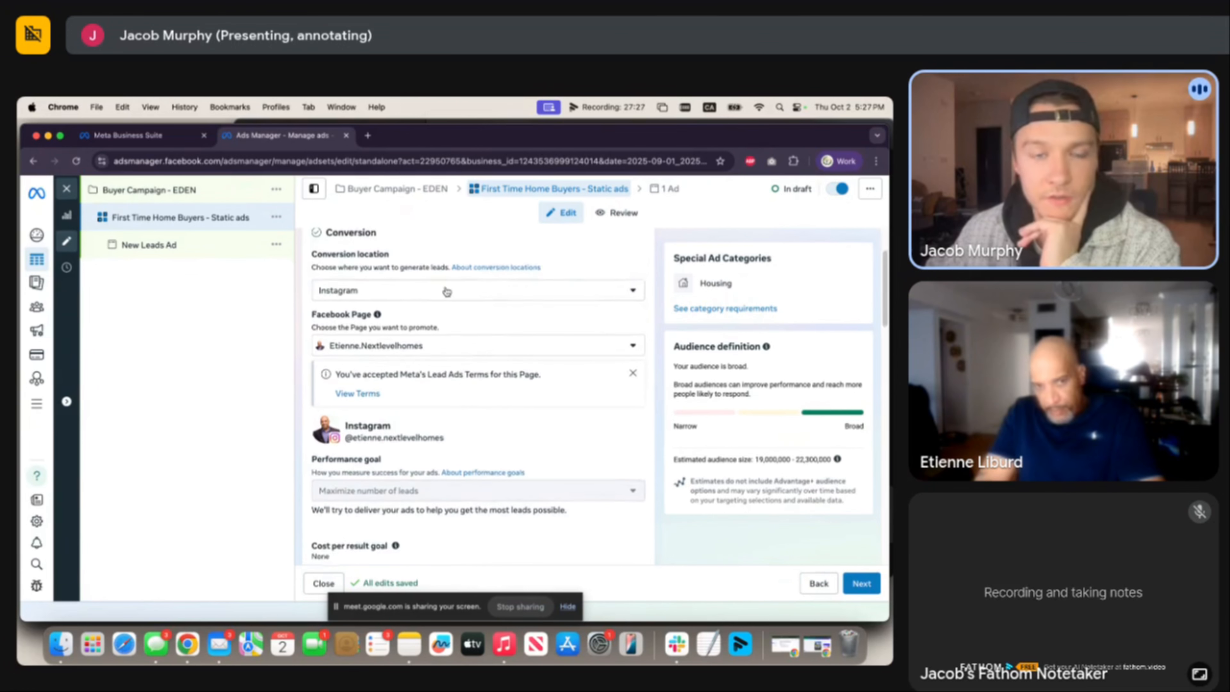
scroll(438, 308, "up", 1)
left_click(432, 311)
left_click(501, 245)
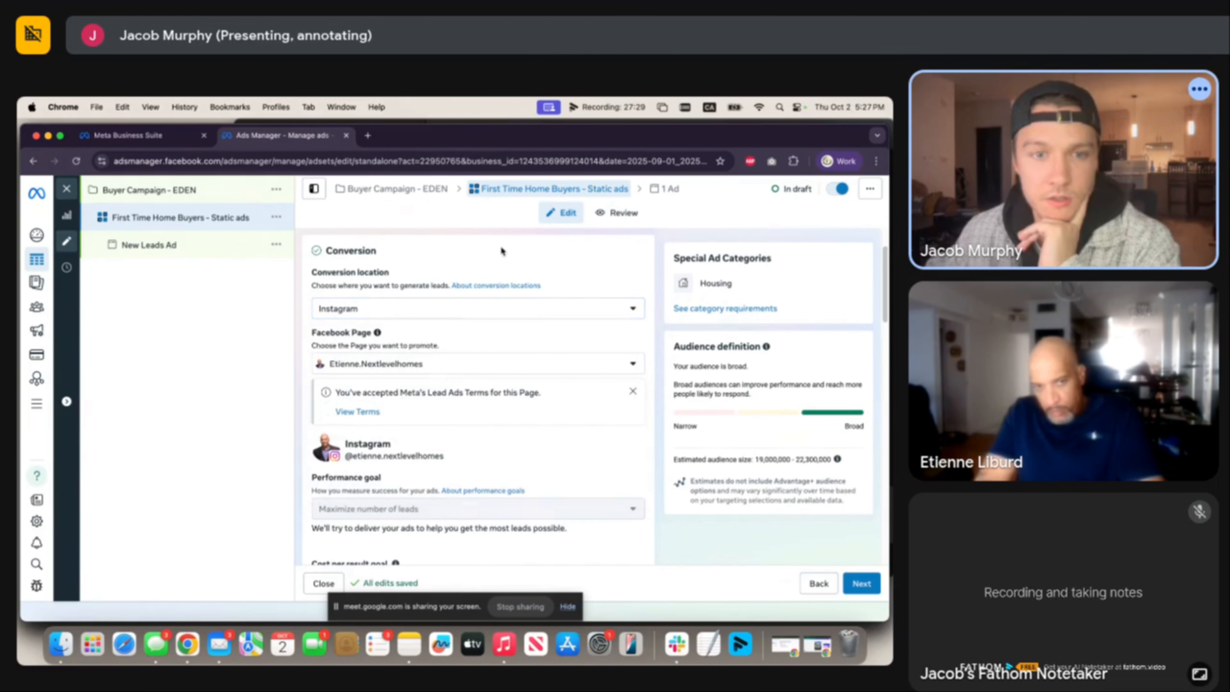
left_click(465, 309)
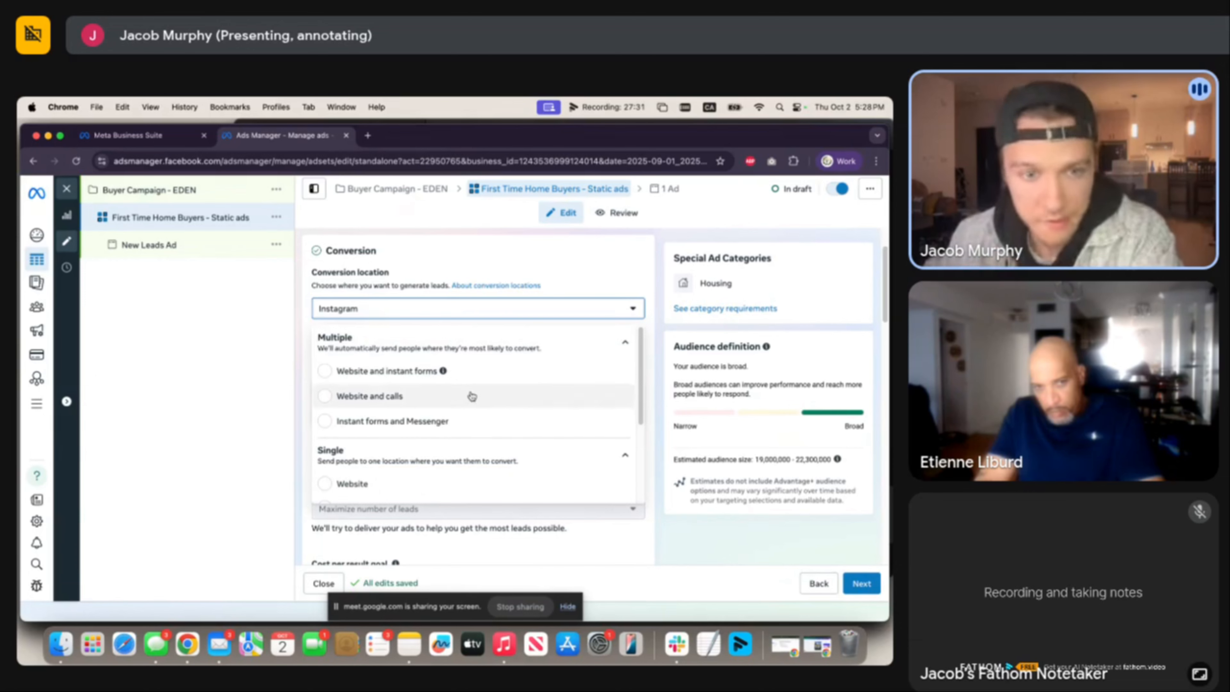
scroll(466, 398, "down", 2)
left_click(438, 458)
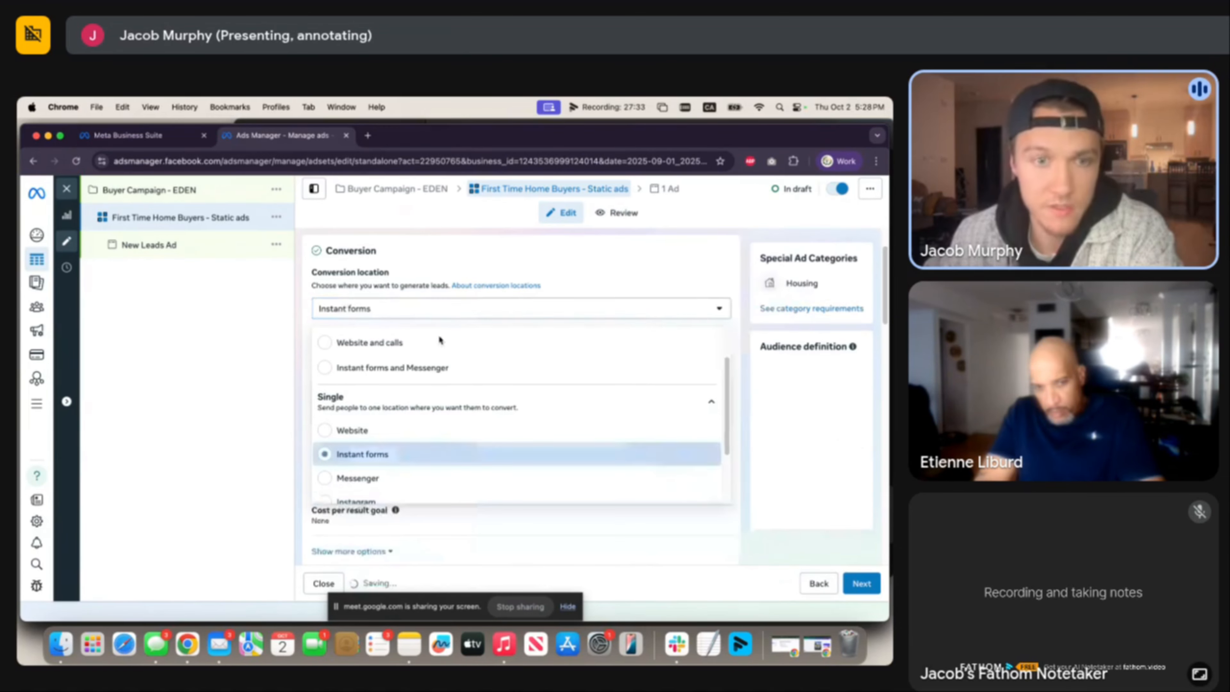
Review the conversion location options, keeping Instant forms with Maximize number of leads.
left_click(518, 311)
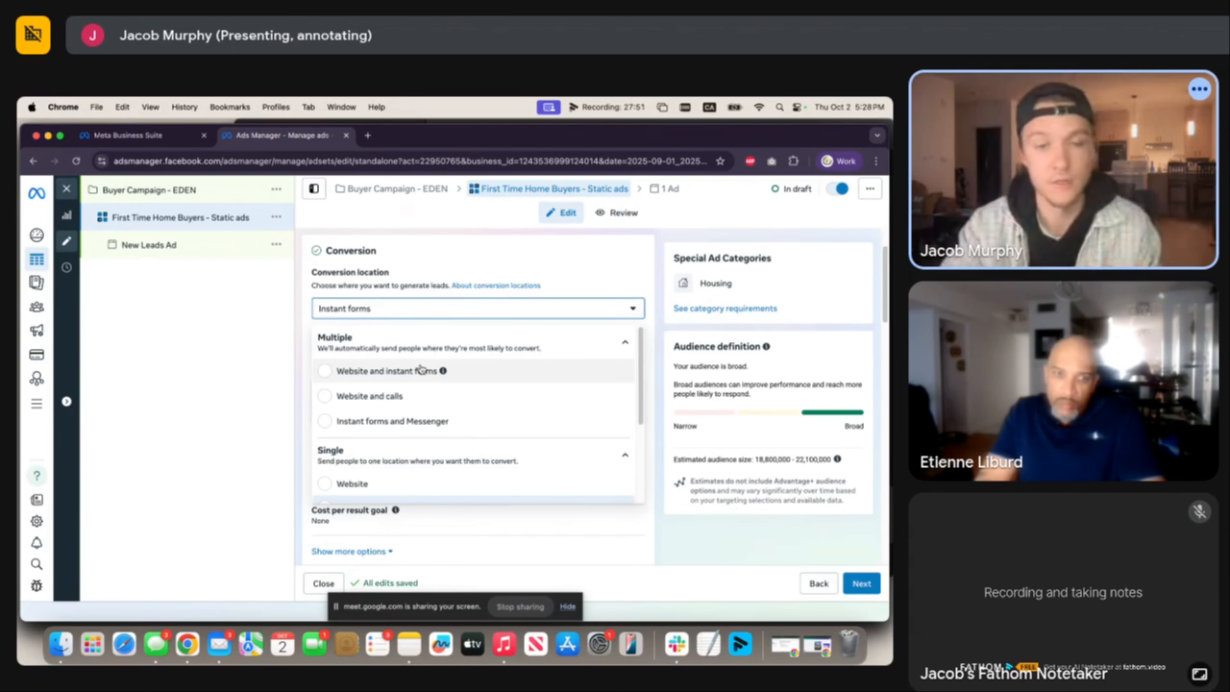
scroll(419, 368, "down", 2)
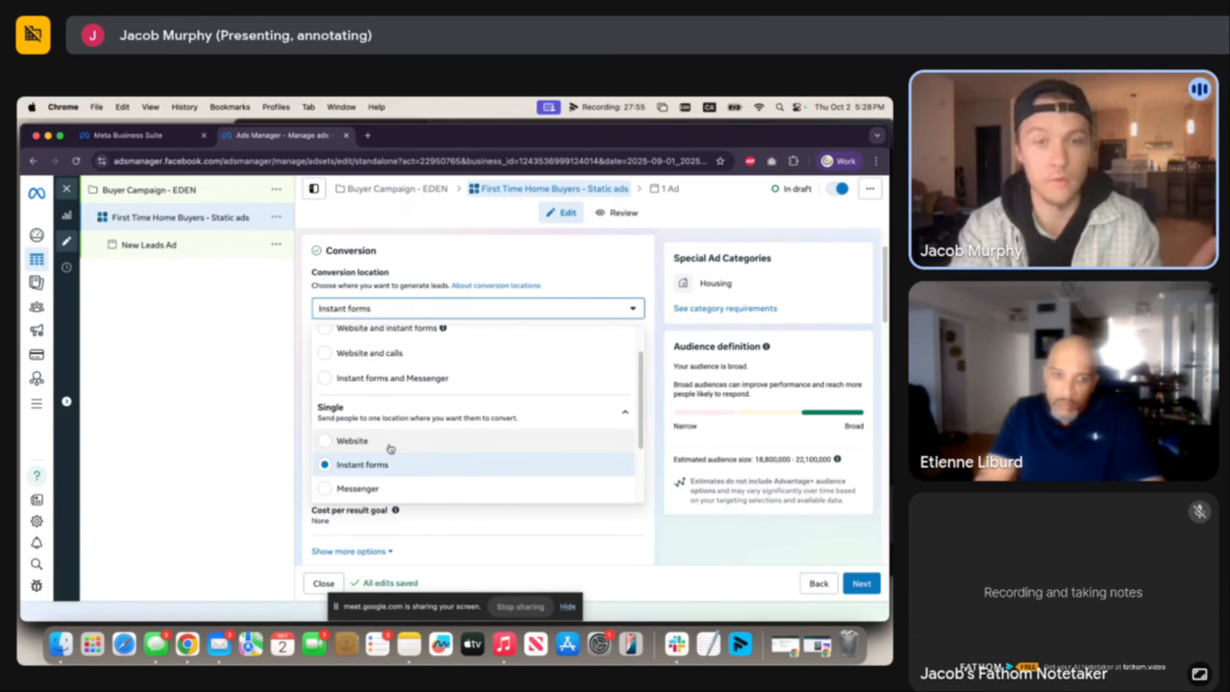
scroll(387, 448, "down", 1)
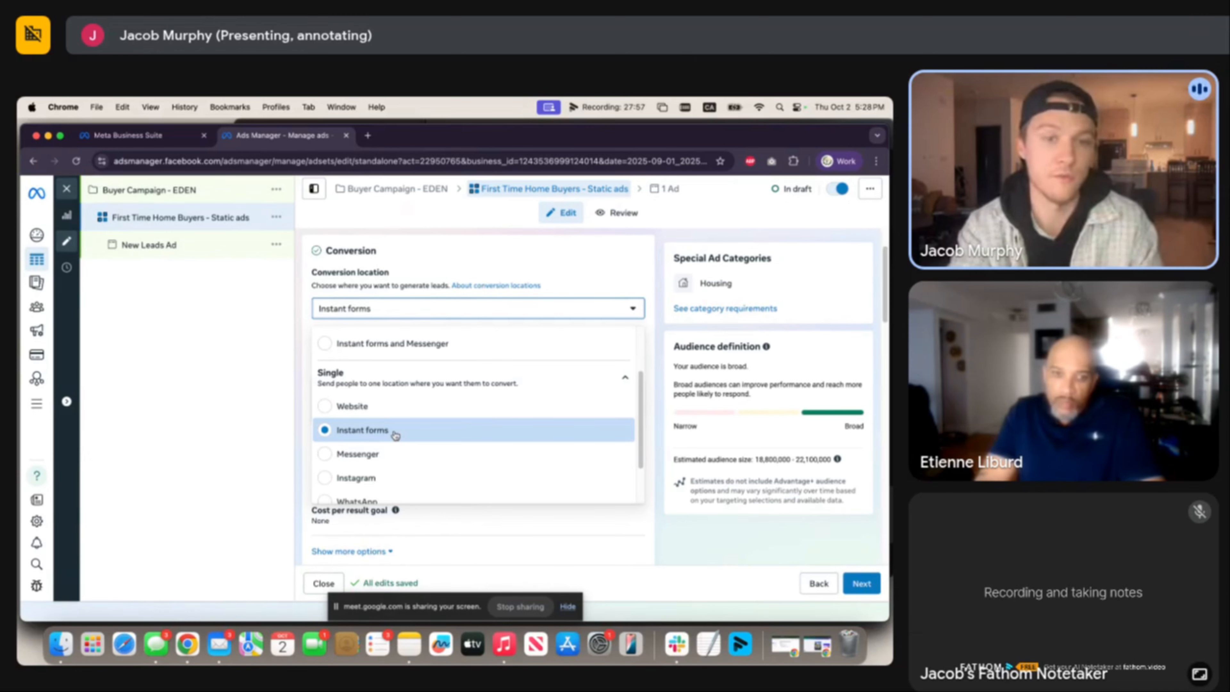
scroll(393, 436, "down", 2)
scroll(390, 446, "up", 3)
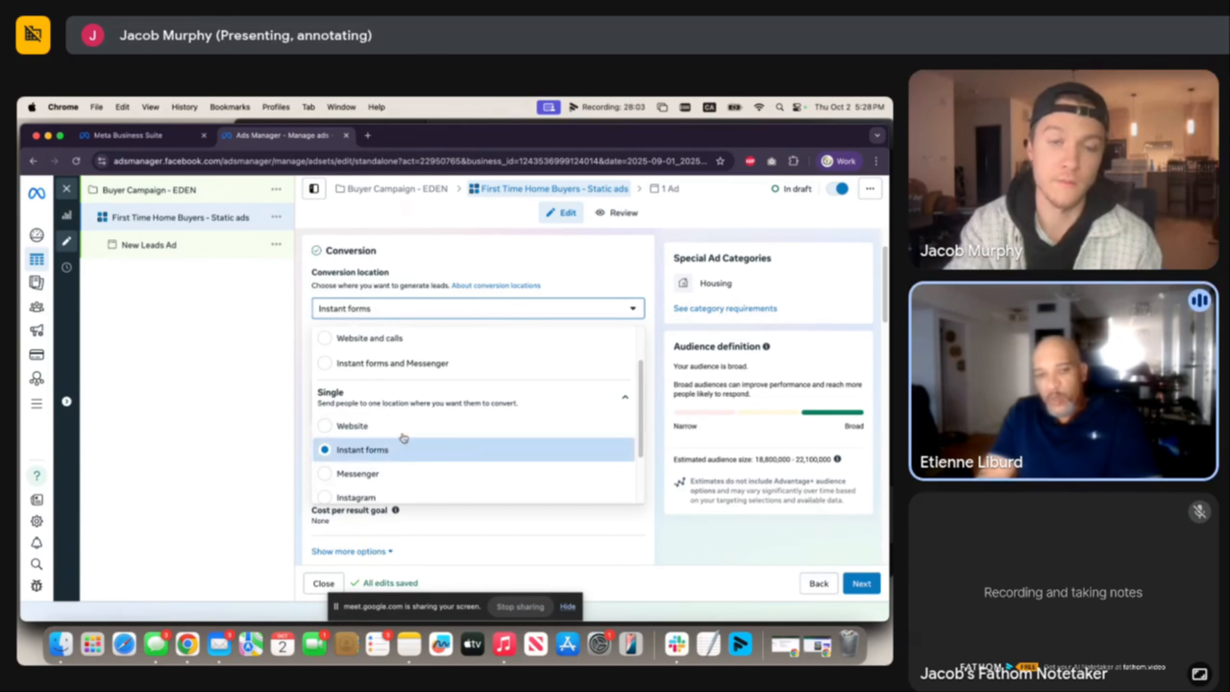
scroll(496, 332, "up", 2)
left_click(523, 274)
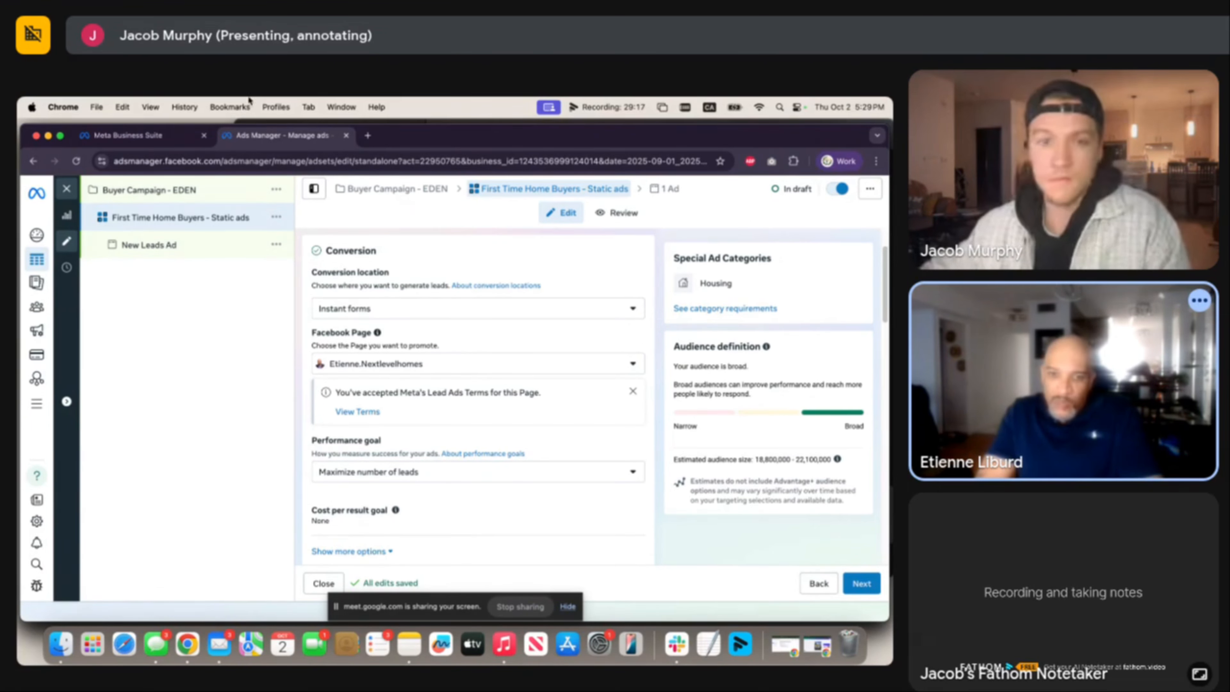
scroll(502, 313, "down", 1)
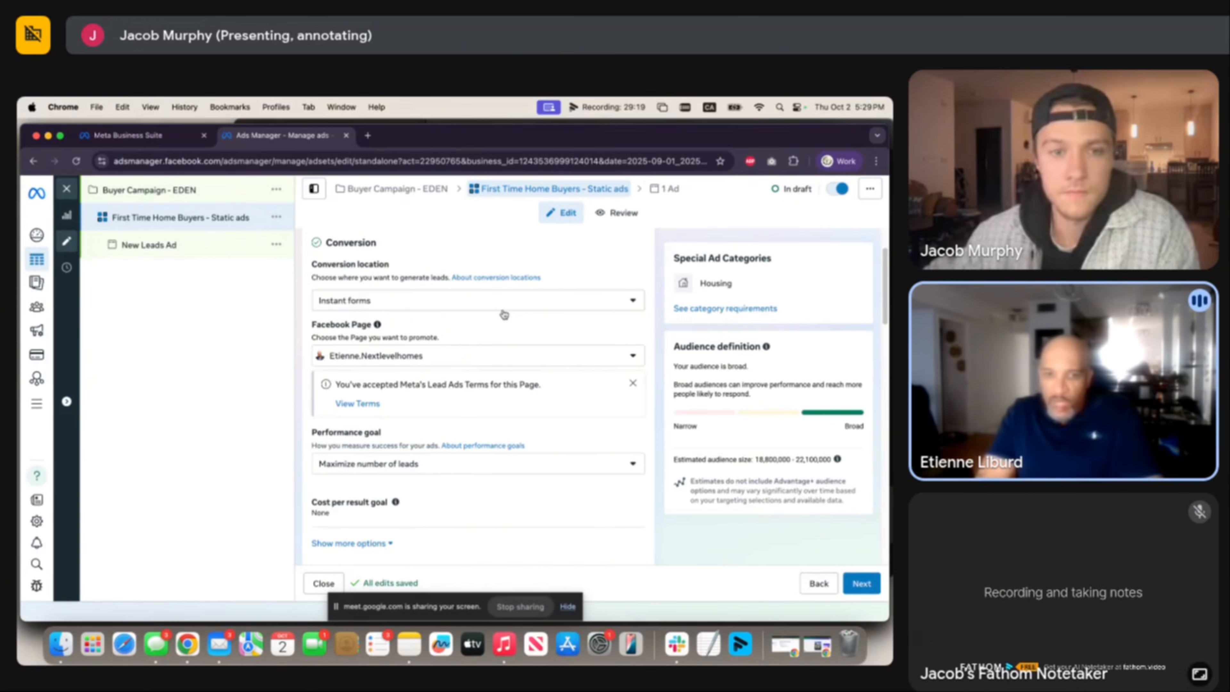
scroll(505, 328, "down", 1)
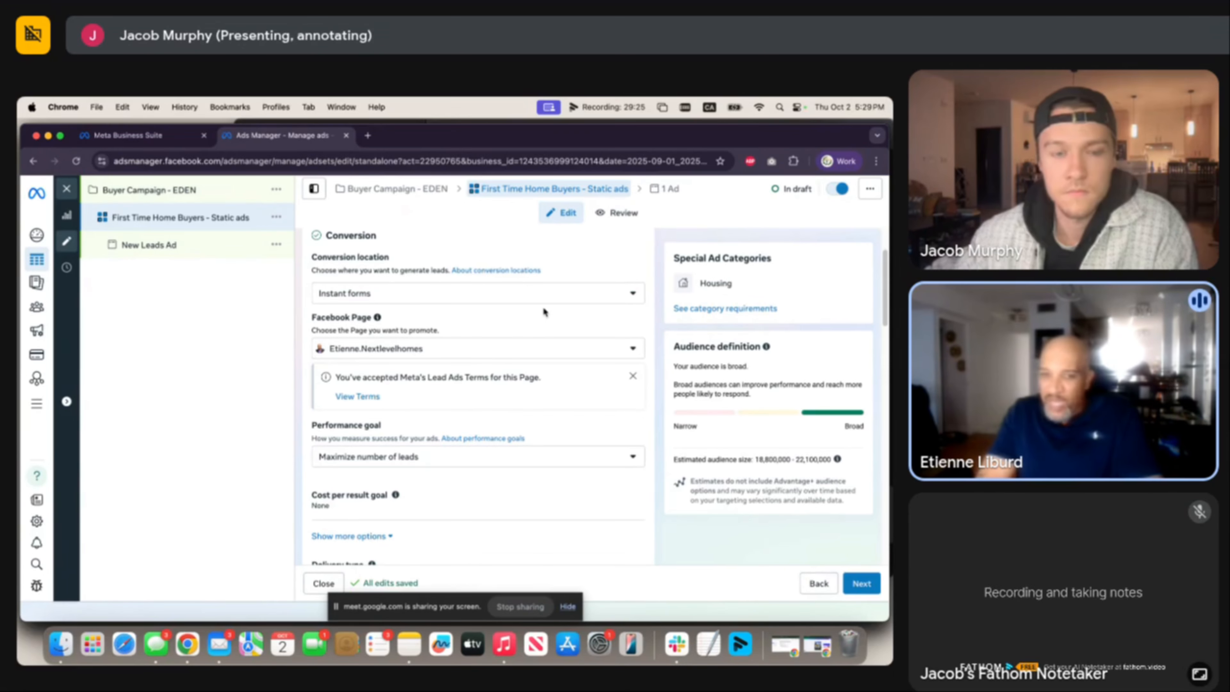
scroll(544, 310, "down", 1)
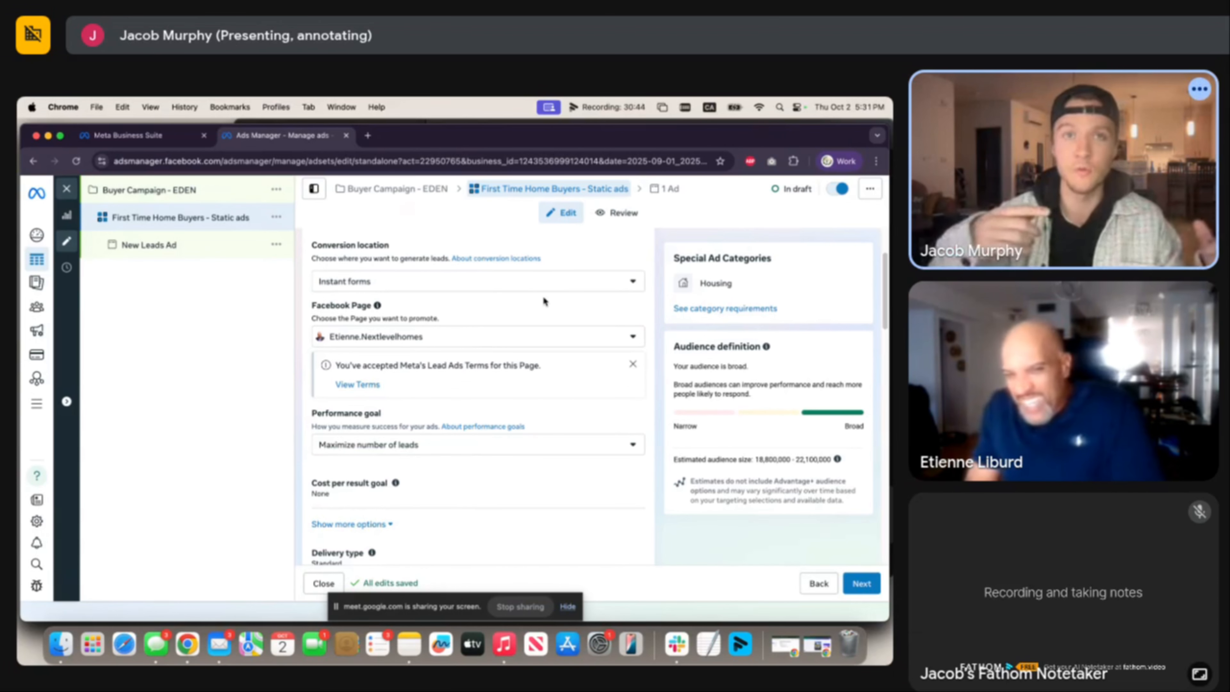
key("ctrl+Up")
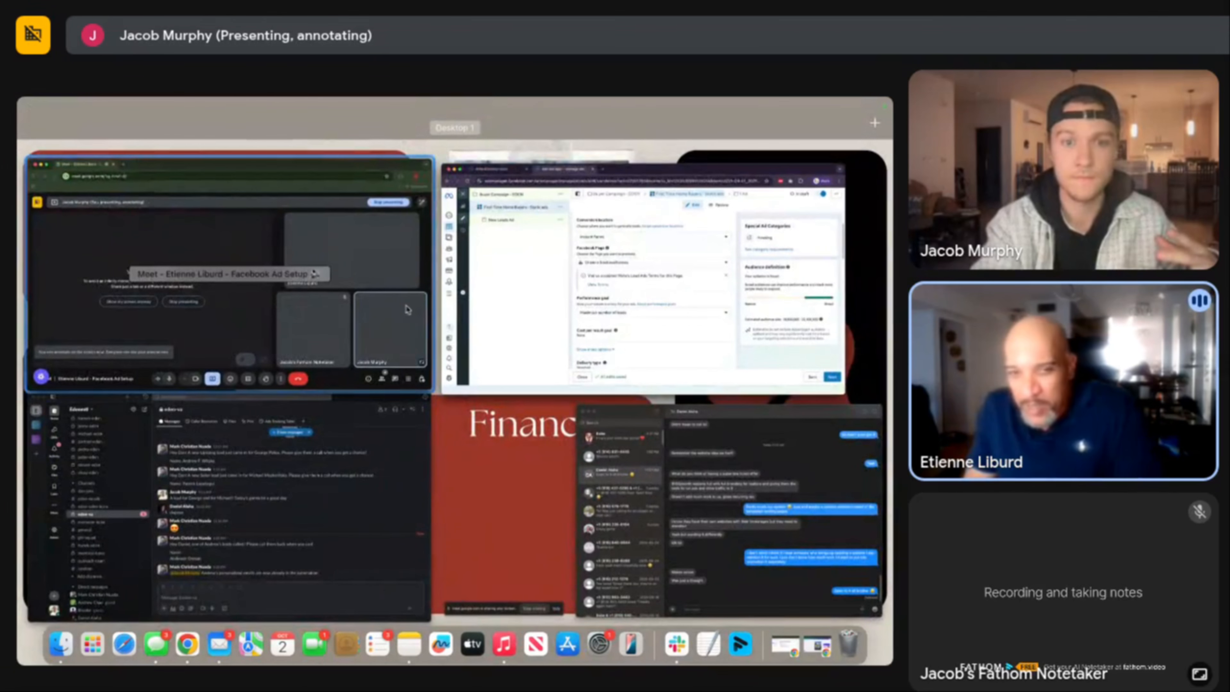
left_click(570, 294)
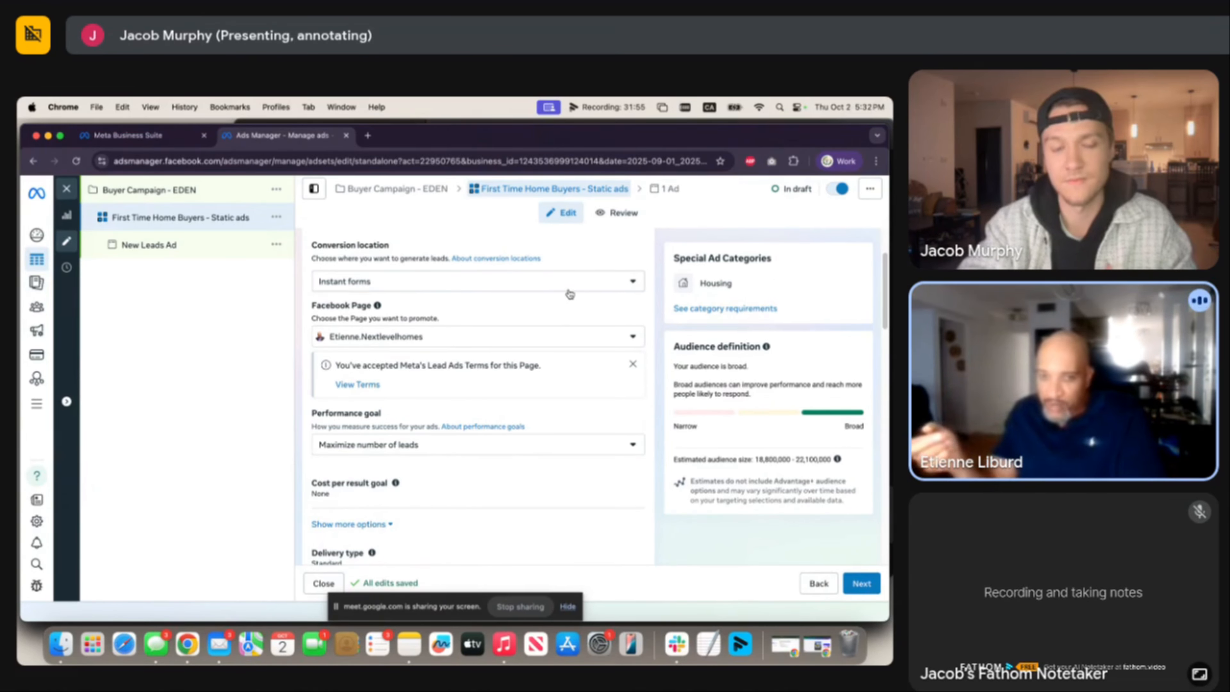
key("ctrl+Up")
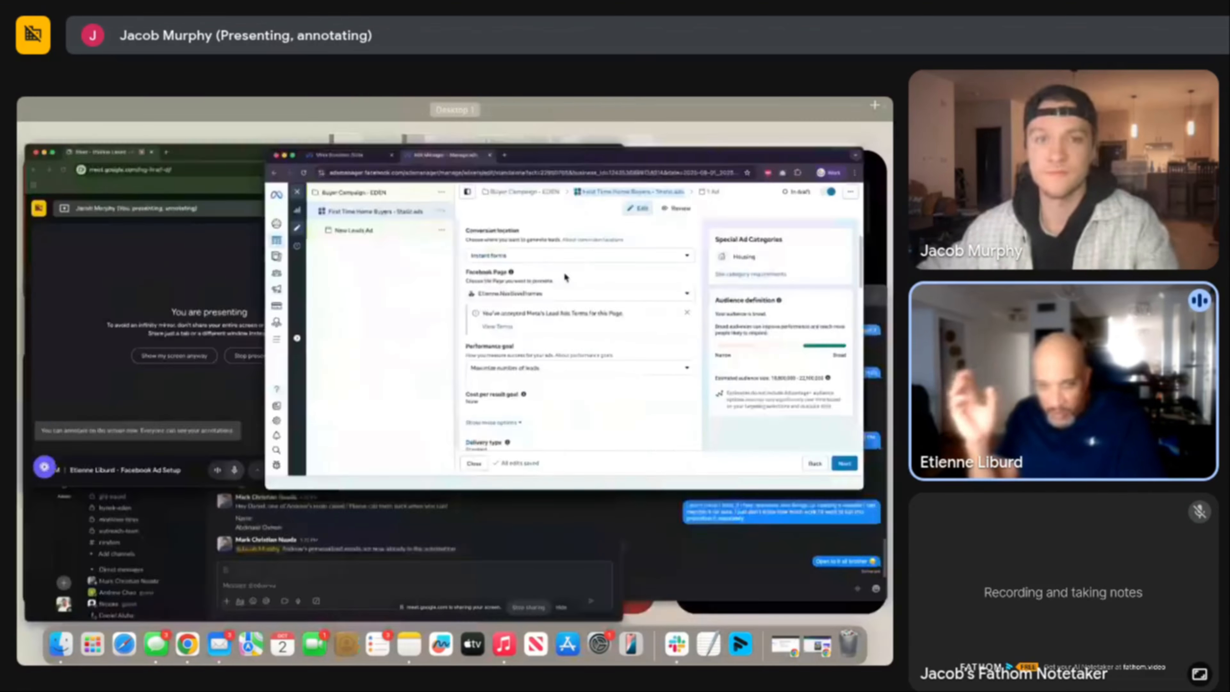
left_click(164, 253)
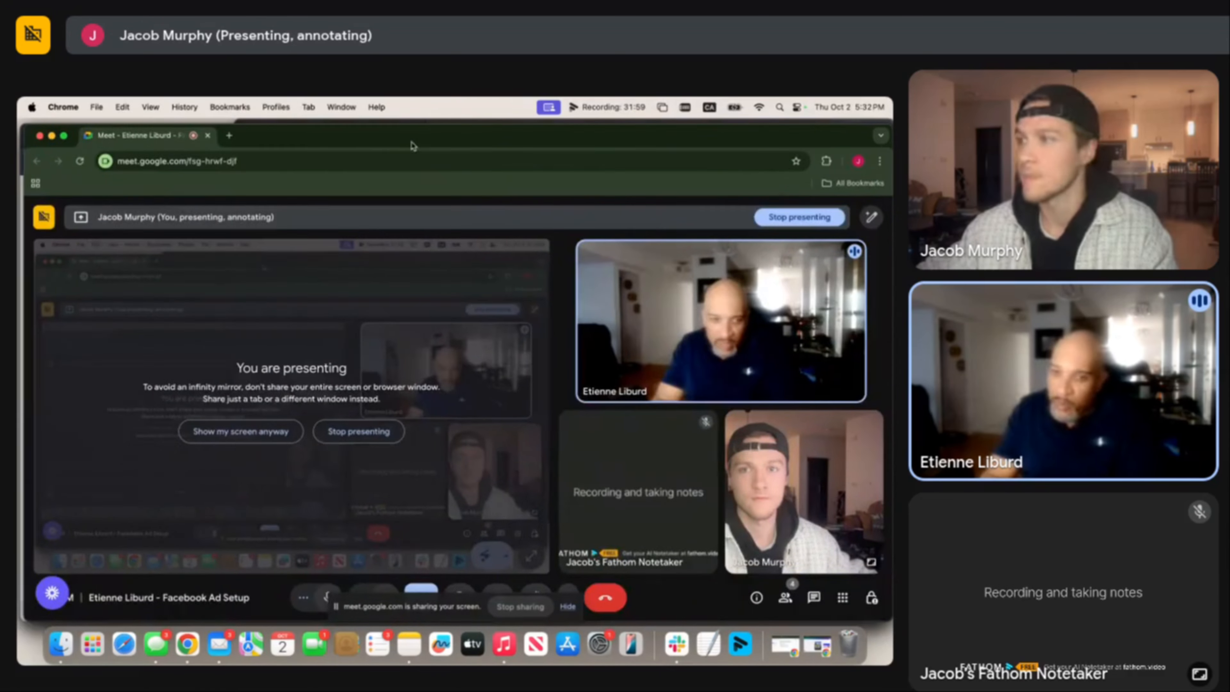
left_click_drag(412, 144, 893, 143)
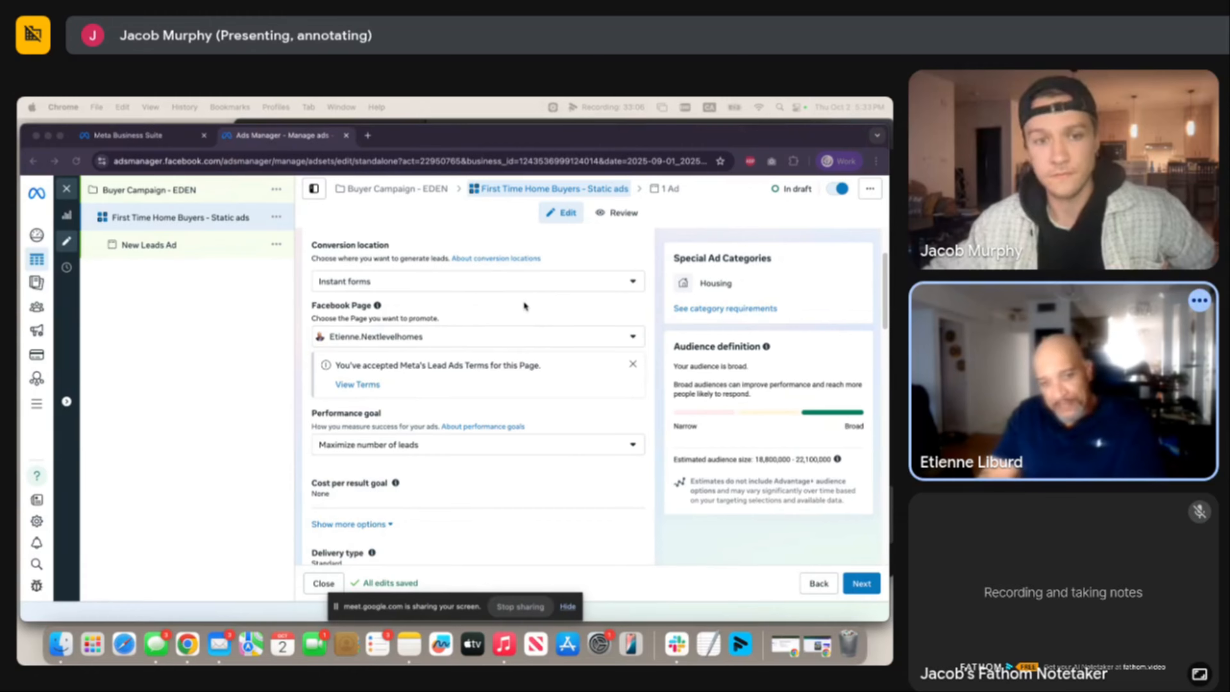
Bring the ad set editor with its $20.00 CAD daily budget back to the front.
scroll(524, 300, "down", 1)
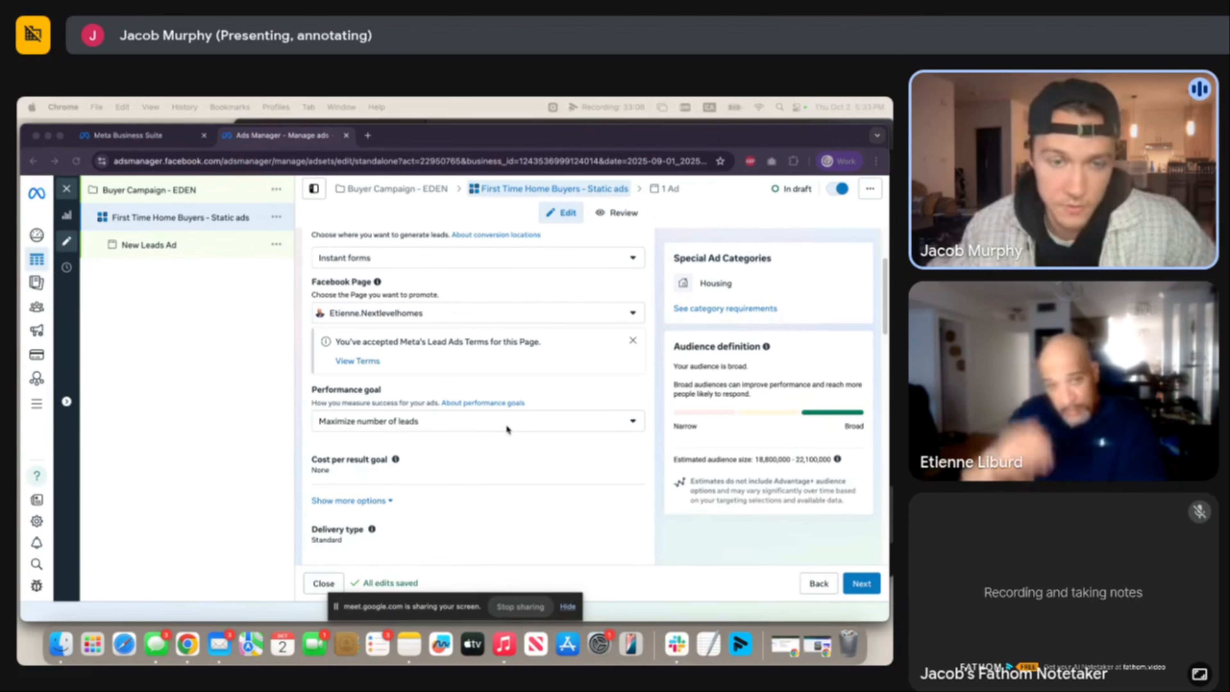
scroll(505, 424, "down", 1)
scroll(458, 445, "down", 2)
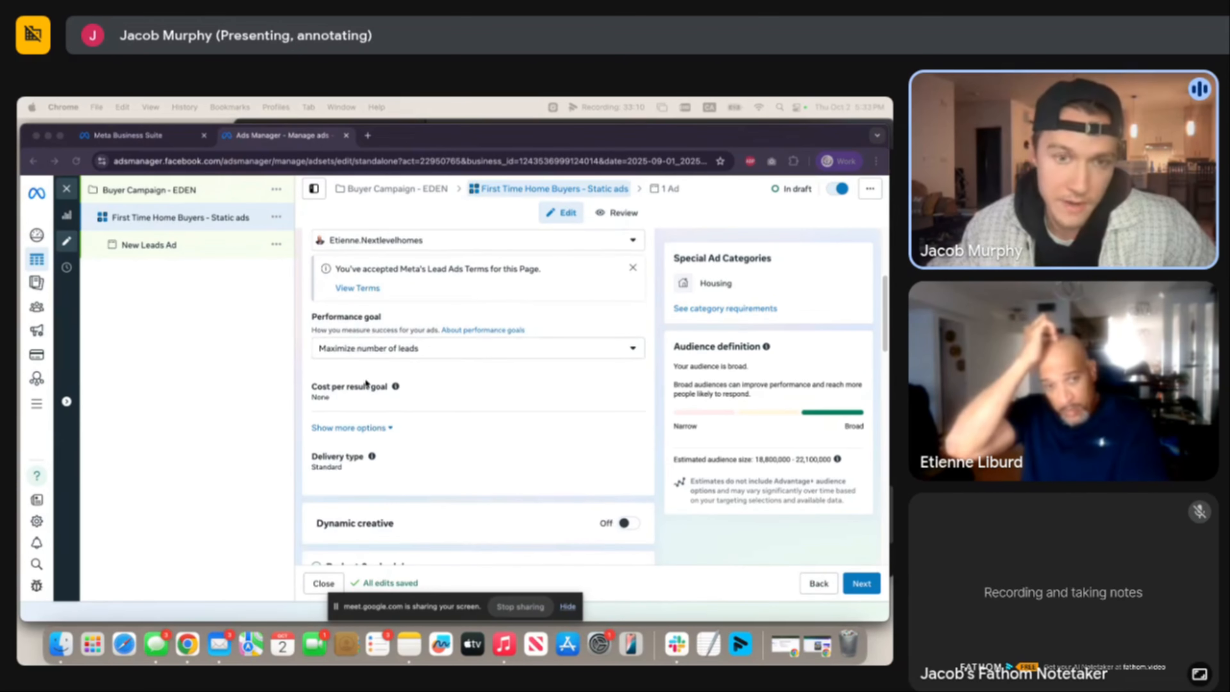
scroll(436, 402, "down", 7)
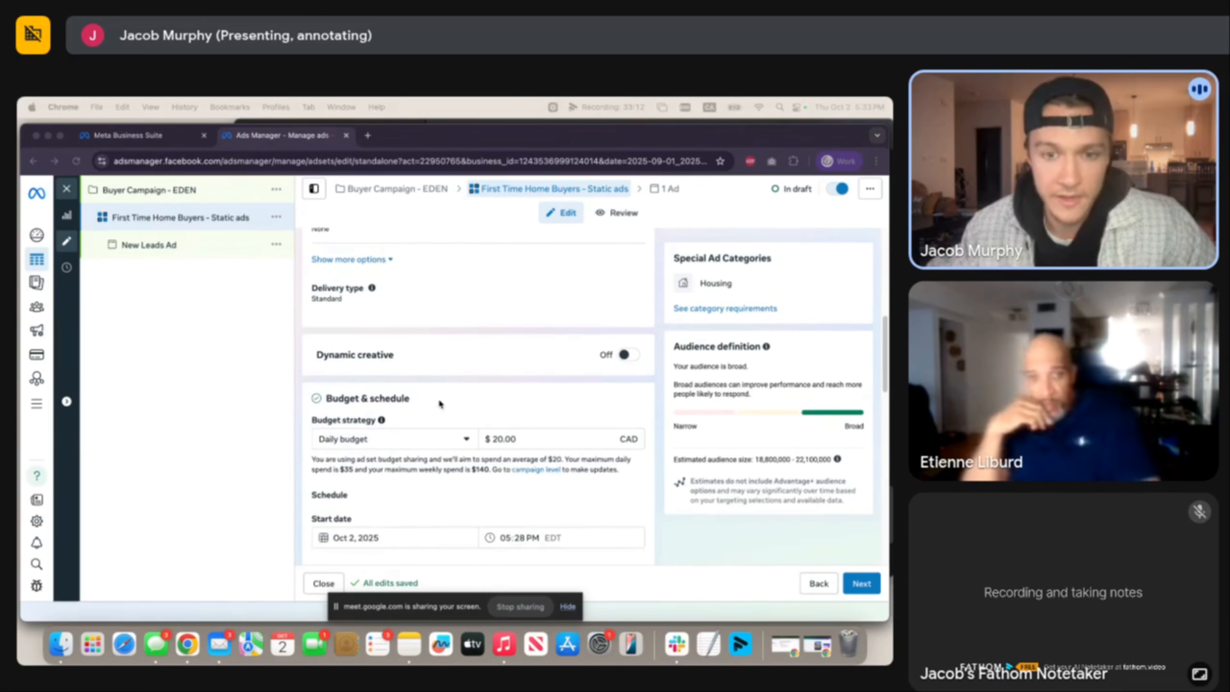
scroll(493, 416, "down", 2)
scroll(493, 416, "down", 4)
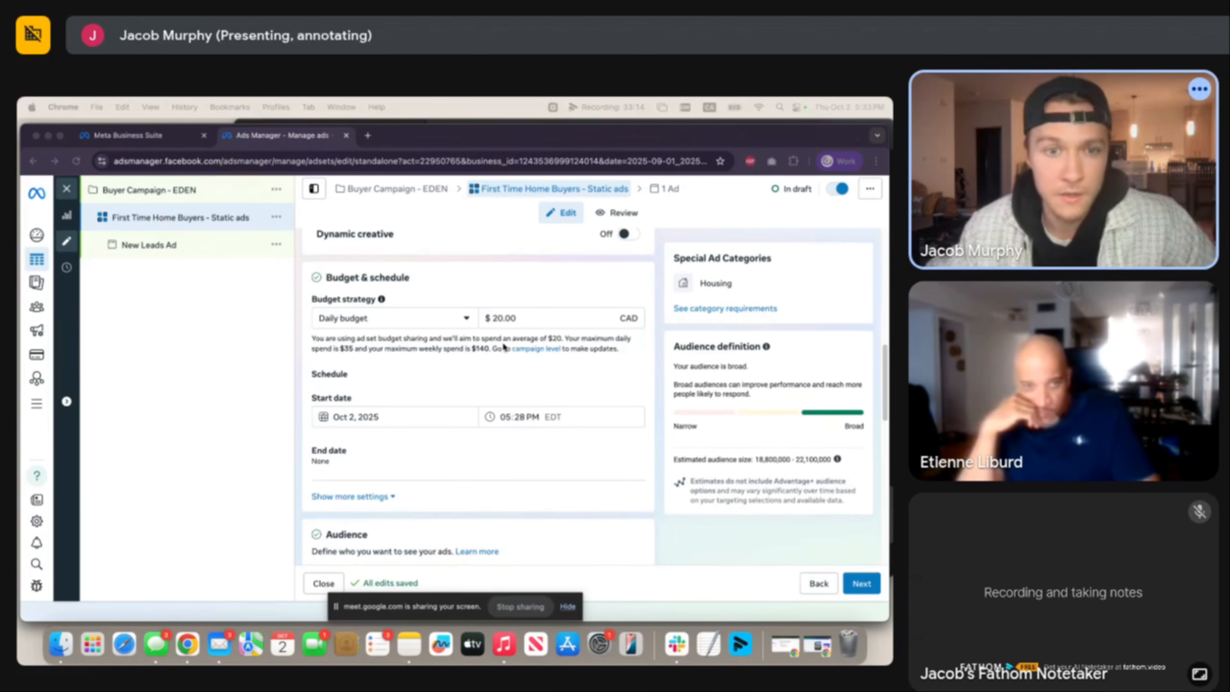
left_click(504, 320)
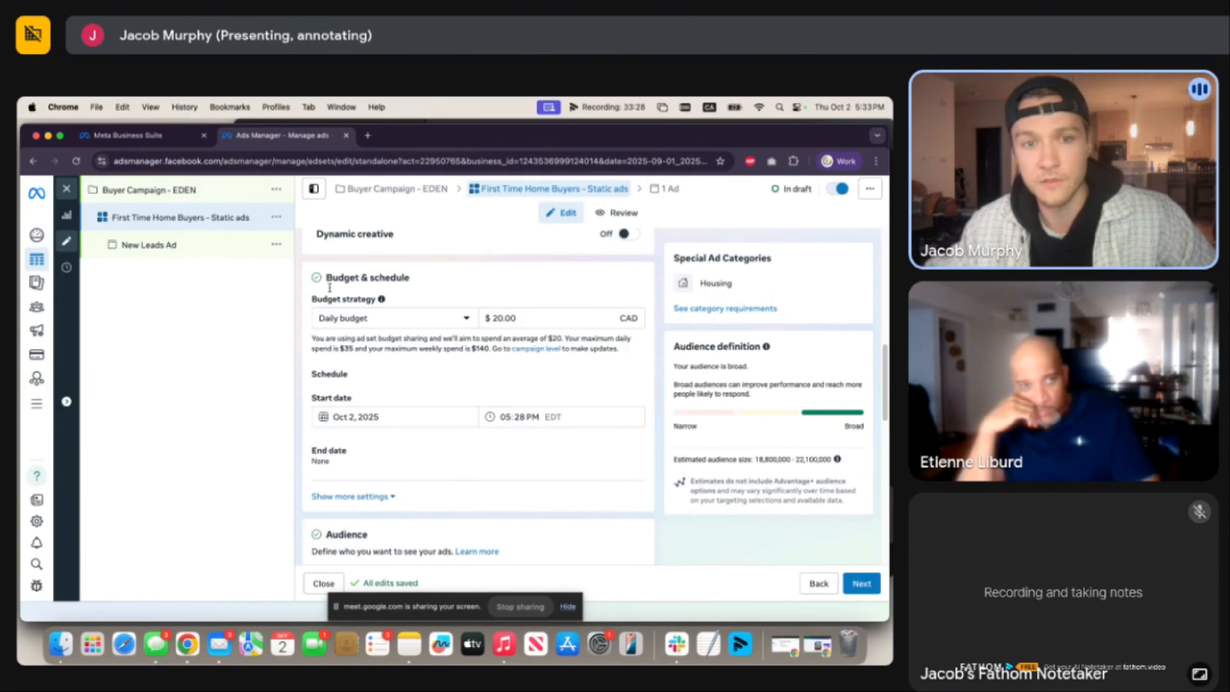
Go from the daily budget to the Audience section: Canada, ages 18–65+, all genders.
left_click_drag(332, 278, 444, 287)
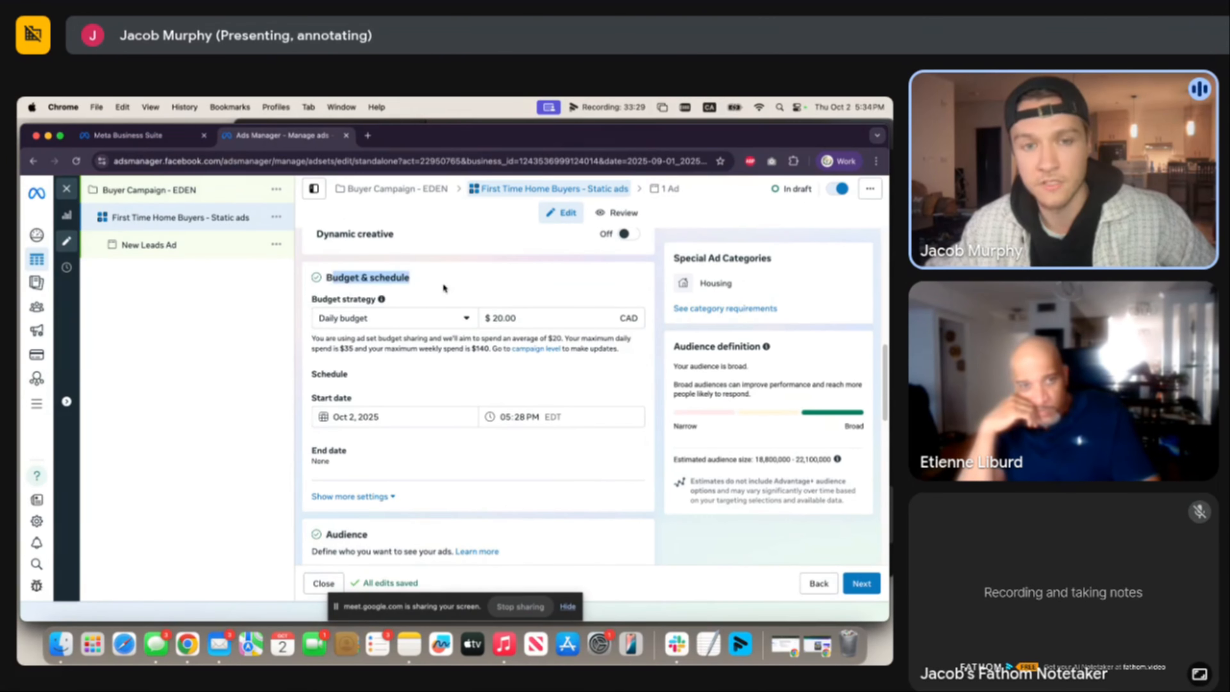
left_click(509, 317)
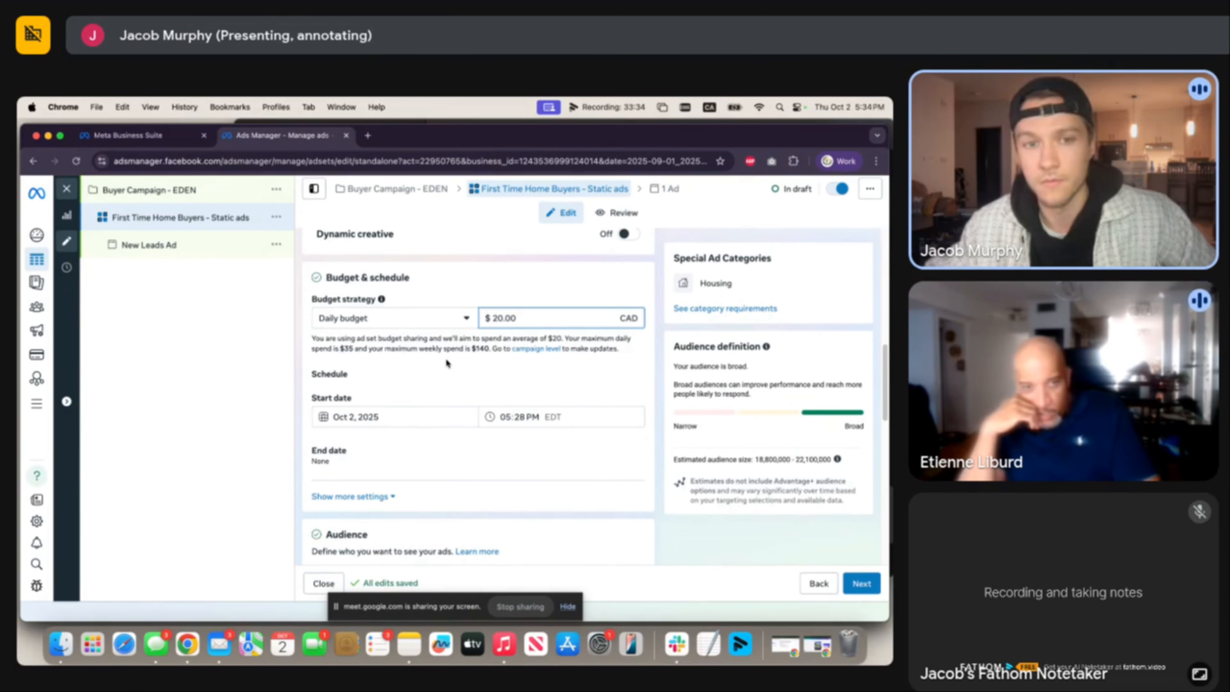
scroll(425, 407, "down", 3)
scroll(425, 408, "down", 5)
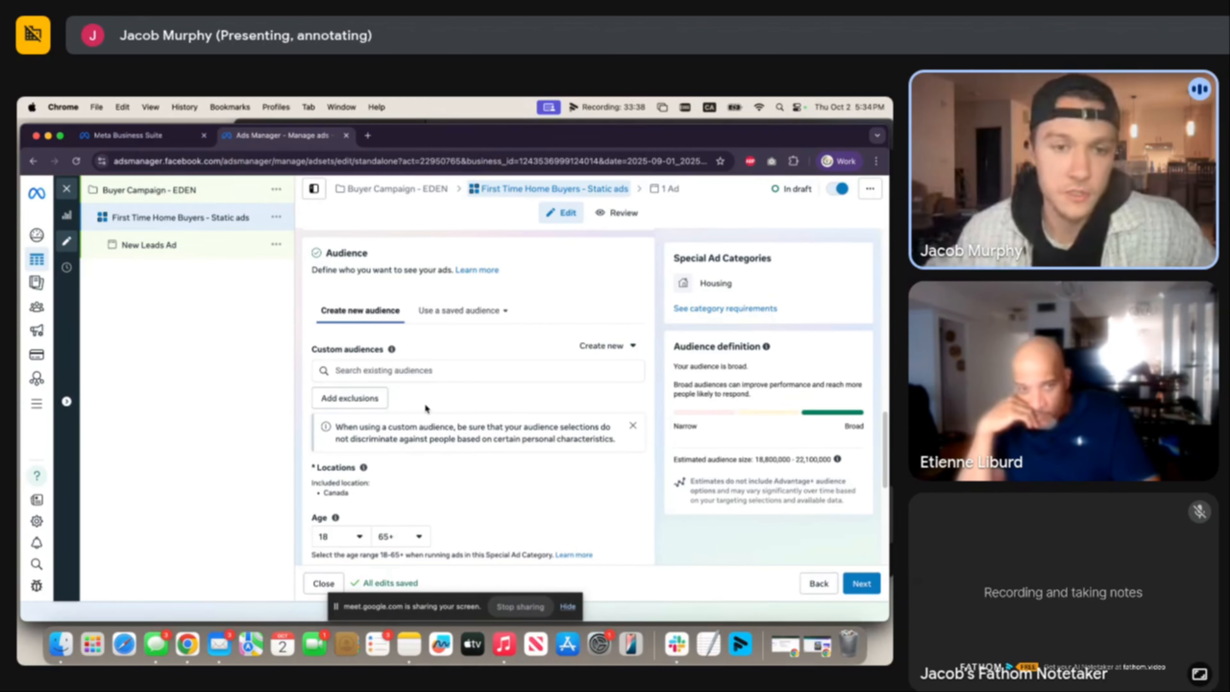
scroll(528, 347, "down", 1)
scroll(506, 338, "down", 2)
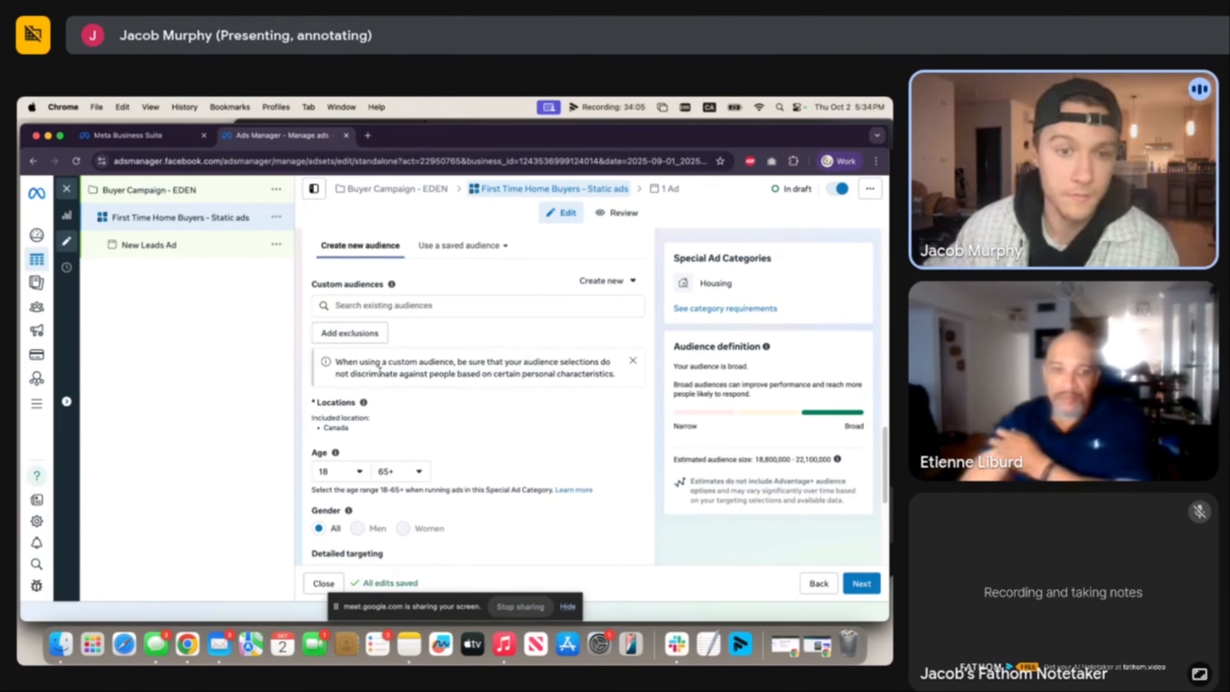
scroll(468, 373, "down", 2)
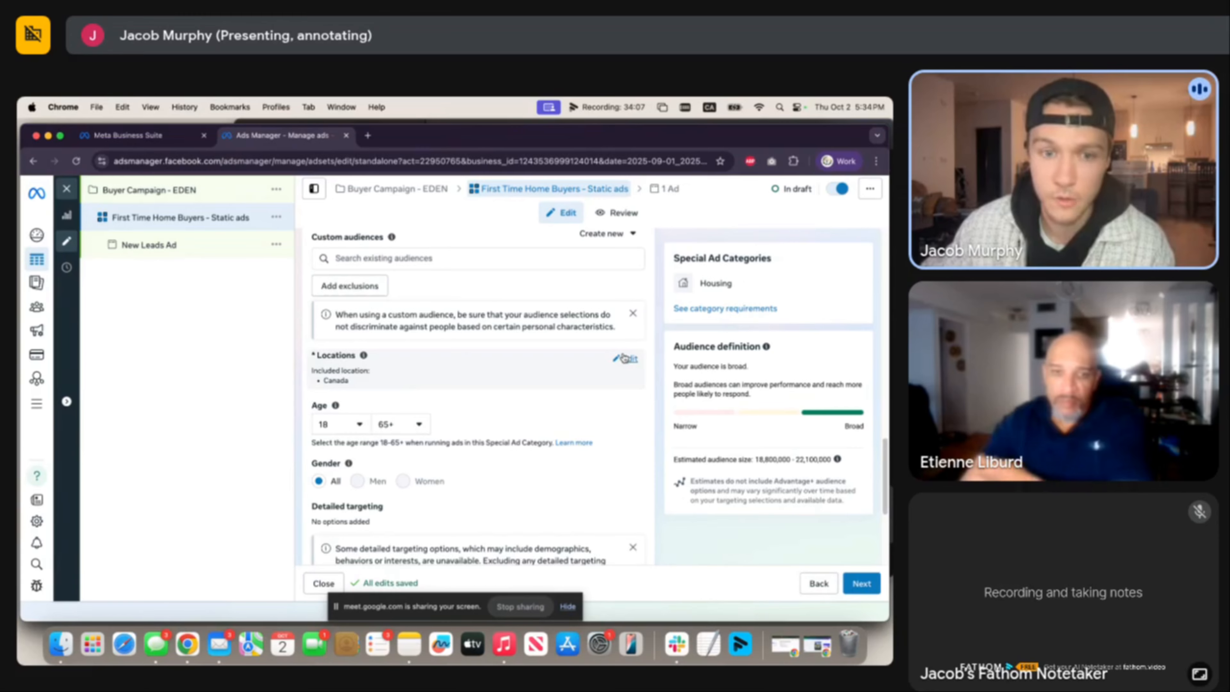
Replace the Canada location with Toronto, Ontario (+15mi) by searching 'tor'.
left_click(468, 373)
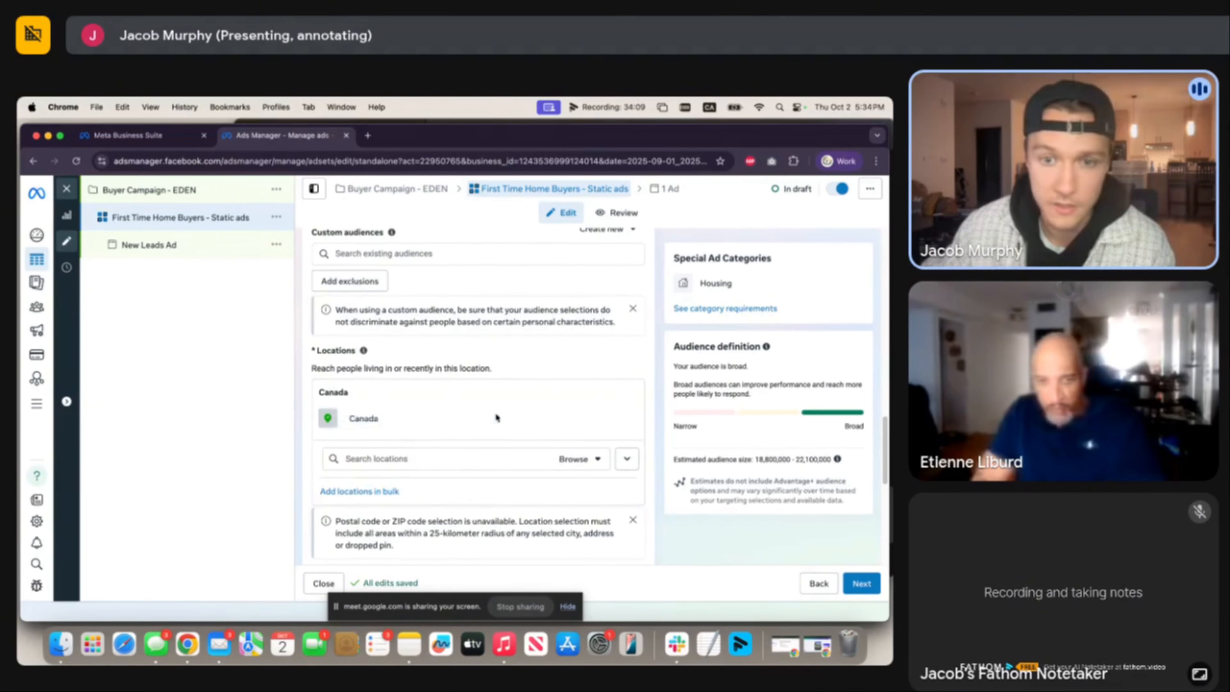
scroll(547, 382, "down", 3)
left_click(503, 386)
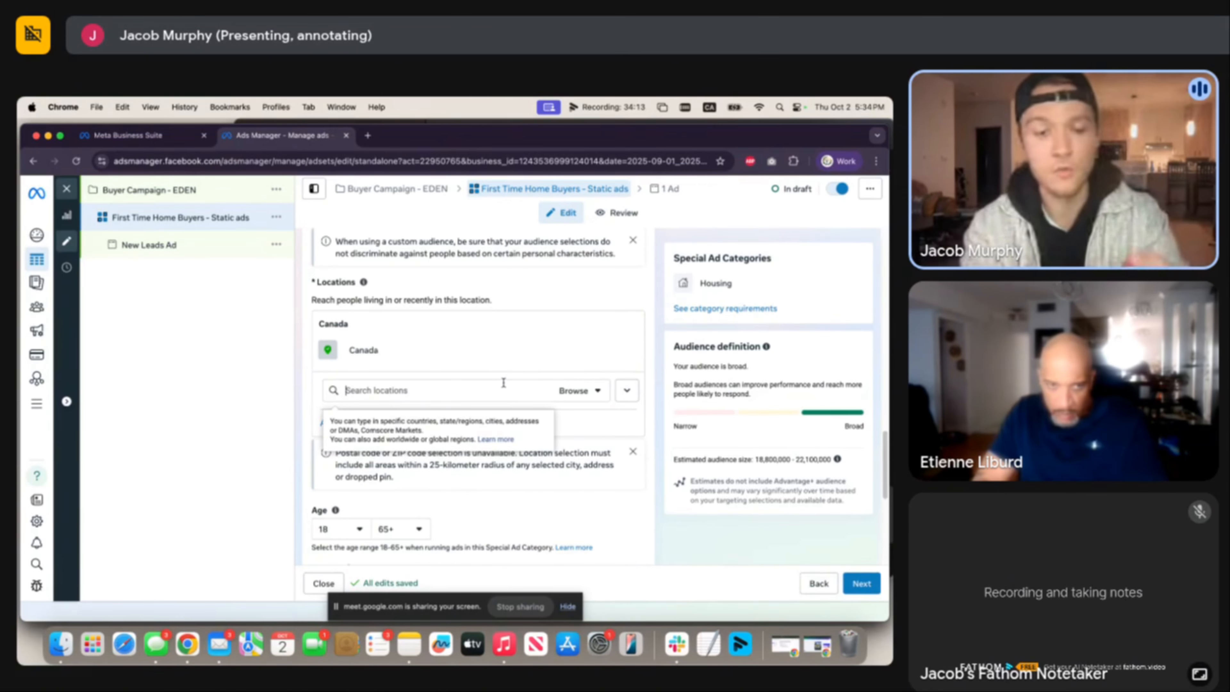
type("toronto")
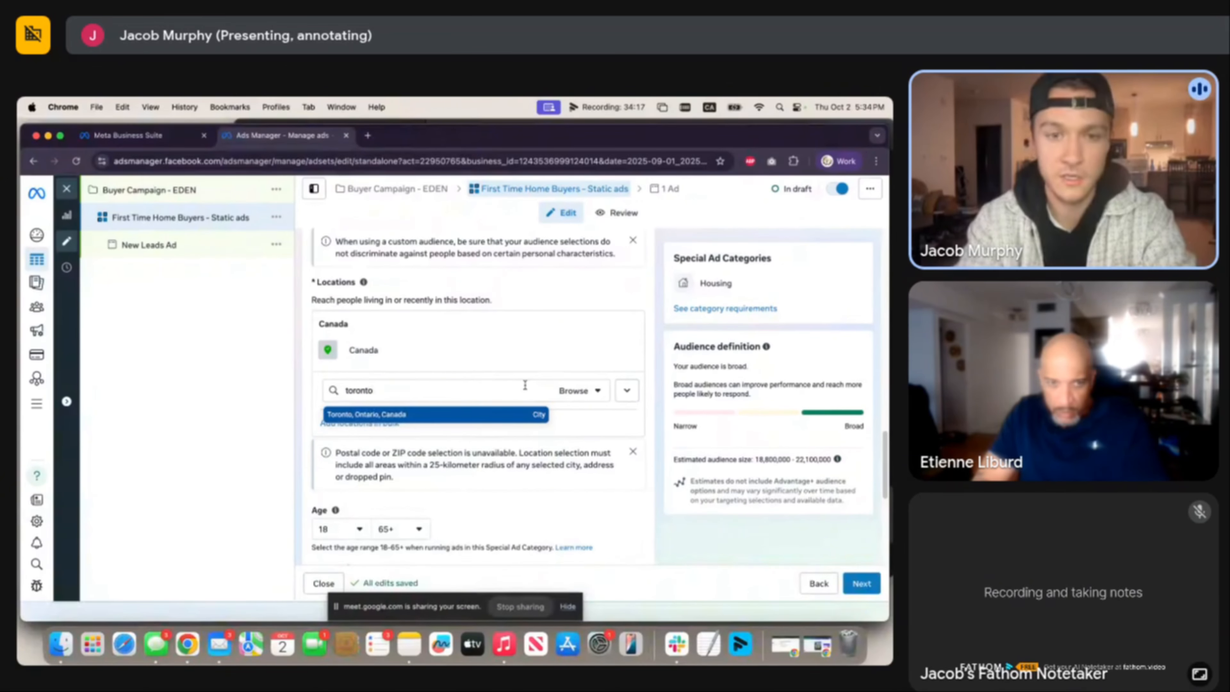
left_click(468, 415)
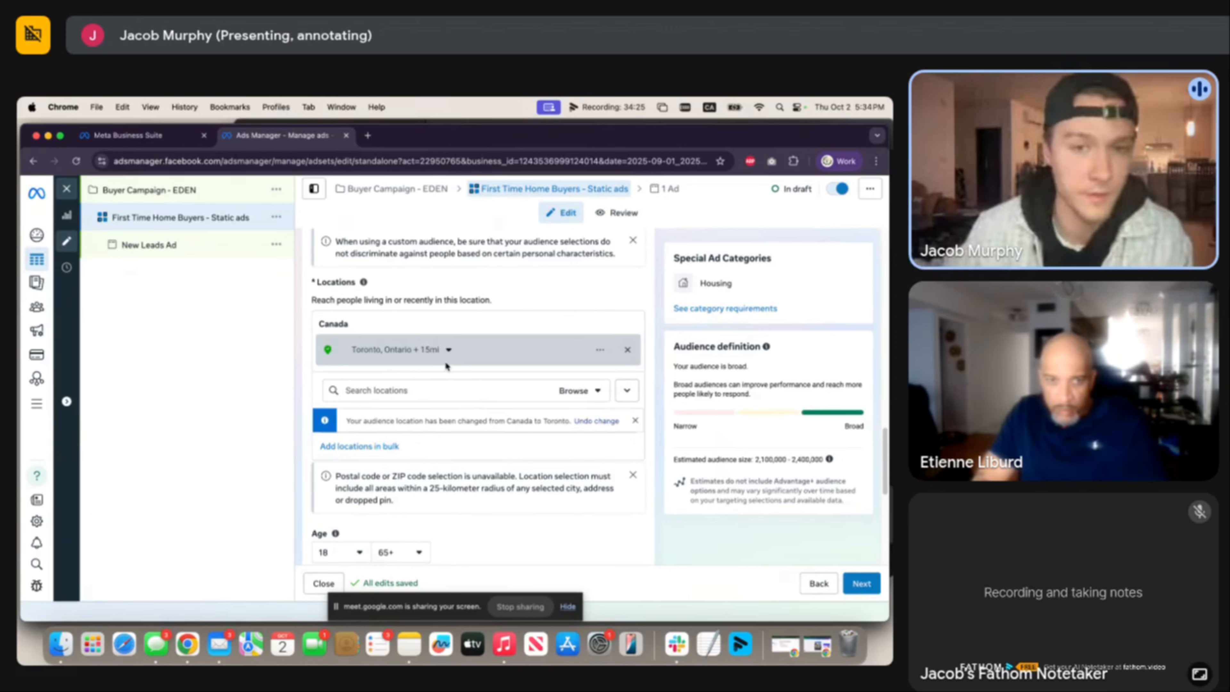
scroll(426, 402, "down", 2)
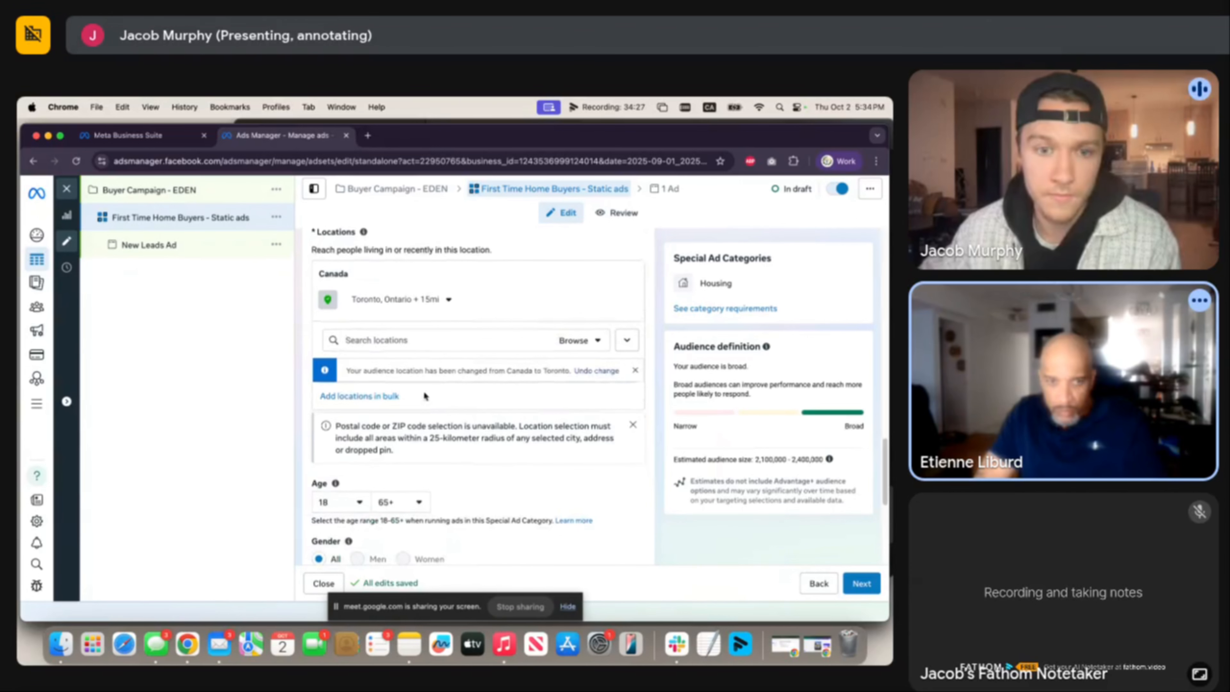
Set the Toronto location radius to 18 miles and check the covered area on the map.
left_click(400, 299)
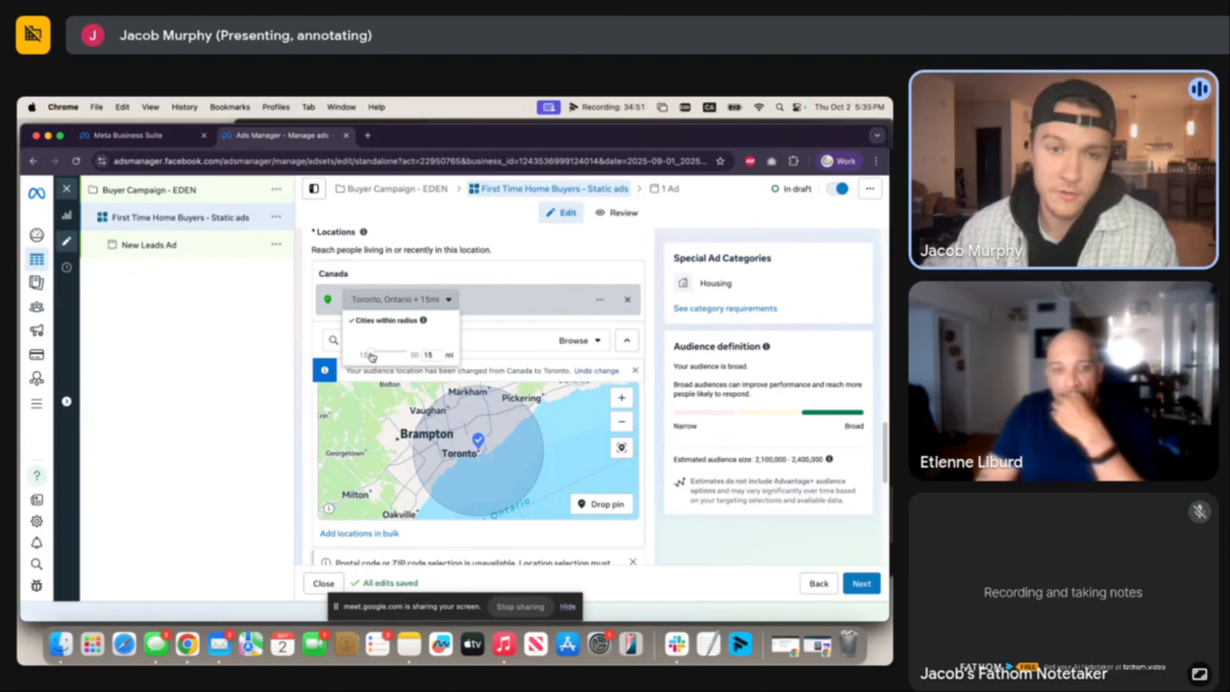
left_click_drag(371, 358, 385, 353)
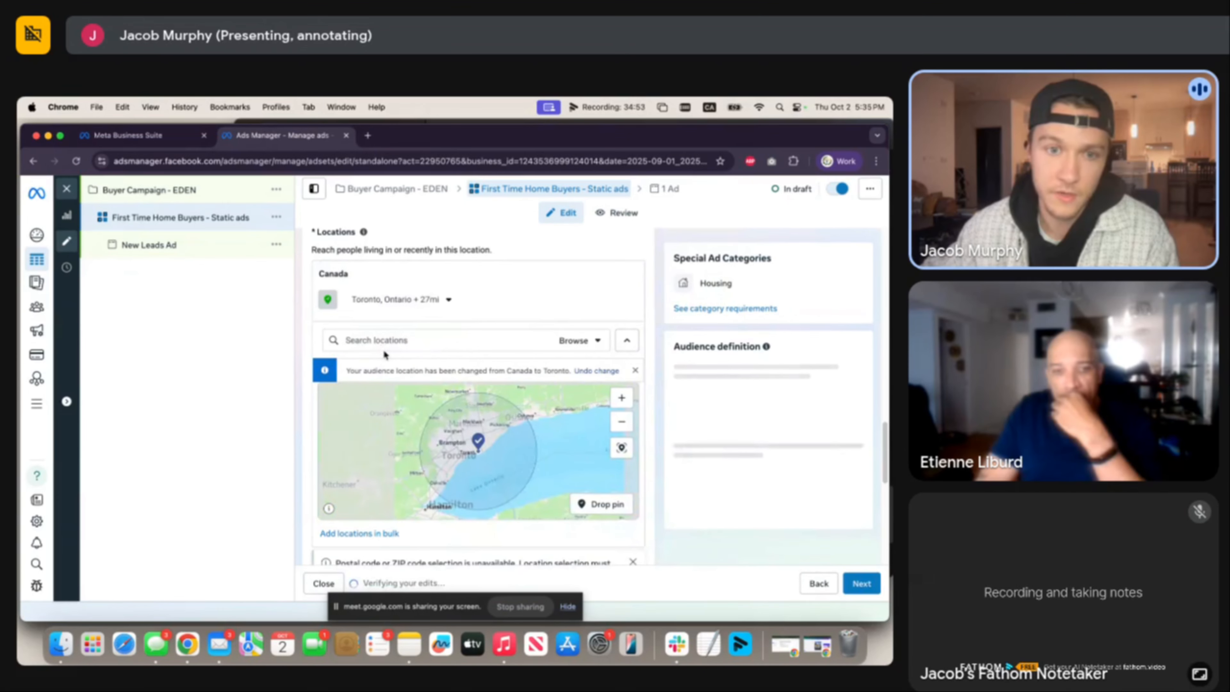
left_click(378, 309)
left_click_drag(385, 353, 378, 356)
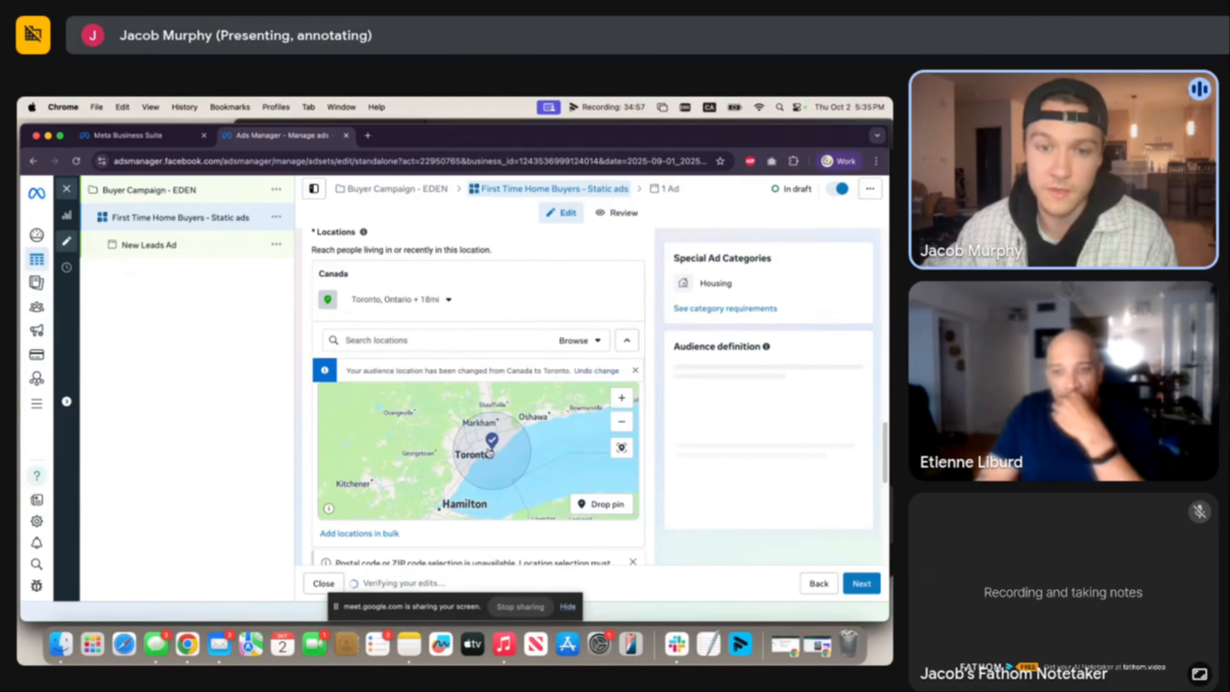
left_click_drag(428, 502, 459, 436)
left_click_drag(523, 460, 475, 490)
mouse_move(473, 421)
left_mouse_down()
mouse_move(458, 462)
mouse_move(477, 421)
left_mouse_up()
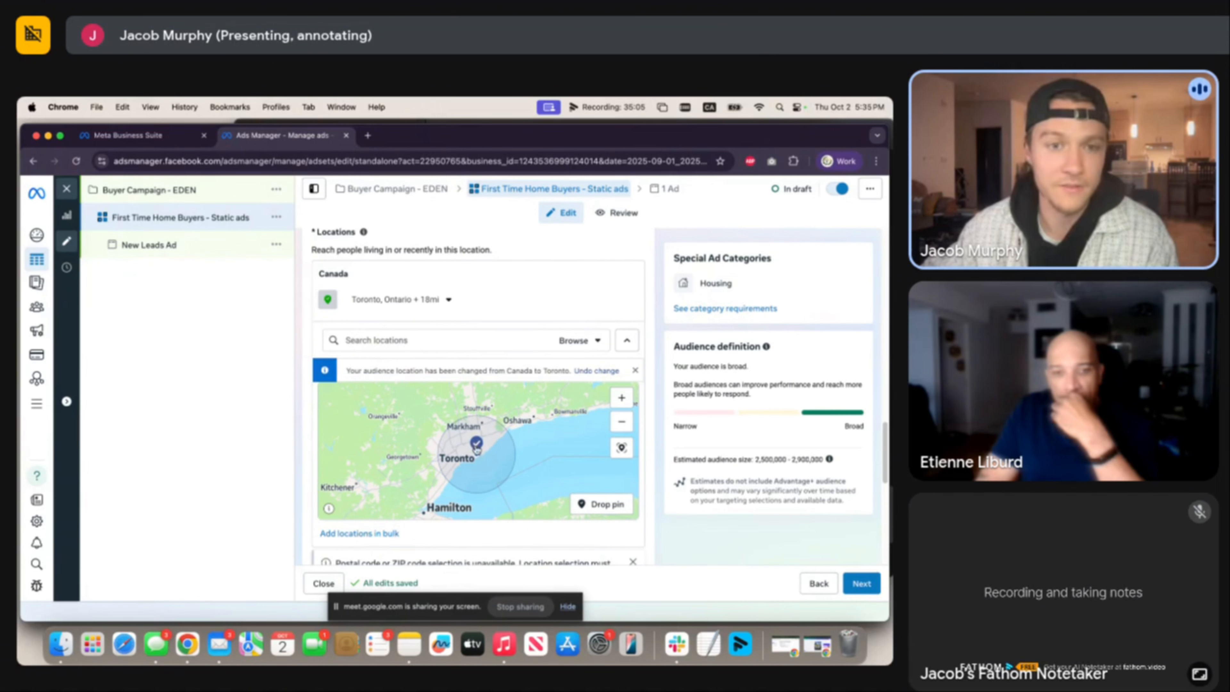
Open Detailed targeting to add demographics, interests or behaviors to the audience.
scroll(640, 368, "down", 5)
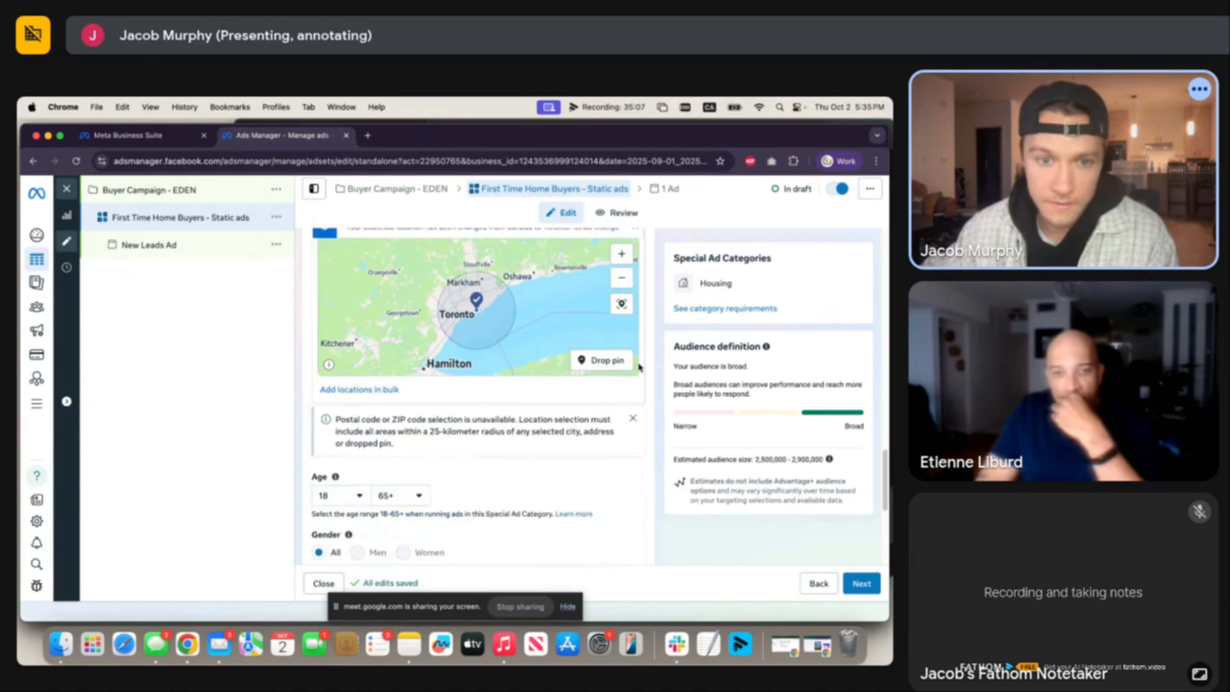
scroll(640, 368, "down", 6)
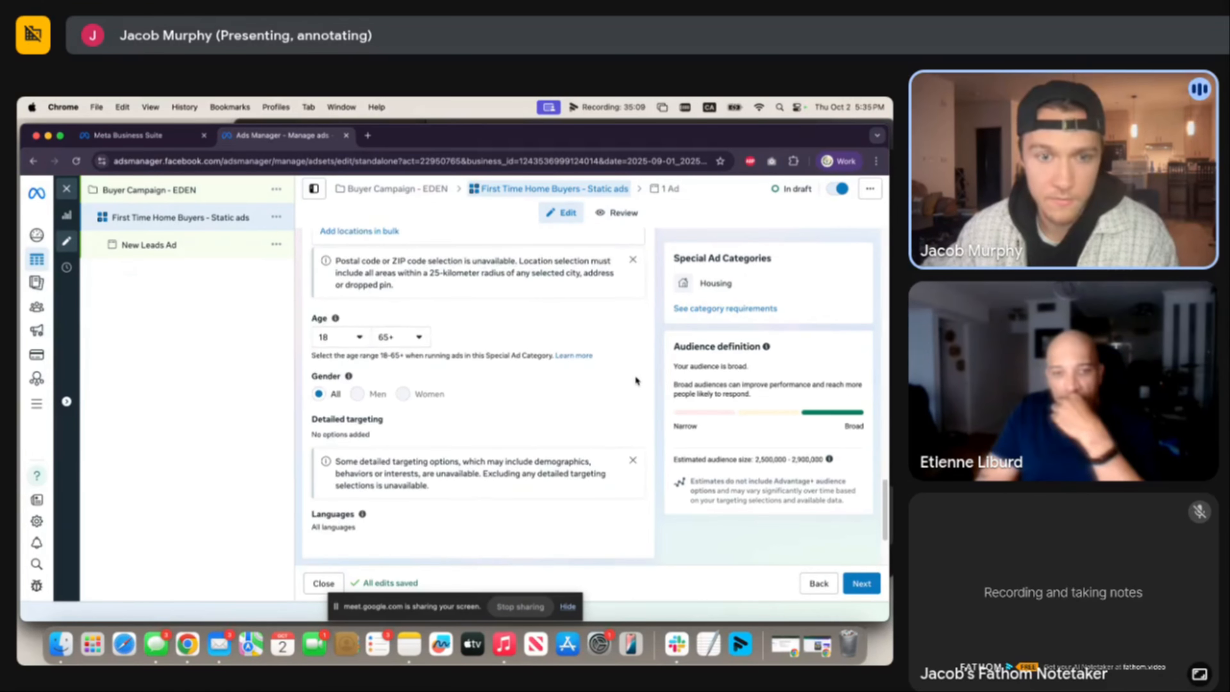
left_click(620, 369)
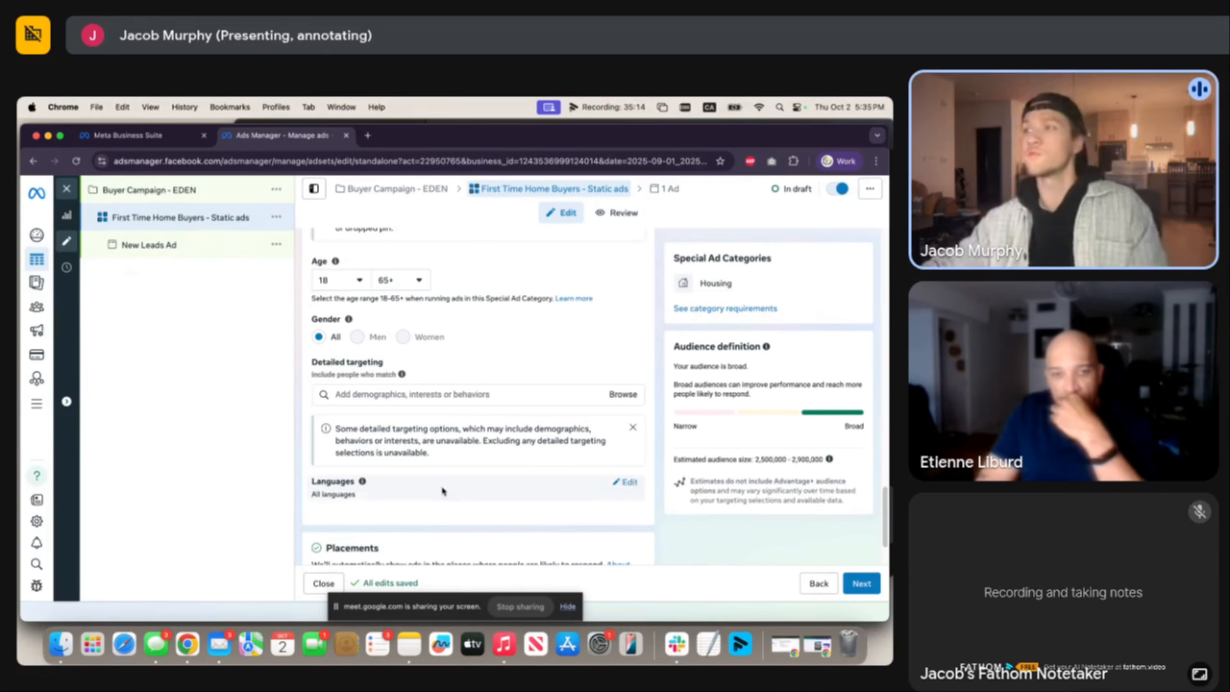
Add the First-time buyer (real estate) and Real estate (industry) interests to detailed targeting.
left_click(448, 396)
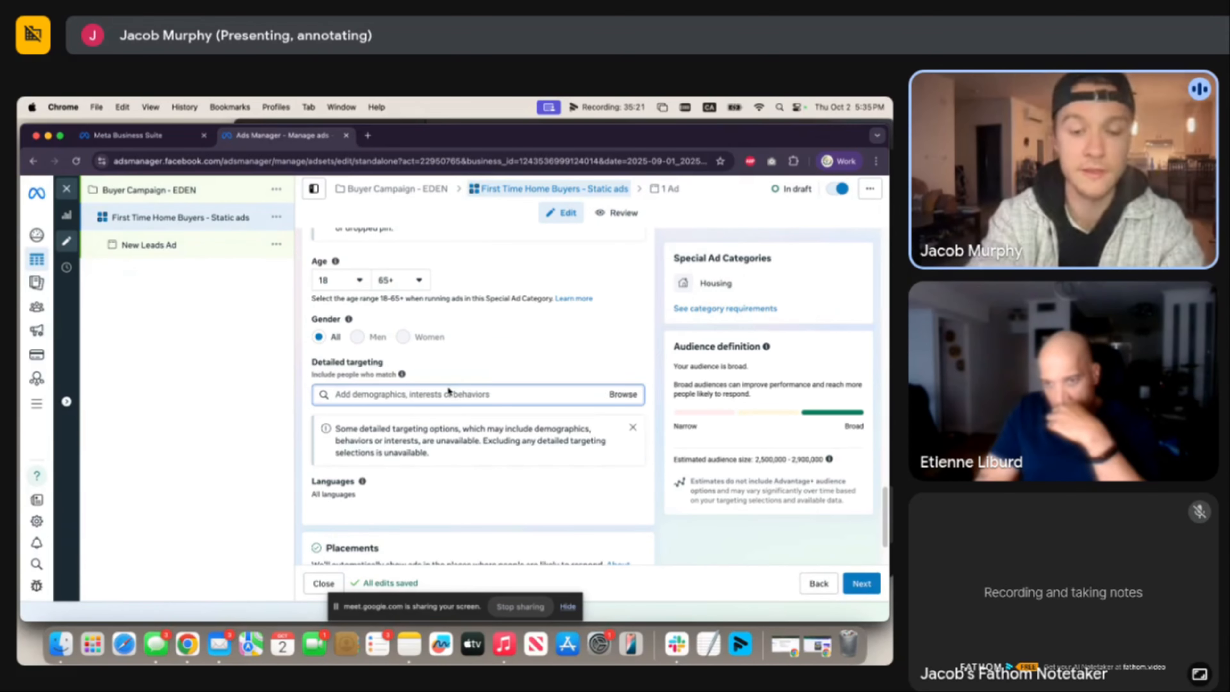
type("first time")
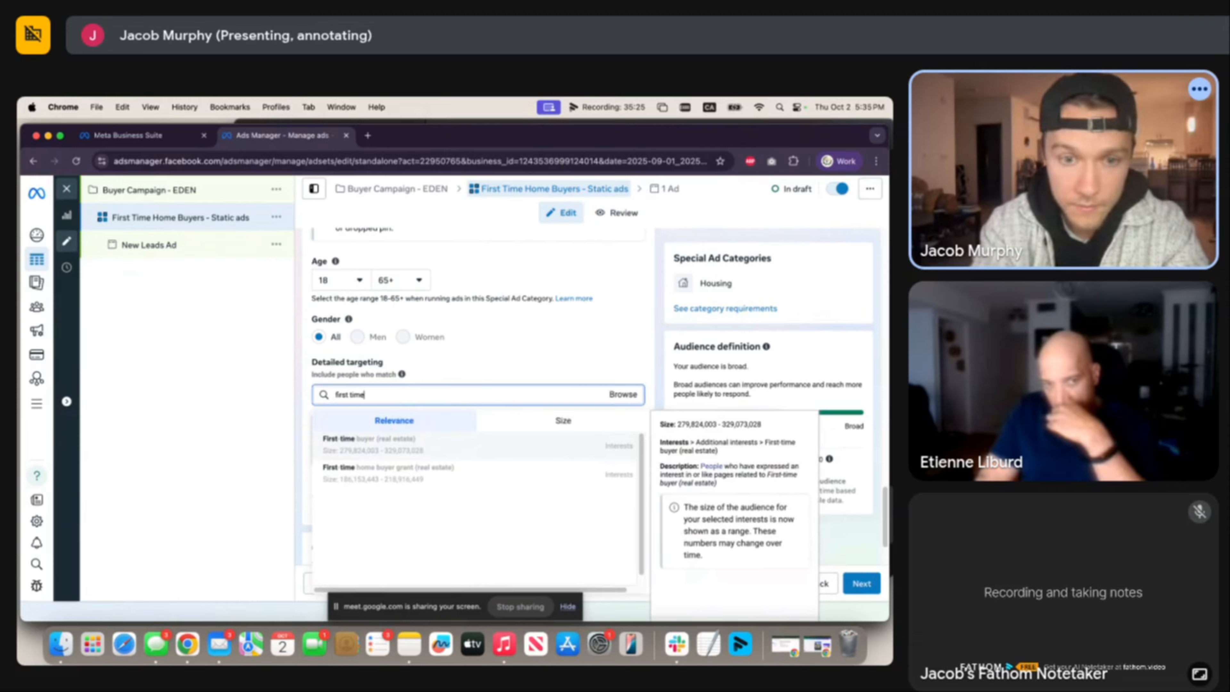
left_click(449, 447)
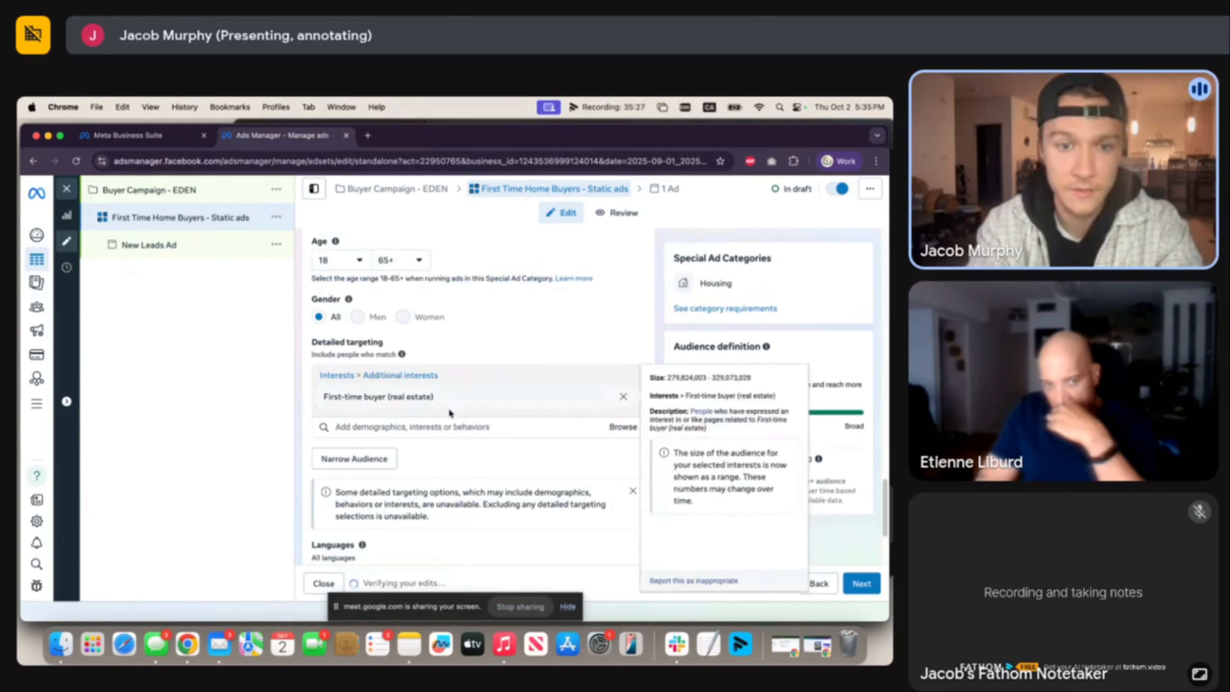
left_click(444, 425)
type("real")
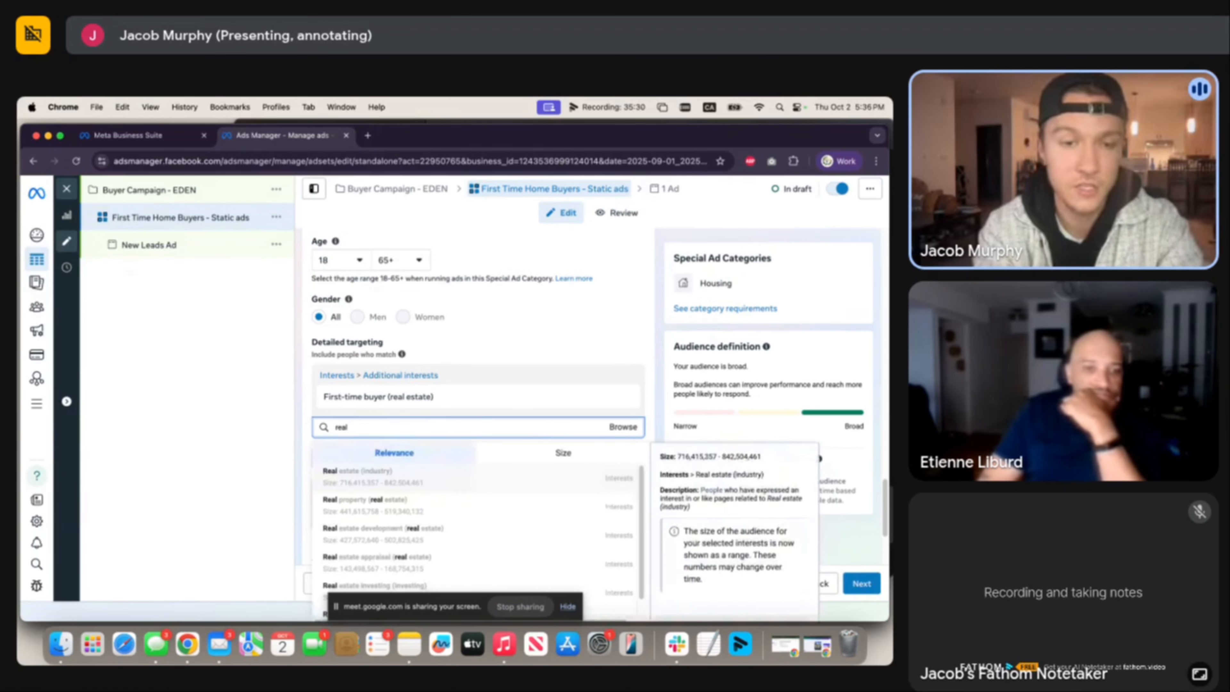
left_click(428, 471)
Add the House (real estate) interest, then search for mortgage interests.
left_click(425, 427)
type("N")
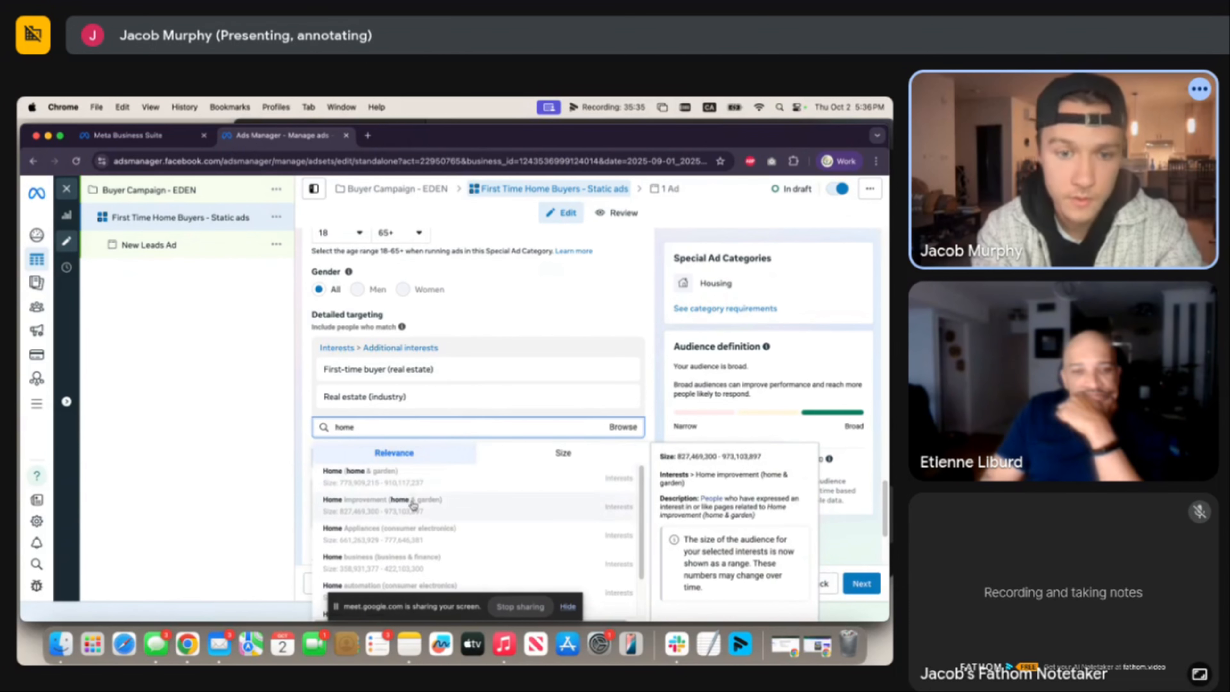
scroll(476, 507, "up", 1)
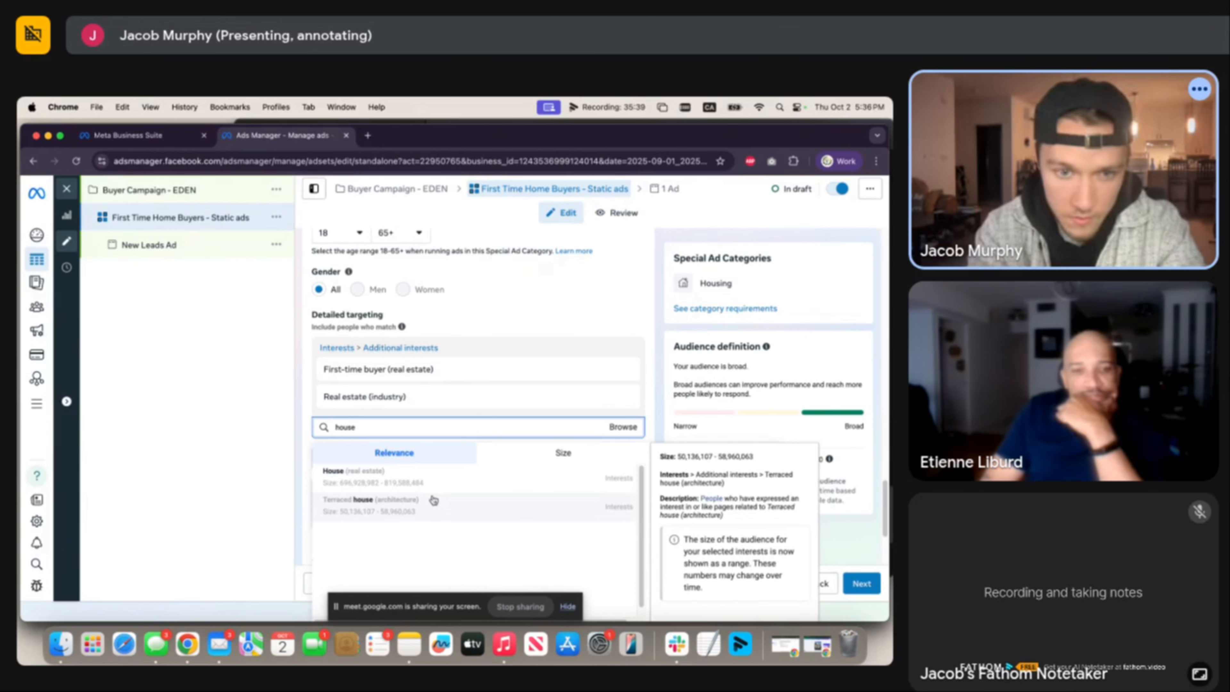
left_click(369, 475)
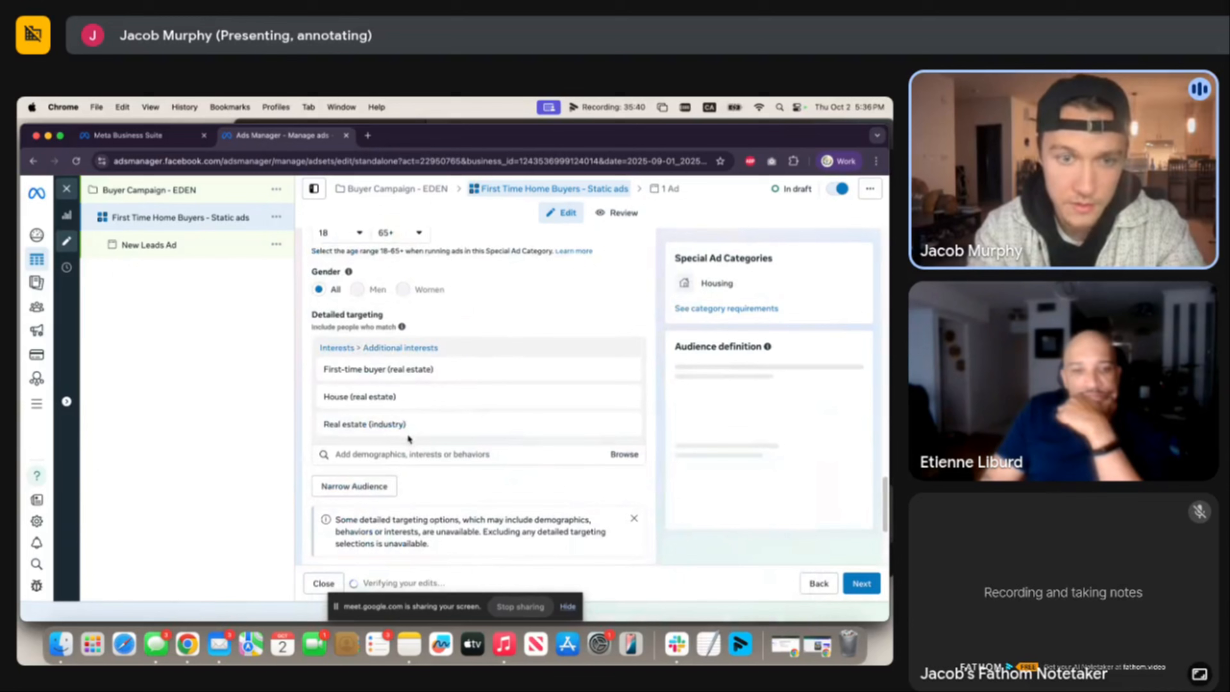
left_click(397, 454)
type("morg")
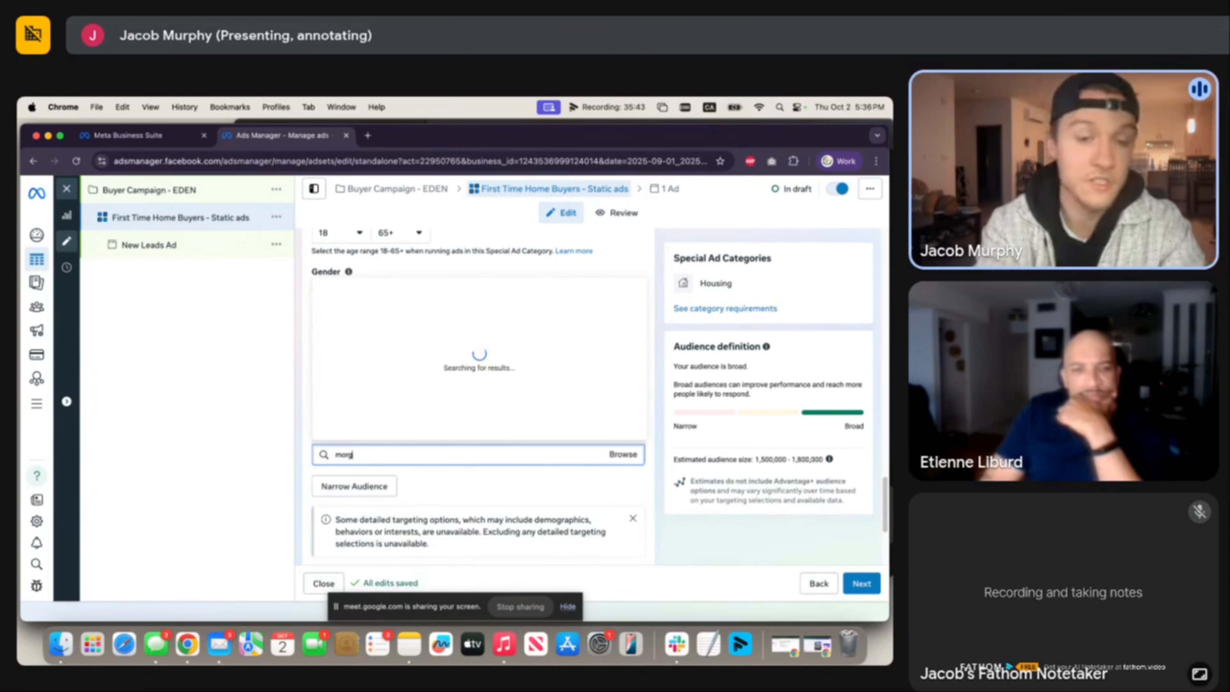
type("ta")
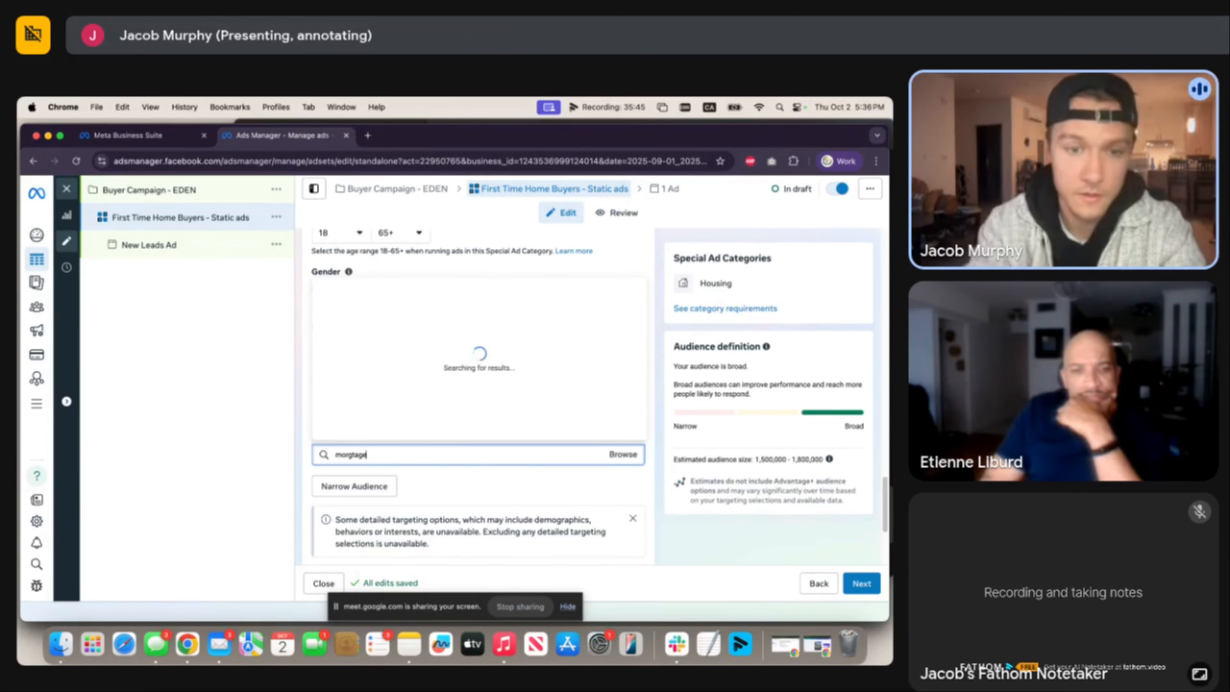
key("BackSpace")
key("BackSpace")
key("BackSpace")
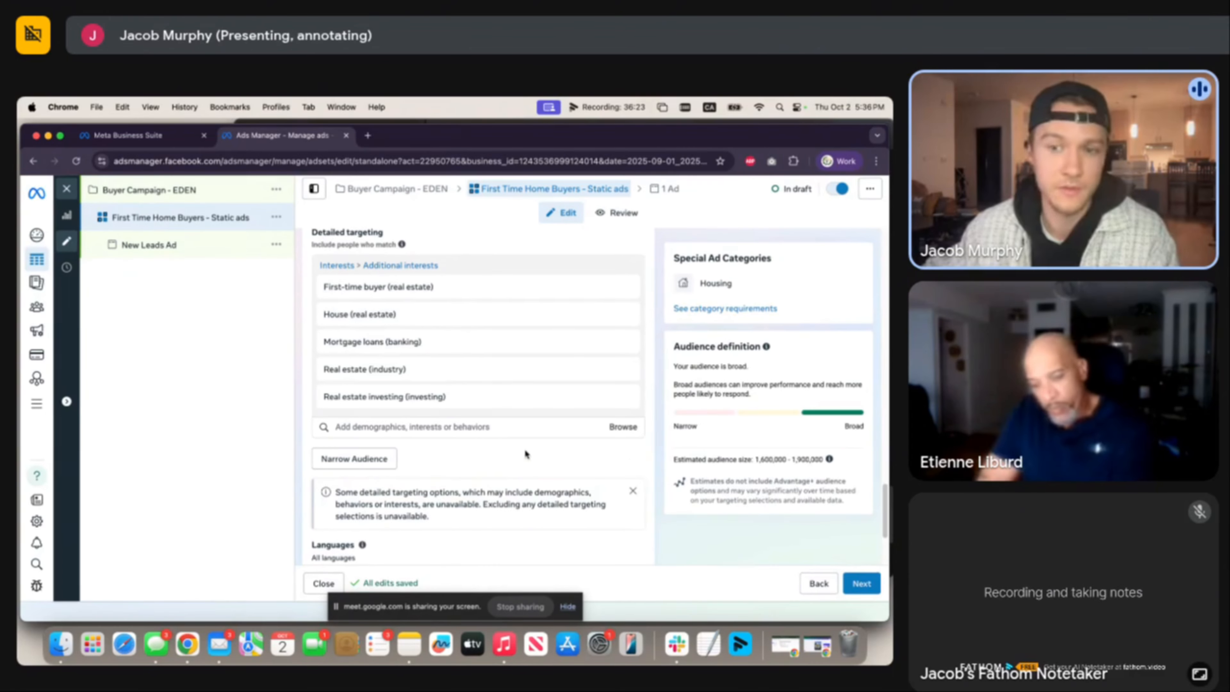
scroll(509, 439, "down", 5)
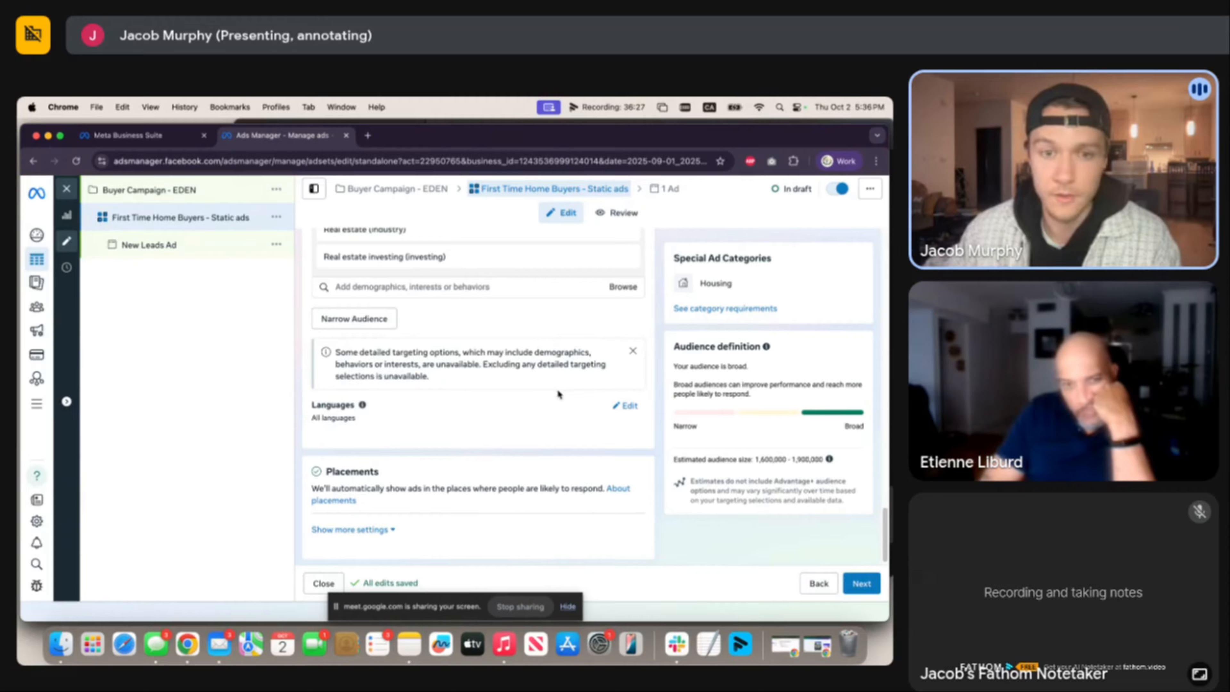
scroll(532, 448, "down", 1)
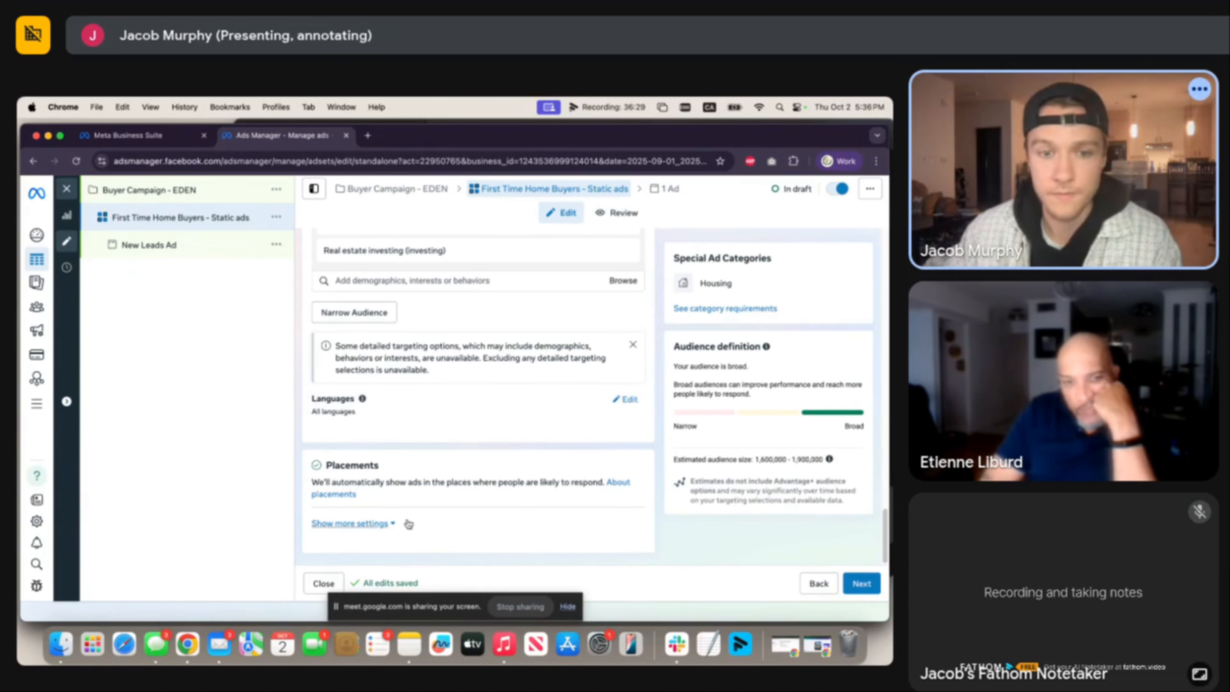
Review the Facebook, Instagram and Audience Network platforms and the placement controls.
left_click(382, 523)
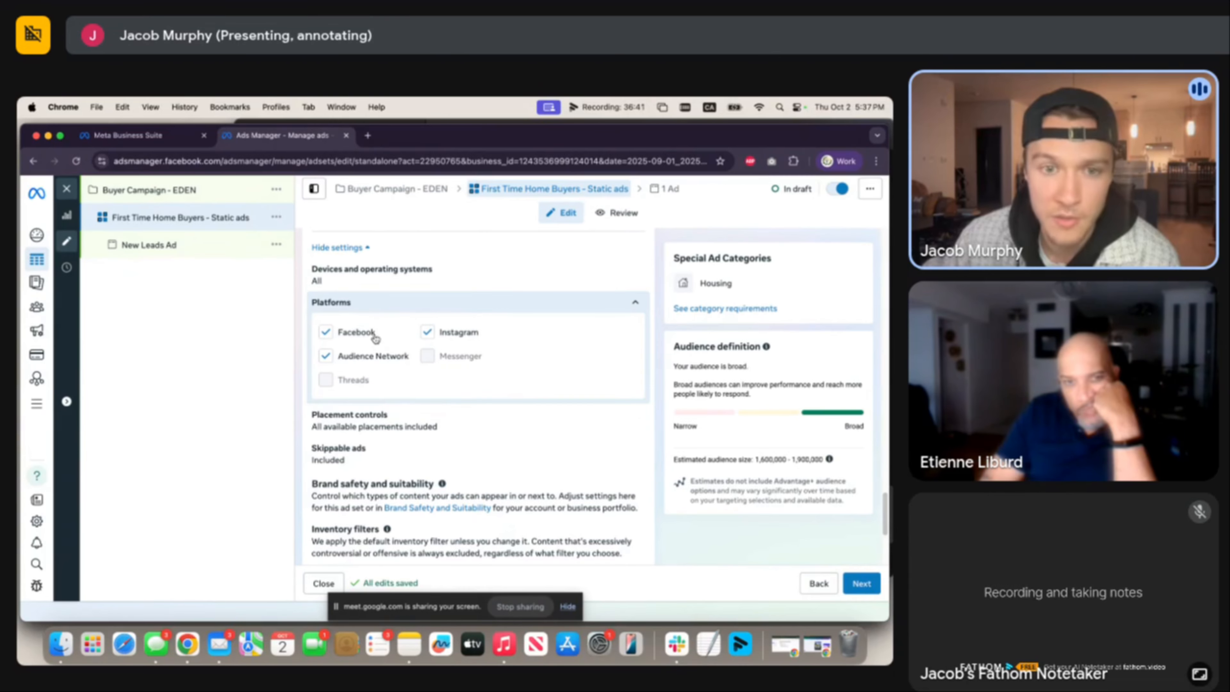
left_click(567, 303)
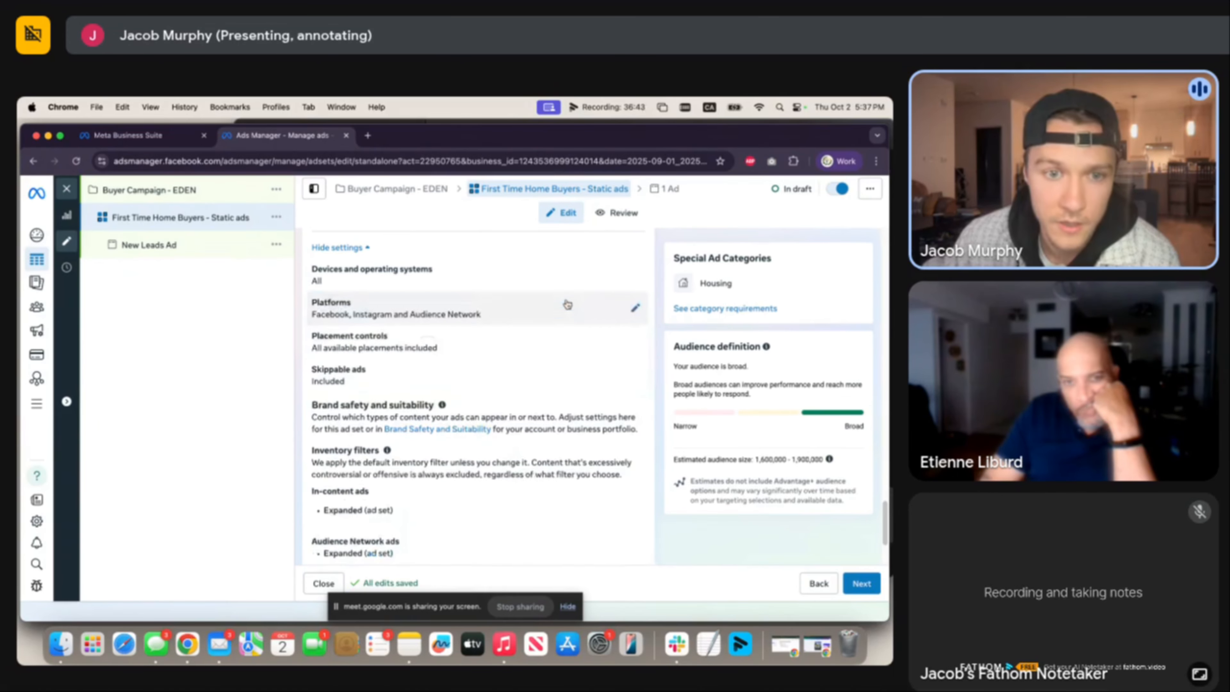
left_click(441, 349)
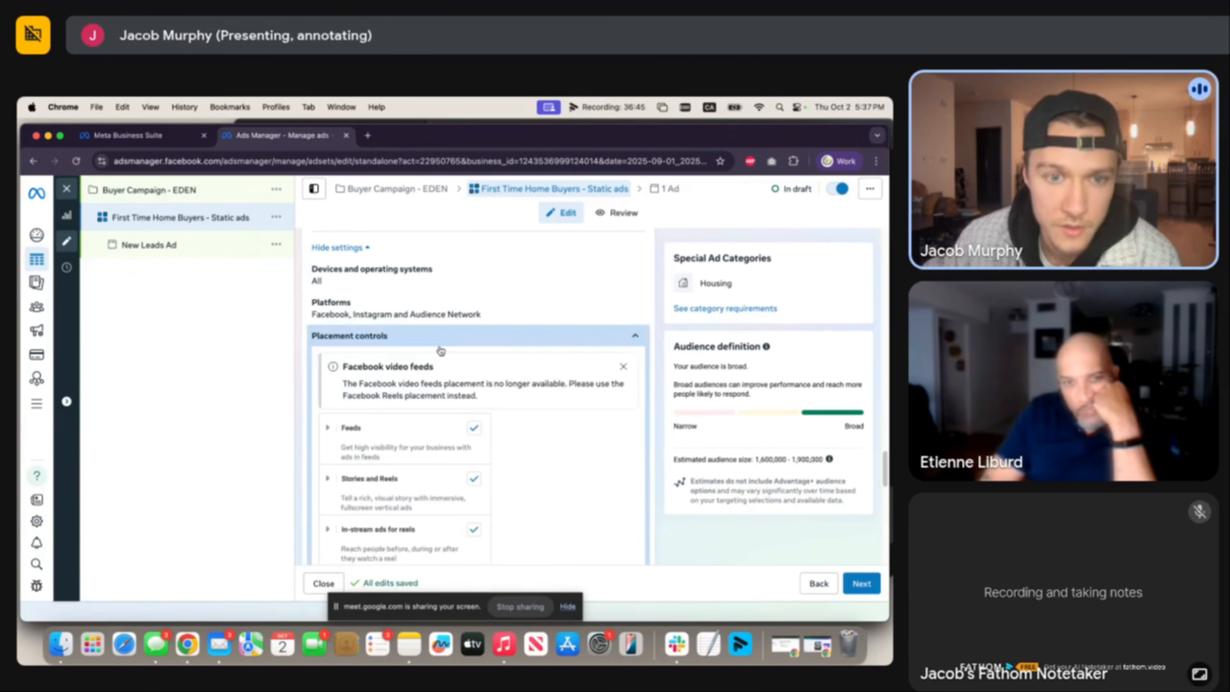
scroll(484, 387, "down", 2)
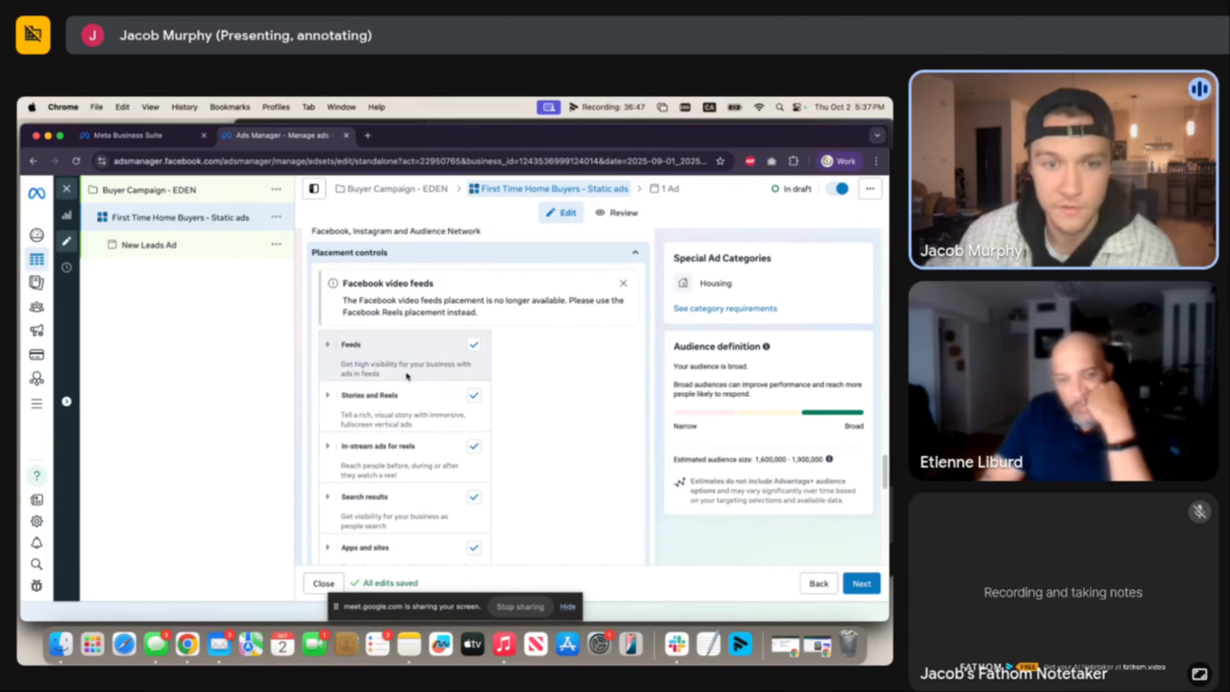
scroll(406, 471, "down", 2)
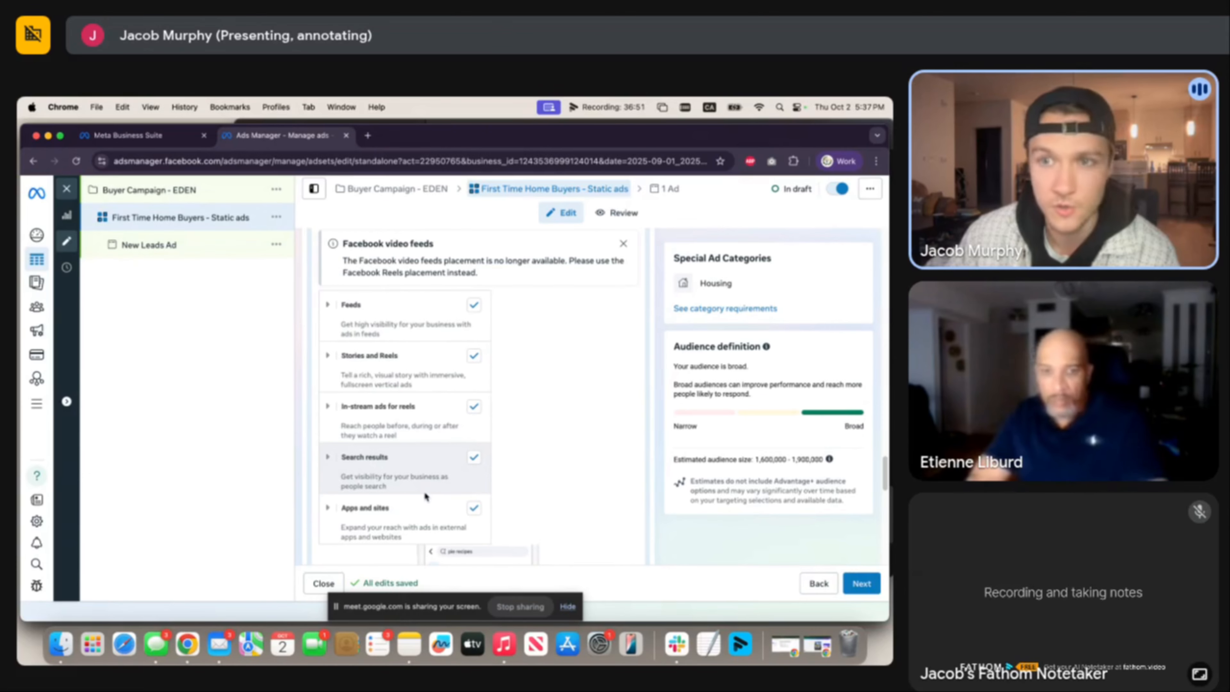
scroll(412, 465, "down", 2)
scroll(407, 417, "up", 3)
scroll(410, 403, "up", 3)
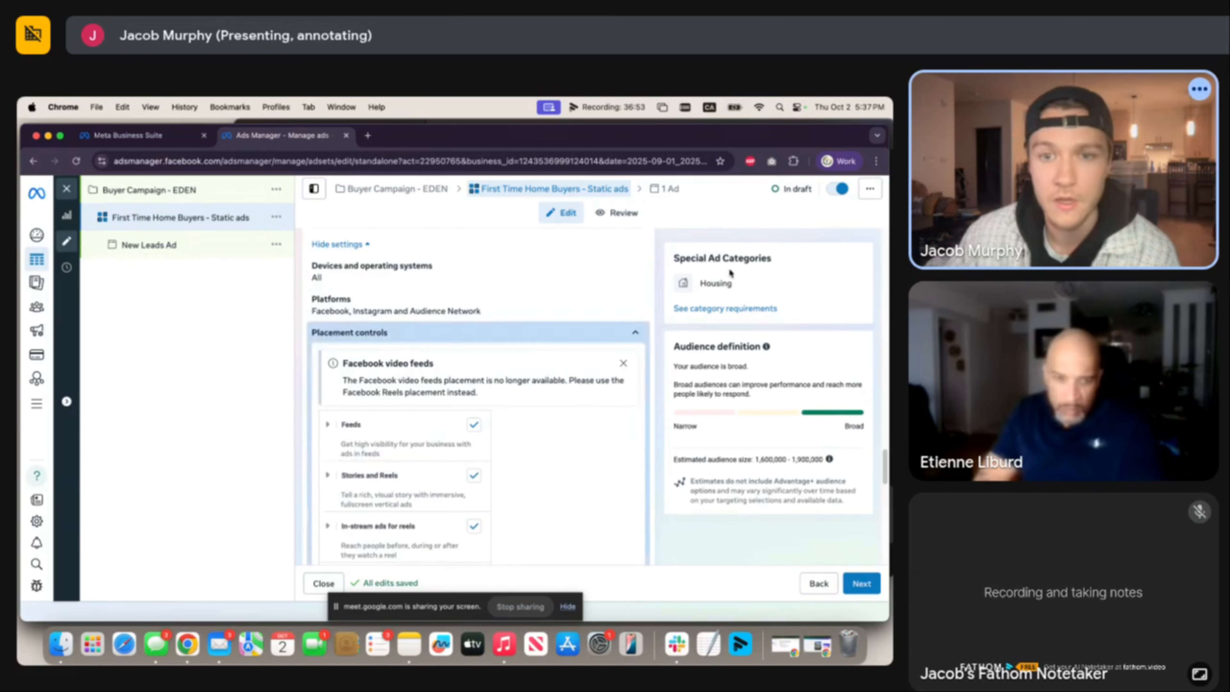
left_click(632, 333)
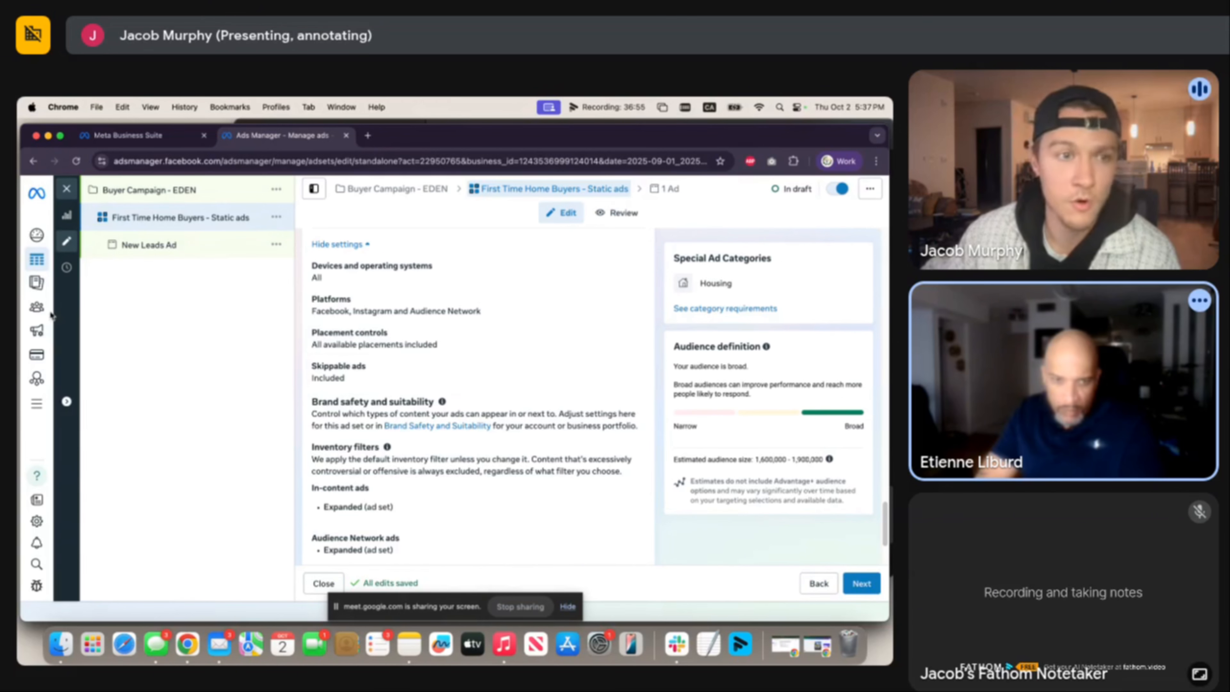
Scroll through the brand safety settings with Expanded inventory filter.
mouse_move(53, 313)
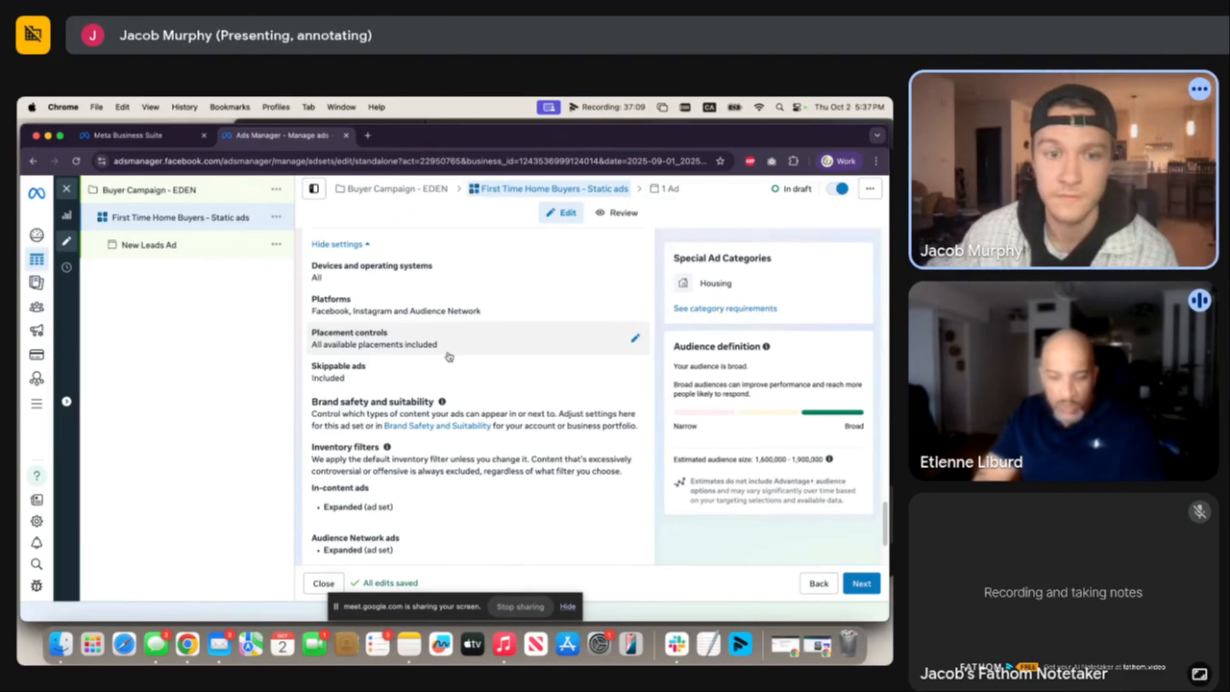
scroll(451, 357, "down", 2)
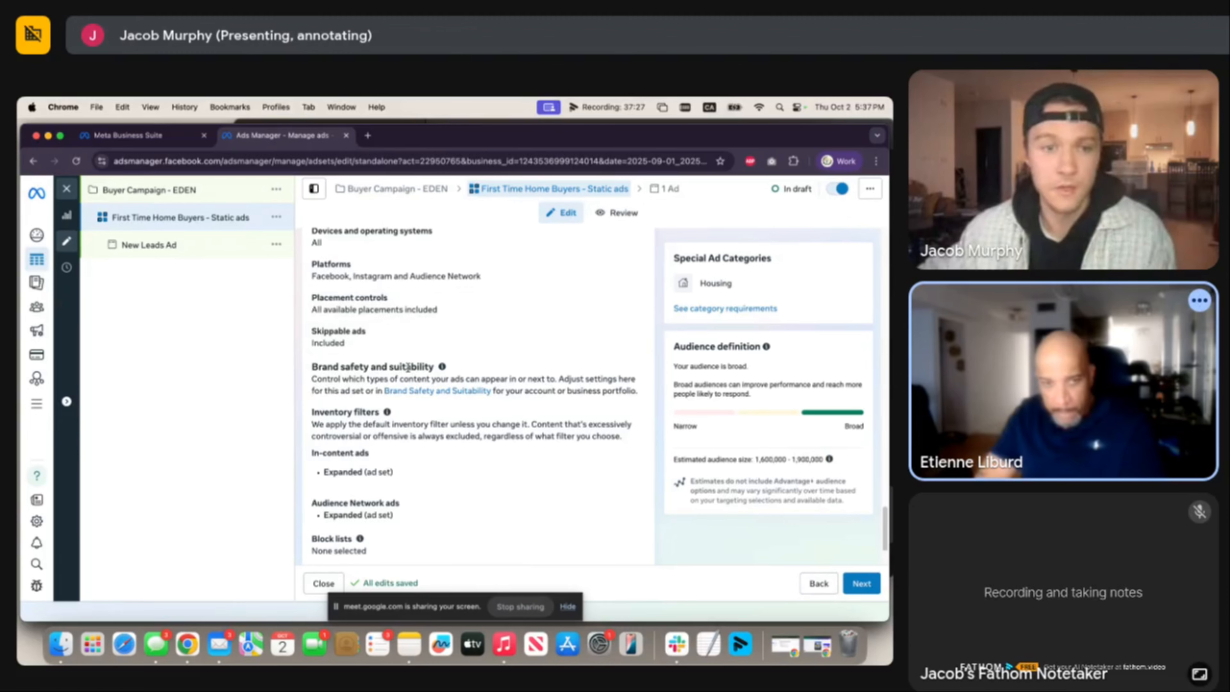
scroll(408, 368, "down", 3)
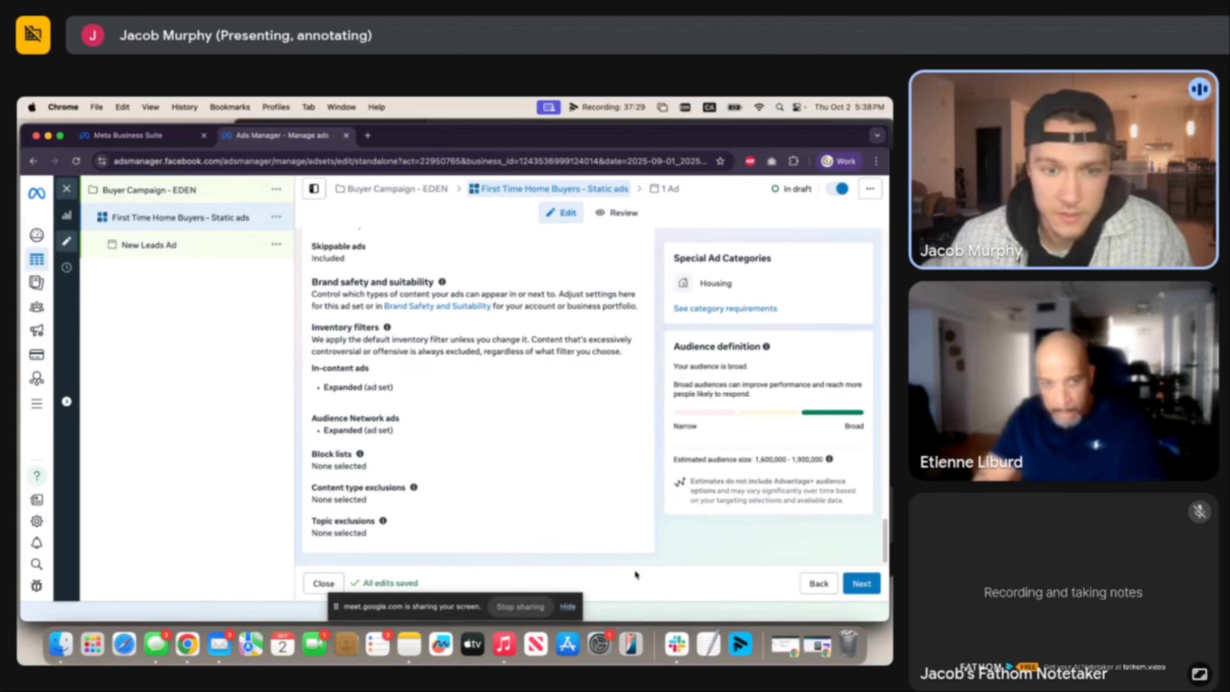
Continue from the ad set to the New Leads Ad settings.
left_click(870, 585)
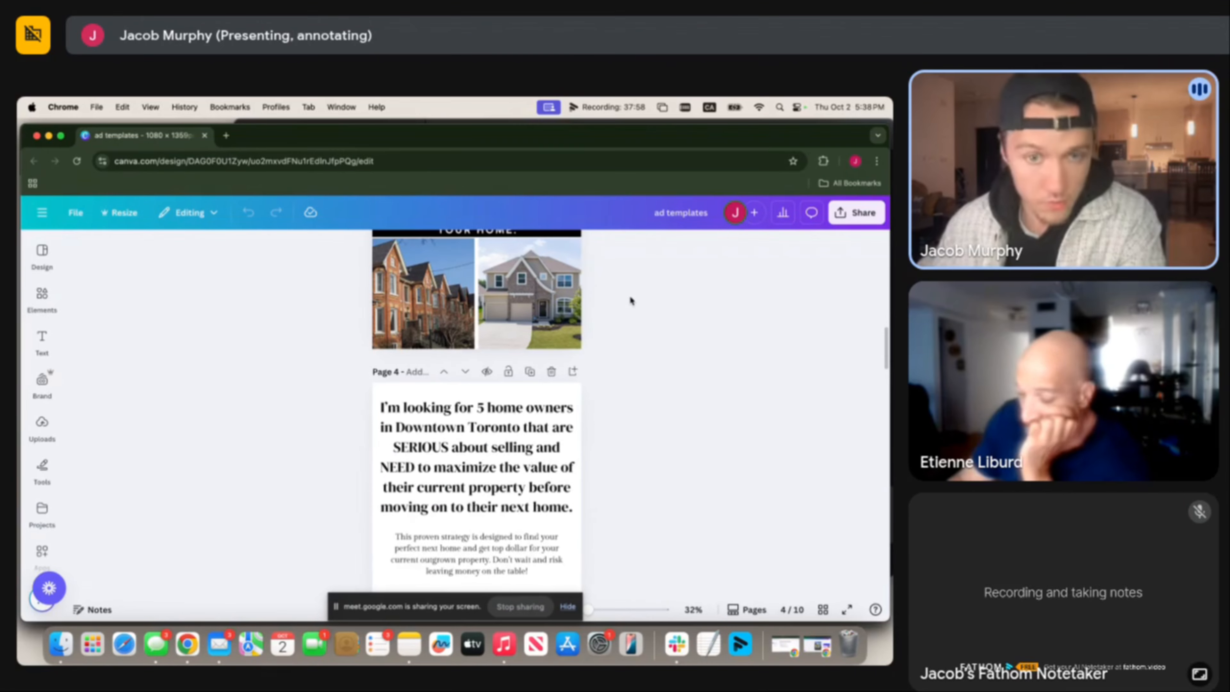
Scroll through pages 4 to 6 of the Toronto home-buyer and home-seller ad templates.
scroll(630, 301, "down", 10)
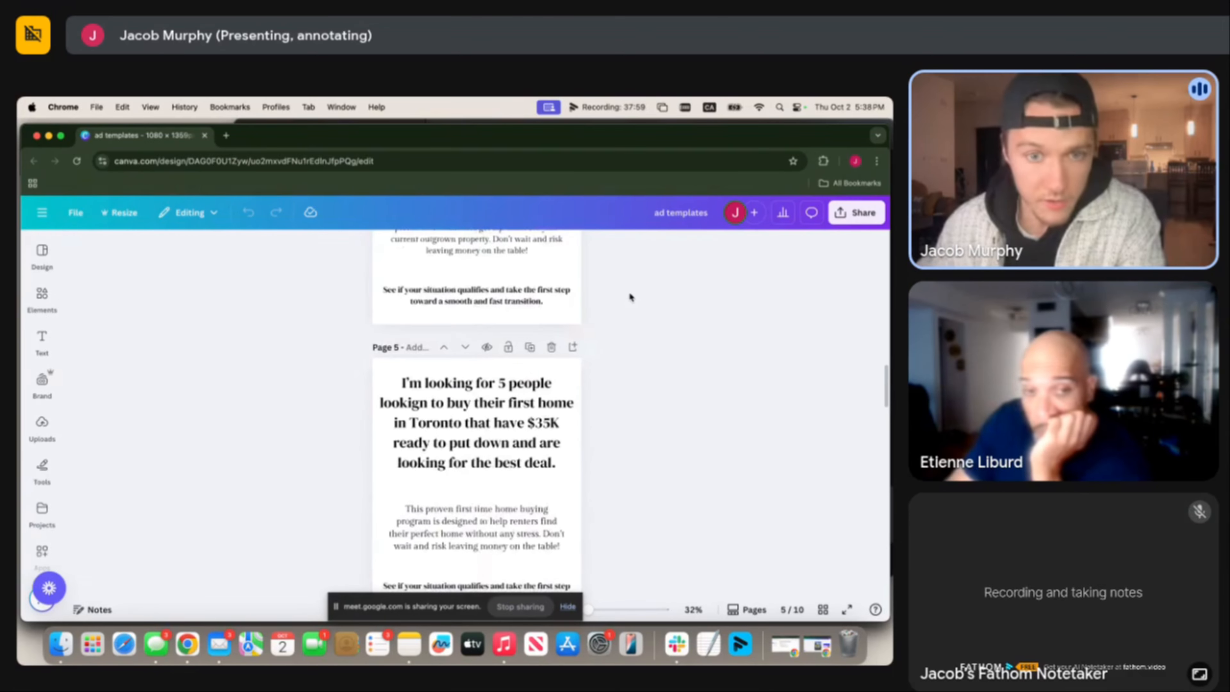
scroll(630, 298, "down", 5)
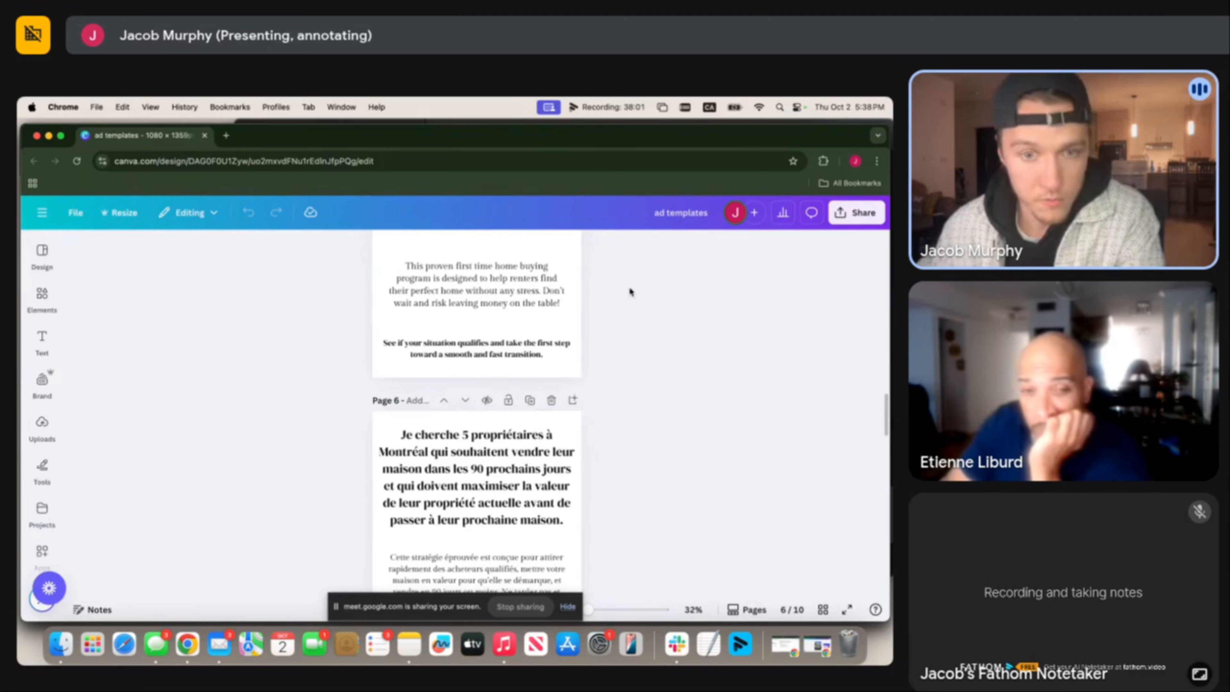
scroll(627, 289, "down", 3)
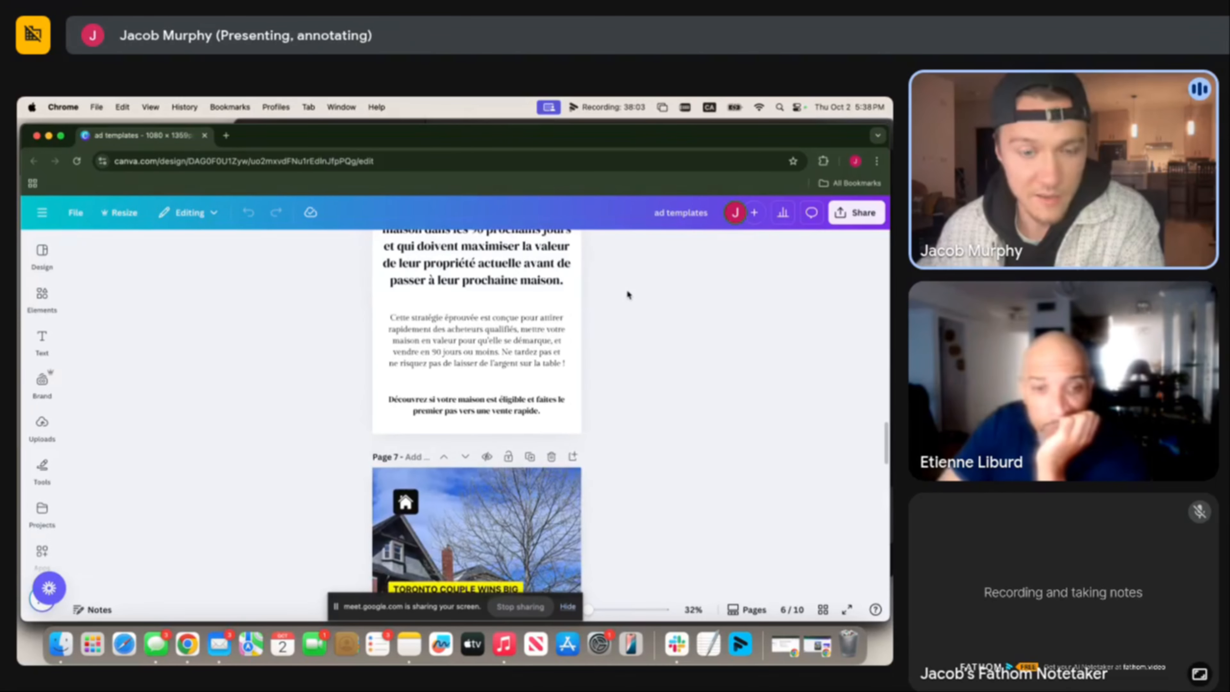
scroll(626, 290, "up", 10)
scroll(533, 402, "up", 3)
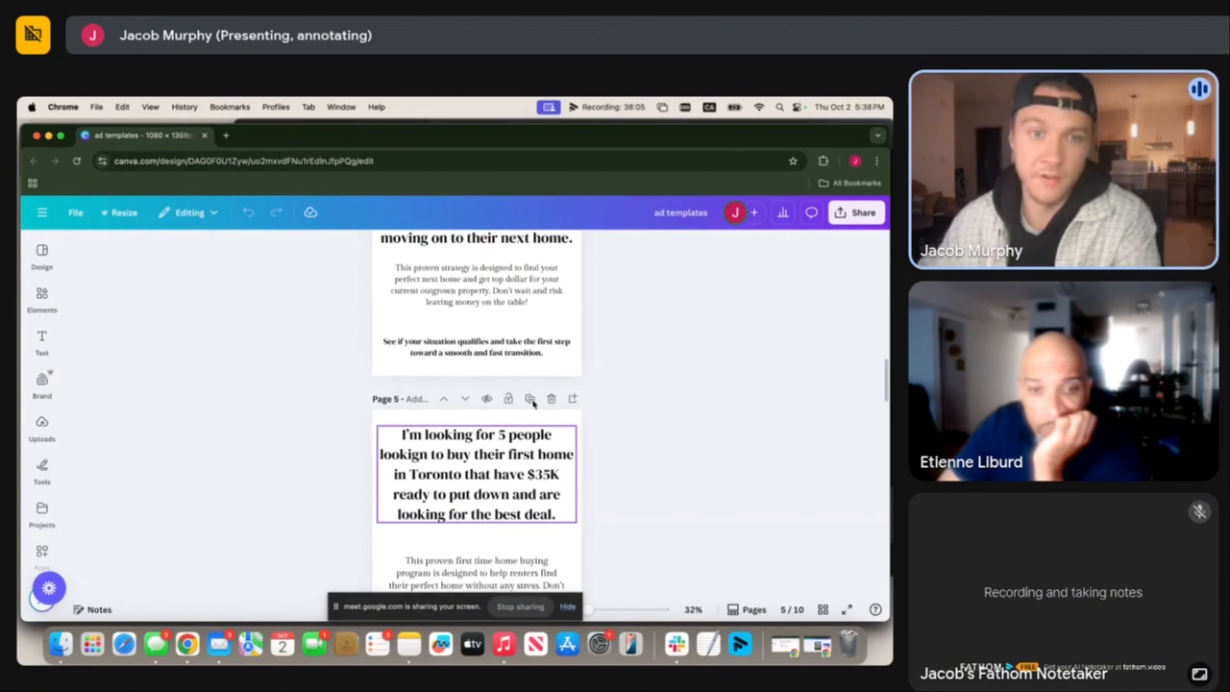
scroll(534, 404, "down", 2)
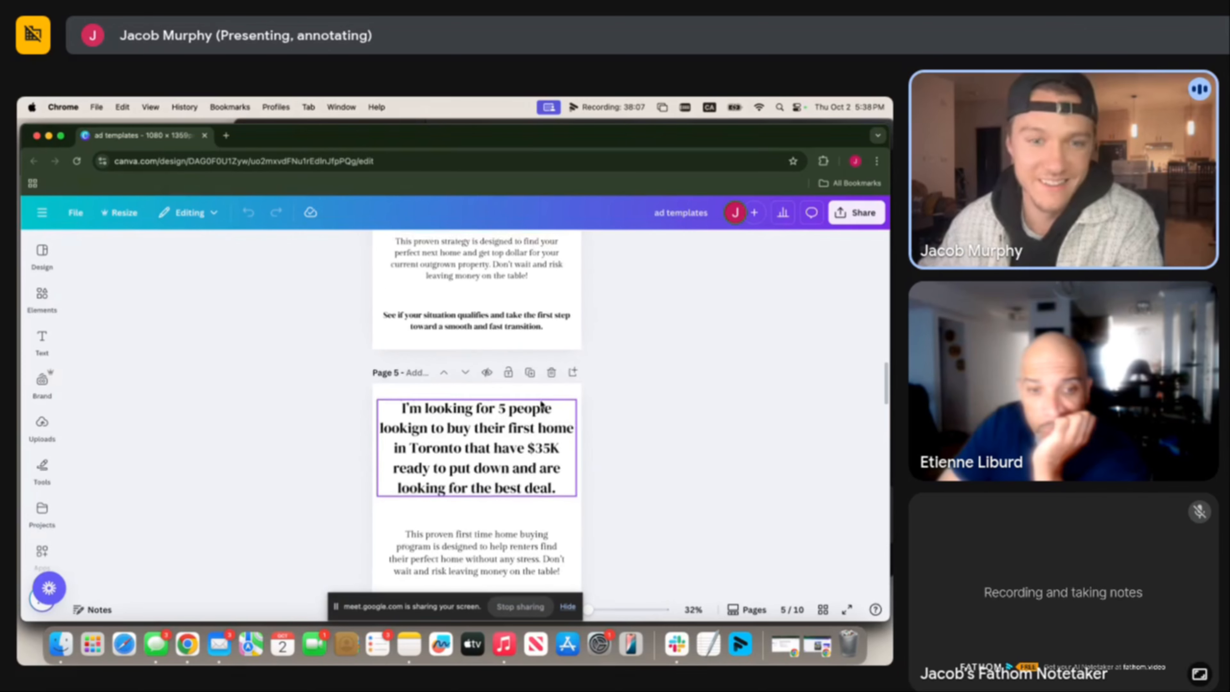
scroll(584, 391, "up", 4)
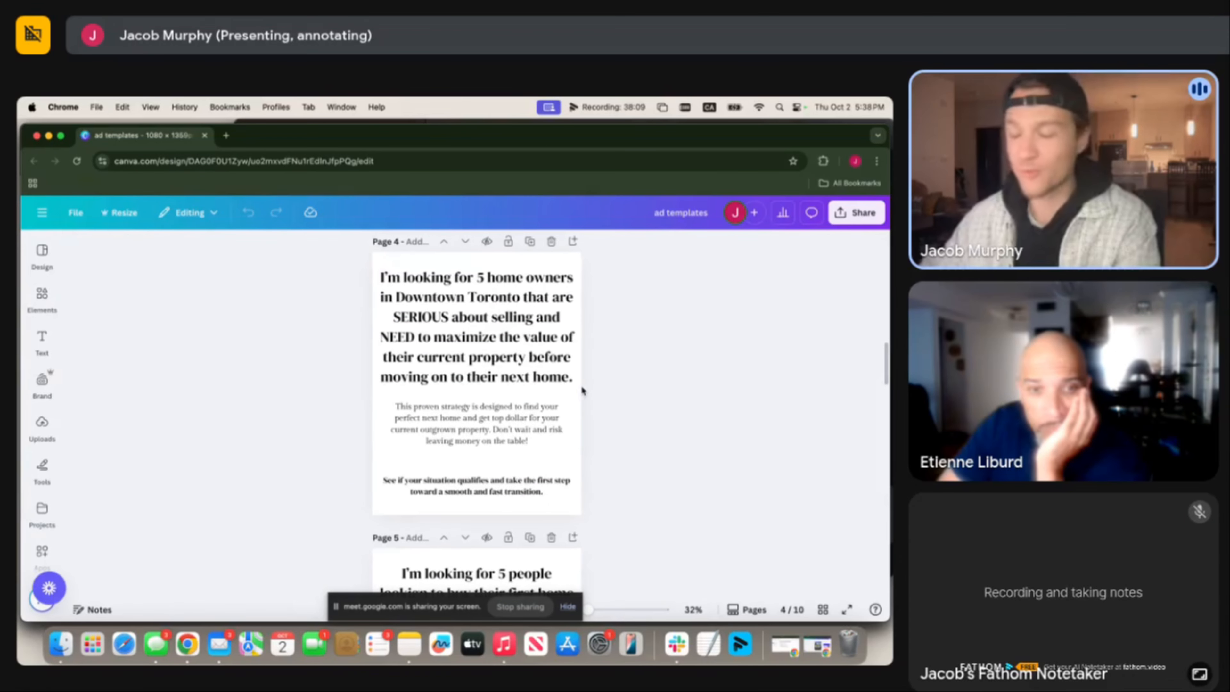
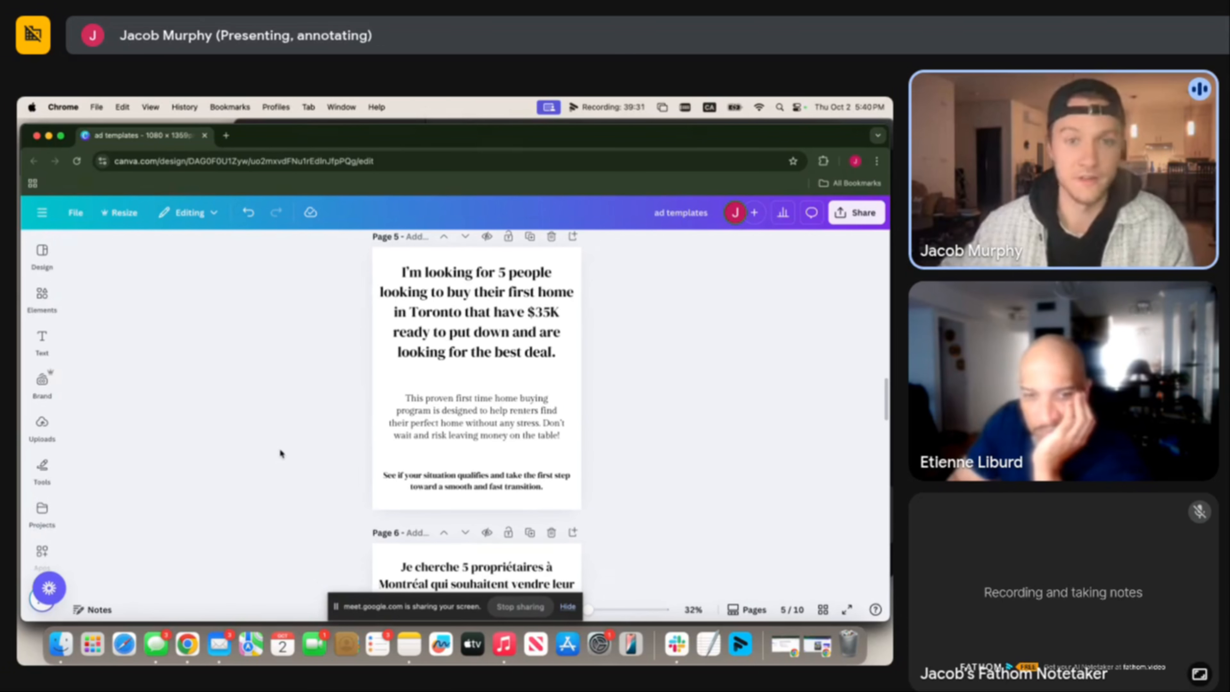
Scroll through the remaining Toronto ad template pages down to page 7.
scroll(292, 429, "down", 1)
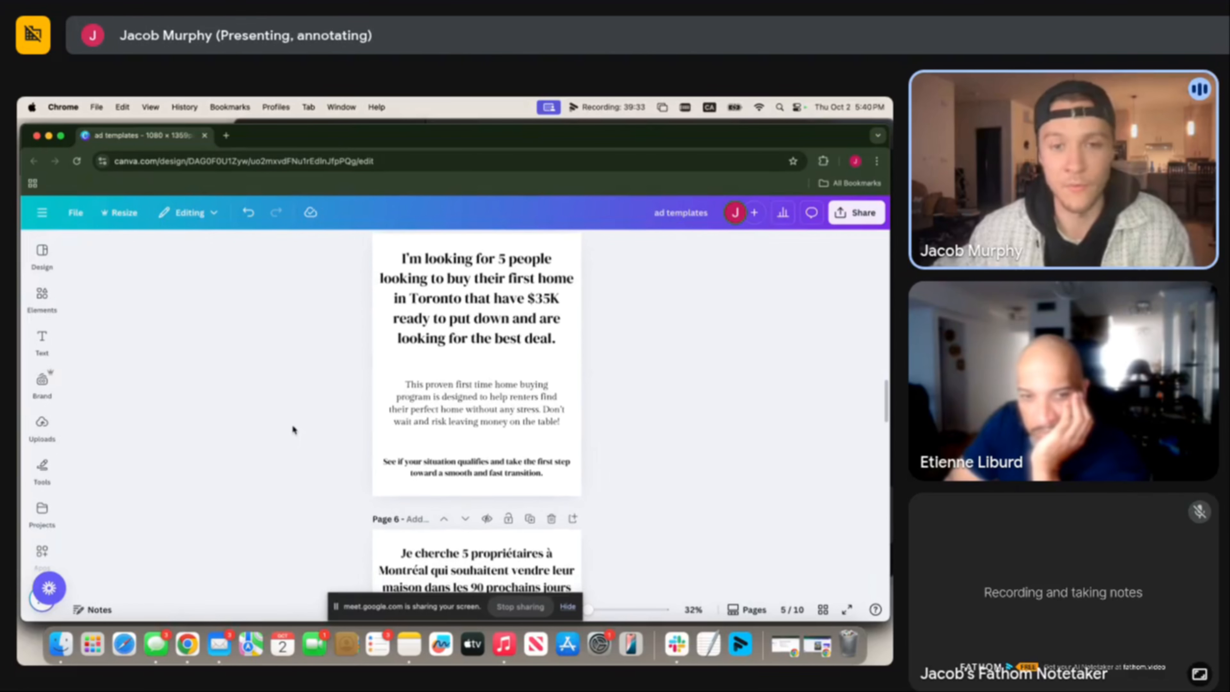
scroll(297, 434, "down", 10)
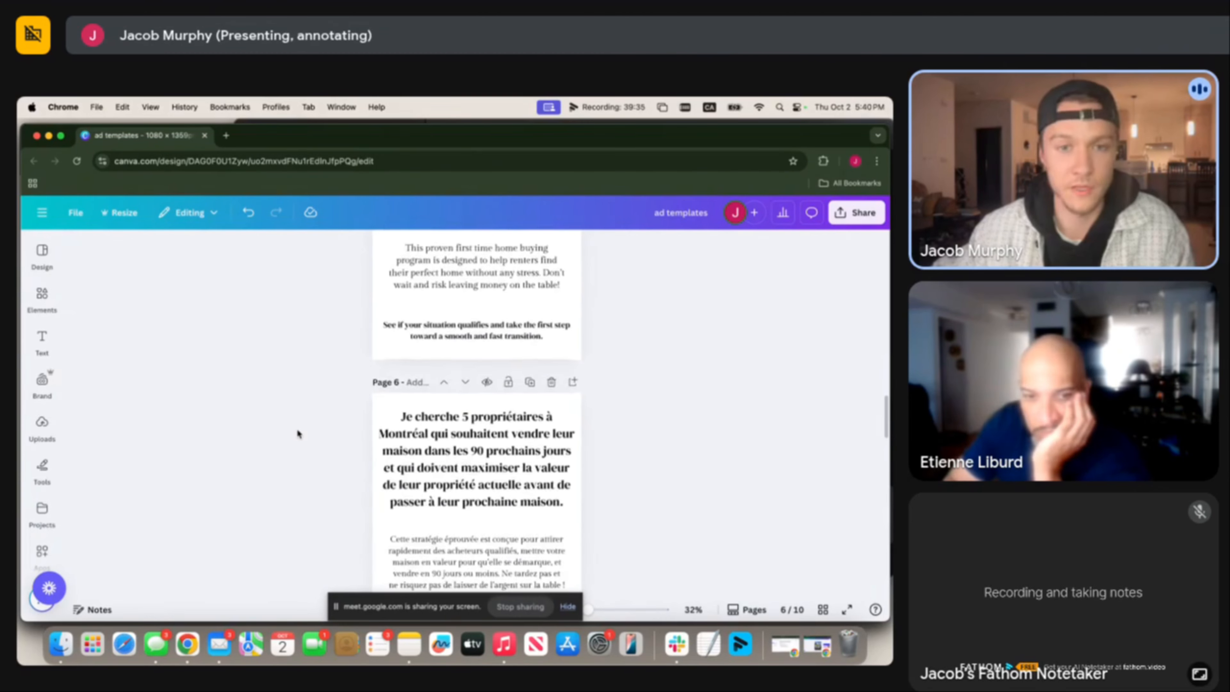
scroll(365, 413, "up", 3)
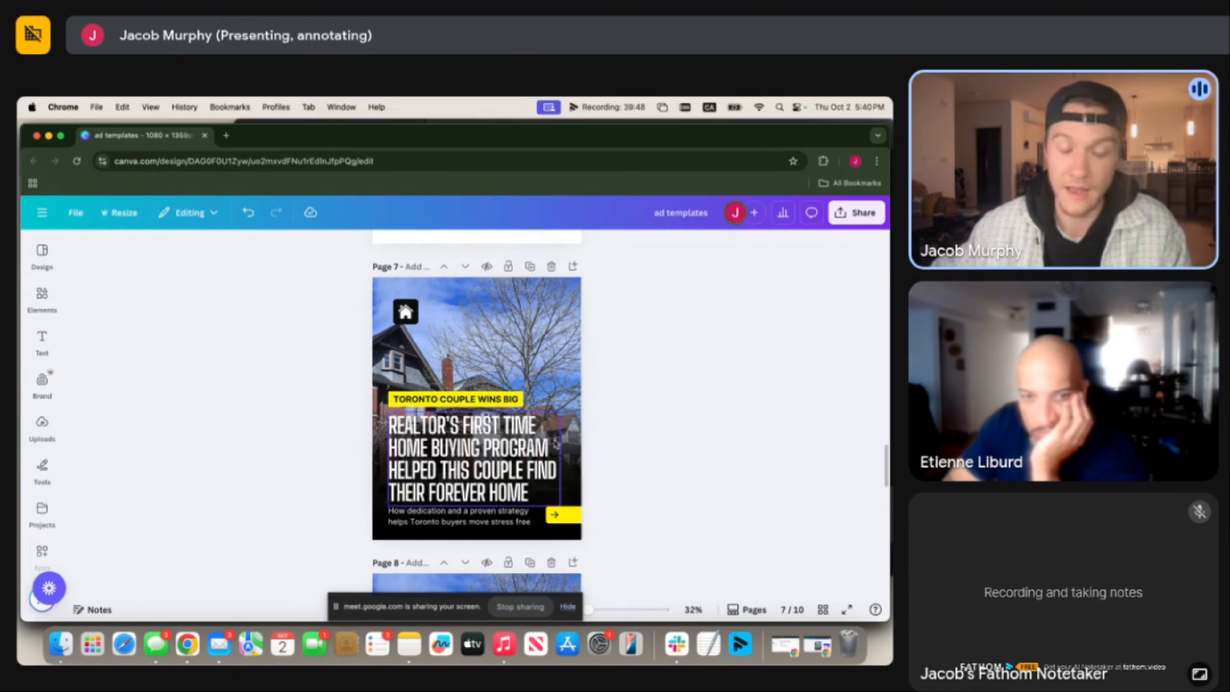
scroll(516, 429, "down", 5)
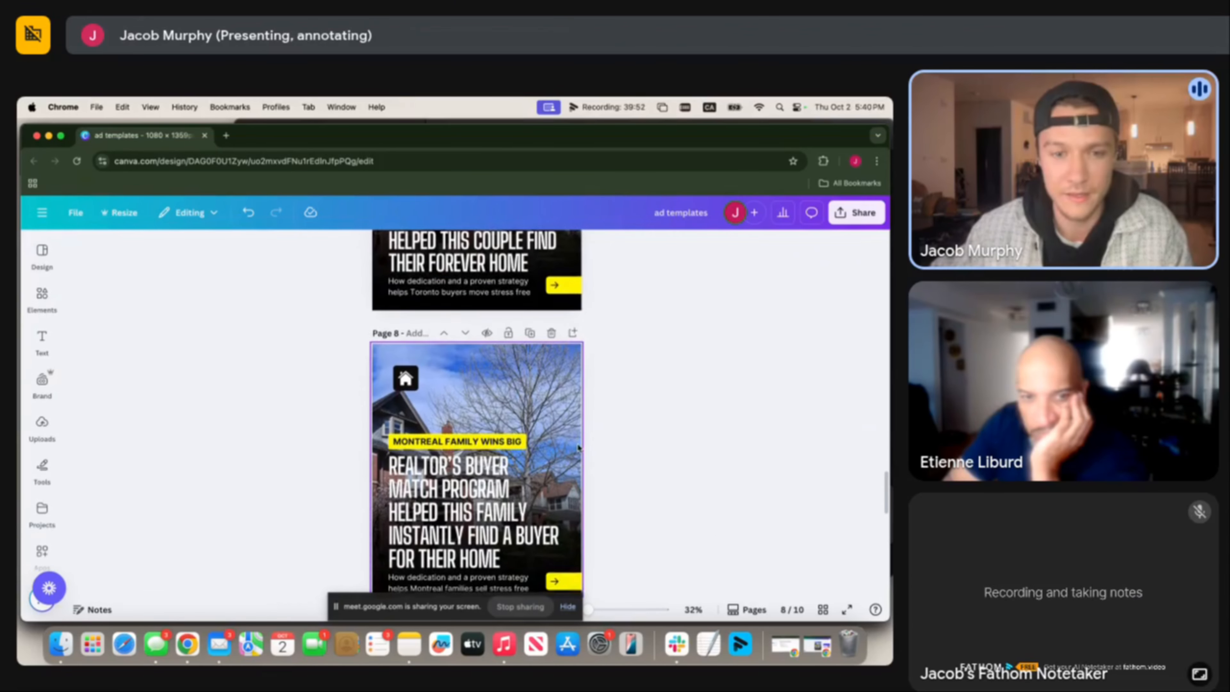
scroll(551, 435, "down", 3)
scroll(578, 443, "up", 10)
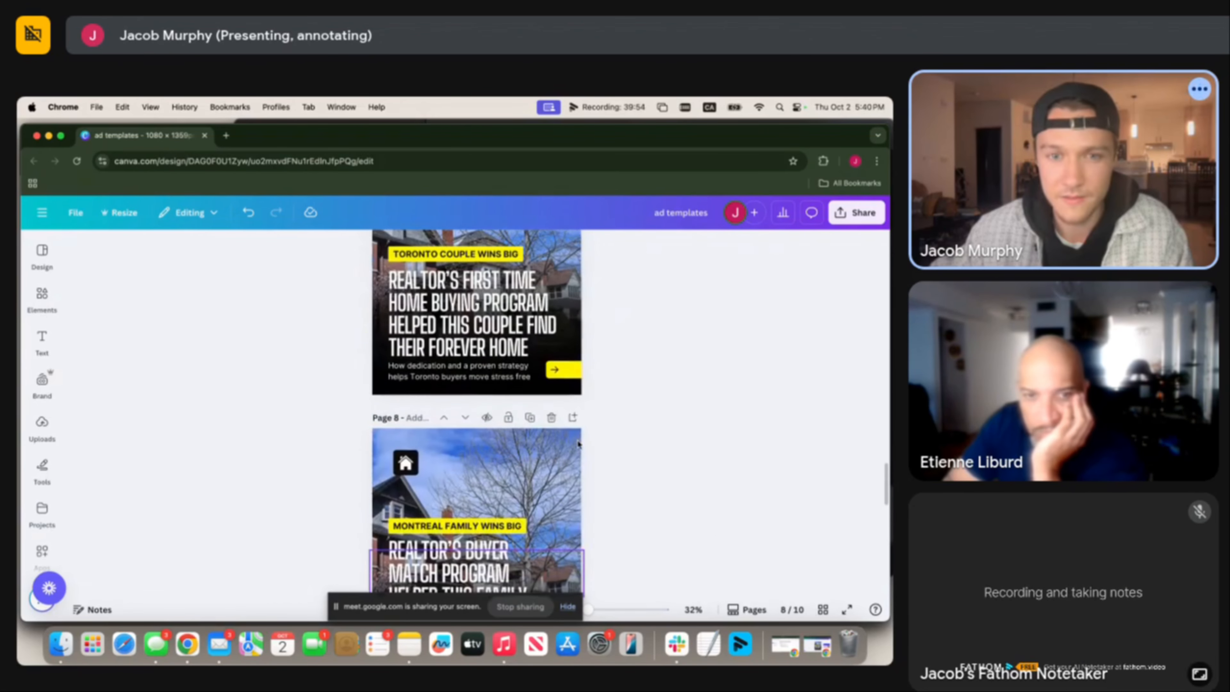
scroll(579, 438, "down", 3)
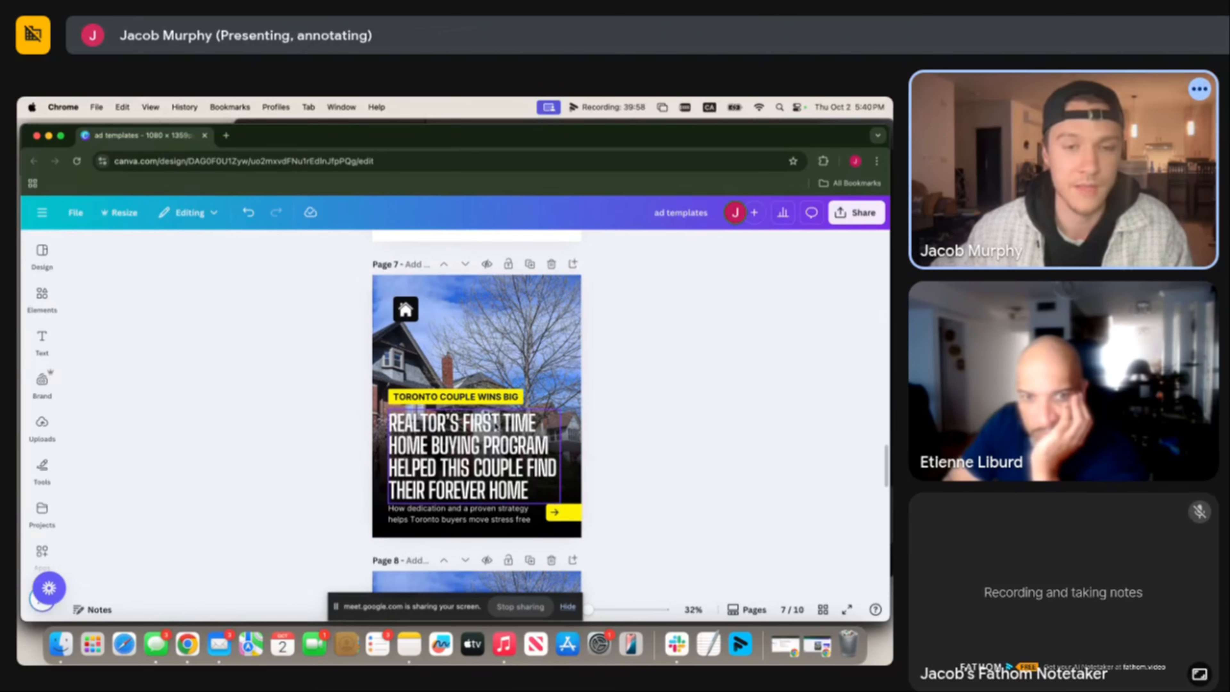
scroll(492, 388, "down", 10)
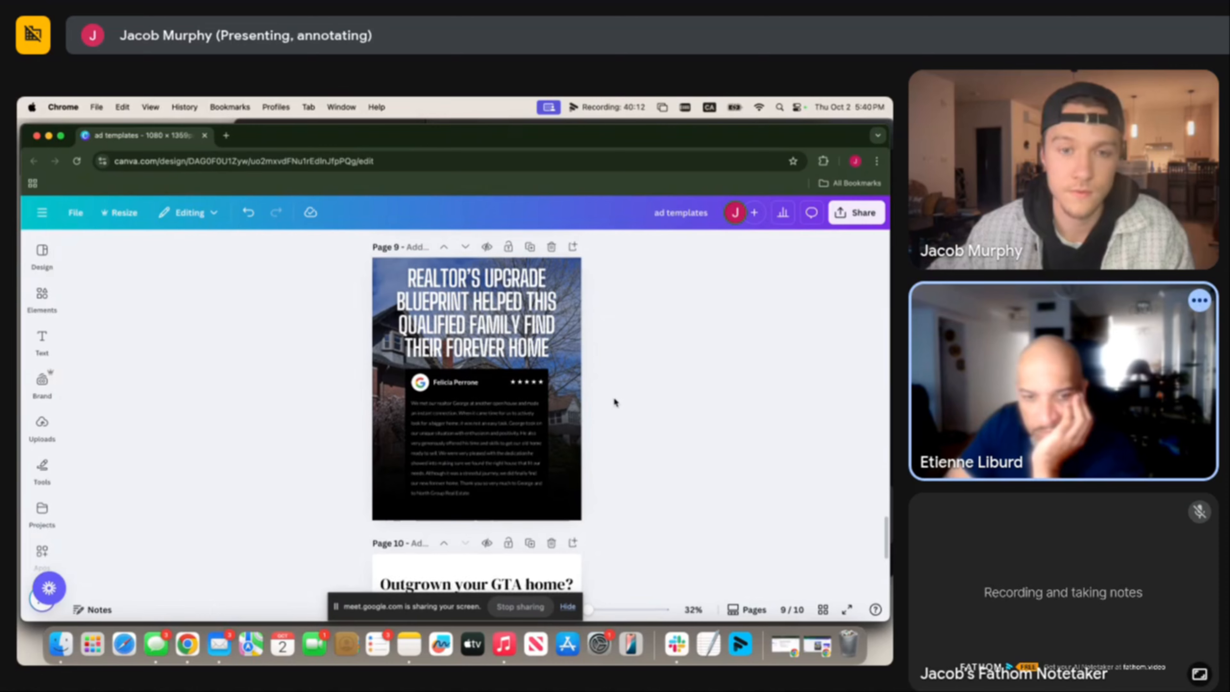
scroll(615, 398, "down", 5)
scroll(616, 397, "up", 5)
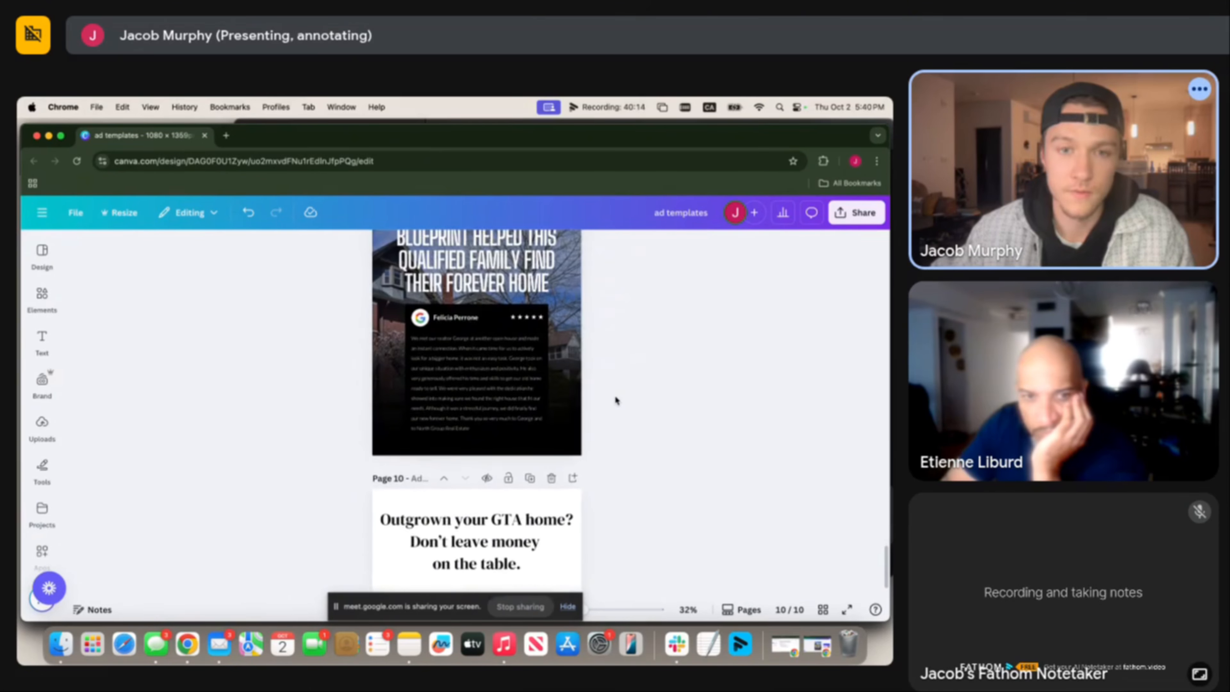
scroll(610, 412, "down", 1)
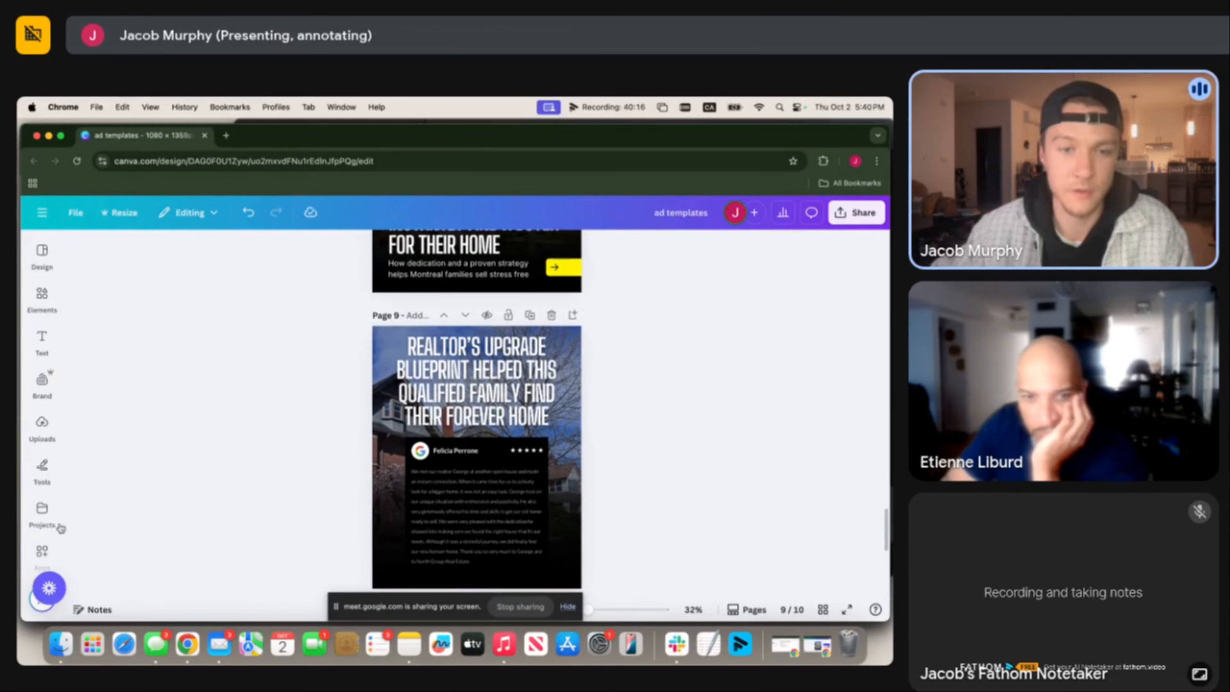
scroll(392, 340, "up", 3)
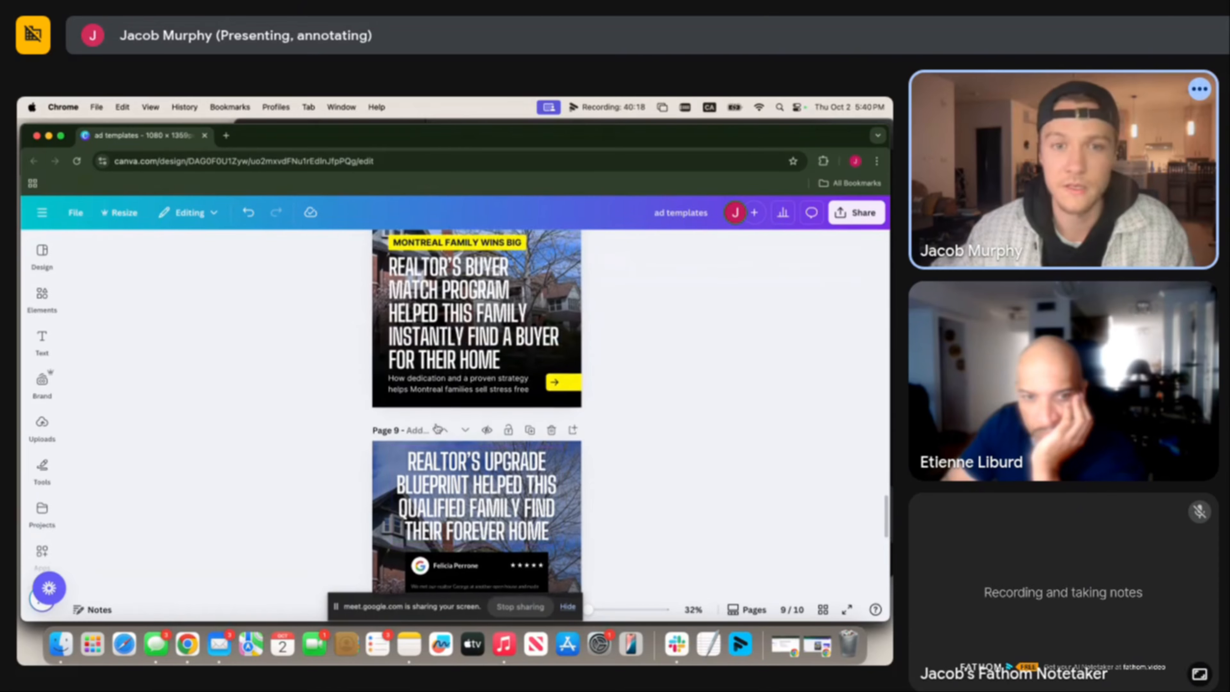
scroll(391, 361, "up", 6)
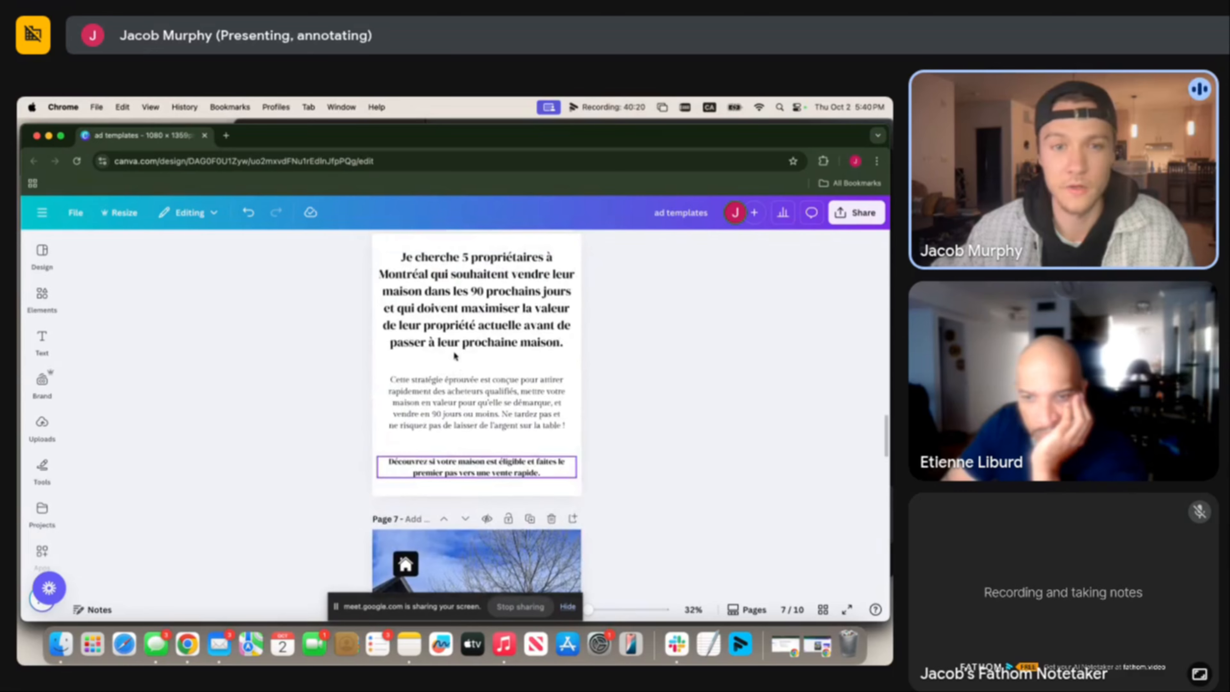
scroll(354, 324, "up", 4)
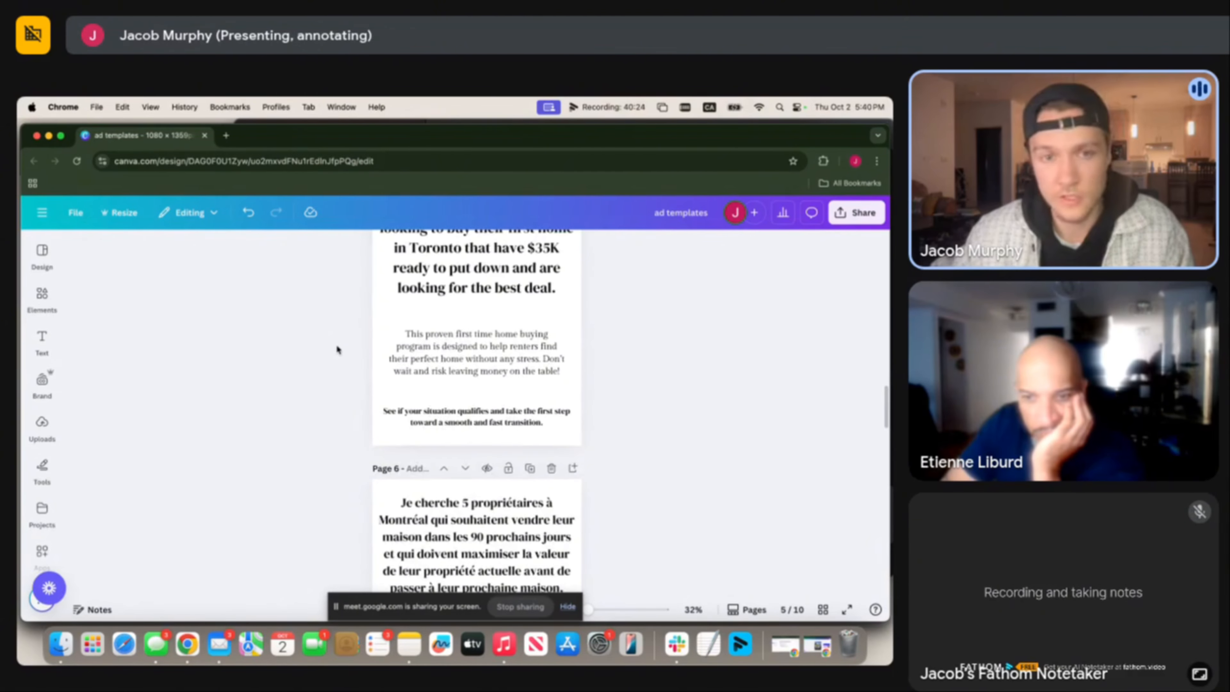
scroll(337, 344, "up", 1)
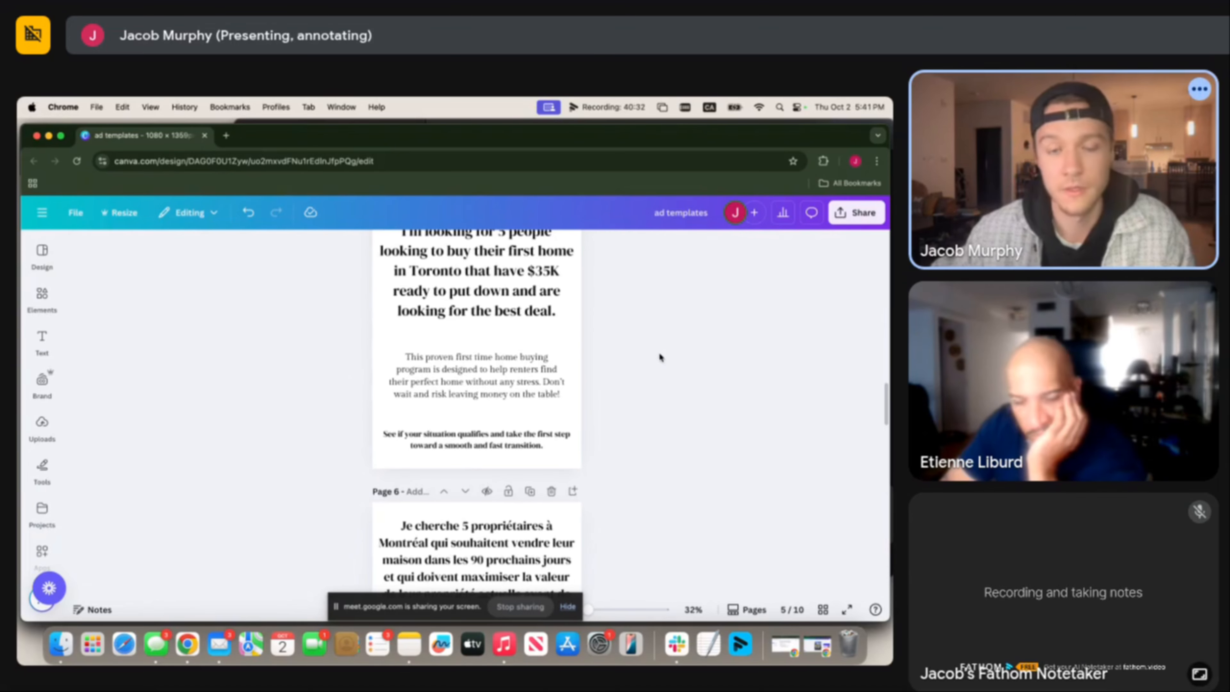
scroll(662, 350, "up", 2)
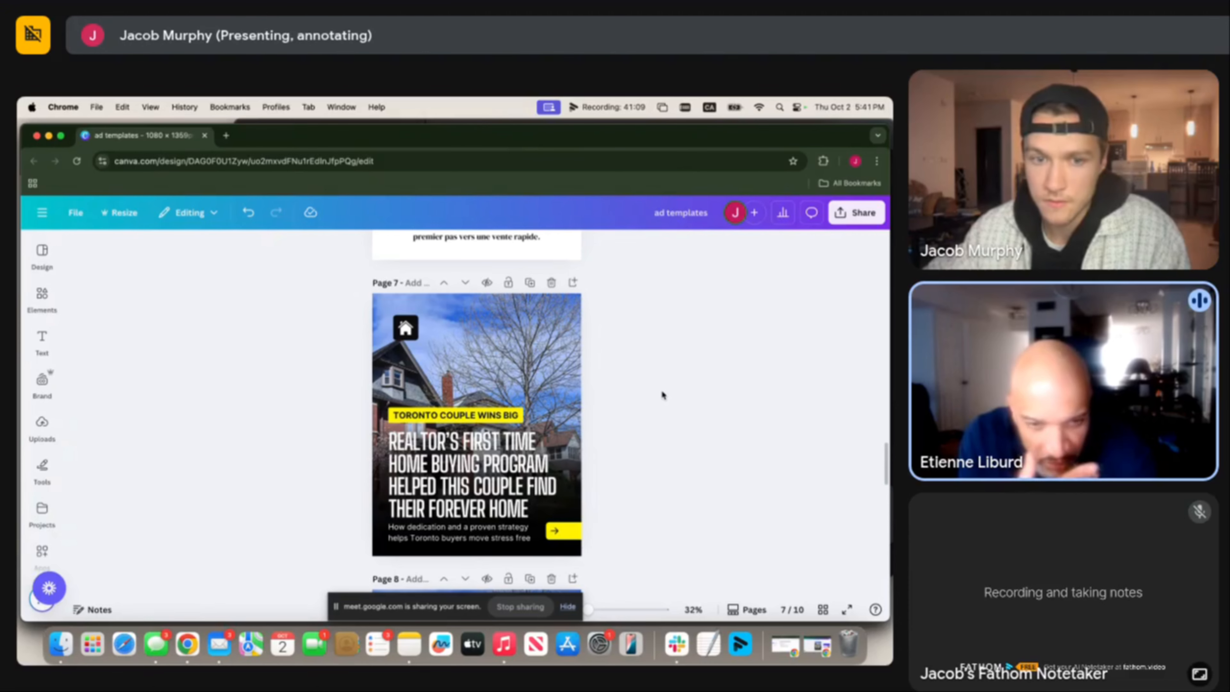
Check the fonts of page 7's headline, TORONTO COUPLE WINS BIG label and subtitle.
left_click(519, 485)
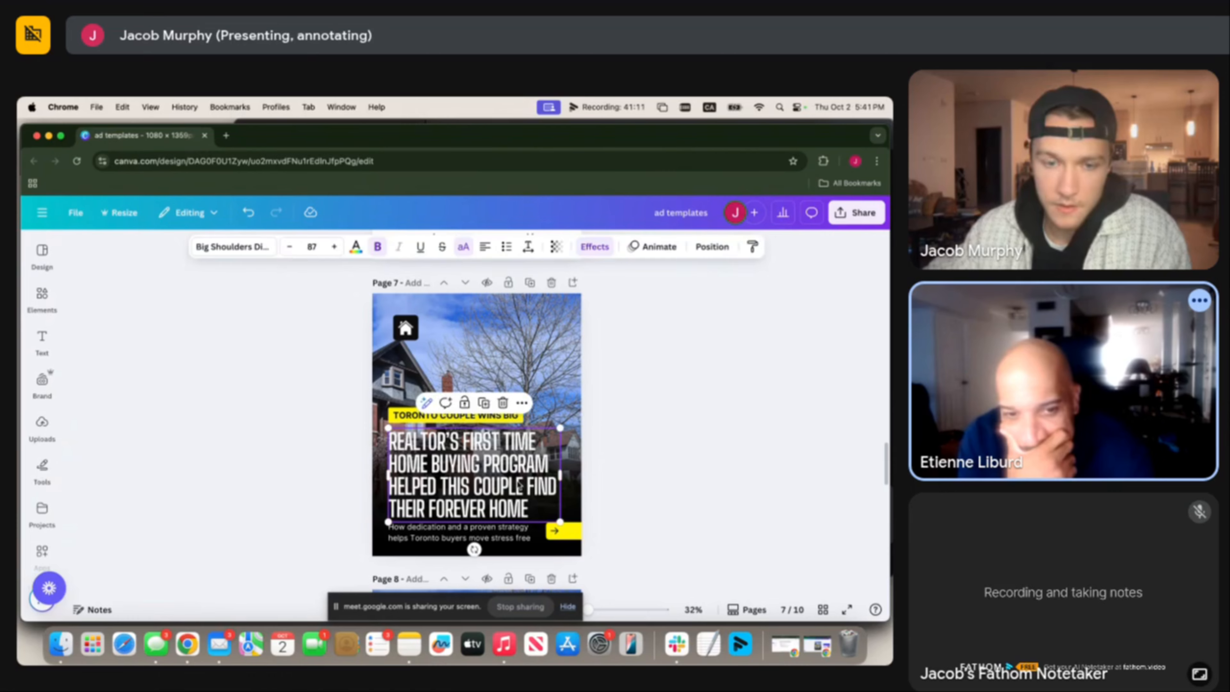
left_click(778, 496)
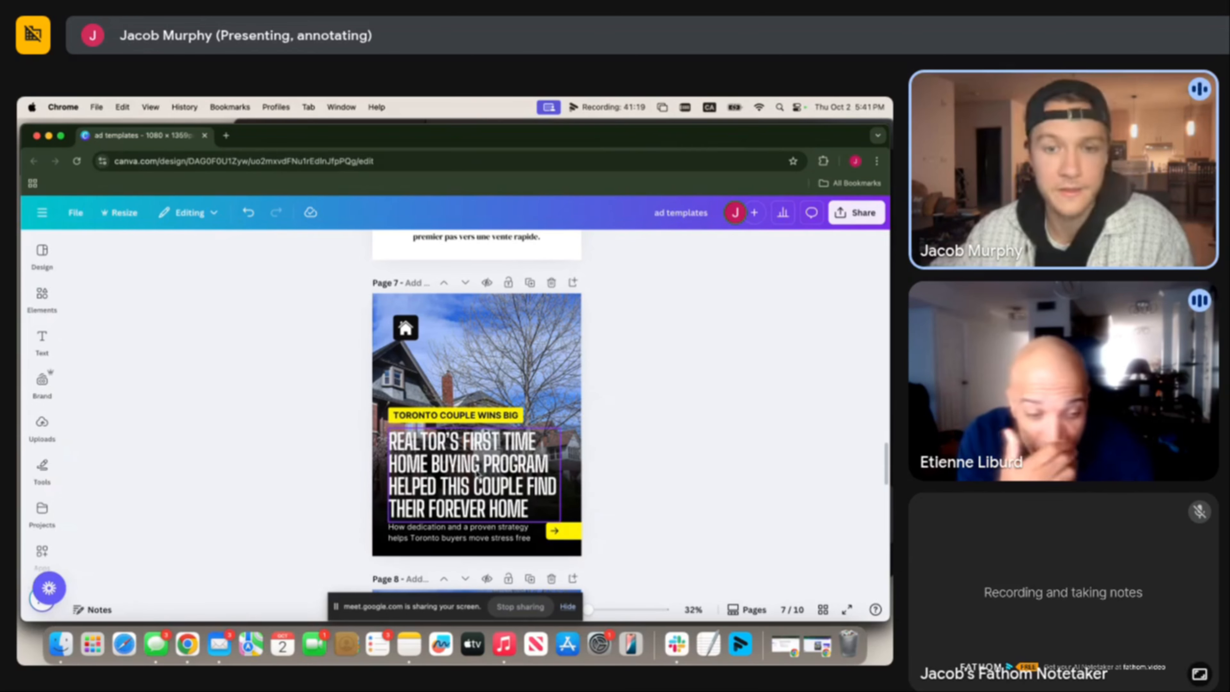
left_click(475, 418)
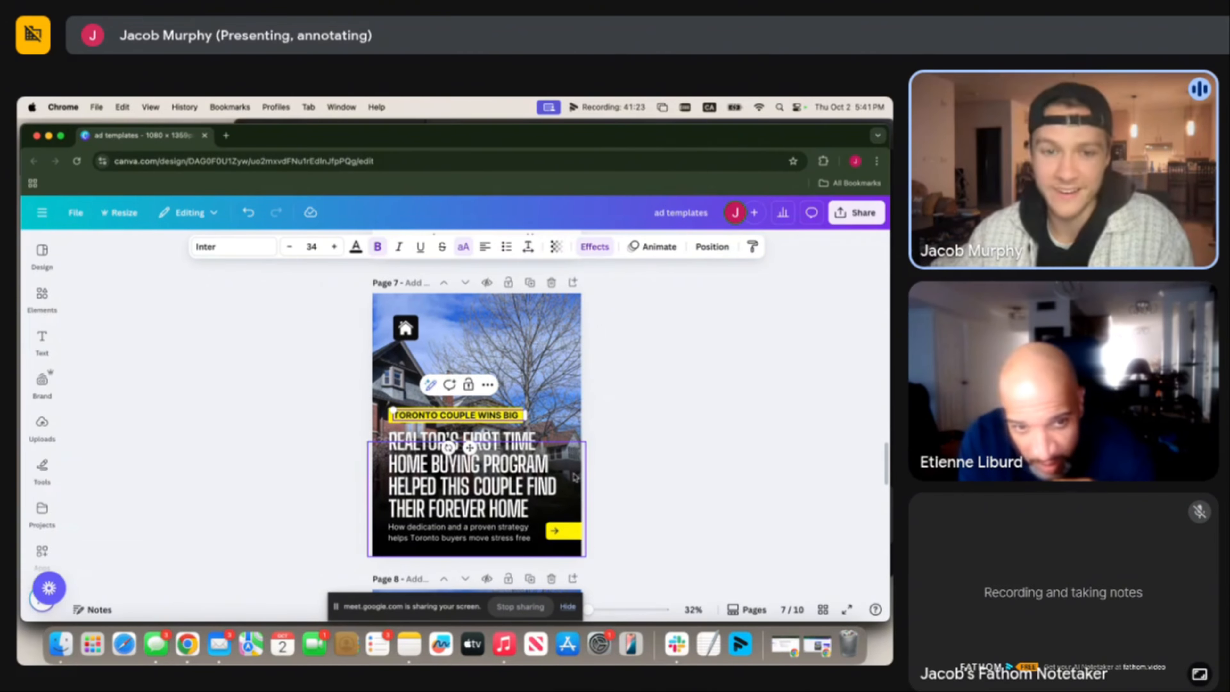
left_click(512, 470)
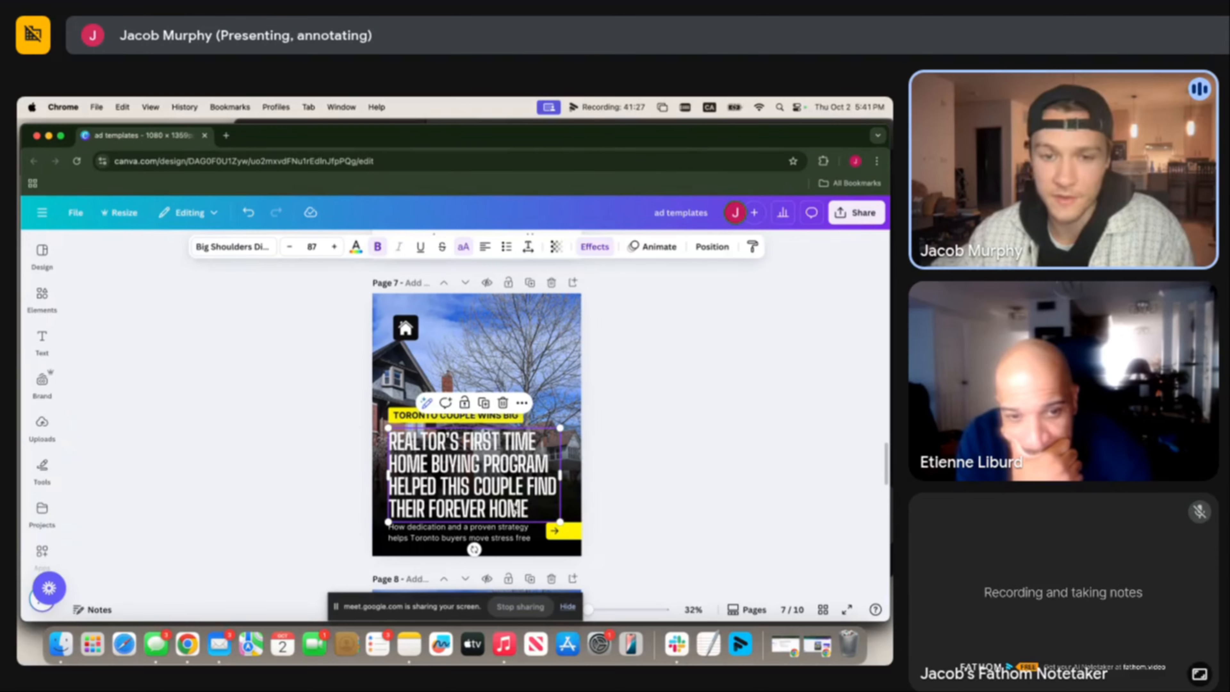
left_click(522, 532)
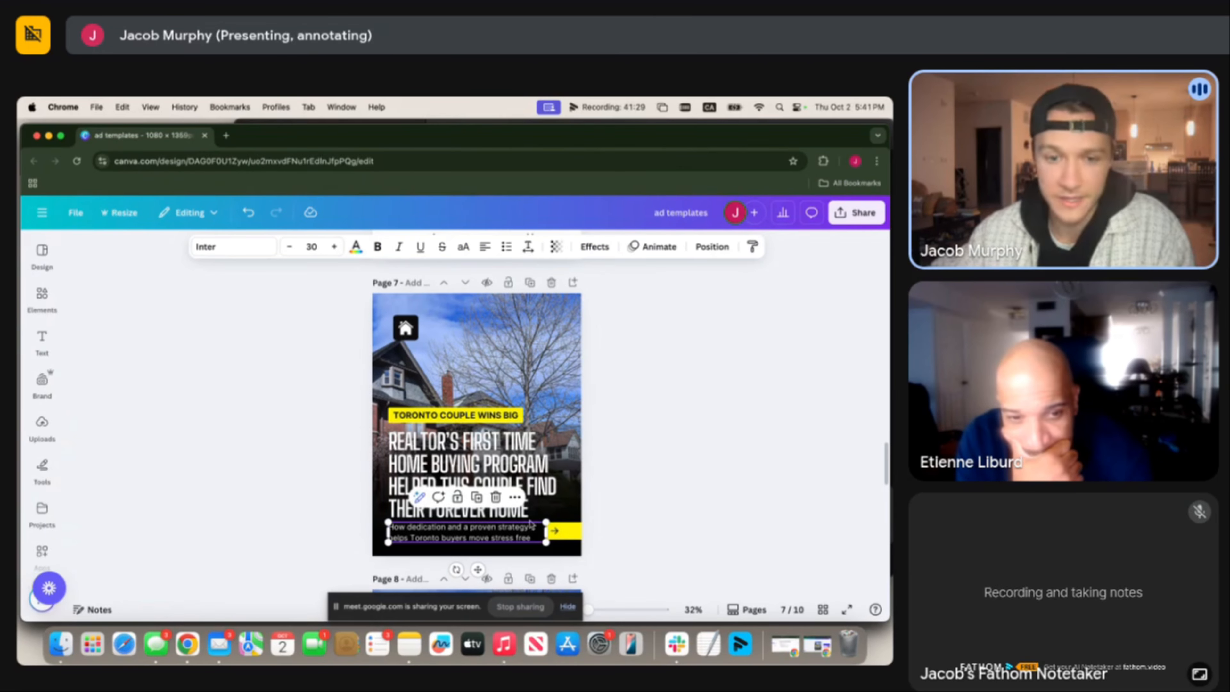
left_click(684, 300)
Go to Share > Download and open the Select pages dropdown.
left_click(862, 214)
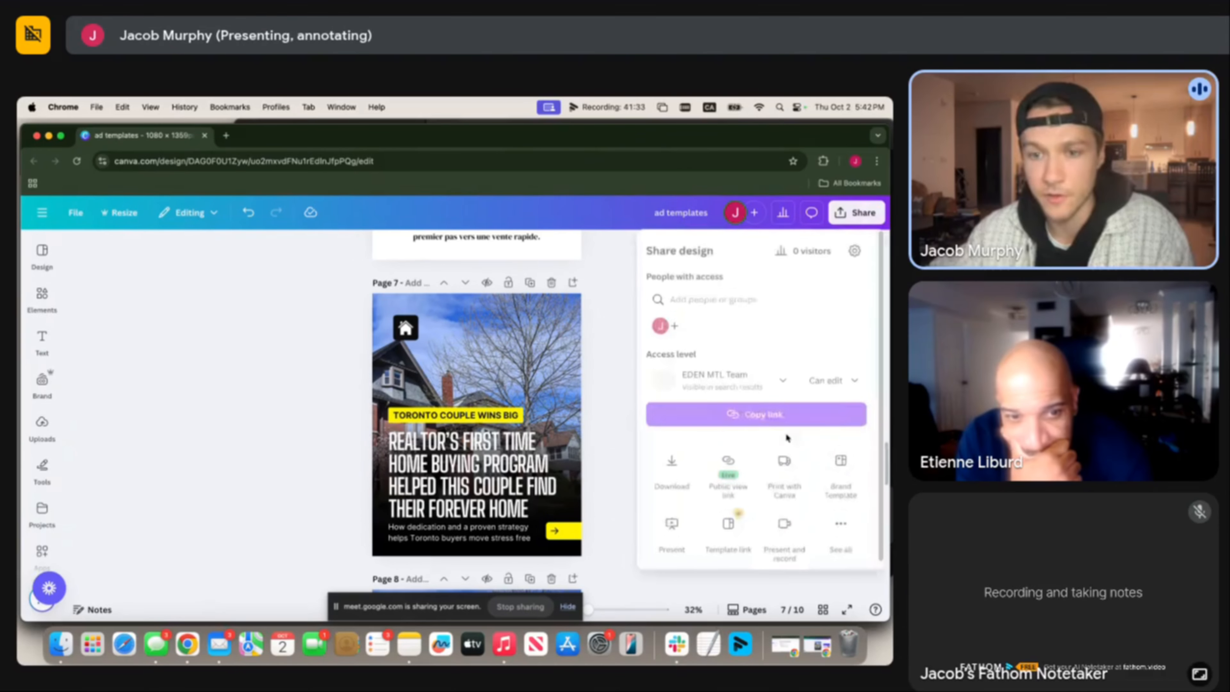
left_click(689, 460)
left_click(694, 461)
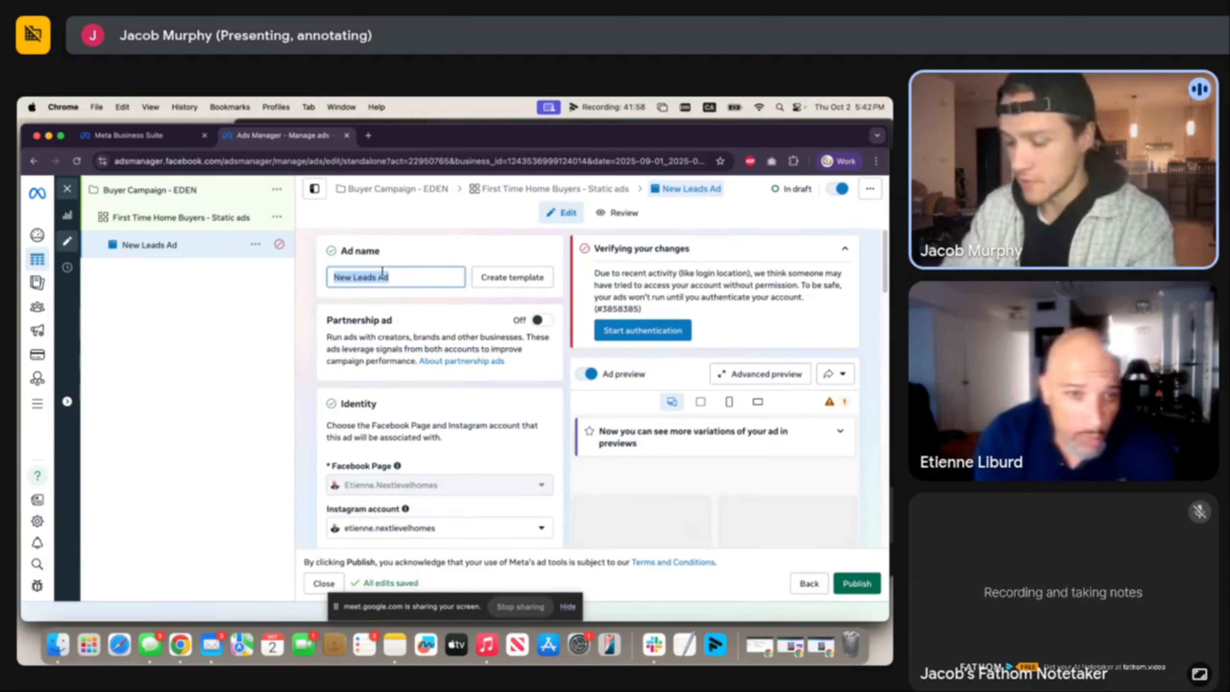
Rename the draft ad to 'Couple wins big'.
type("News")
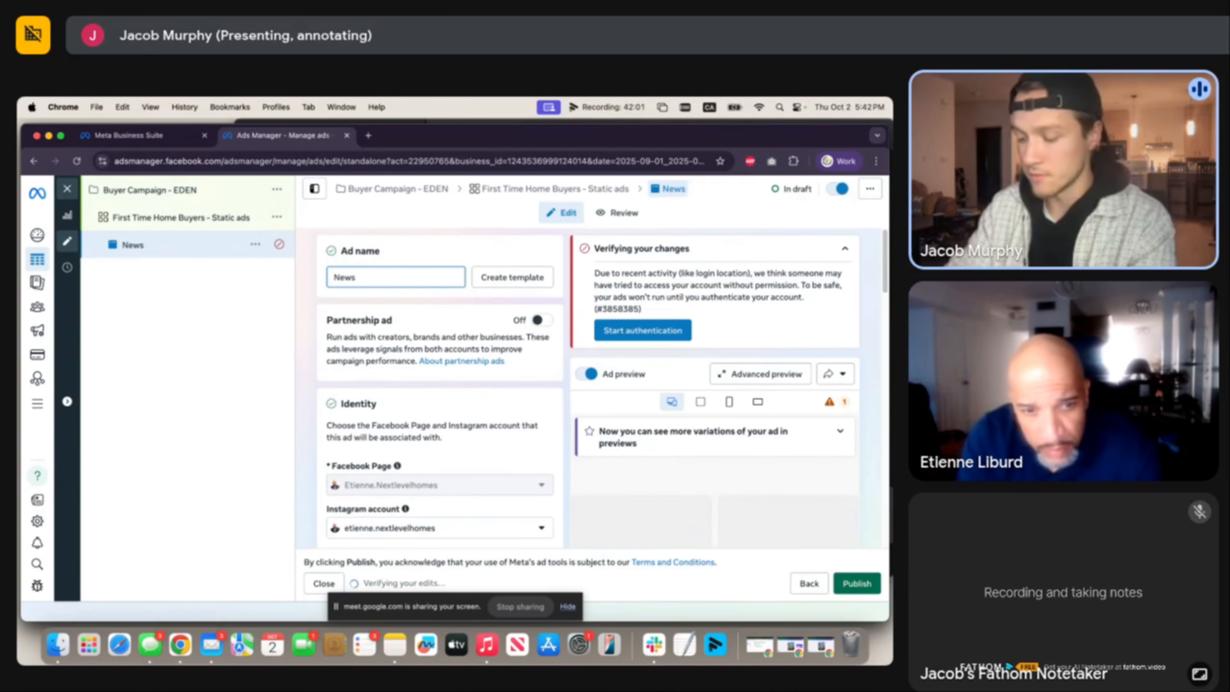
type(" A")
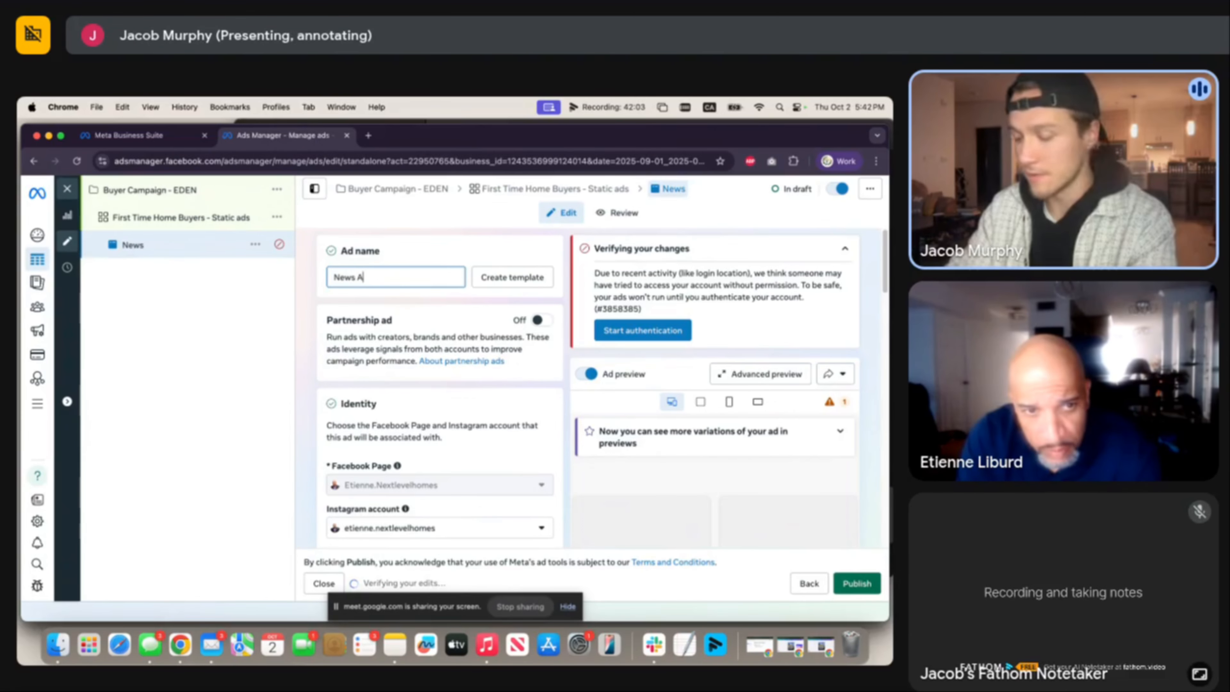
type("d 1")
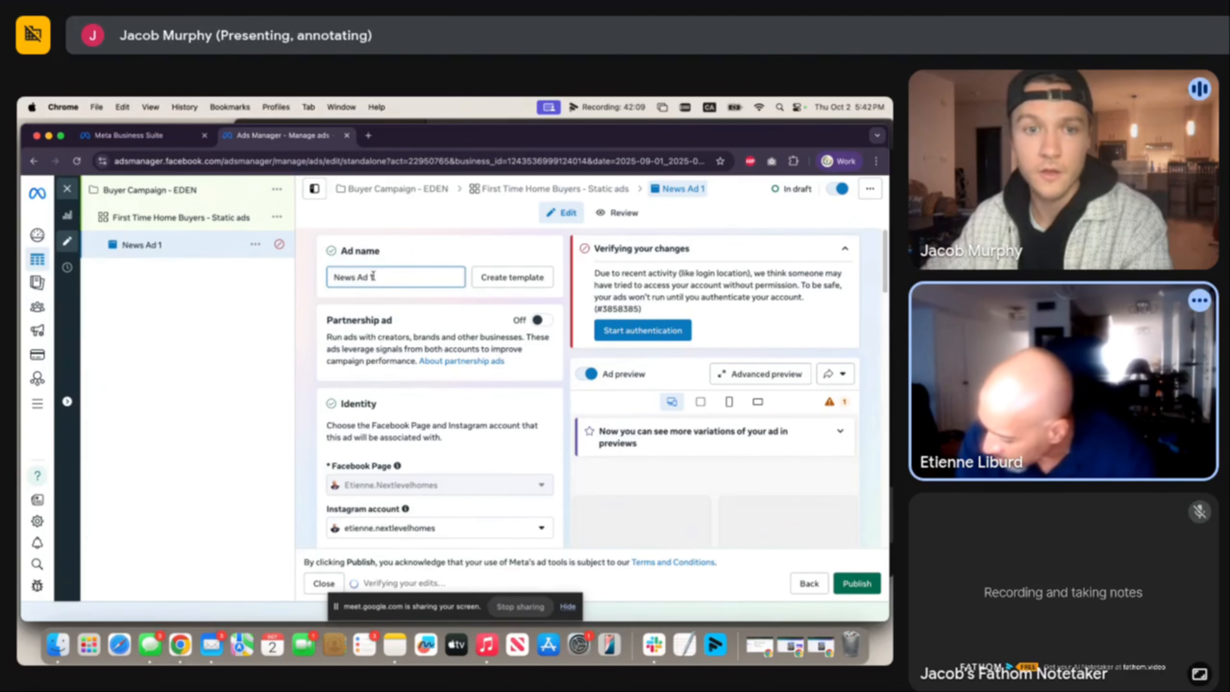
left_click_drag(352, 277, 346, 277)
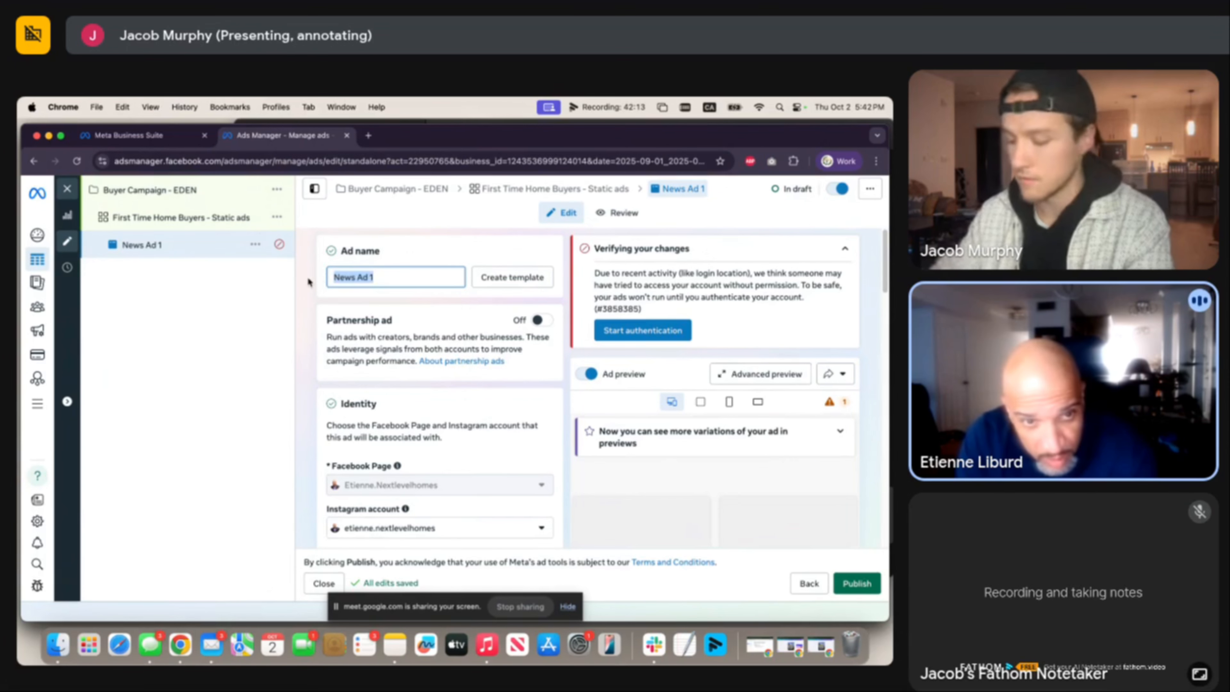
type("Couple wins b")
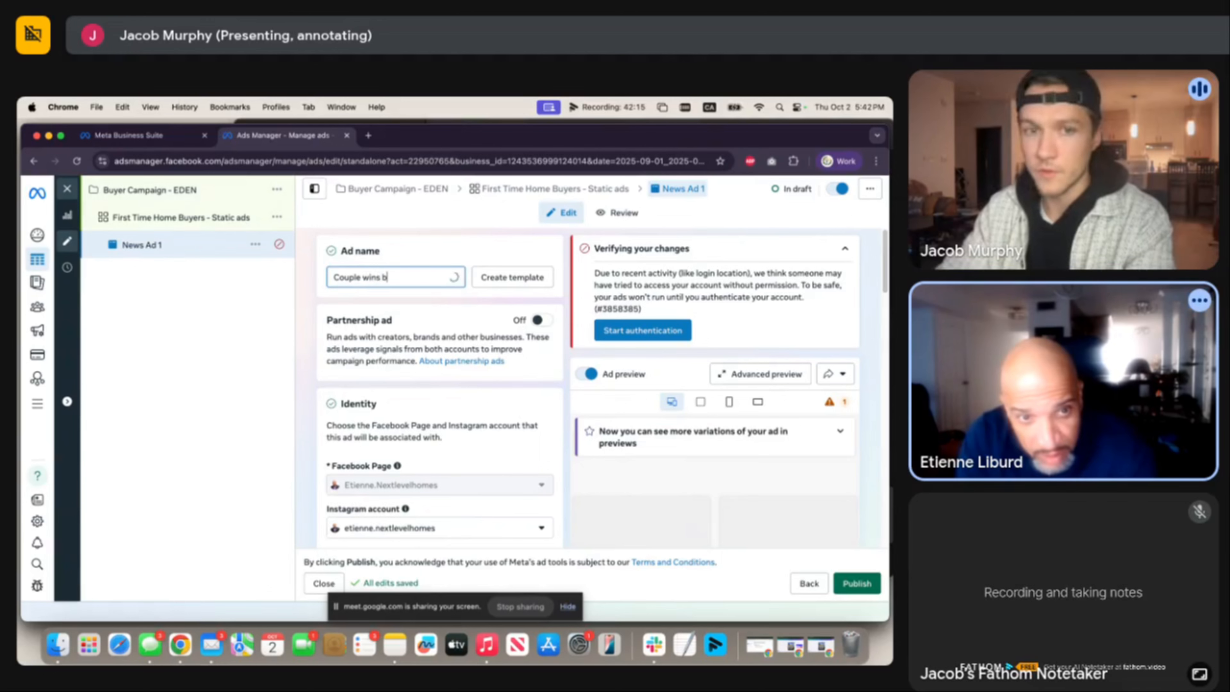
type("ig")
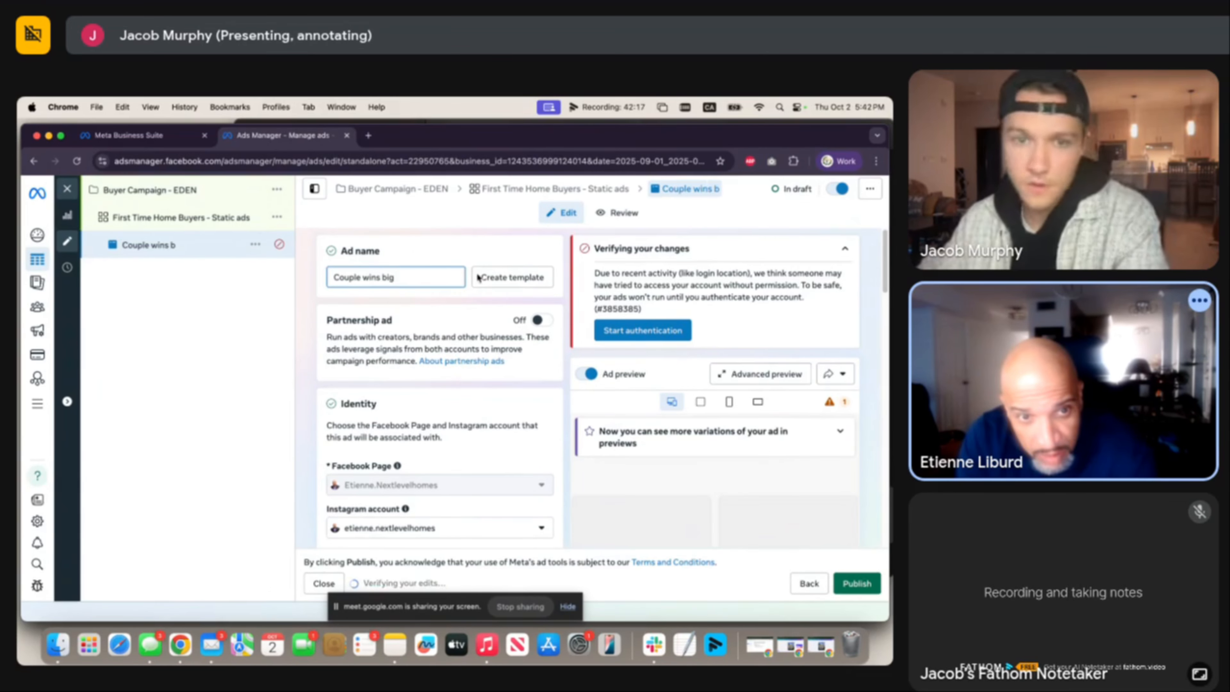
left_click(480, 258)
Scroll down past Ad setup to the Destination > Instant form settings.
scroll(480, 258, "down", 1)
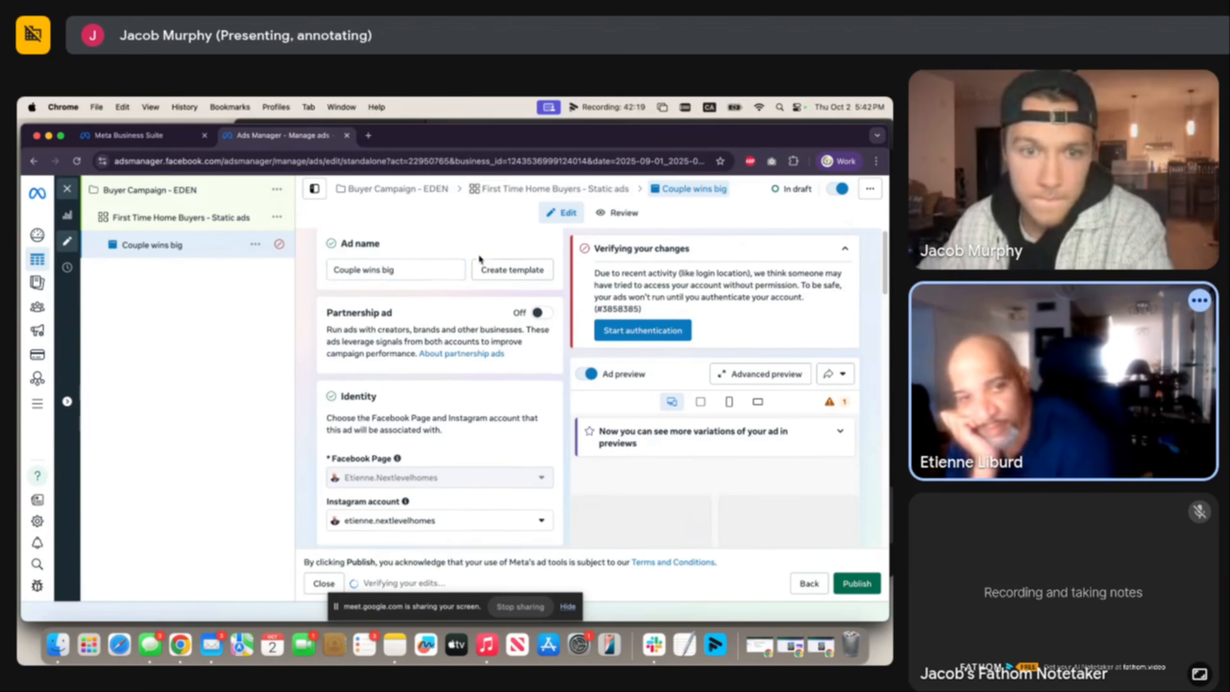
scroll(478, 274, "down", 5)
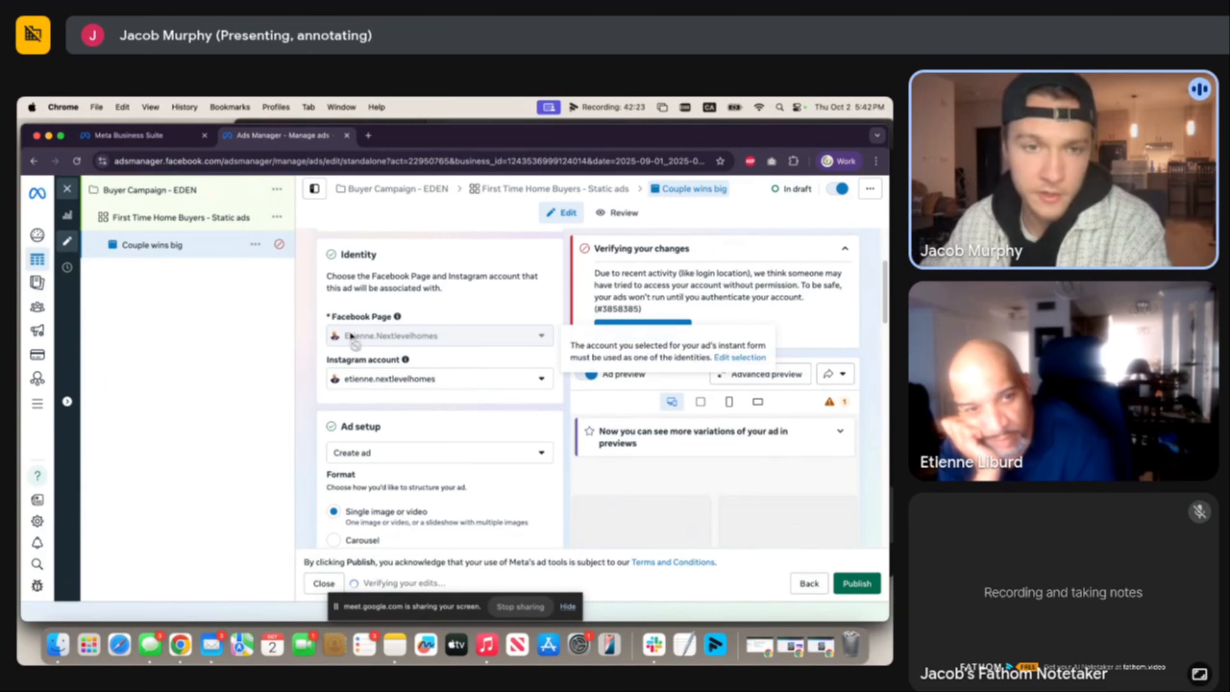
scroll(373, 359, "down", 2)
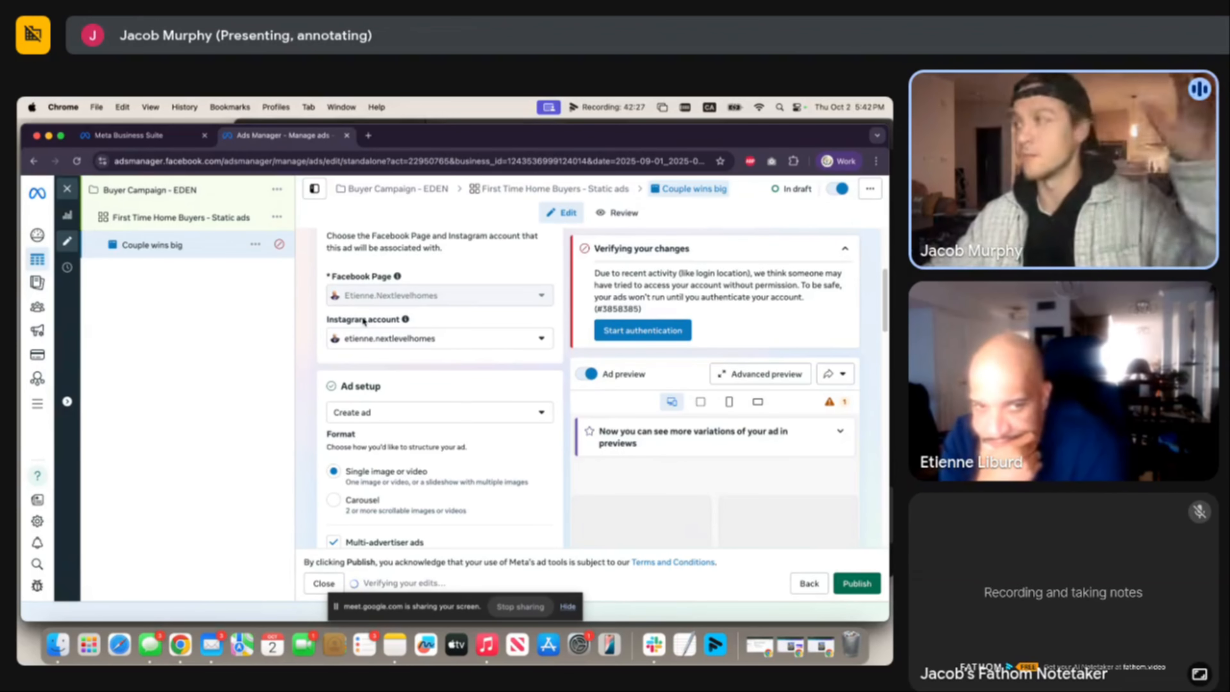
scroll(419, 393, "down", 4)
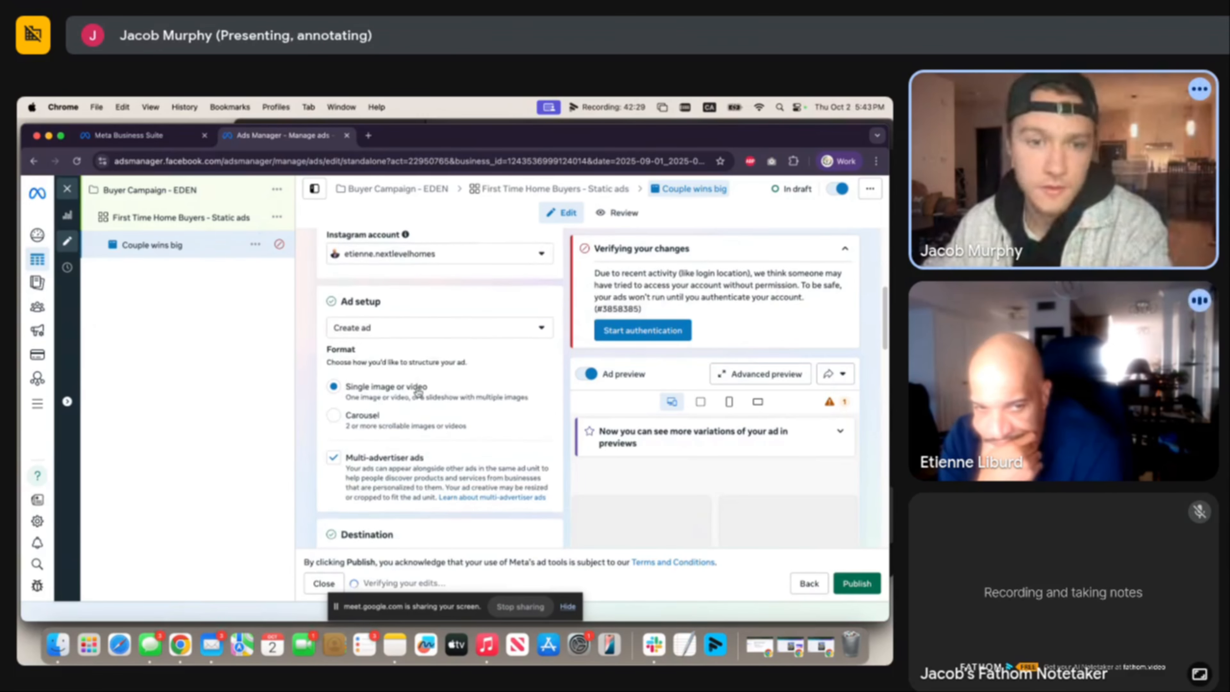
scroll(418, 392, "down", 1)
scroll(415, 396, "down", 10)
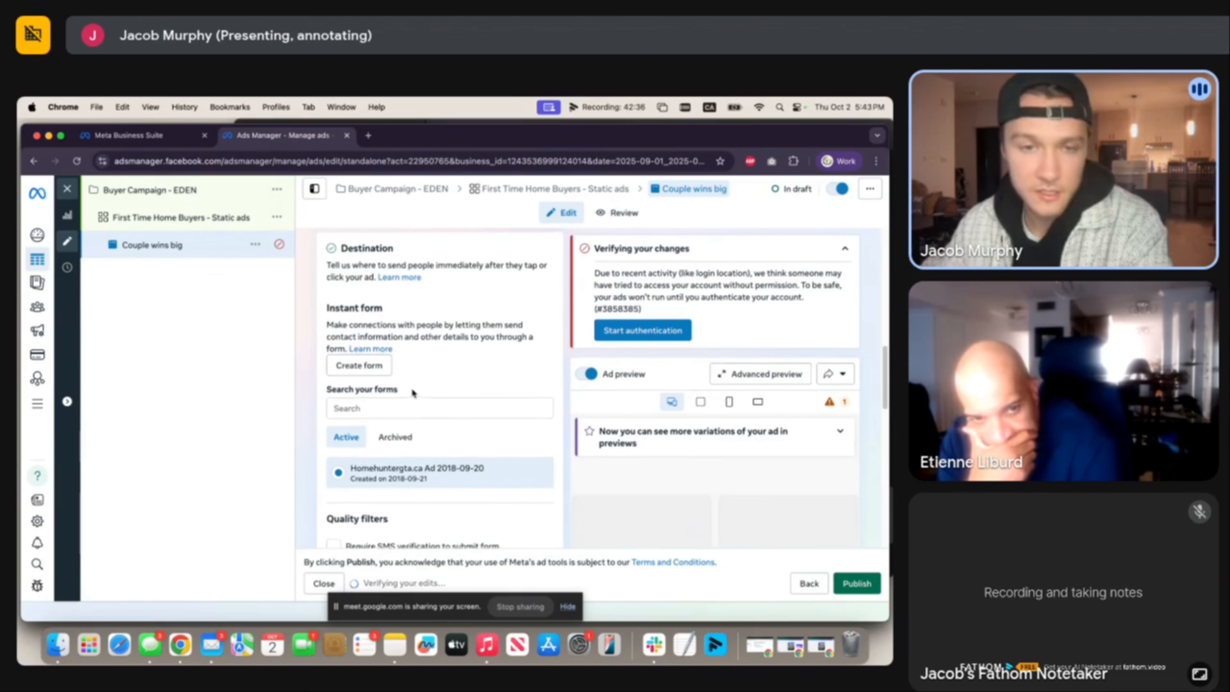
scroll(411, 384, "up", 2)
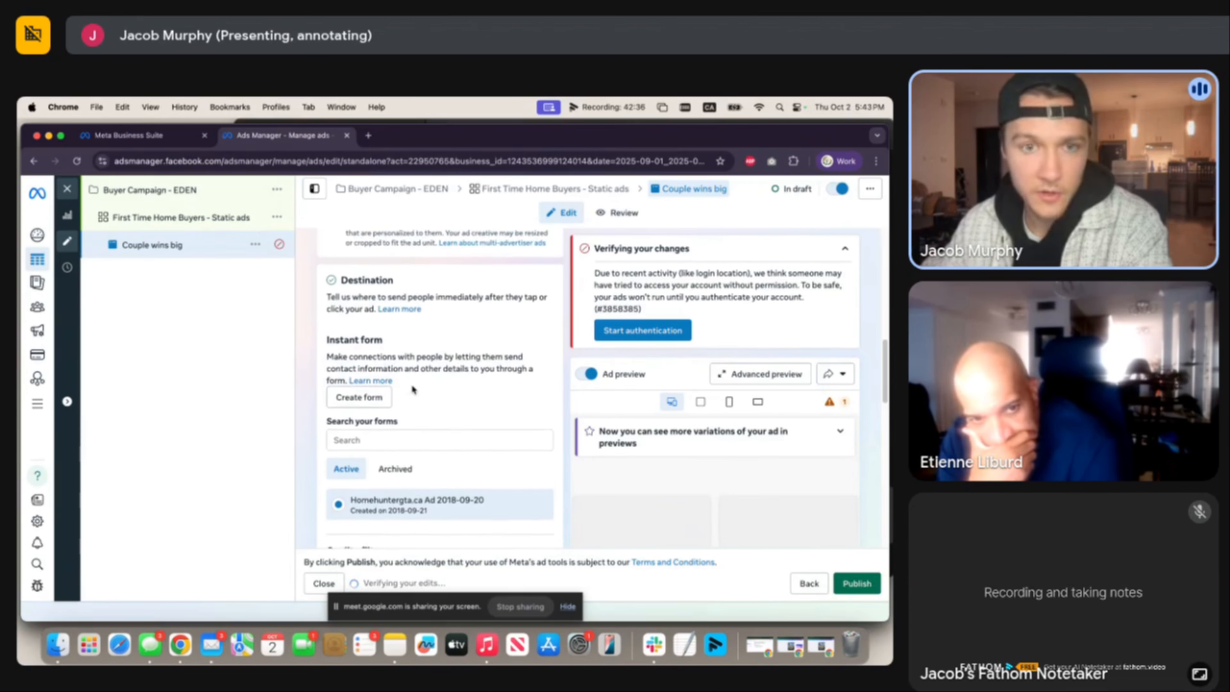
Create a new instant form past the housing notice, named 'First Time Home Buyers Form'.
left_click(376, 391)
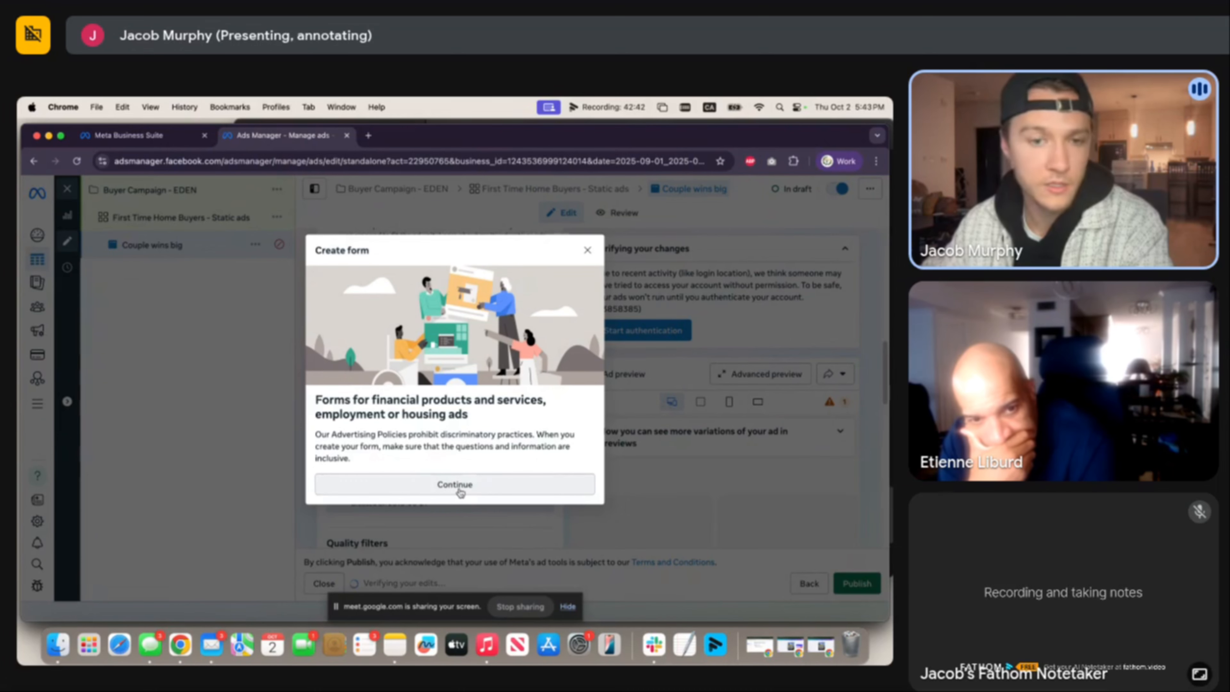
left_click(468, 483)
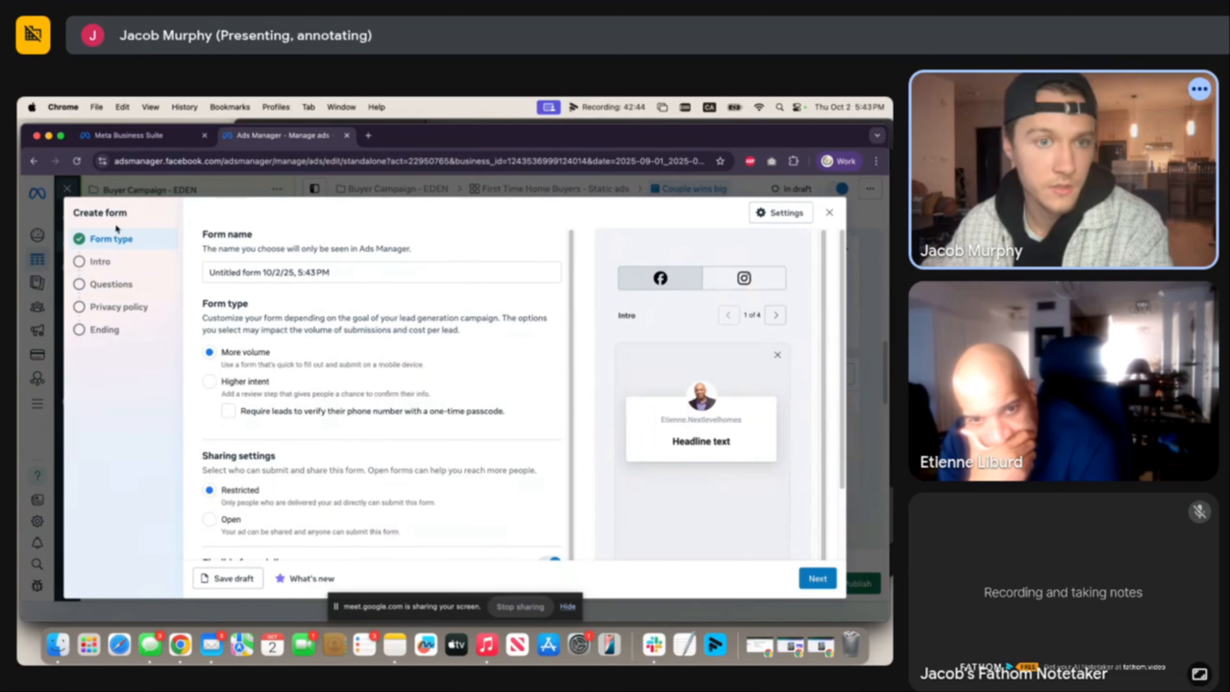
triple_click(295, 272)
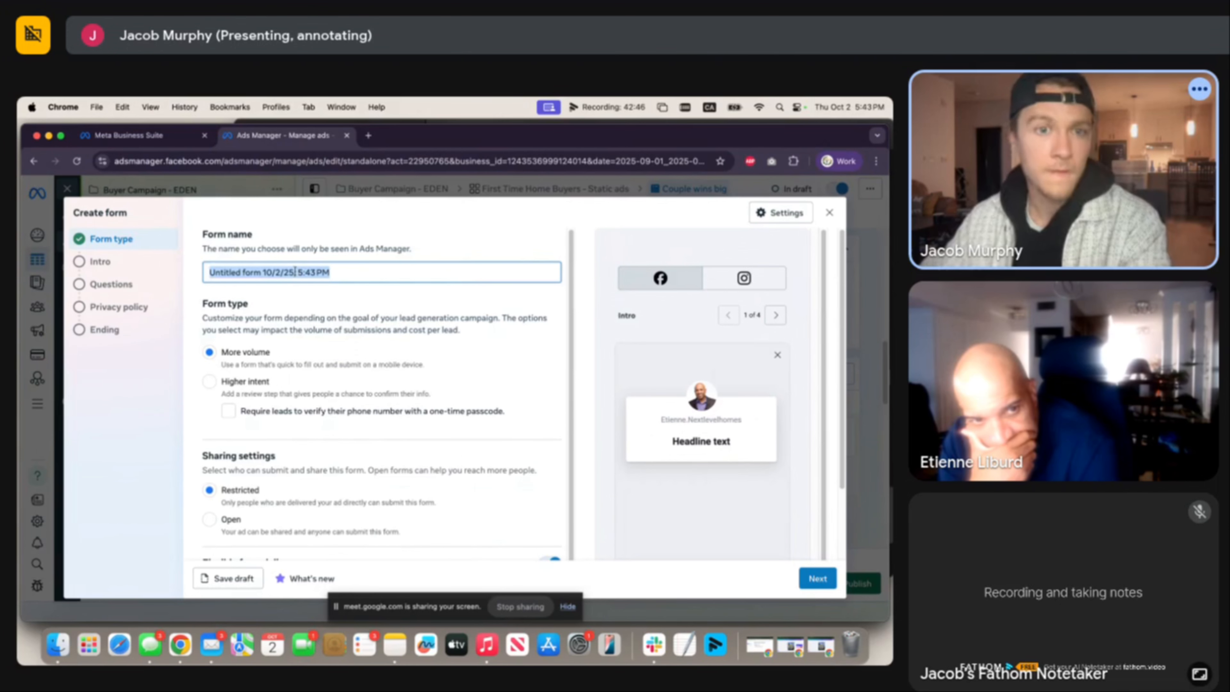
type("First Time Home Buyer From")
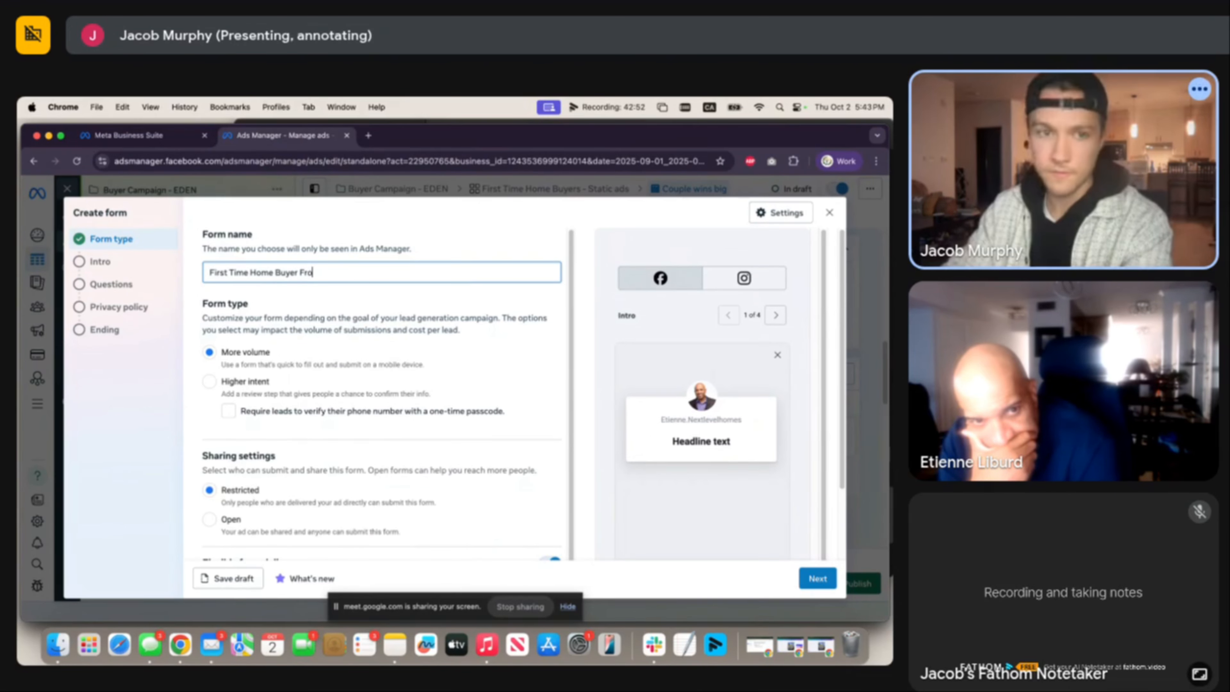
left_click(298, 271)
type("s")
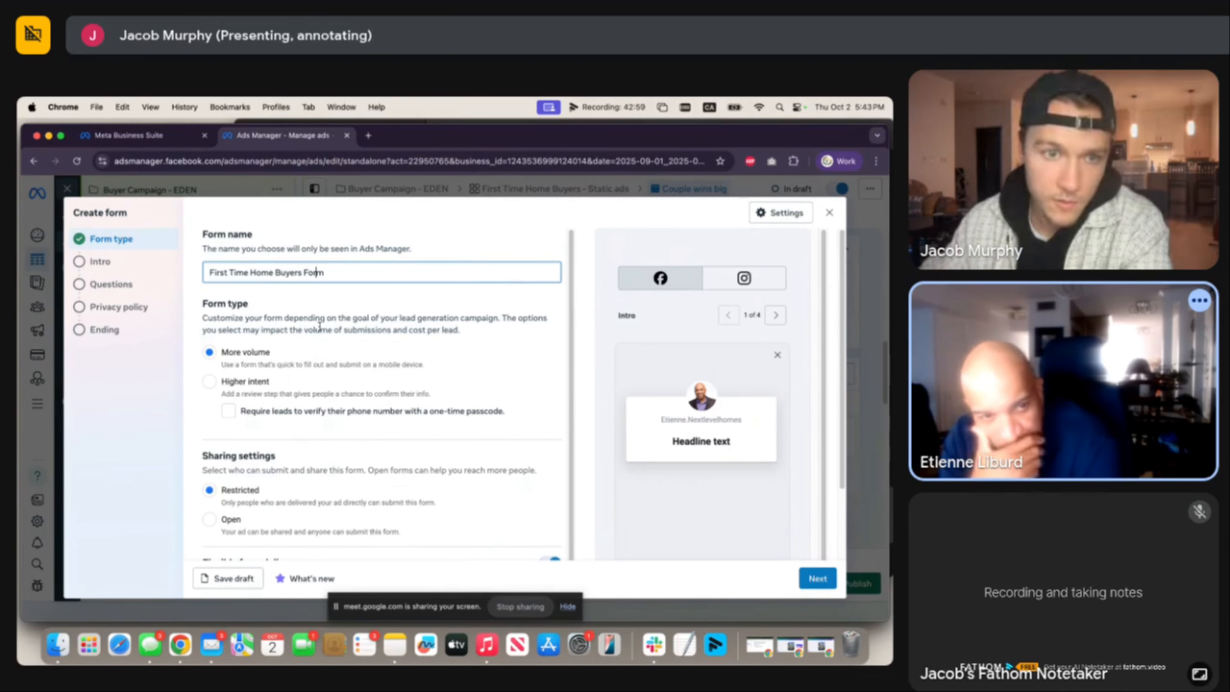
left_click(342, 319)
scroll(363, 385, "down", 1)
scroll(363, 384, "down", 1)
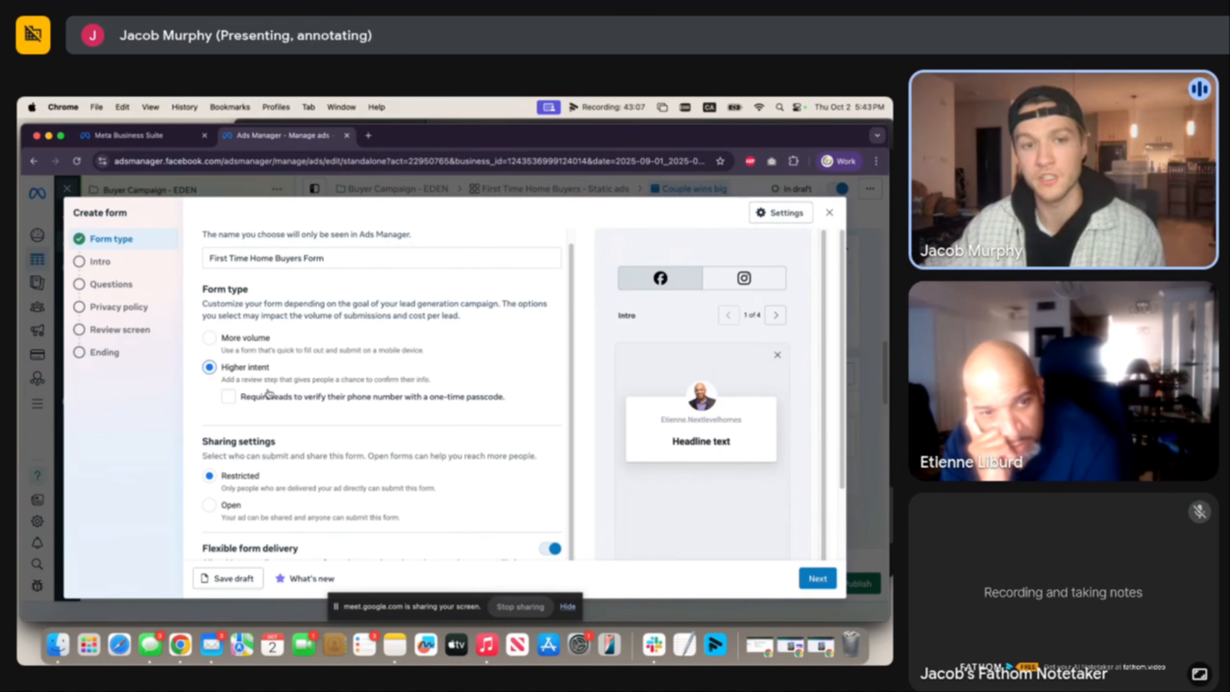
Require one-time passcode phone verification and scroll down to Sharing settings.
left_click(228, 397)
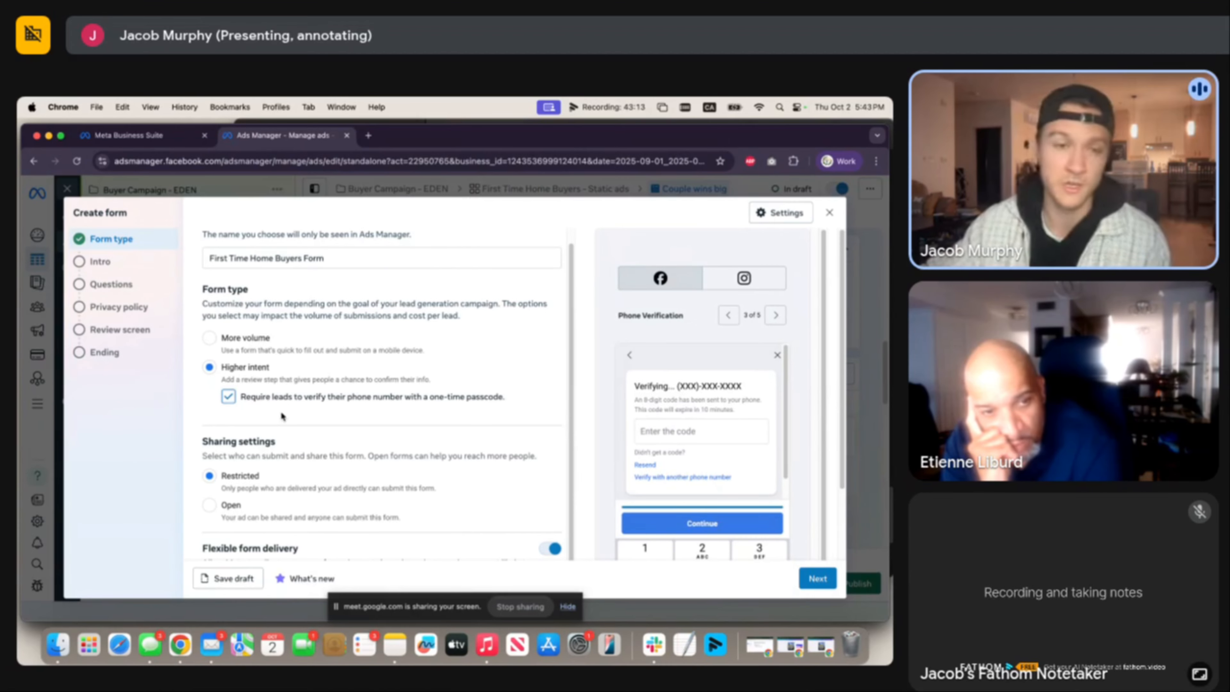
scroll(283, 416, "down", 1)
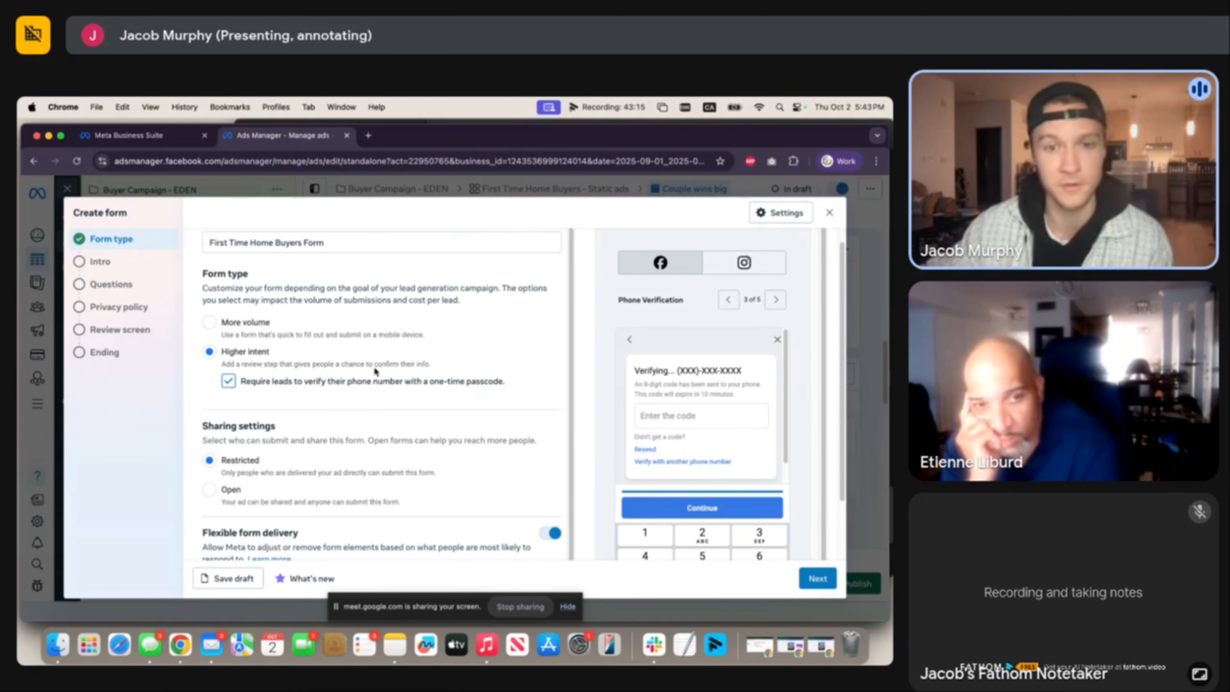
scroll(378, 396, "down", 3)
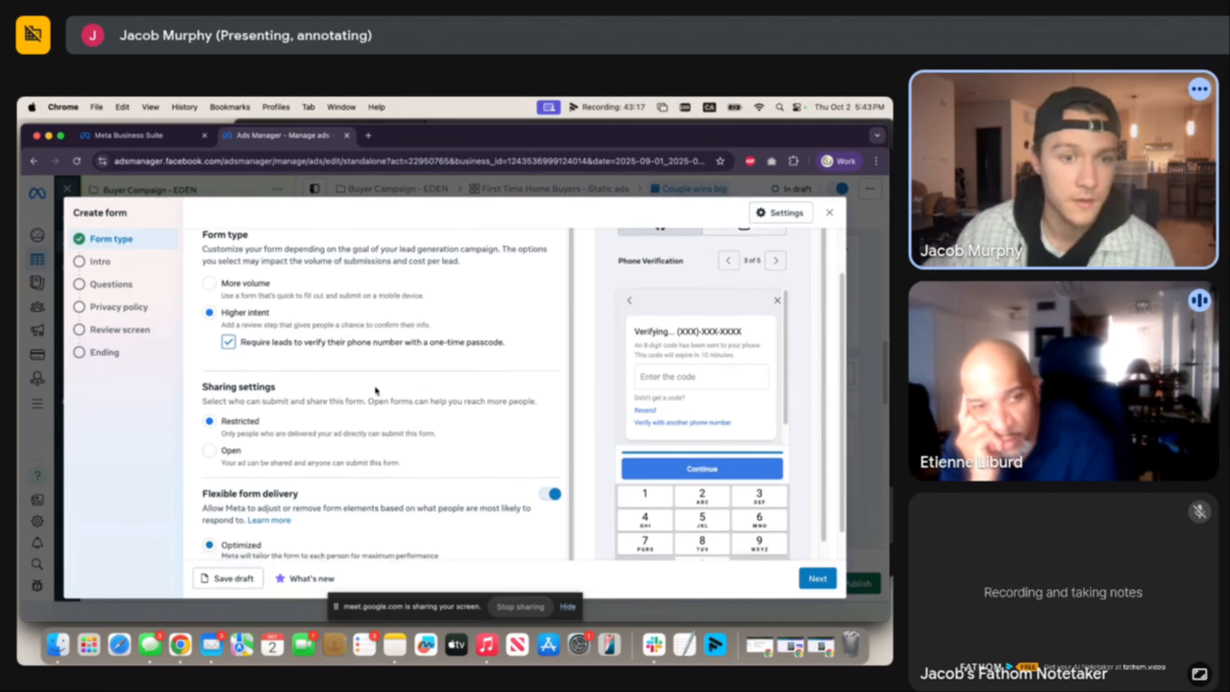
scroll(375, 386, "down", 2)
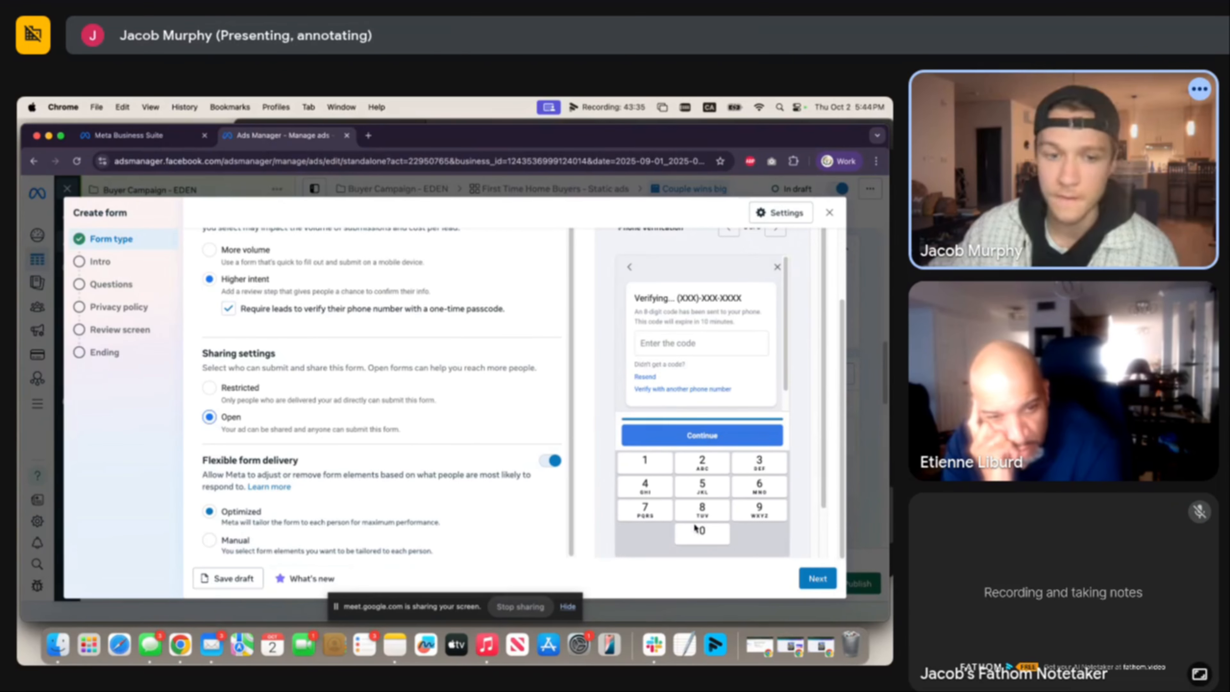
Move to the Intro step and switch on the background image.
left_click(818, 581)
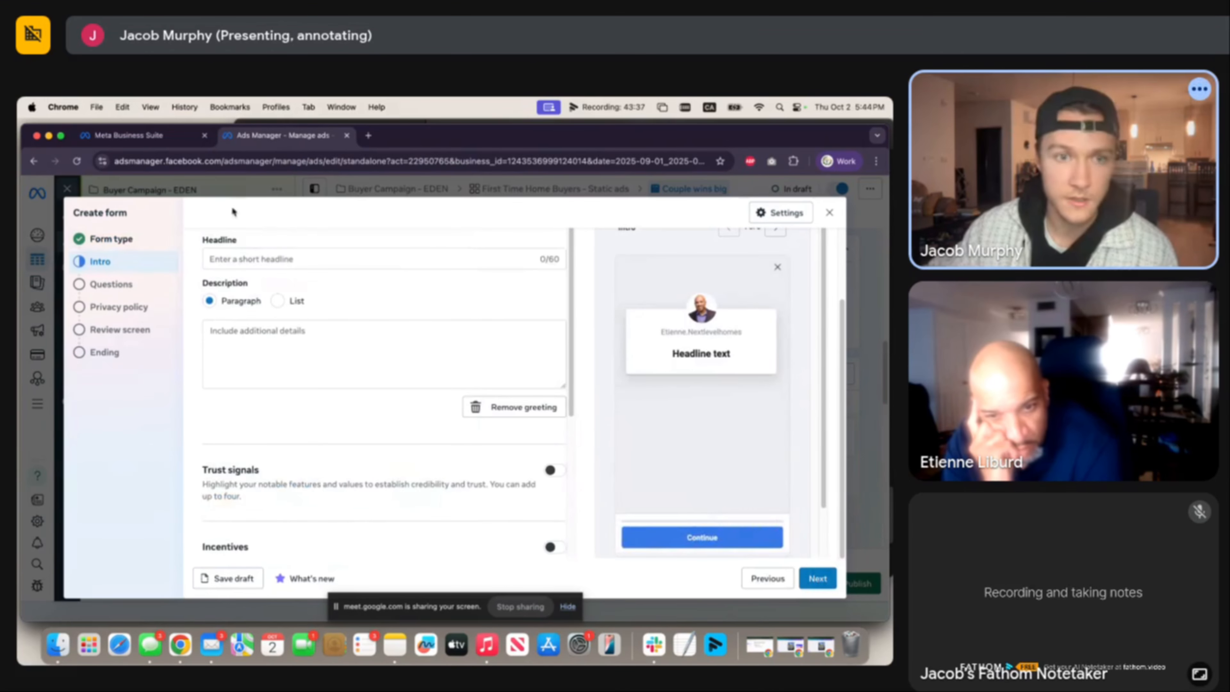
scroll(278, 273, "up", 3)
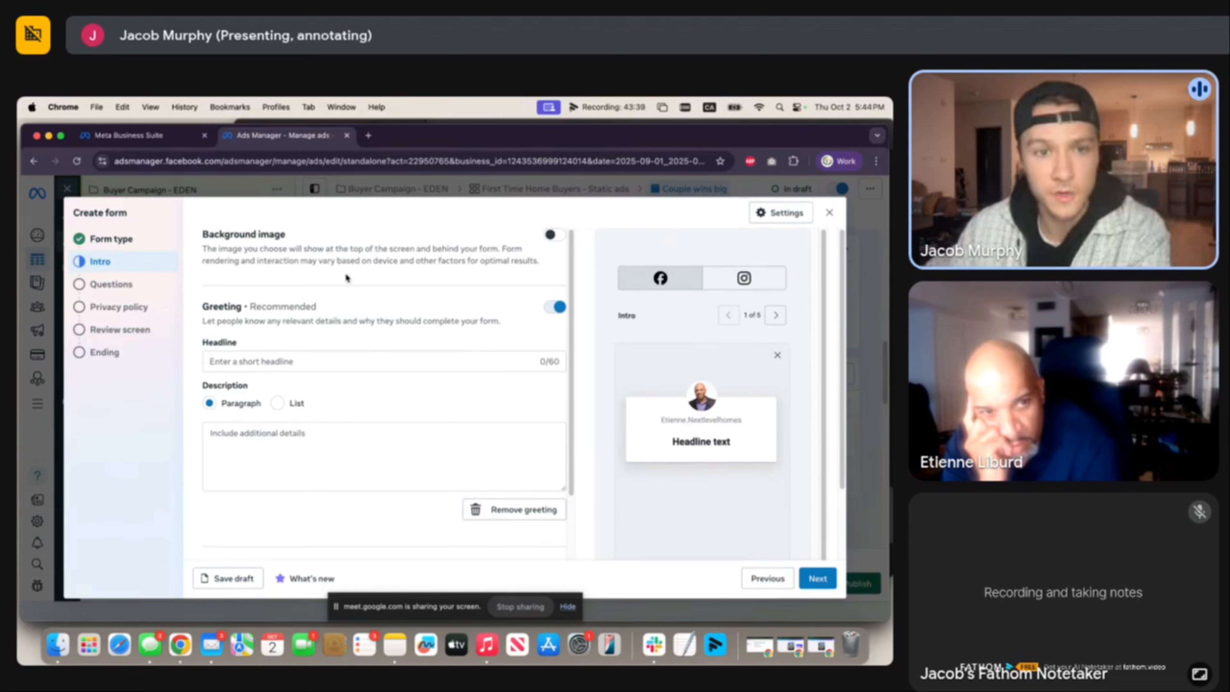
left_click(553, 235)
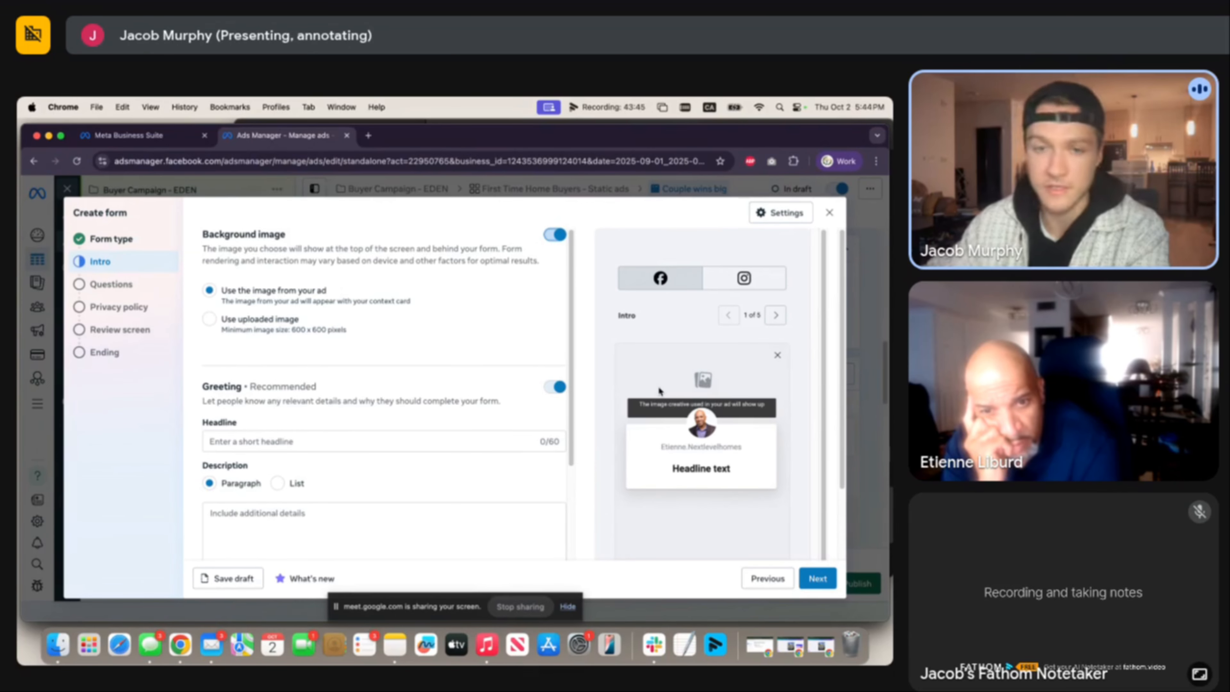
Enter the intro headline 'See if you qualify for the First Time Home Buyer'.
scroll(226, 387, "down", 3)
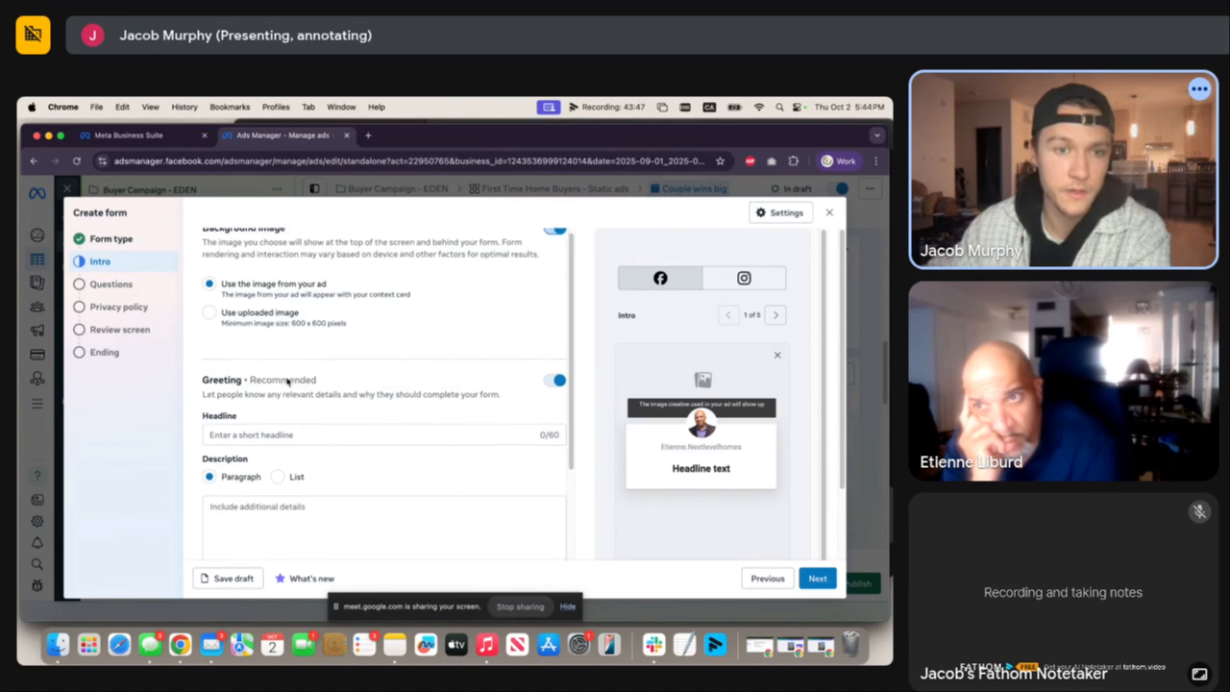
left_click(286, 354)
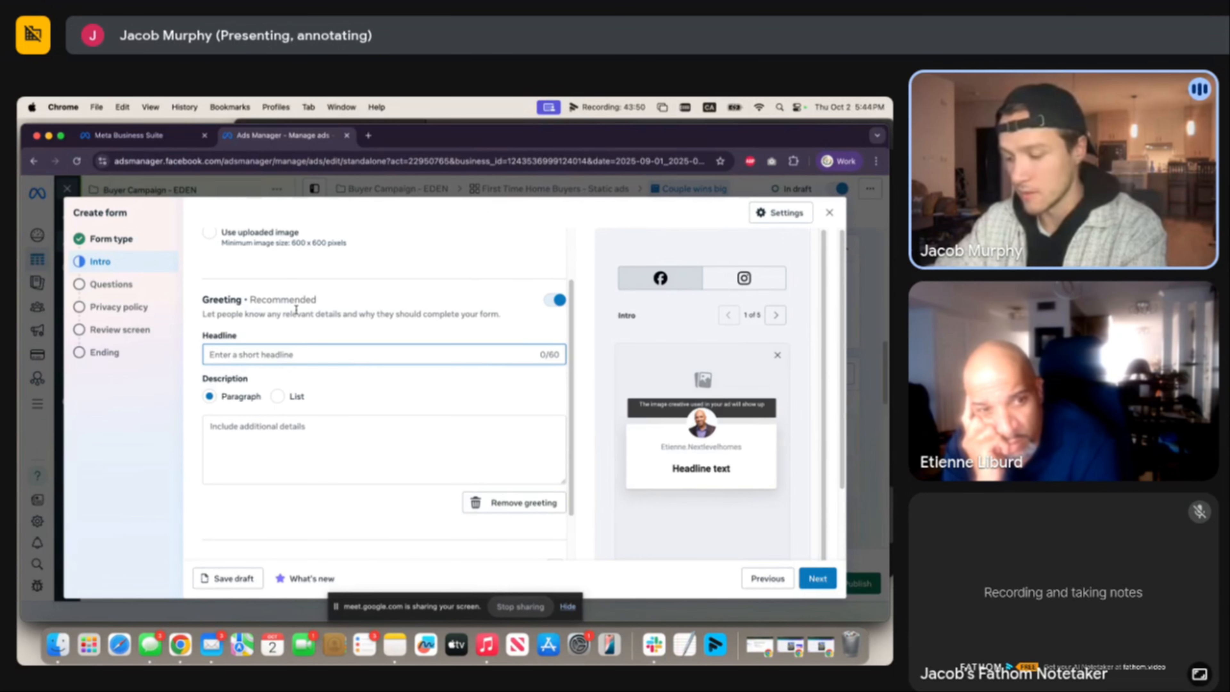
type("See")
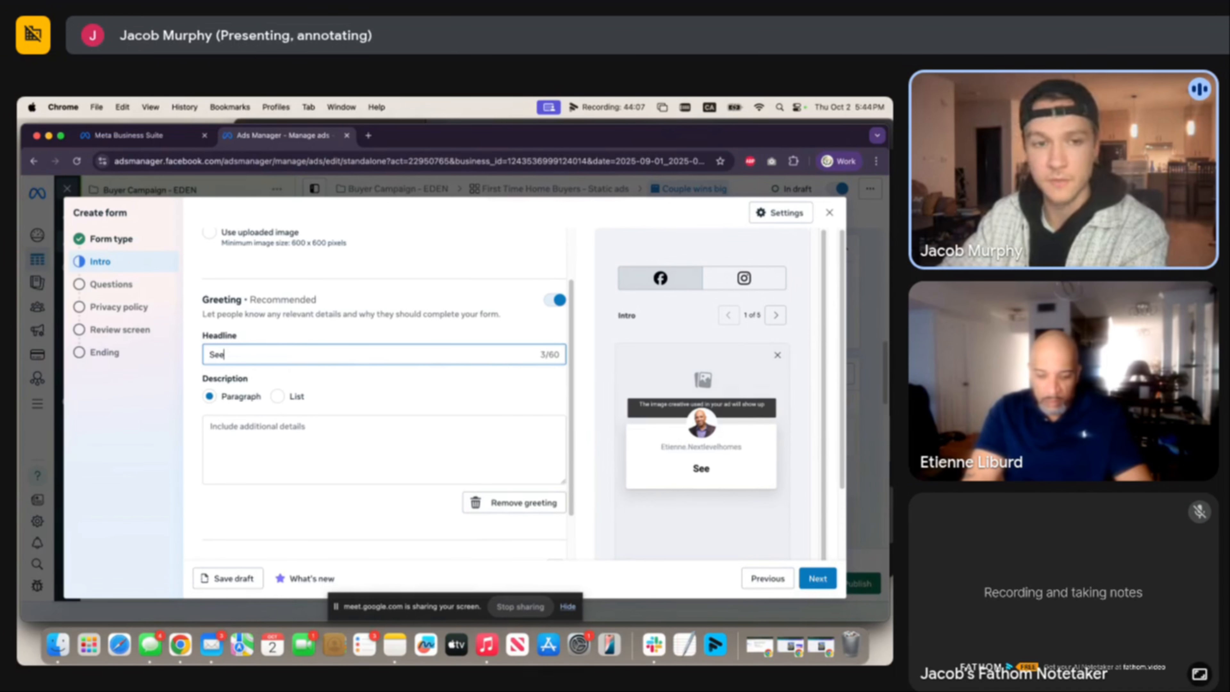
type(" if you ")
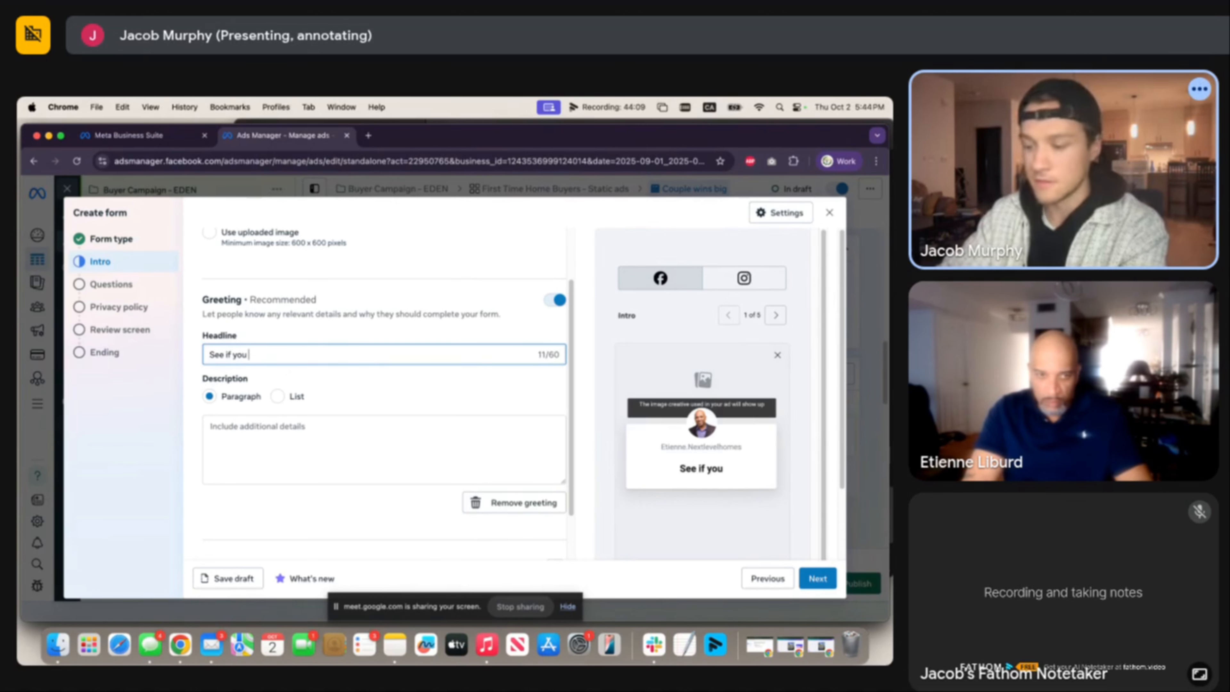
type("qualify for")
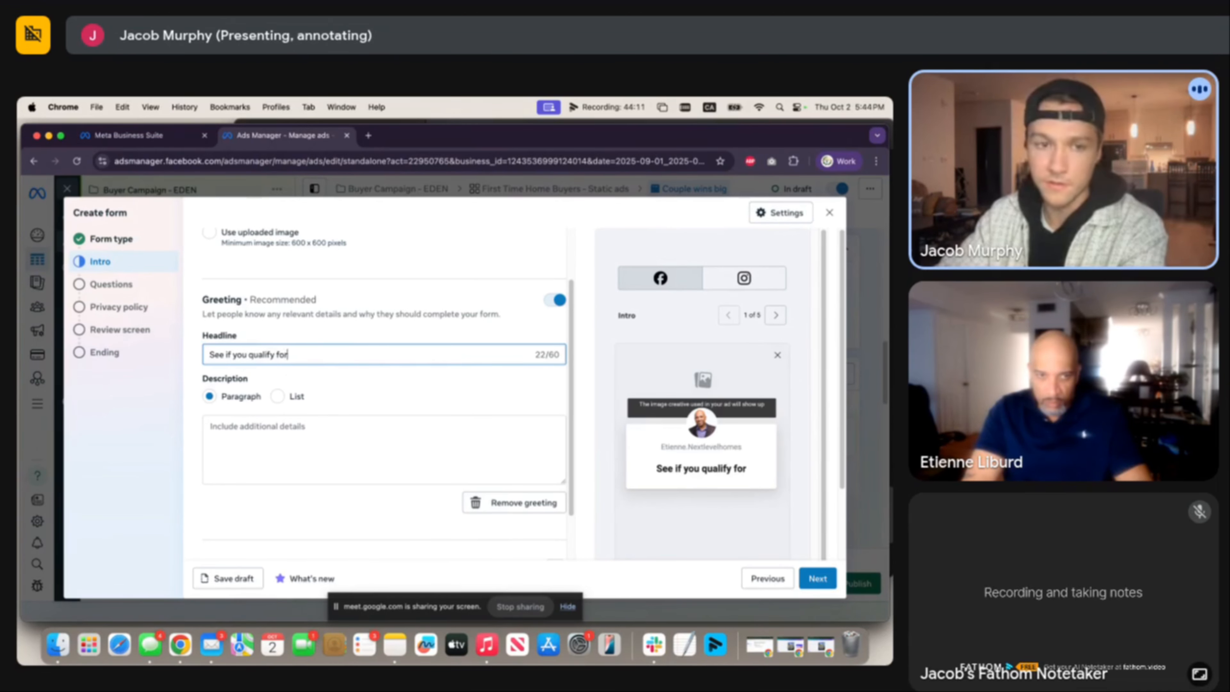
type(" our")
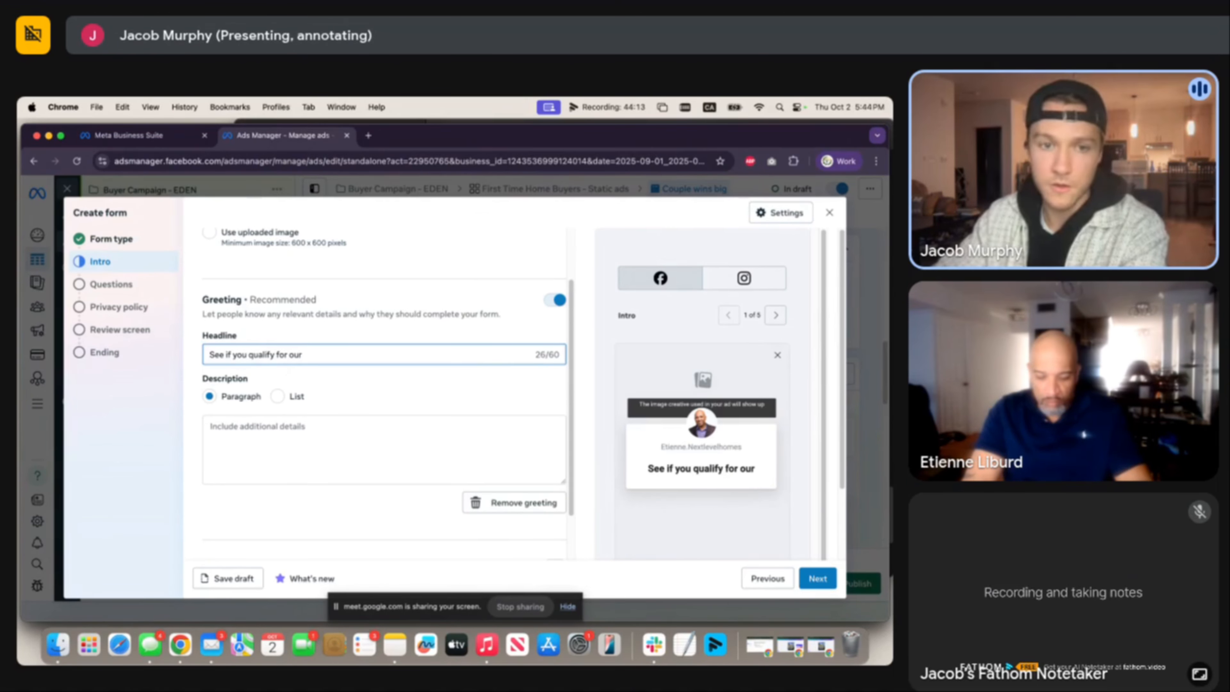
key("BackSpace")
key("BackSpace")
key("BackSpace")
type("the F")
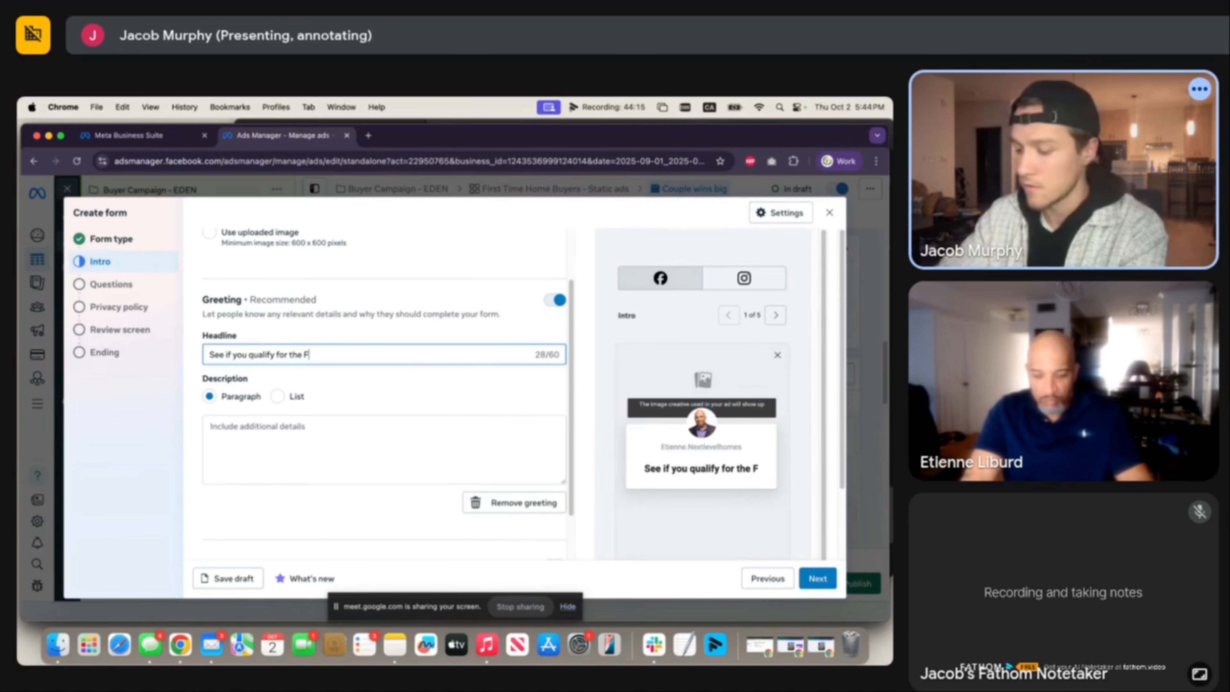
type("irst T")
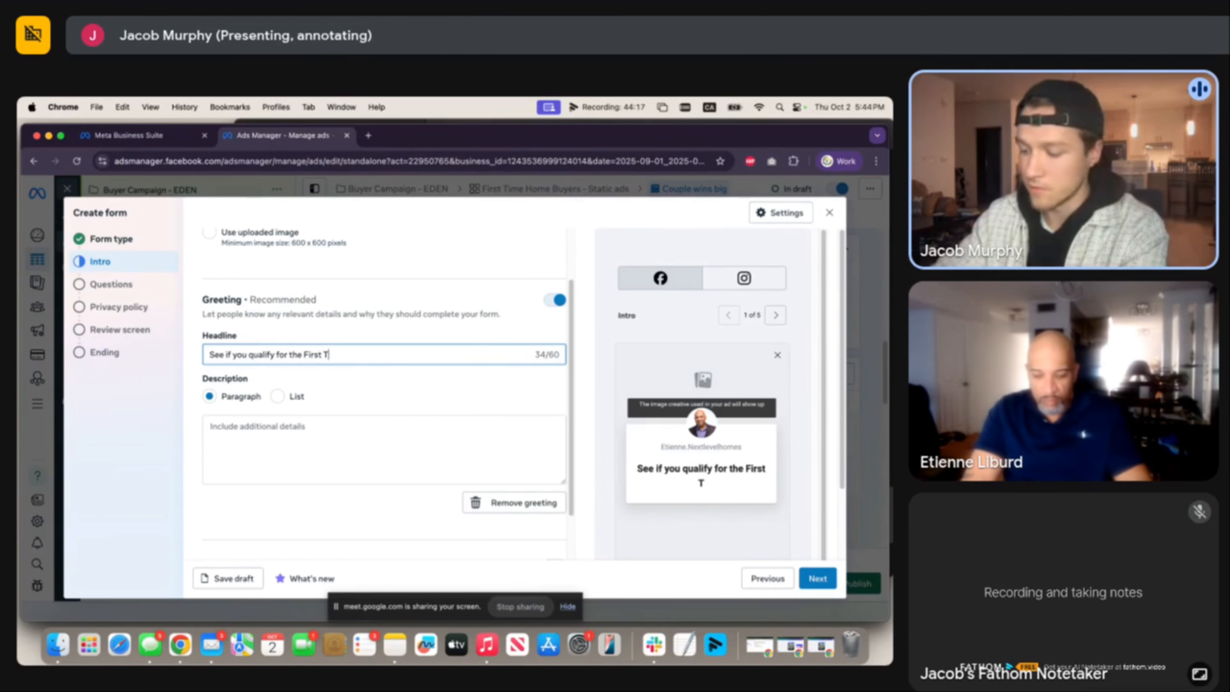
type("ime Home ")
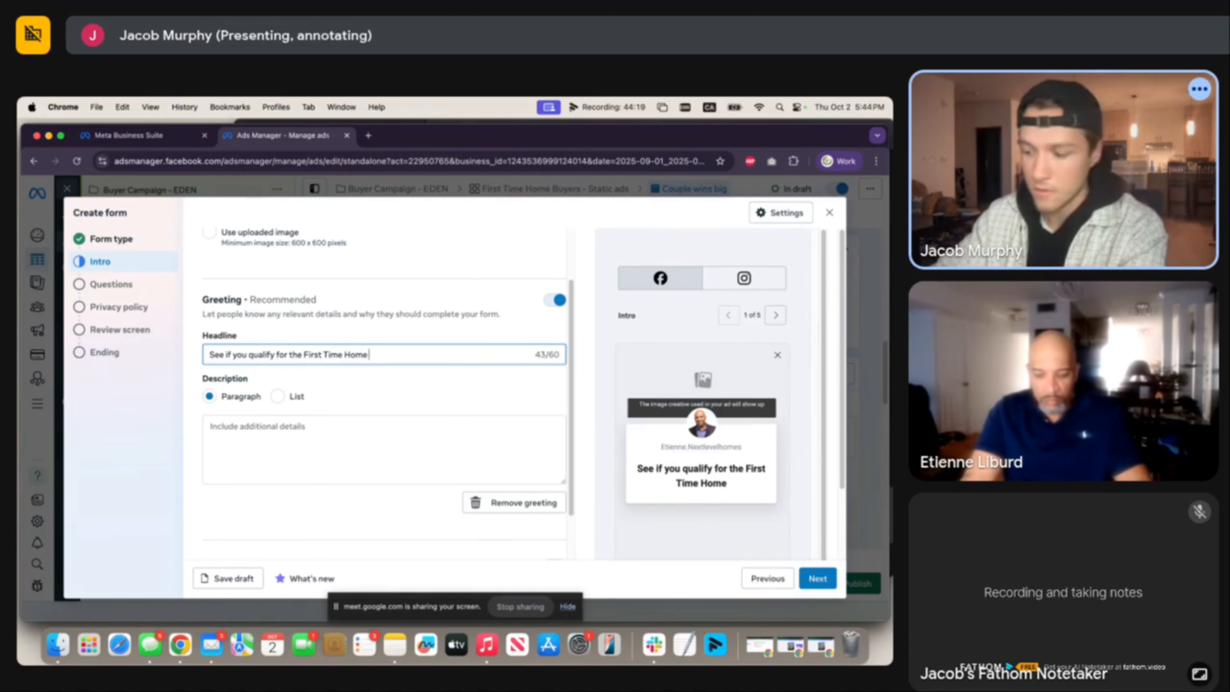
type("Buyers")
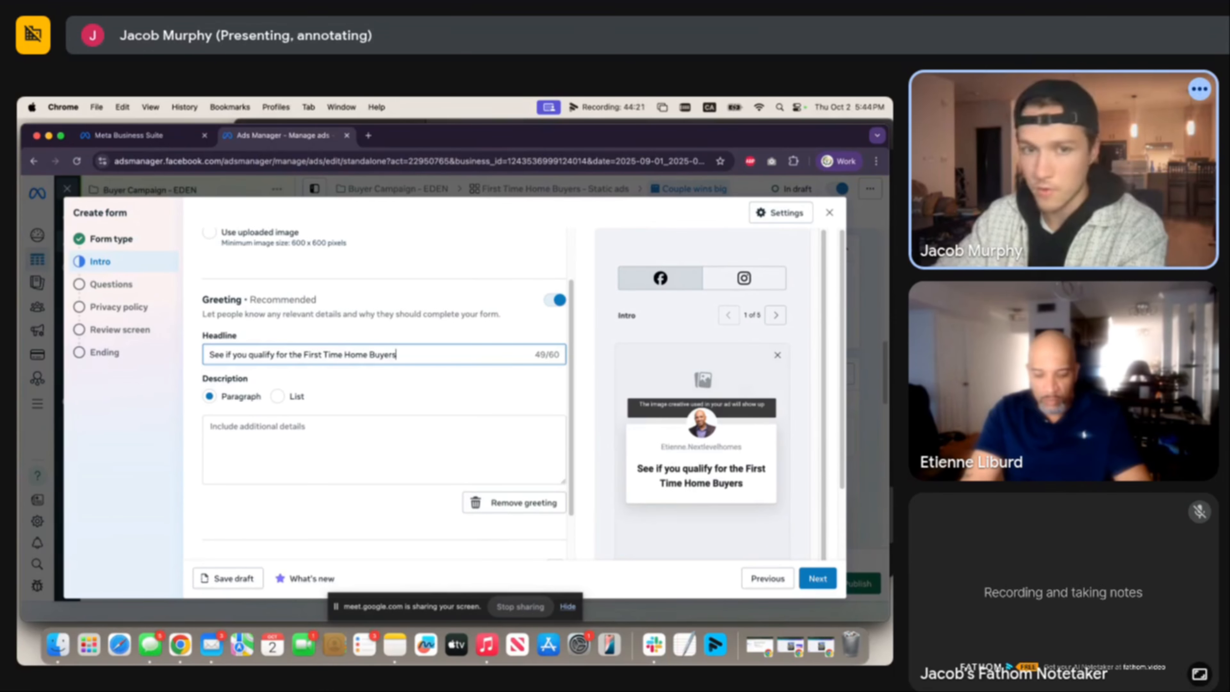
key("BackSpace")
Finish the headline with 'Program' and clear the 'dgdgd' filler from the description.
type("Program")
left_click(422, 418)
scroll(422, 408, "down", 3)
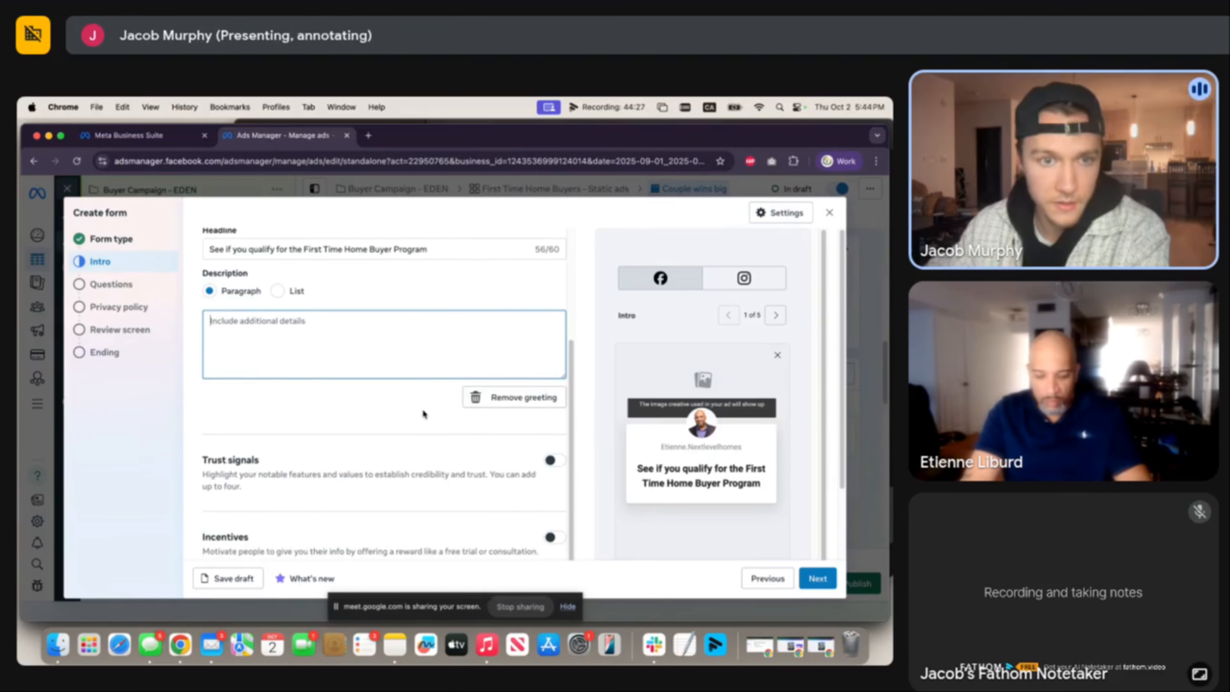
scroll(423, 413, "up", 1)
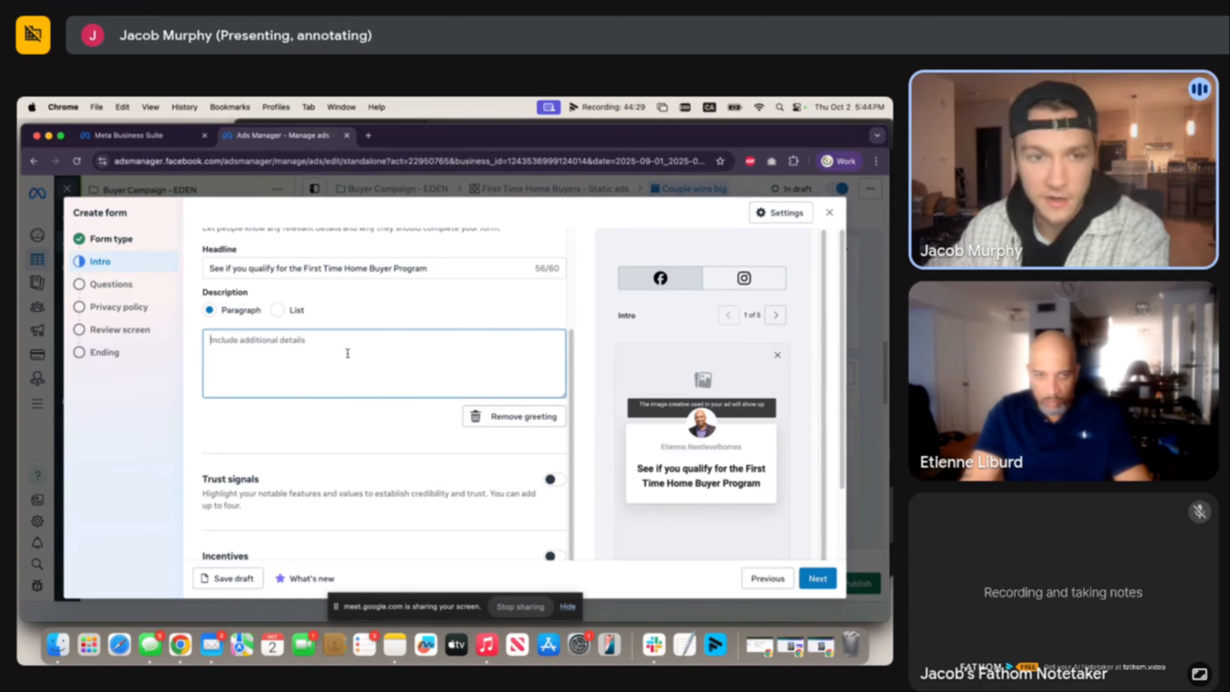
scroll(365, 429, "down", 1)
type("dgdg")
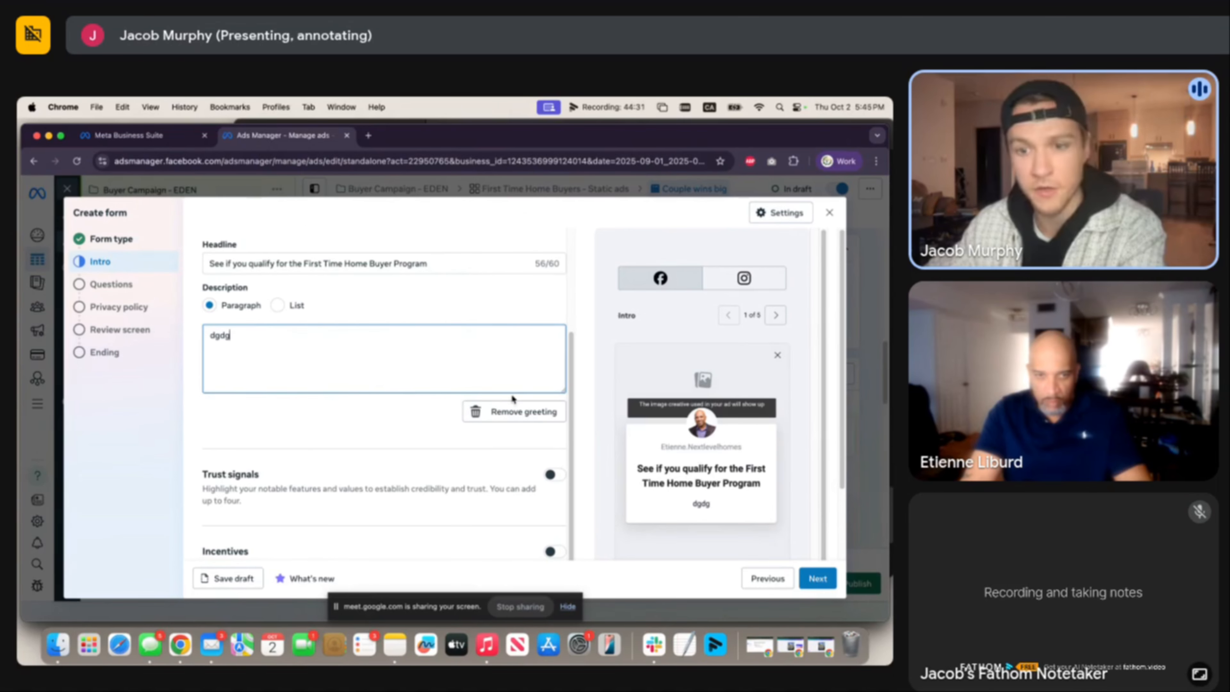
type("d")
double_click(697, 504)
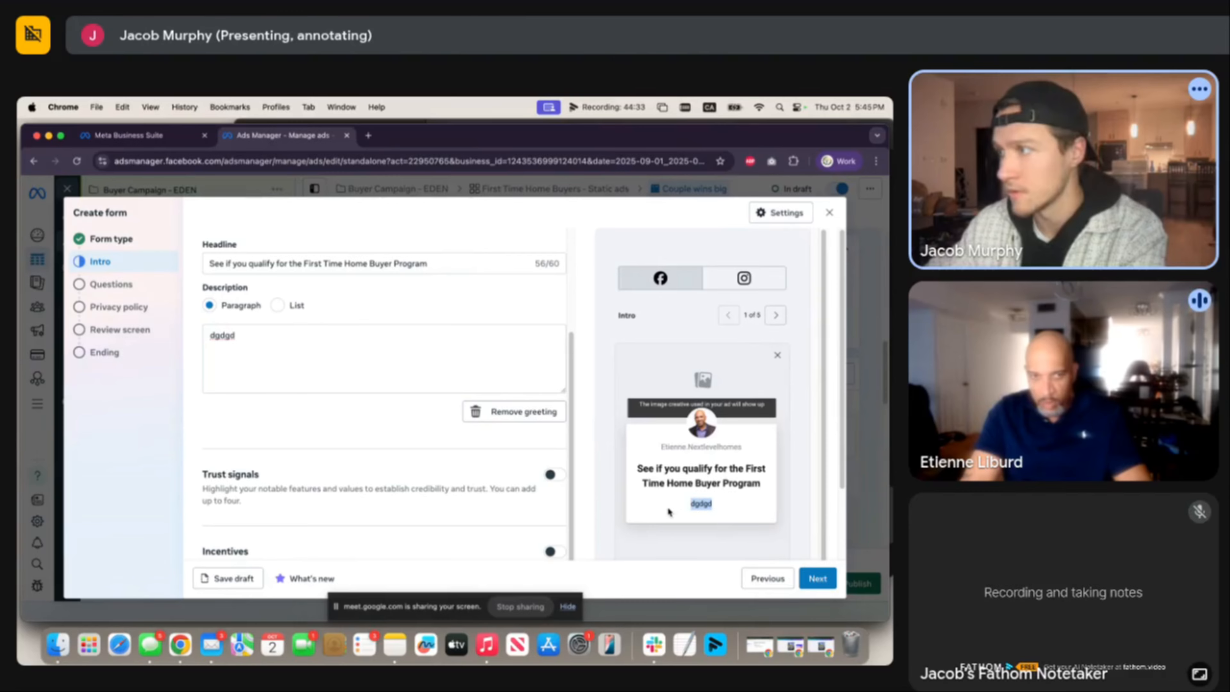
left_click(288, 342)
key("super+a")
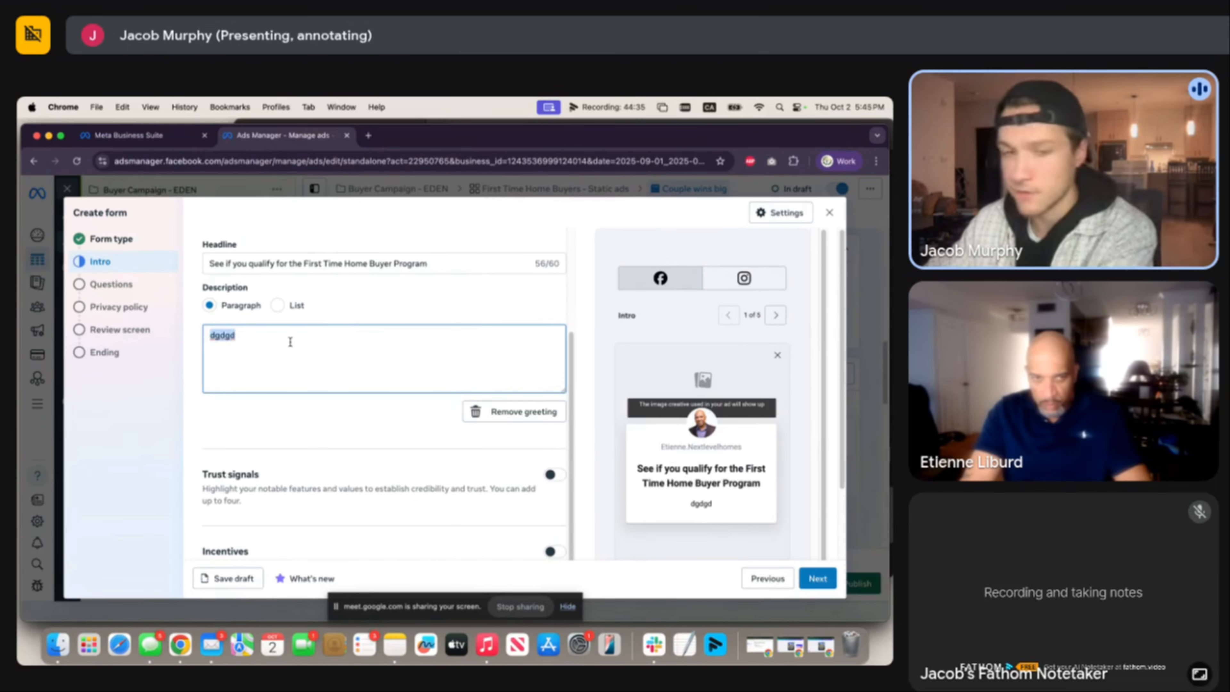
key("BackSpace")
Try a 'Free consultation' incentive, then delete it and switch incentives back off.
scroll(375, 417, "down", 4)
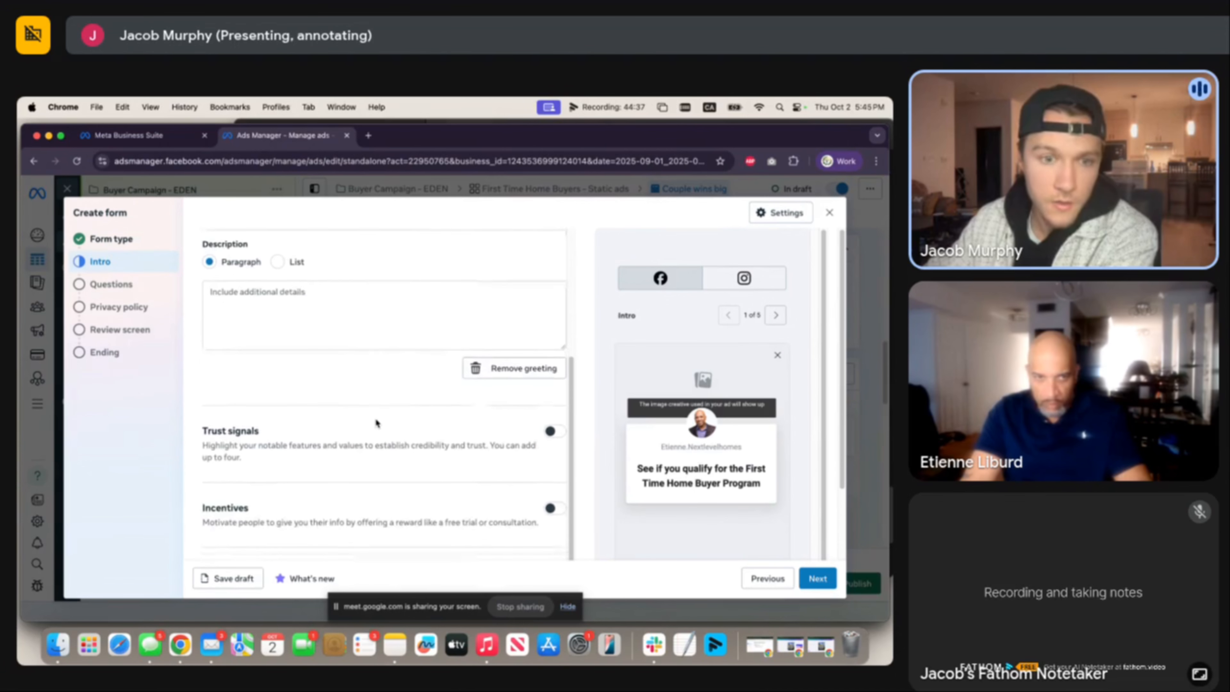
scroll(407, 399, "down", 1)
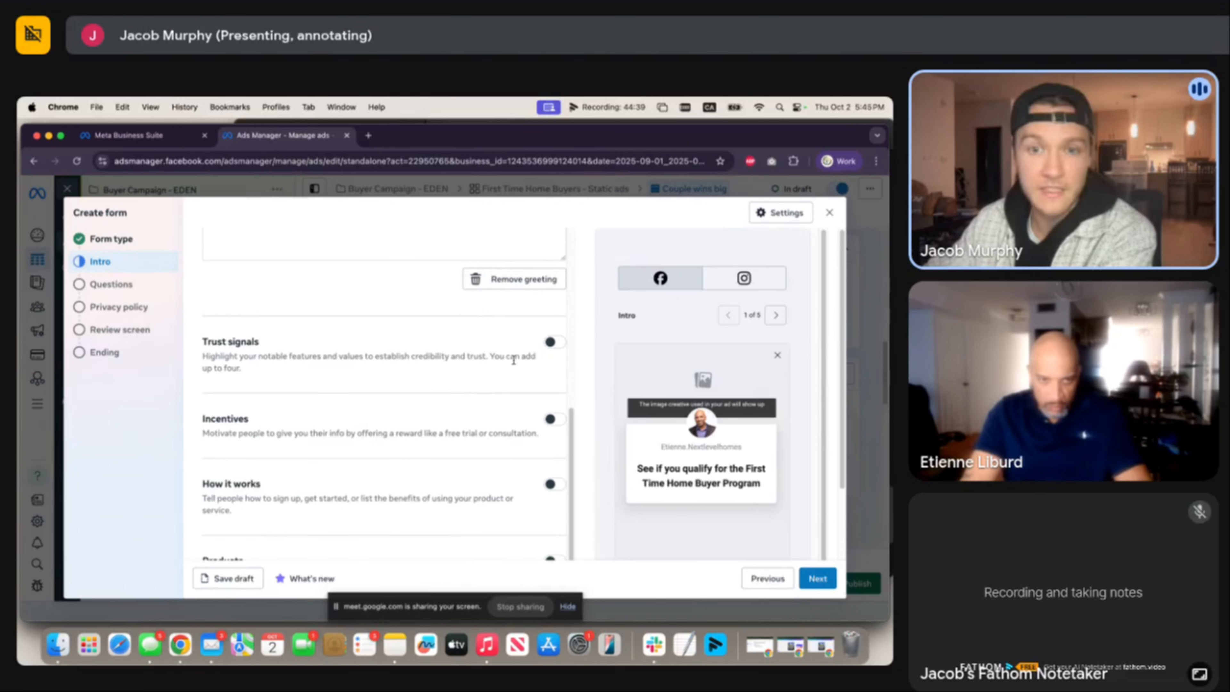
left_click(551, 419)
left_click(381, 468)
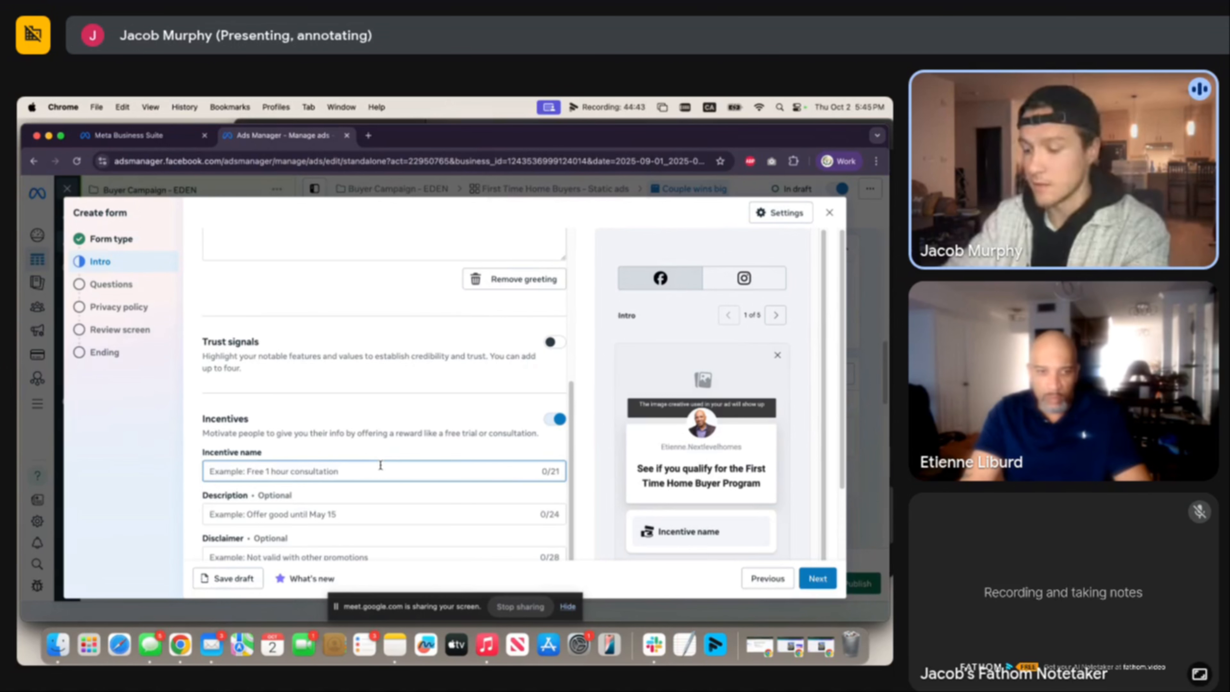
type("Free consul")
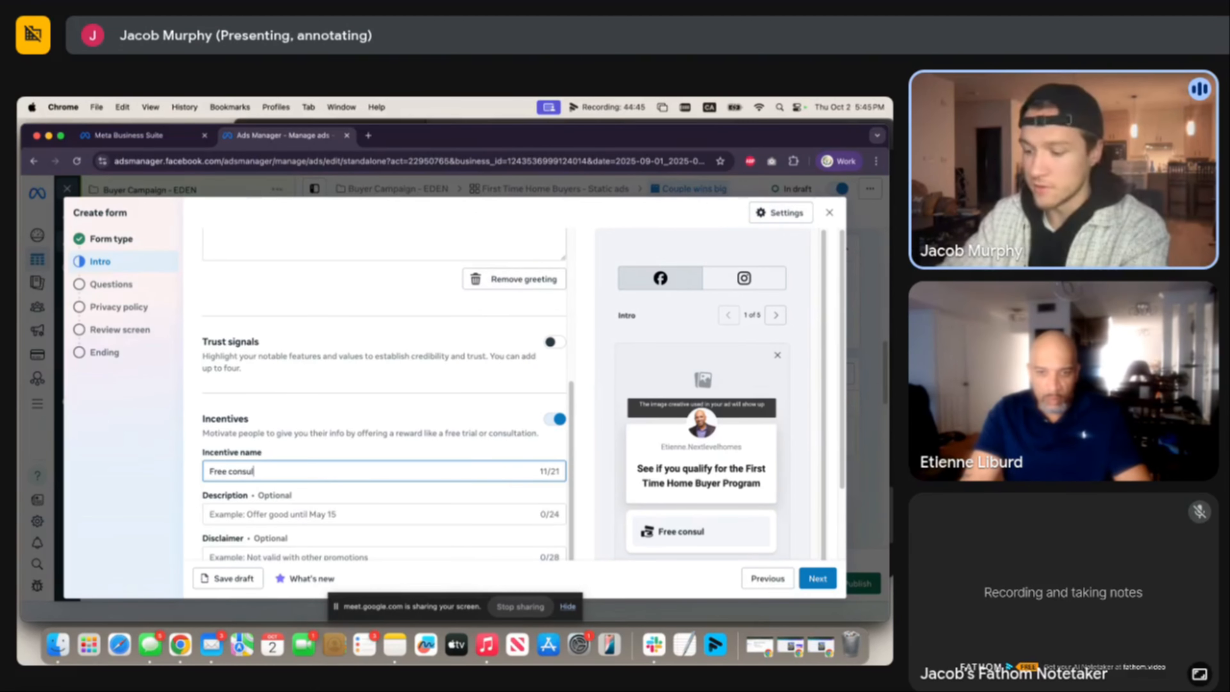
type("tation")
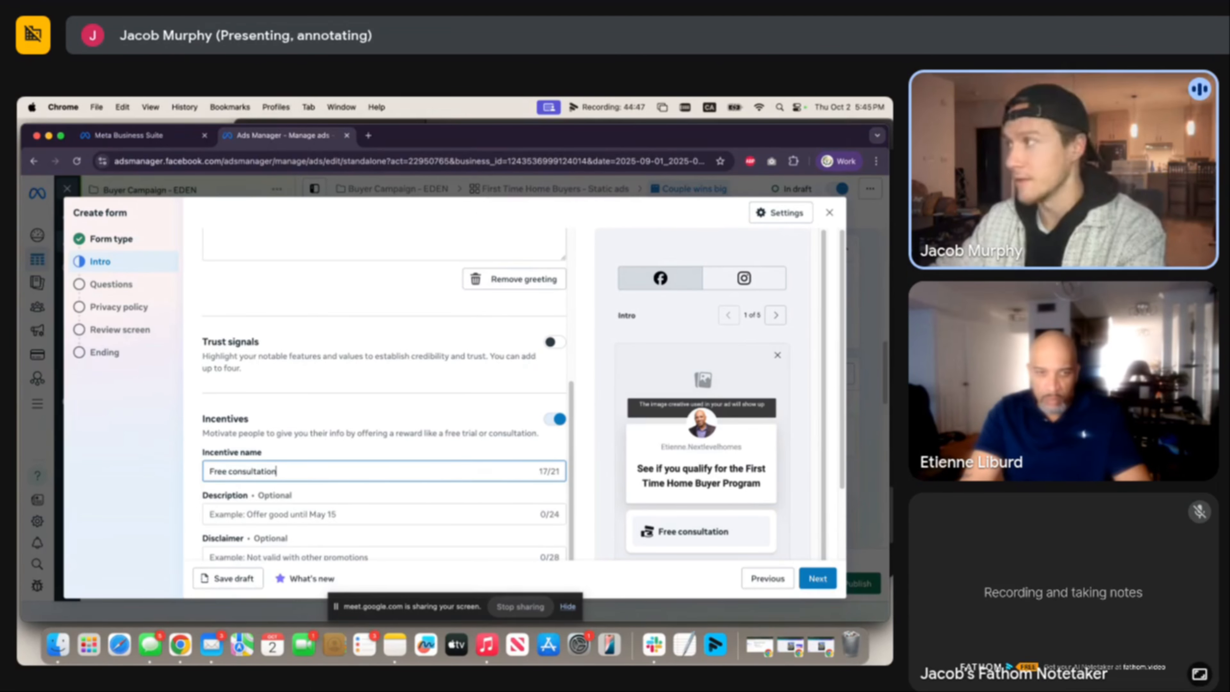
triple_click(335, 471)
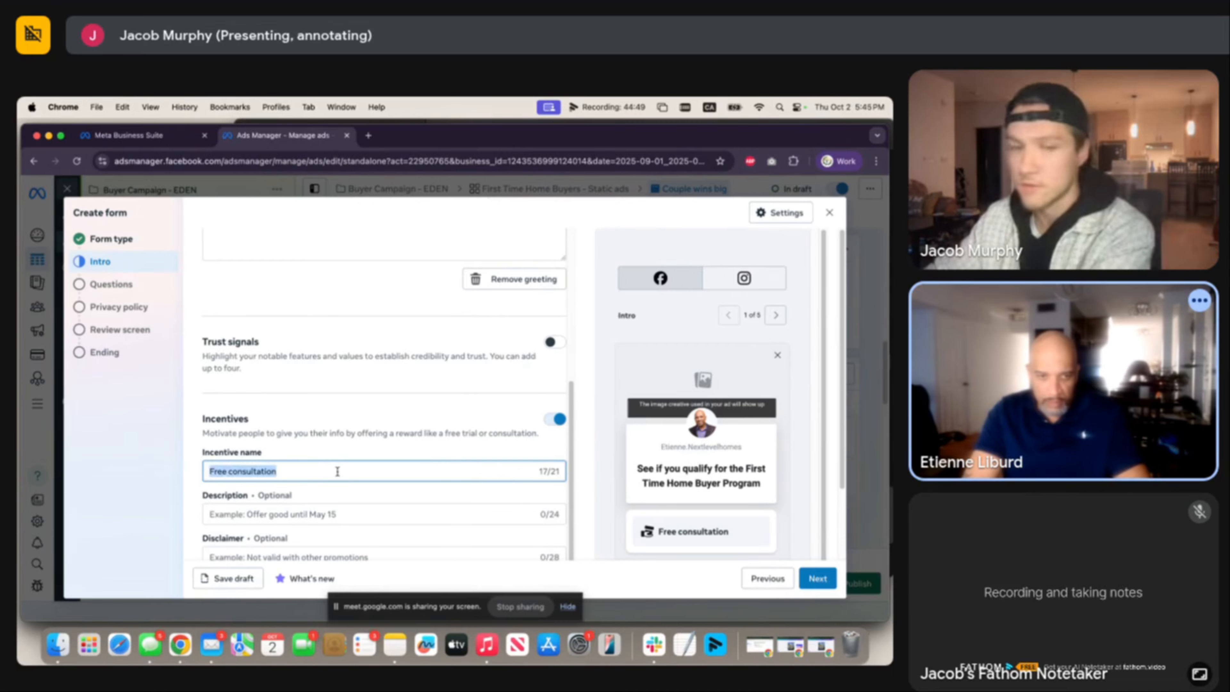
key("BackSpace")
left_click(551, 420)
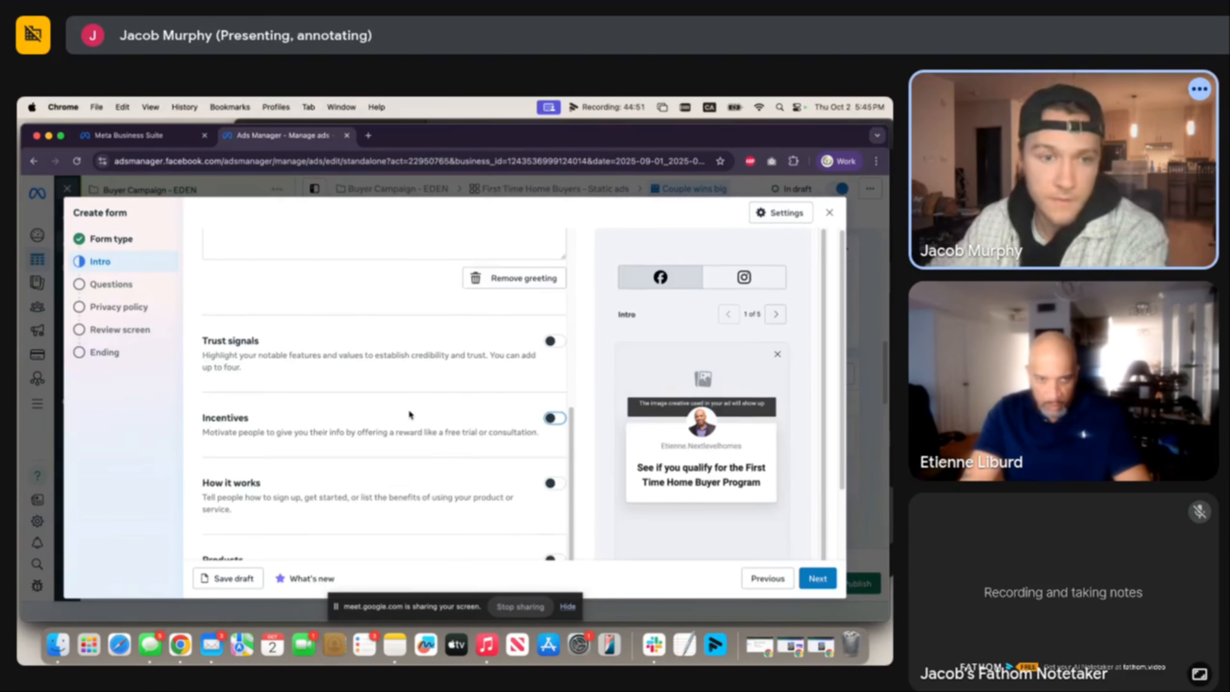
scroll(415, 420, "down", 2)
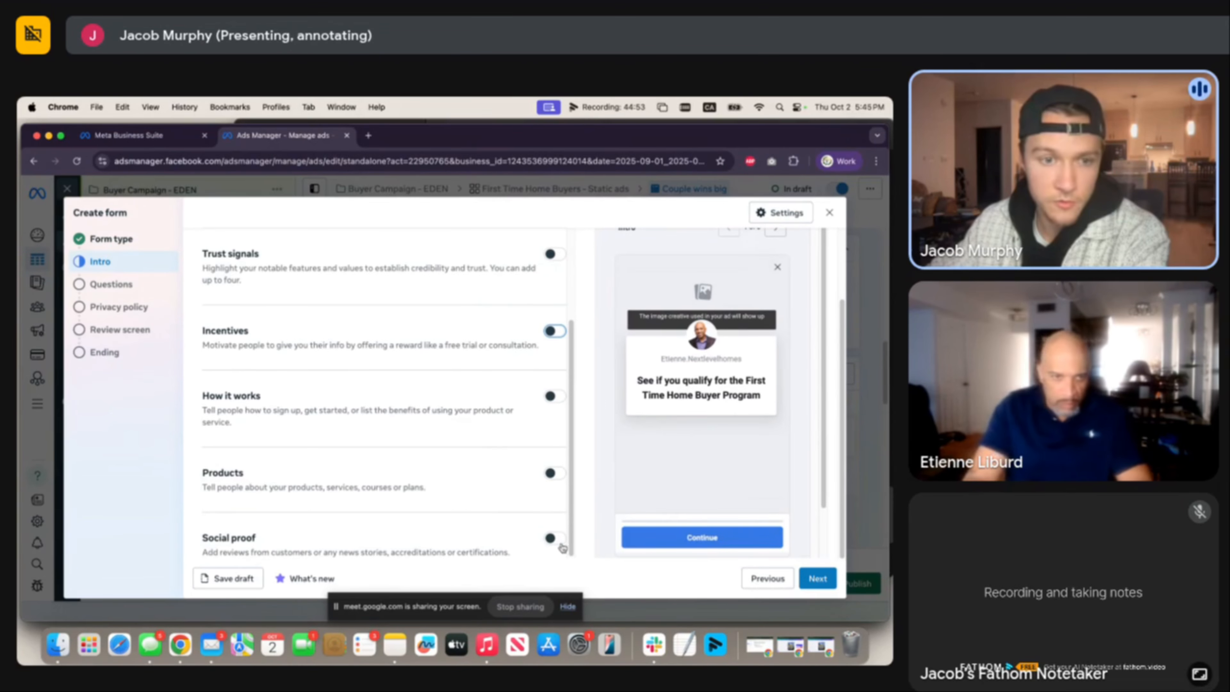
Advance to the Questions step and open the Add question type list.
left_click(818, 579)
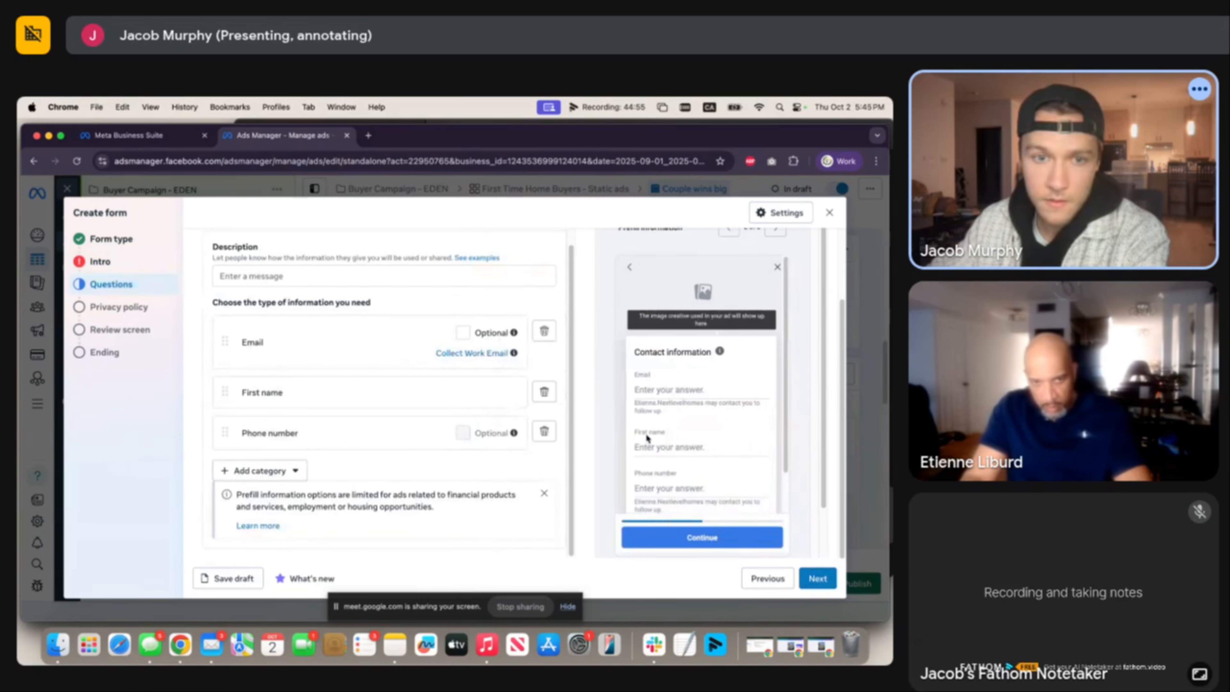
scroll(474, 356, "up", 3)
scroll(418, 367, "up", 2)
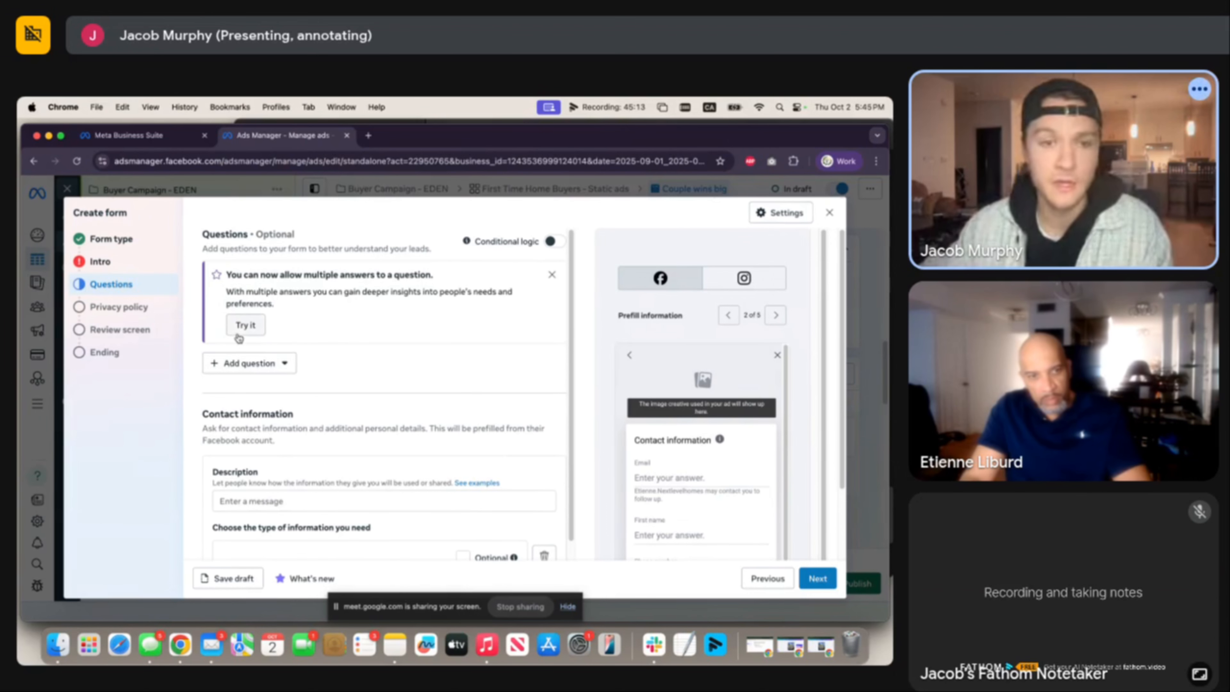
left_click(253, 363)
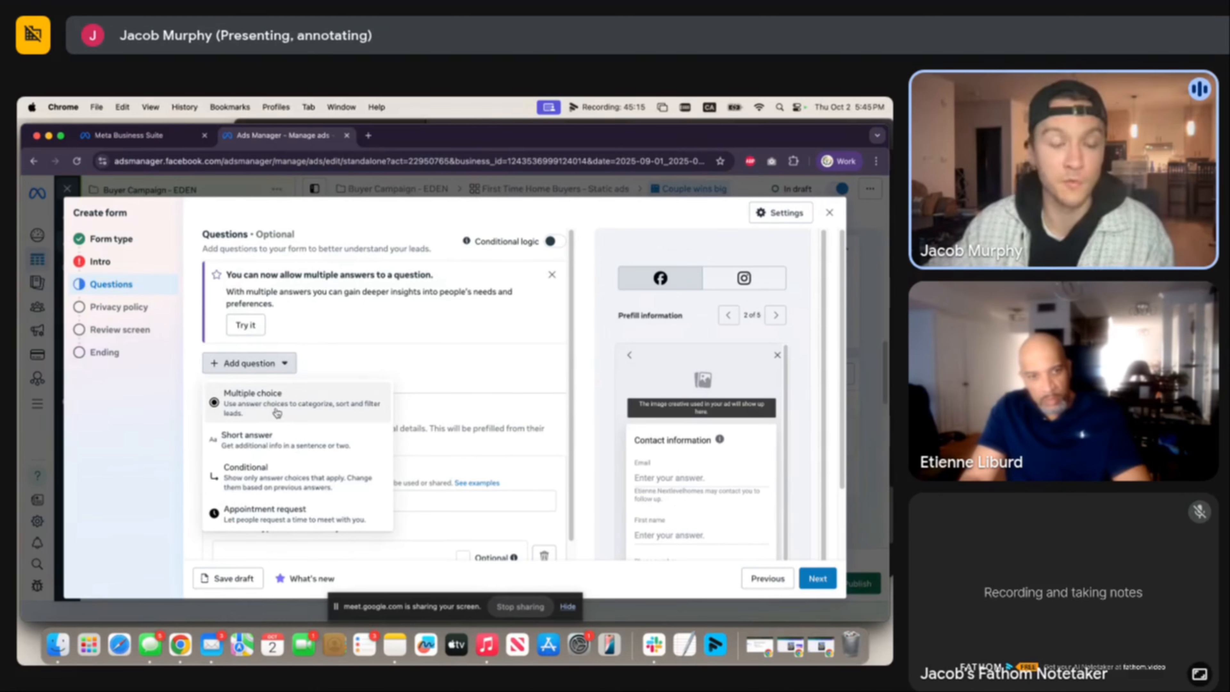
Add multiple-choice question 'When are you looking to move?' with first answer ASAP.
left_click(291, 402)
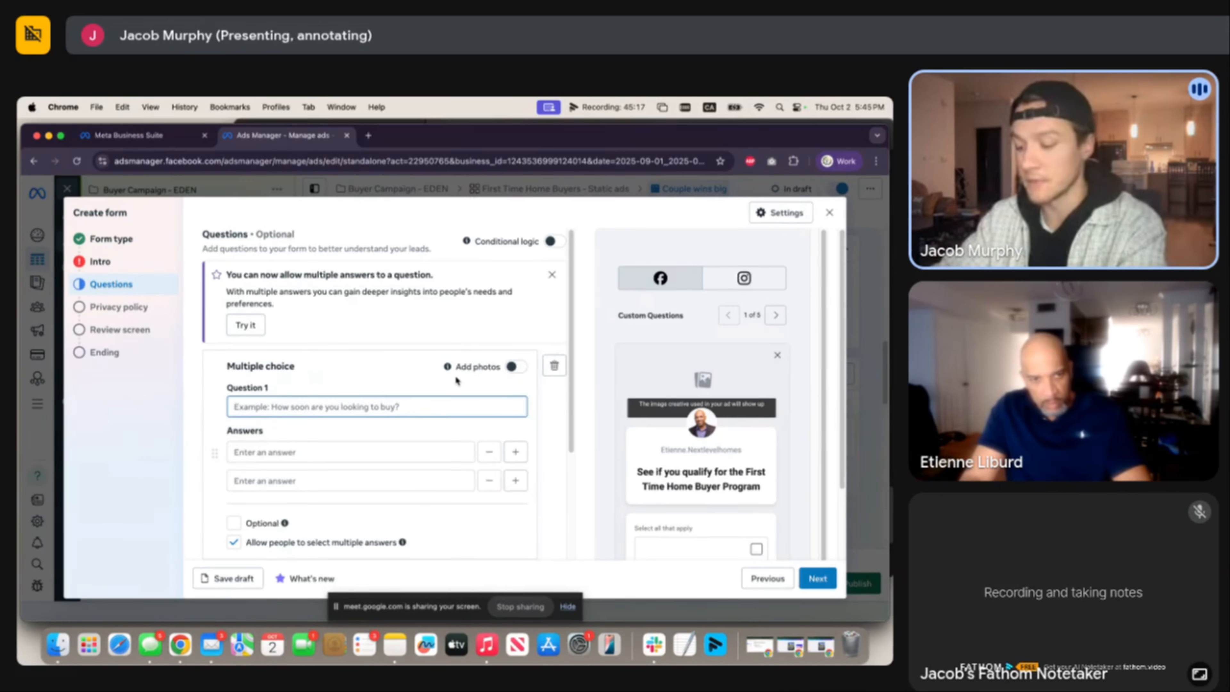
type("When are you lo")
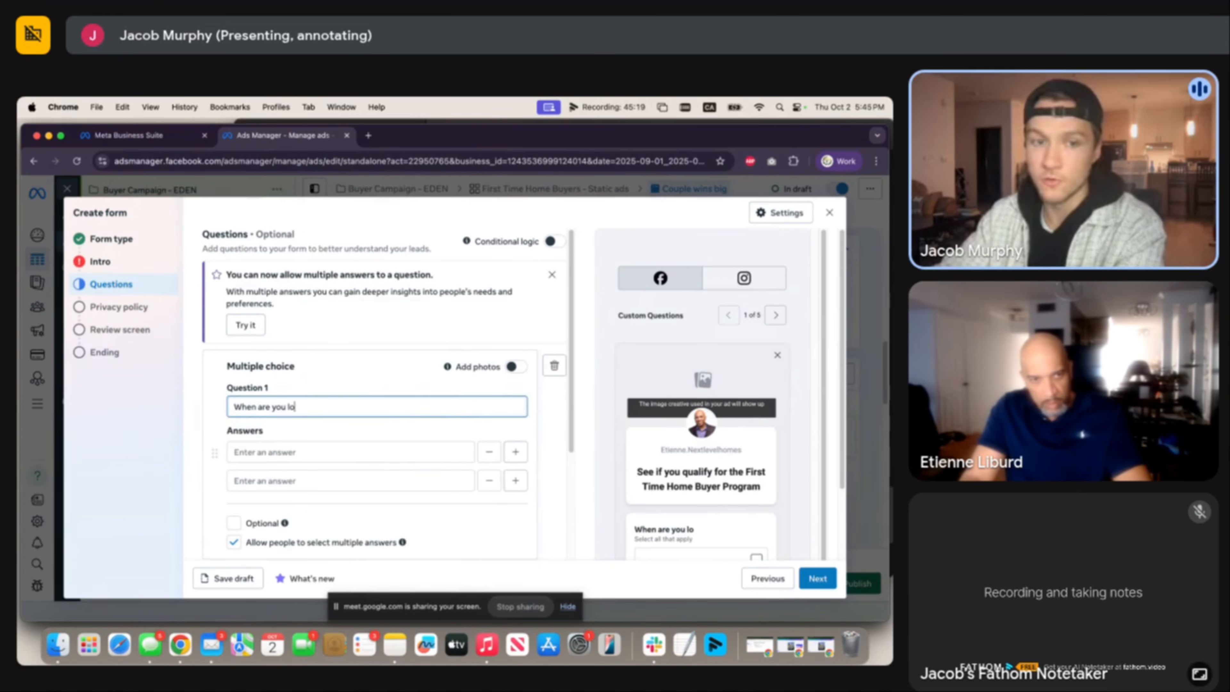
type("oking to move?")
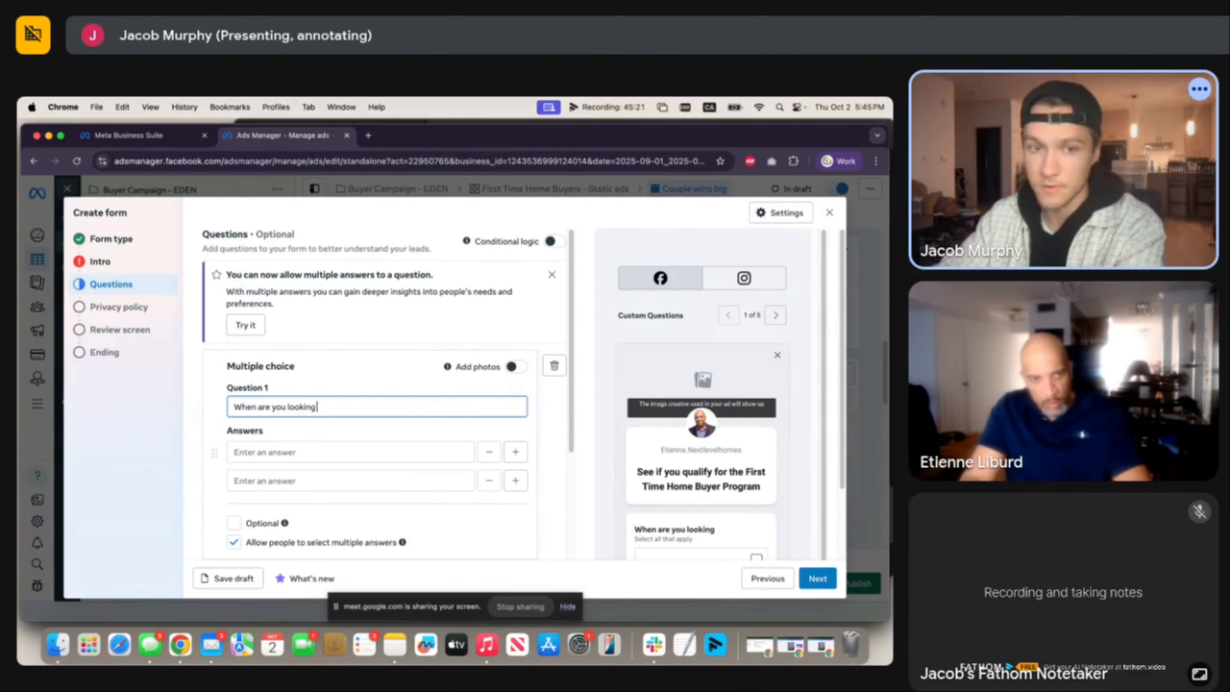
left_click(400, 452)
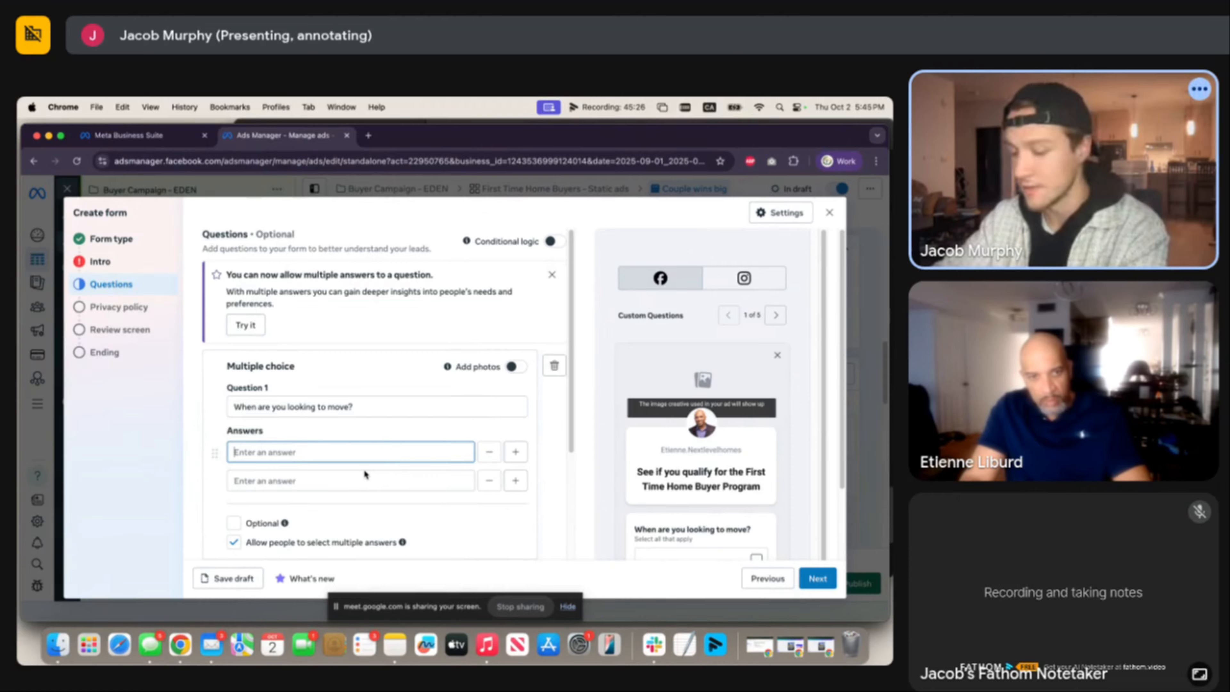
type("ASAP")
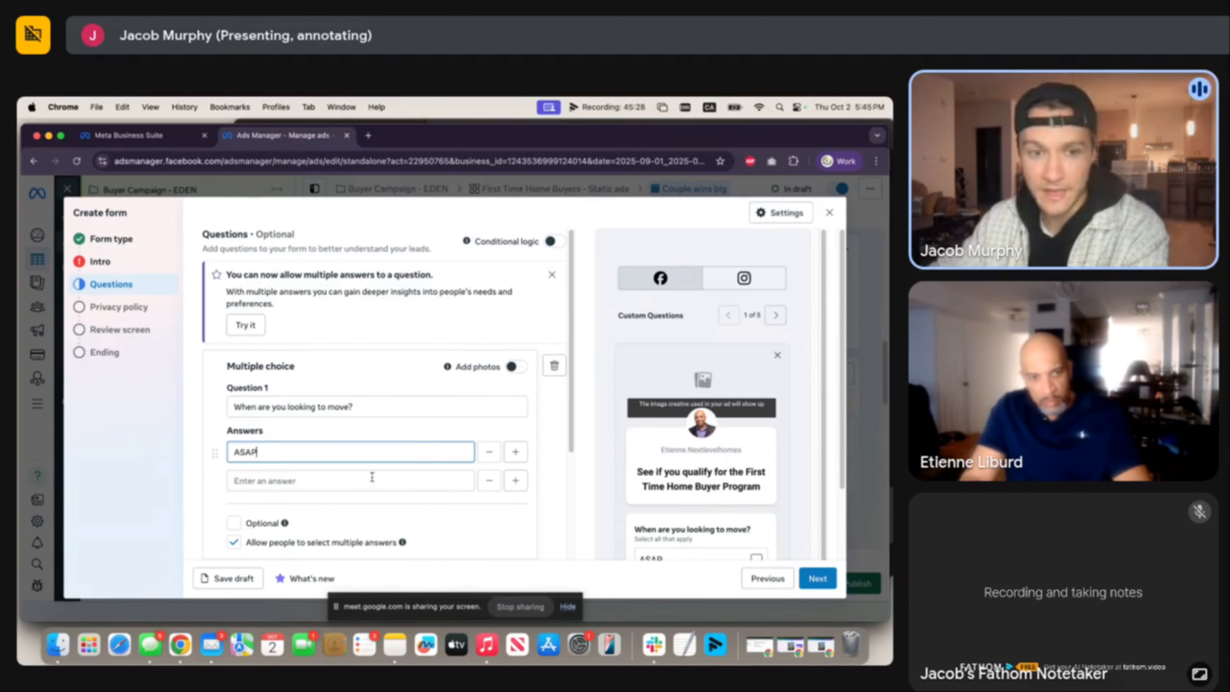
Add the answers 1-3 Months, 3-6 Months, 6-12 Months and 12+.
left_click(372, 477)
type("1-3 MOnths")
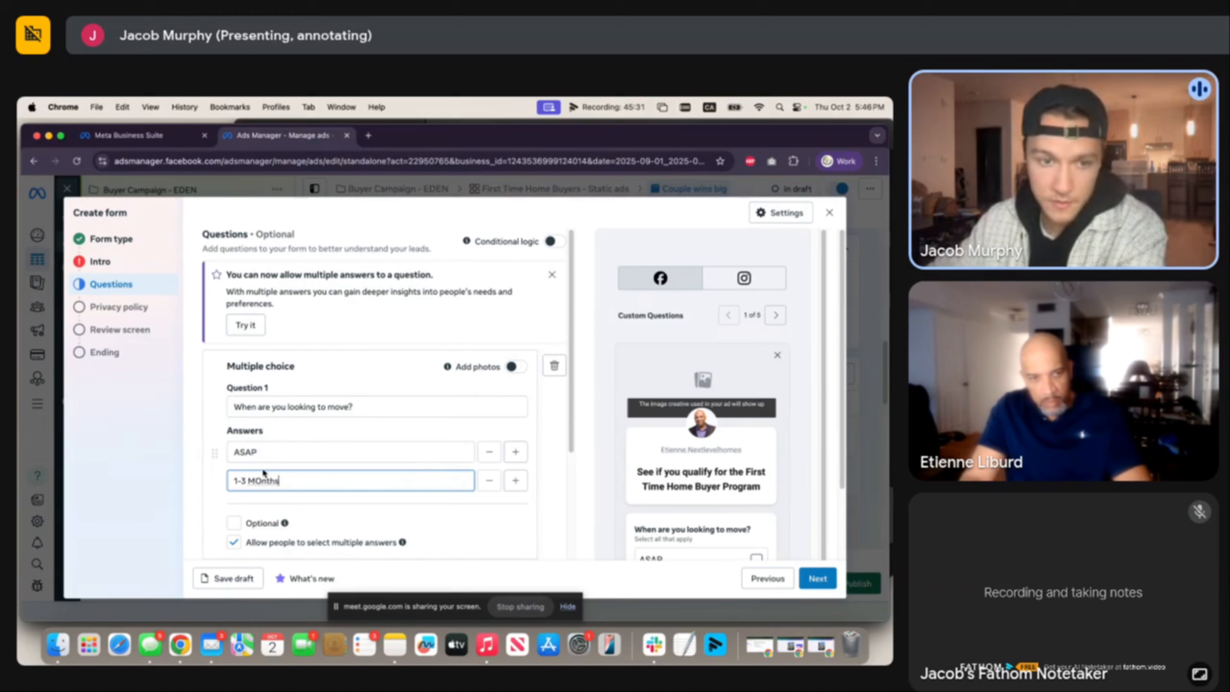
key("Return")
type("3")
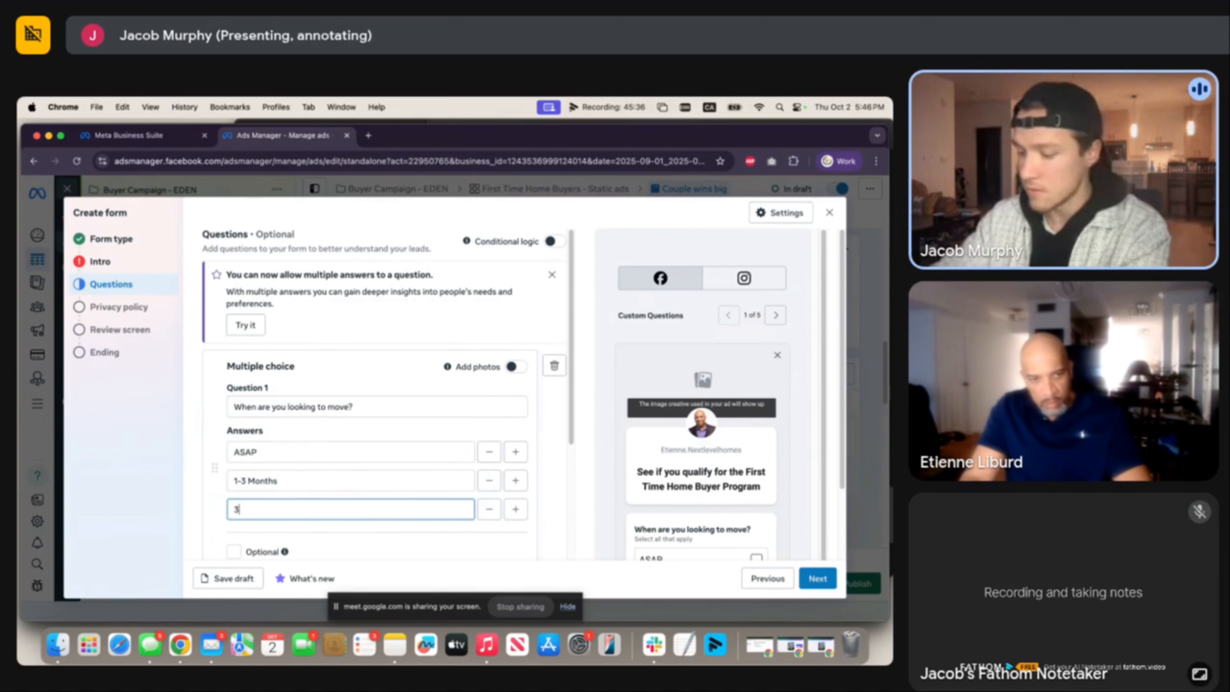
type("-6 Months")
key("Return")
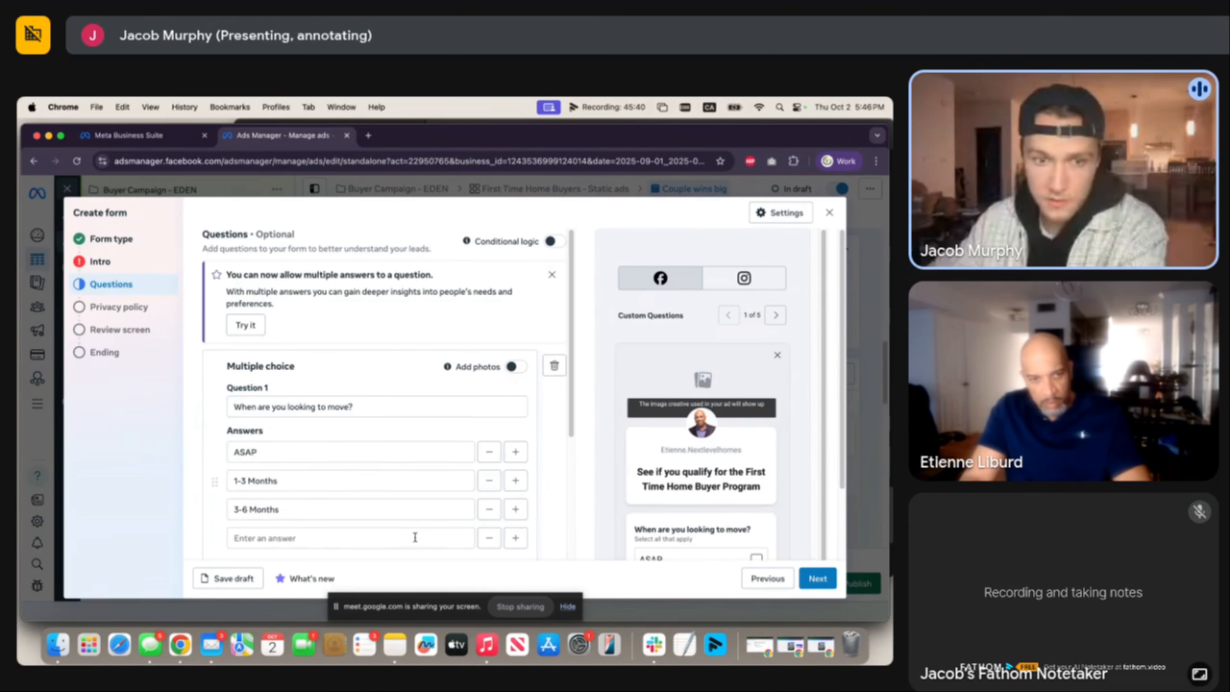
type("6-12 Months")
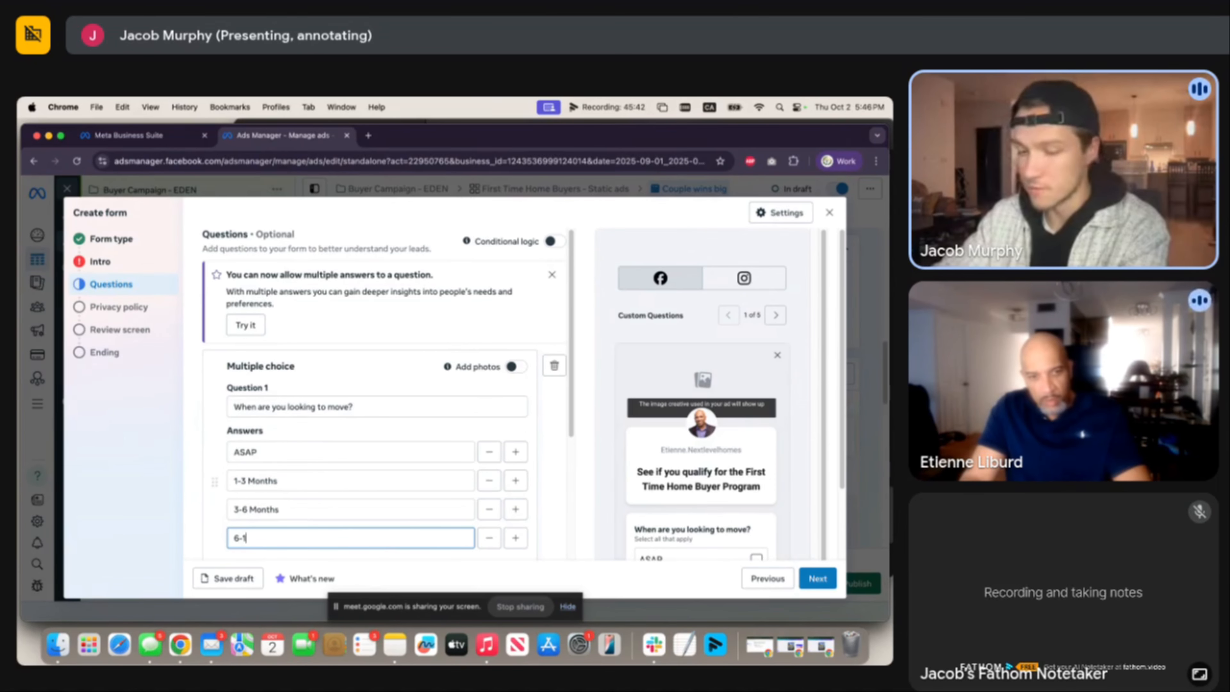
key("Return")
type("12+")
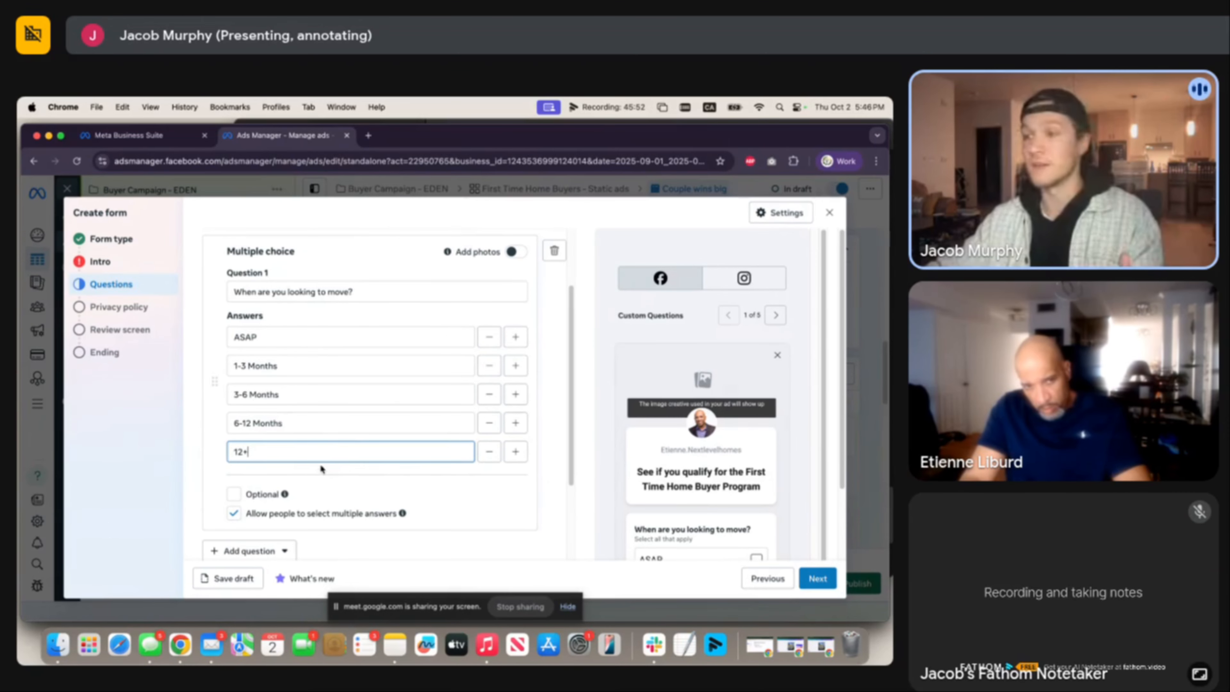
left_click(351, 481)
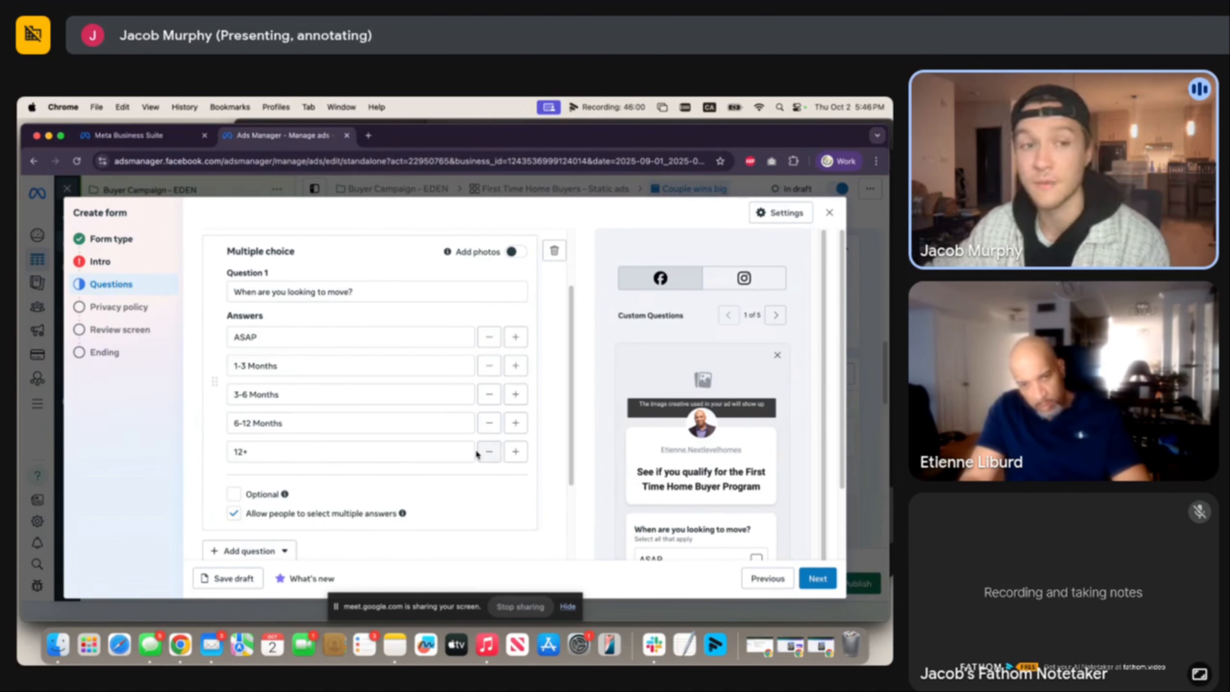
Drag First name and Last name above Email in the contact fields.
scroll(476, 448, "up", 3)
scroll(475, 446, "down", 8)
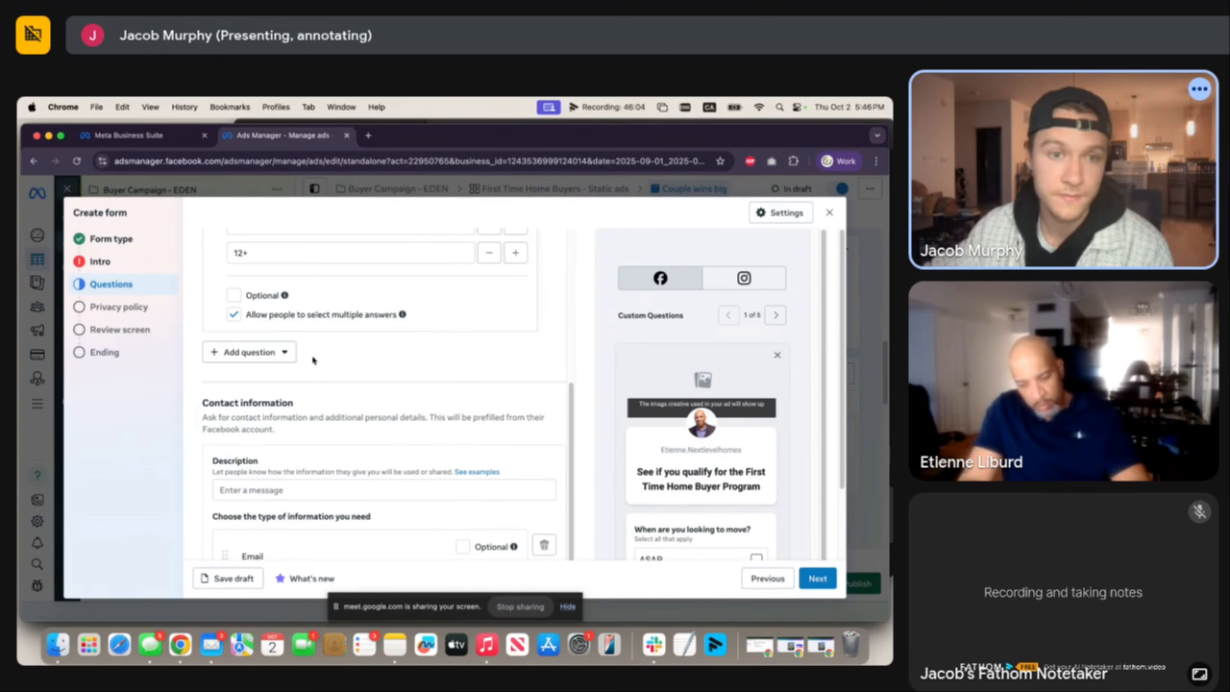
scroll(349, 375, "down", 3)
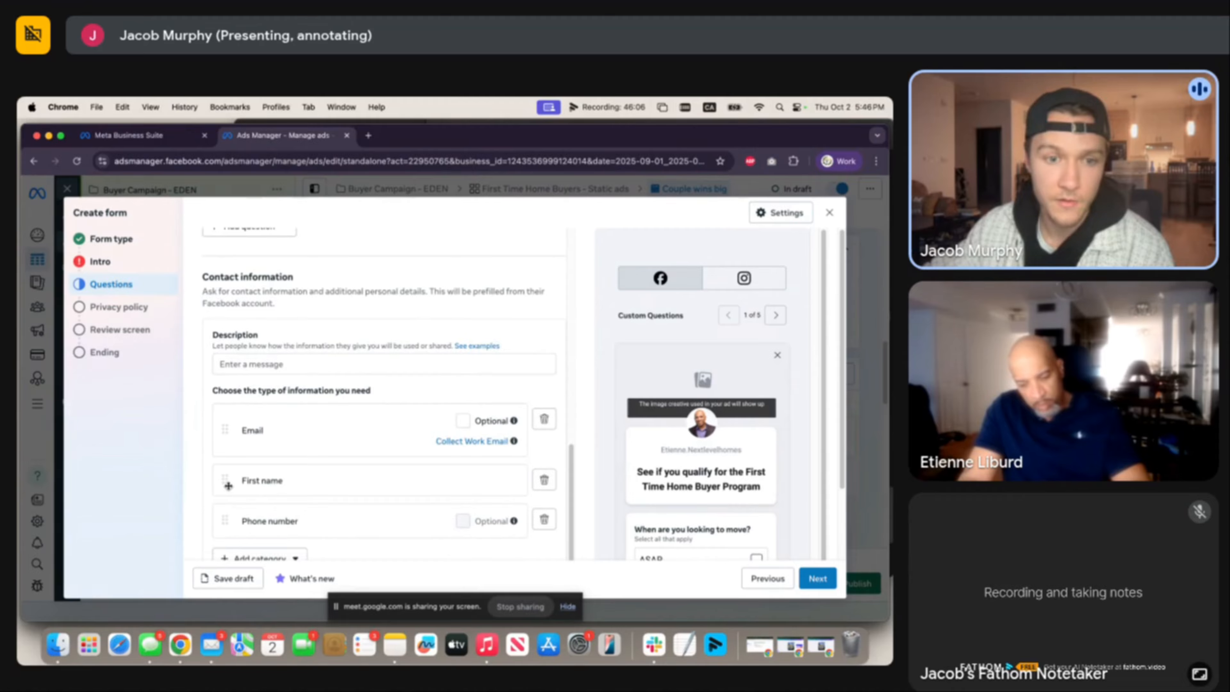
left_click_drag(229, 487, 232, 409)
left_click_drag(232, 471, 232, 355)
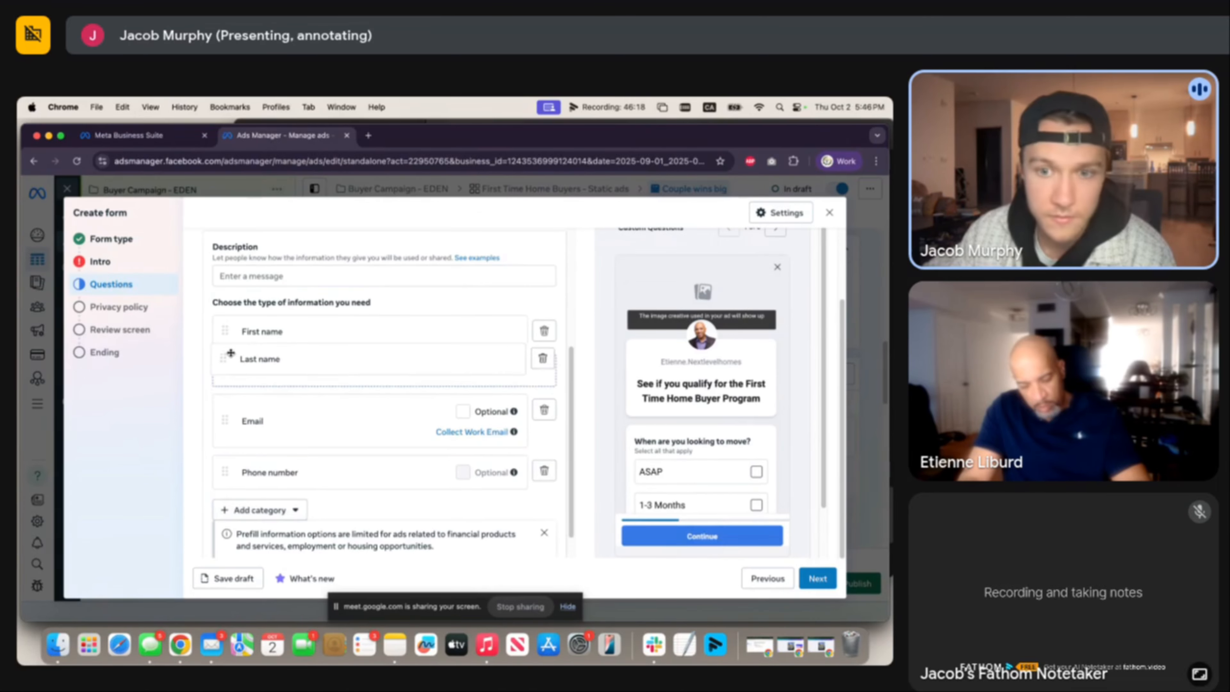
scroll(347, 405, "down", 1)
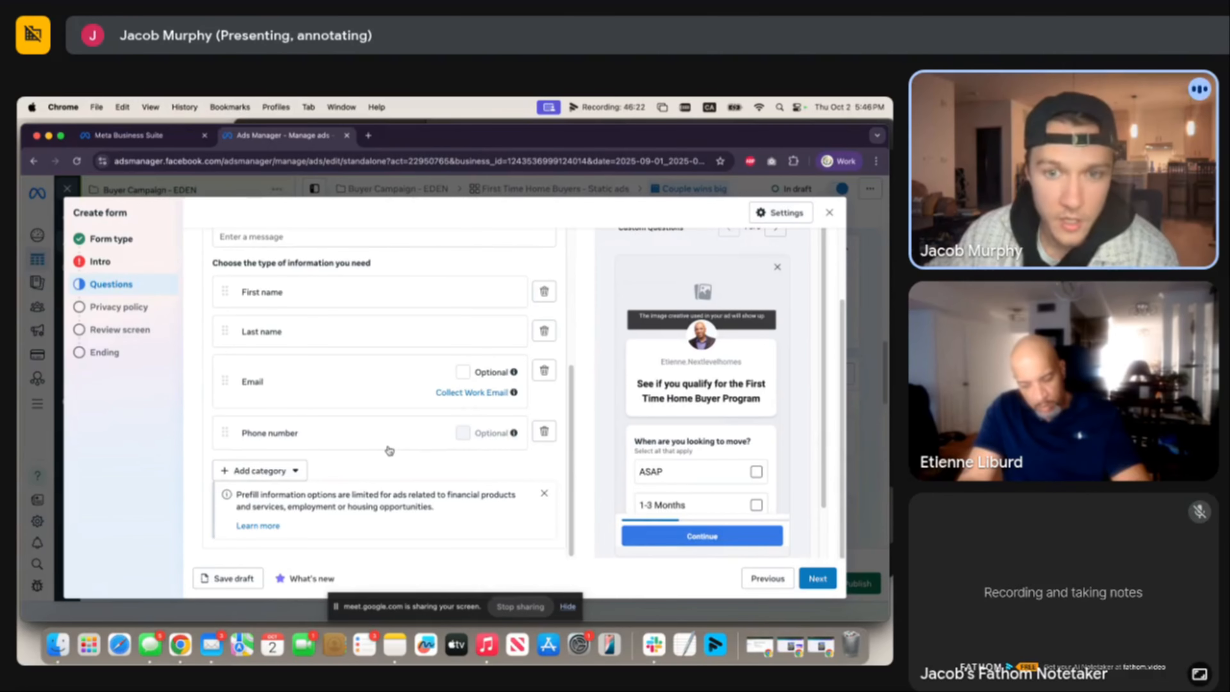
scroll(740, 454, "down", 3)
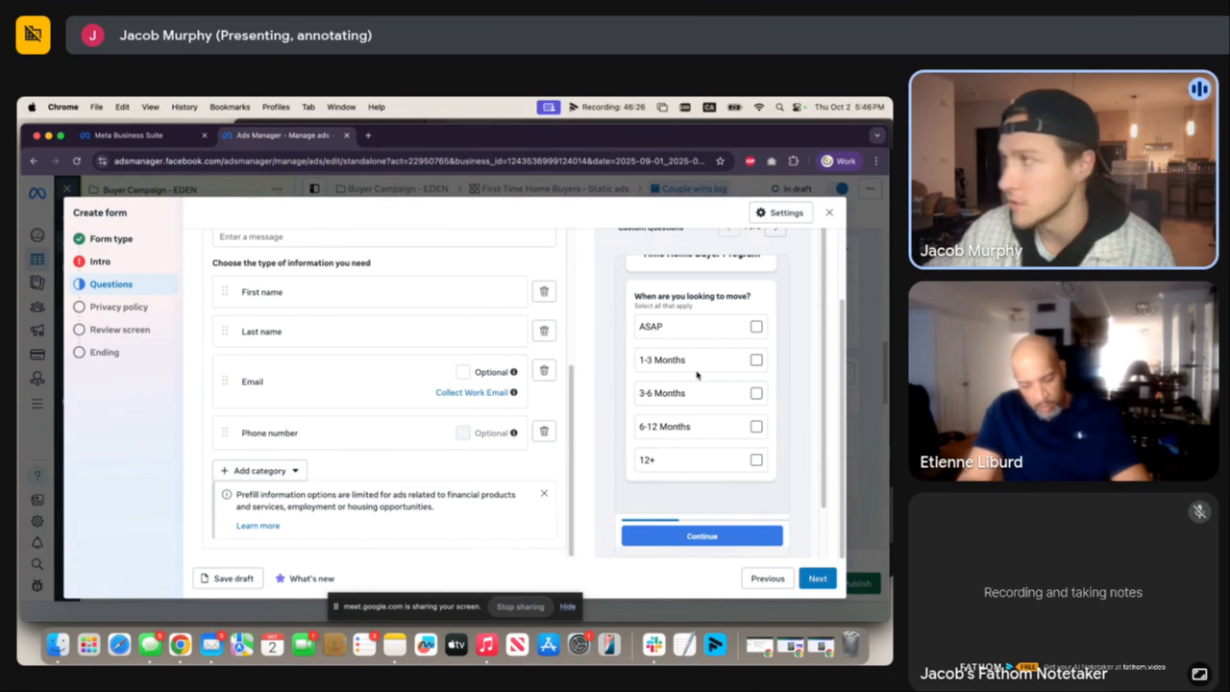
scroll(708, 371, "up", 3)
scroll(697, 376, "down", 3)
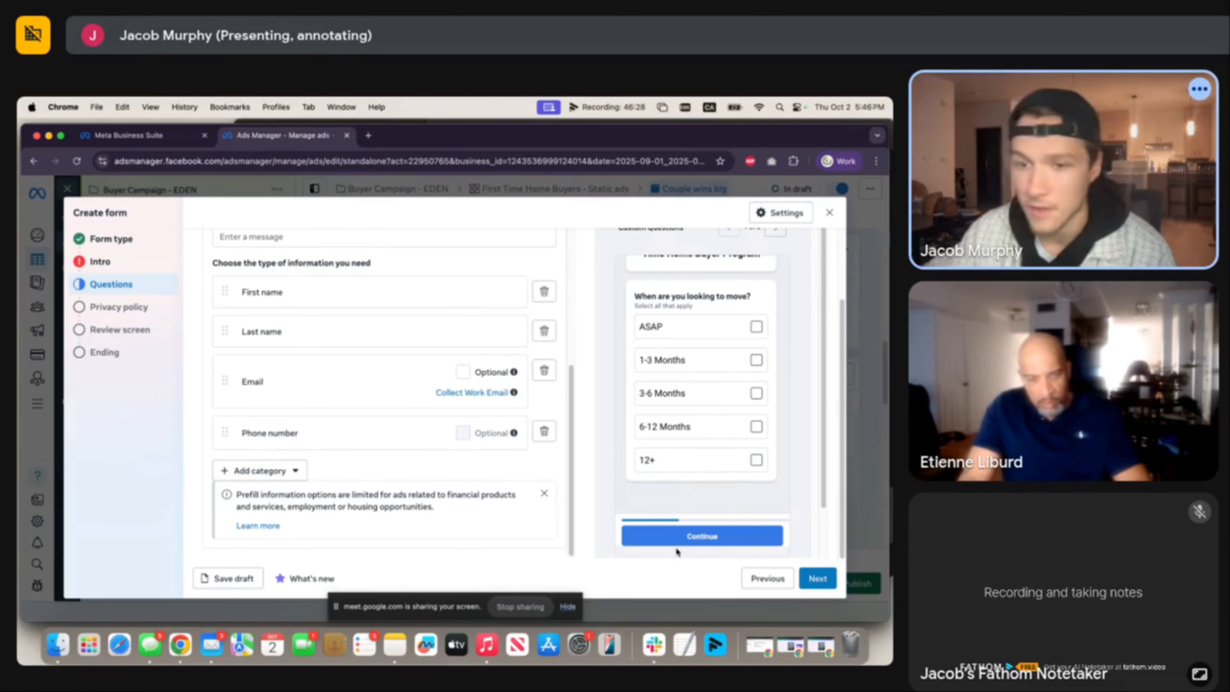
Return to Questions and add the contact description 'I'll use this information to contact you shortly.'.
left_click(830, 579)
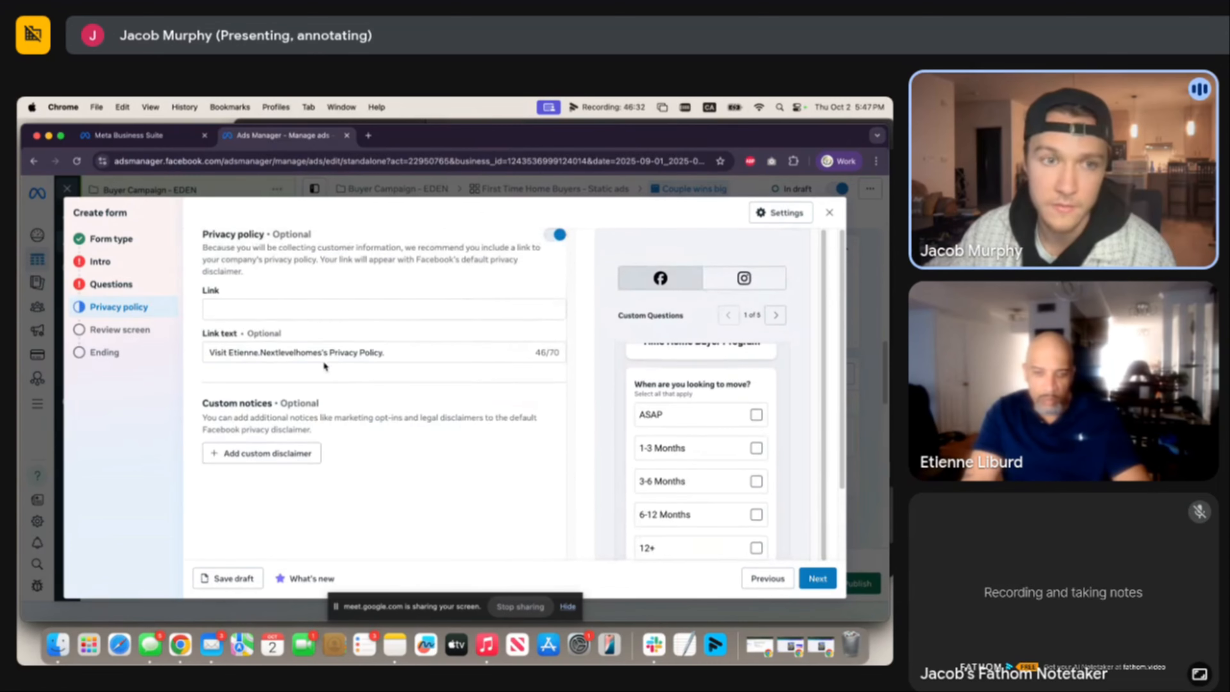
left_click(99, 285)
scroll(371, 415, "down", 5)
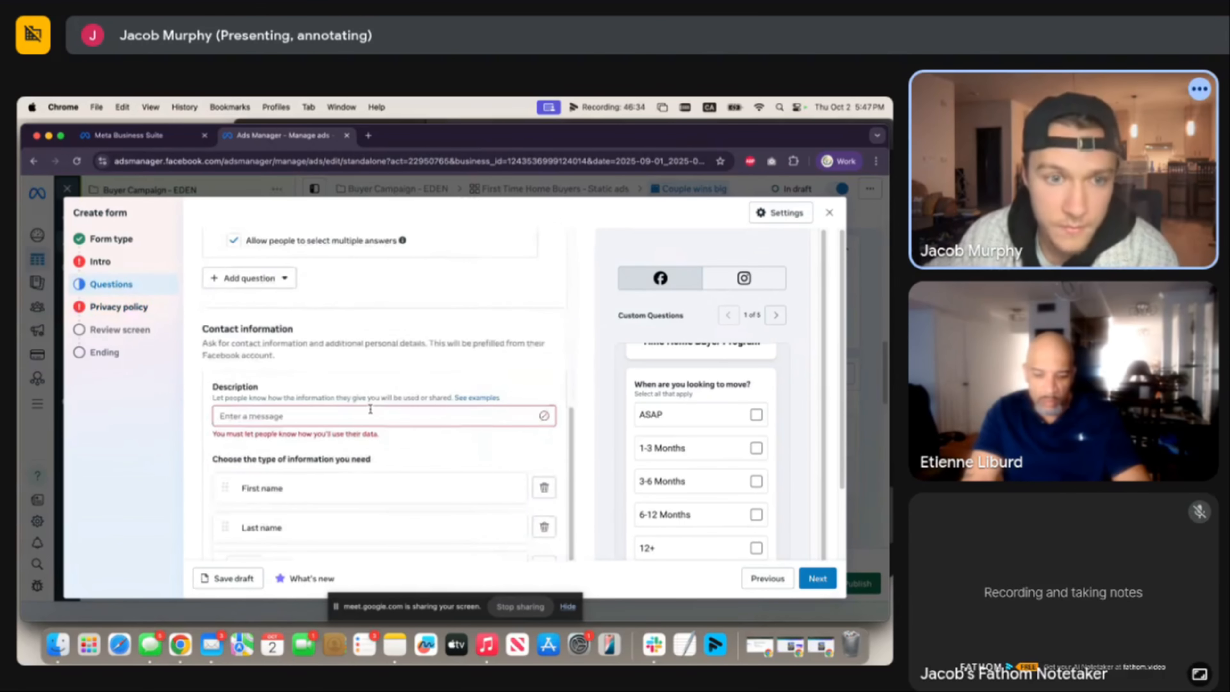
left_click(370, 411)
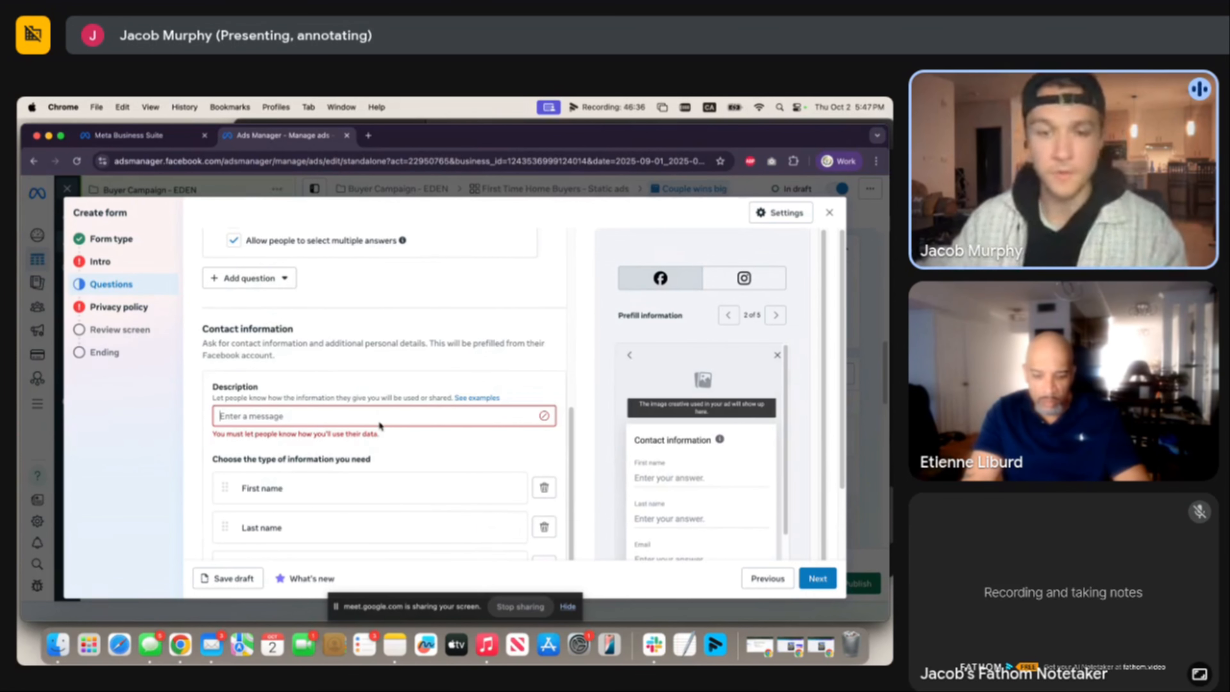
type("I'll use this information to contact you shortly.")
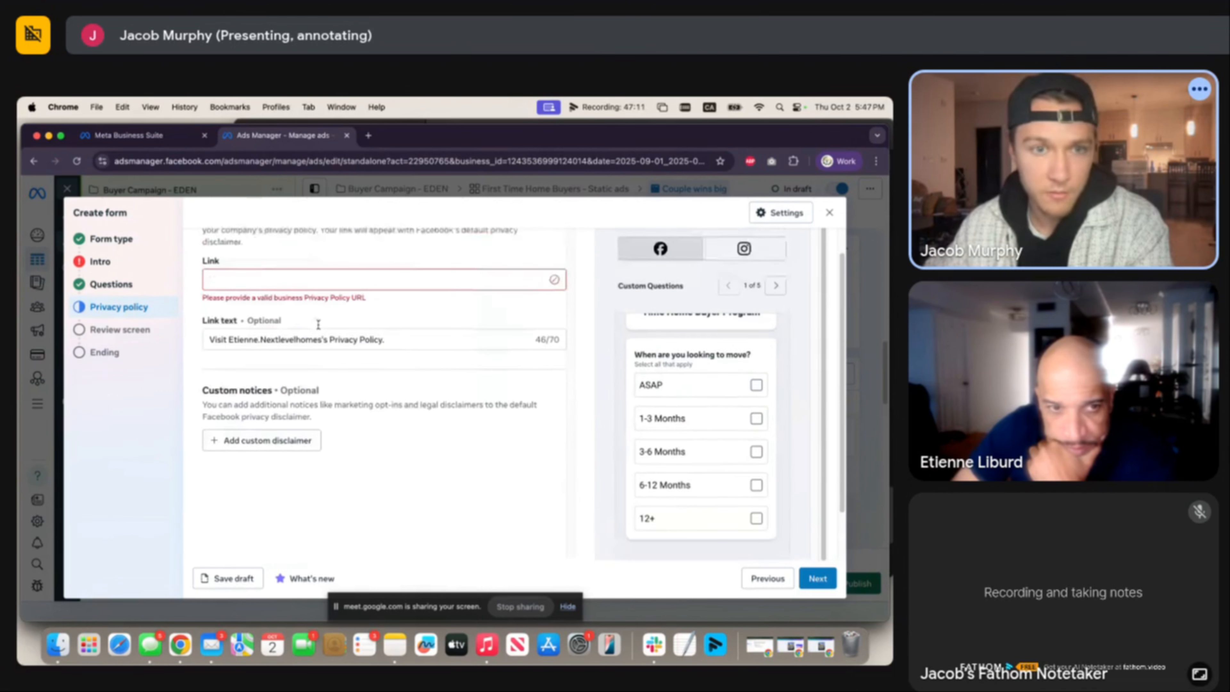
scroll(316, 324, "up", 2)
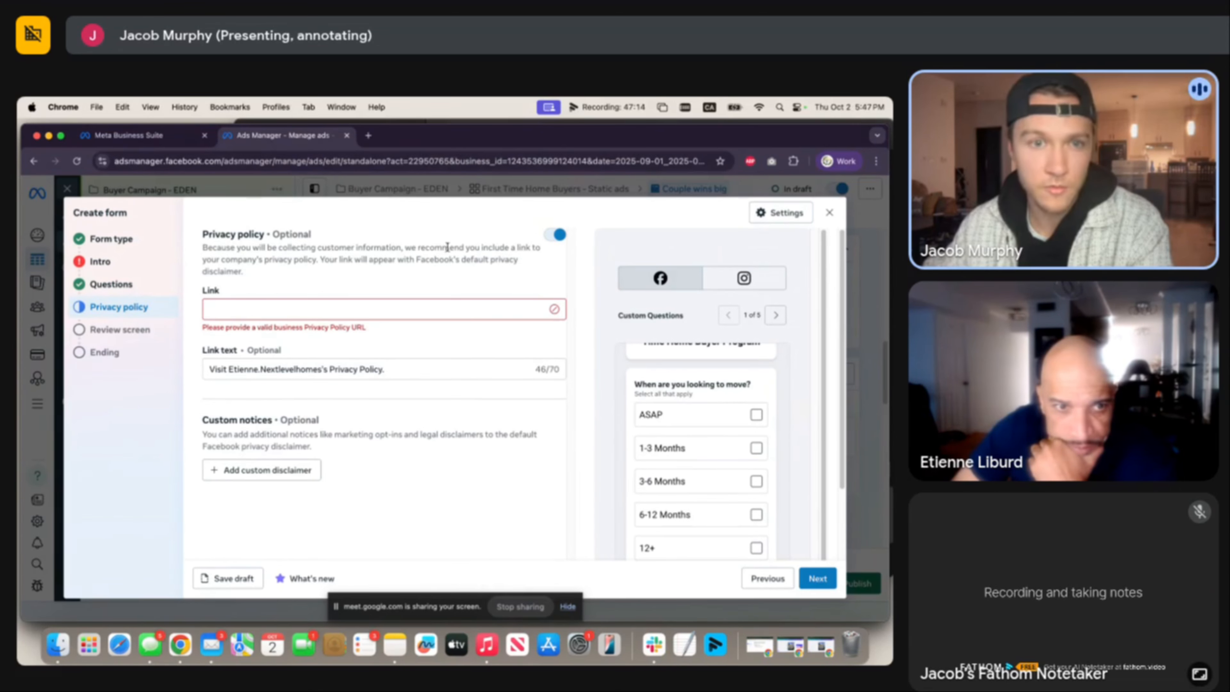
Open a blank Chrome tab, then go back to the Ads Manager lead form's ending.
left_click(368, 136)
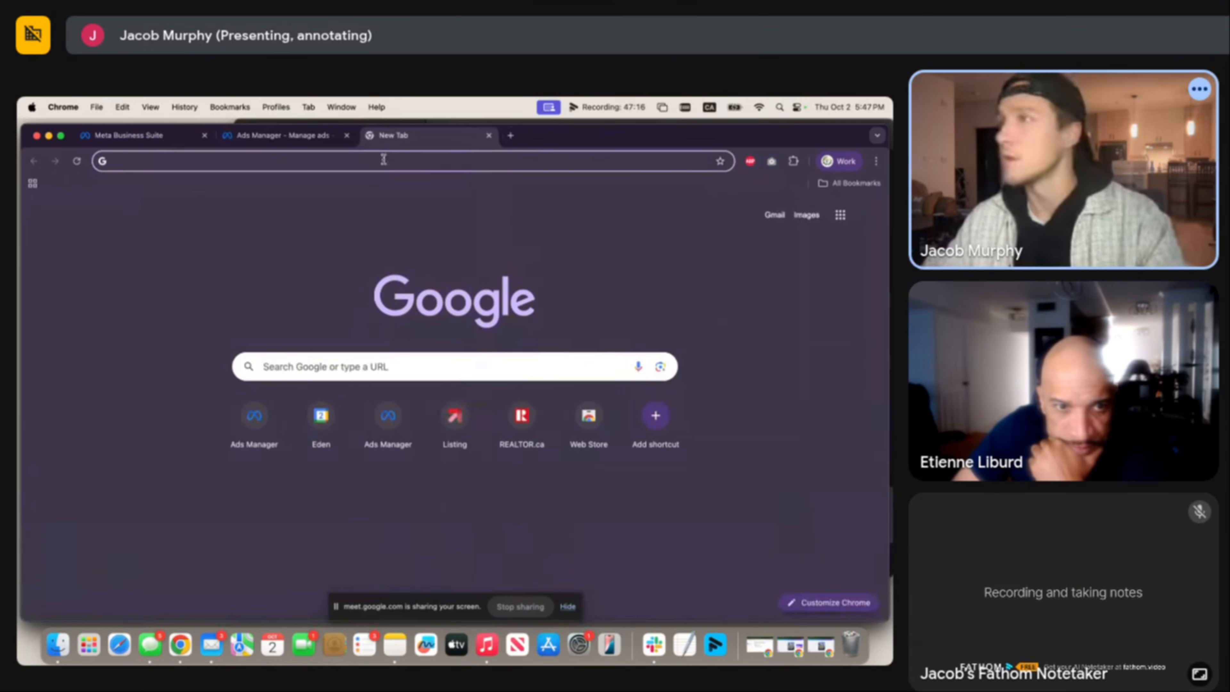
left_click(316, 139)
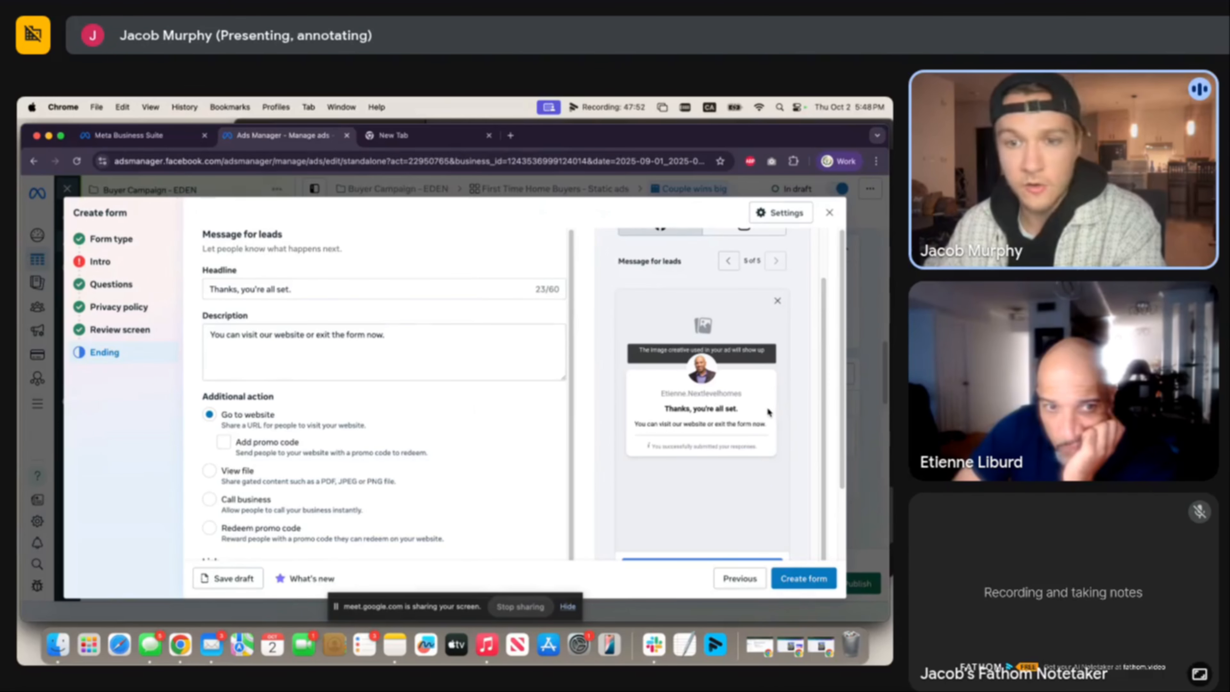
Select the ending headline text 'Thanks, you're all set.' for editing.
scroll(768, 412, "down", 3)
scroll(651, 302, "up", 4)
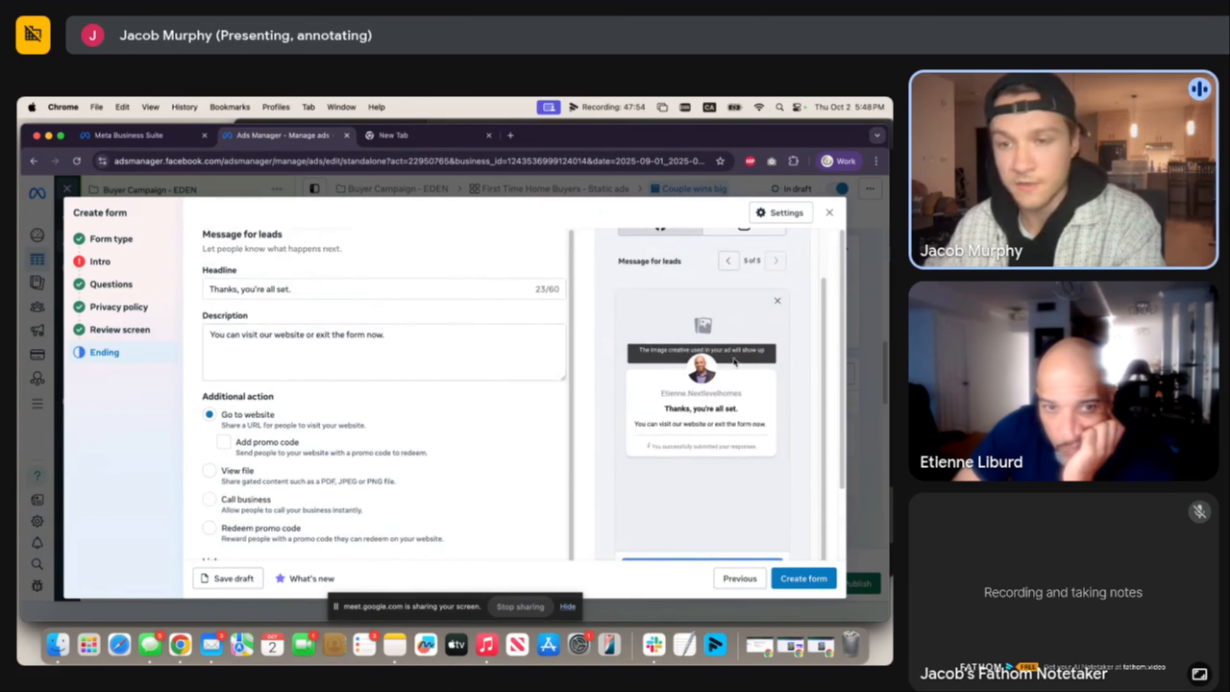
left_click(356, 290)
key("super+a")
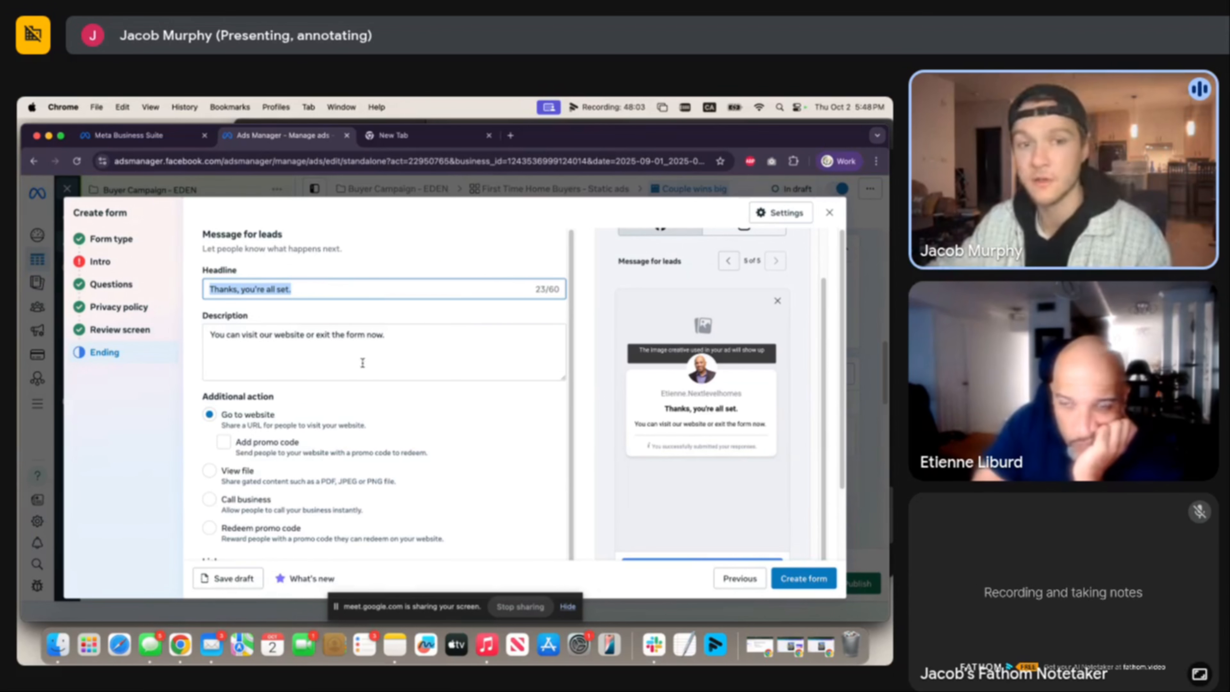
Make the ending a Call business action with a Call now button, and save the form draft.
scroll(687, 450, "down", 1)
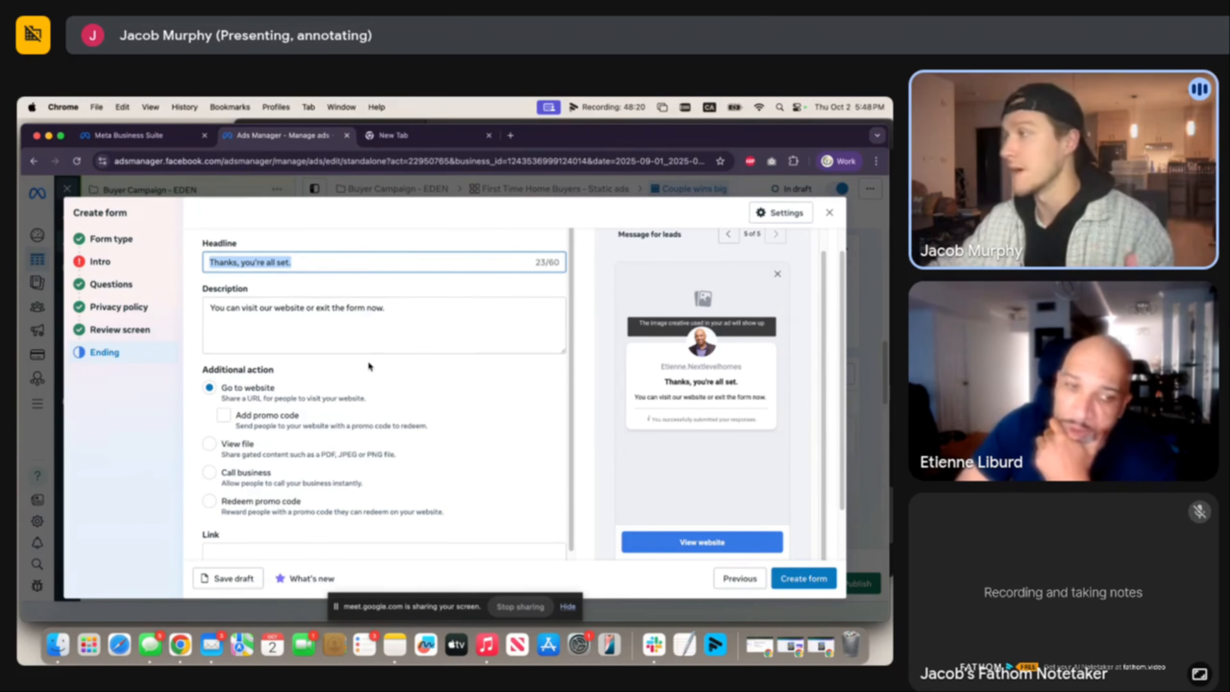
scroll(351, 413, "down", 3)
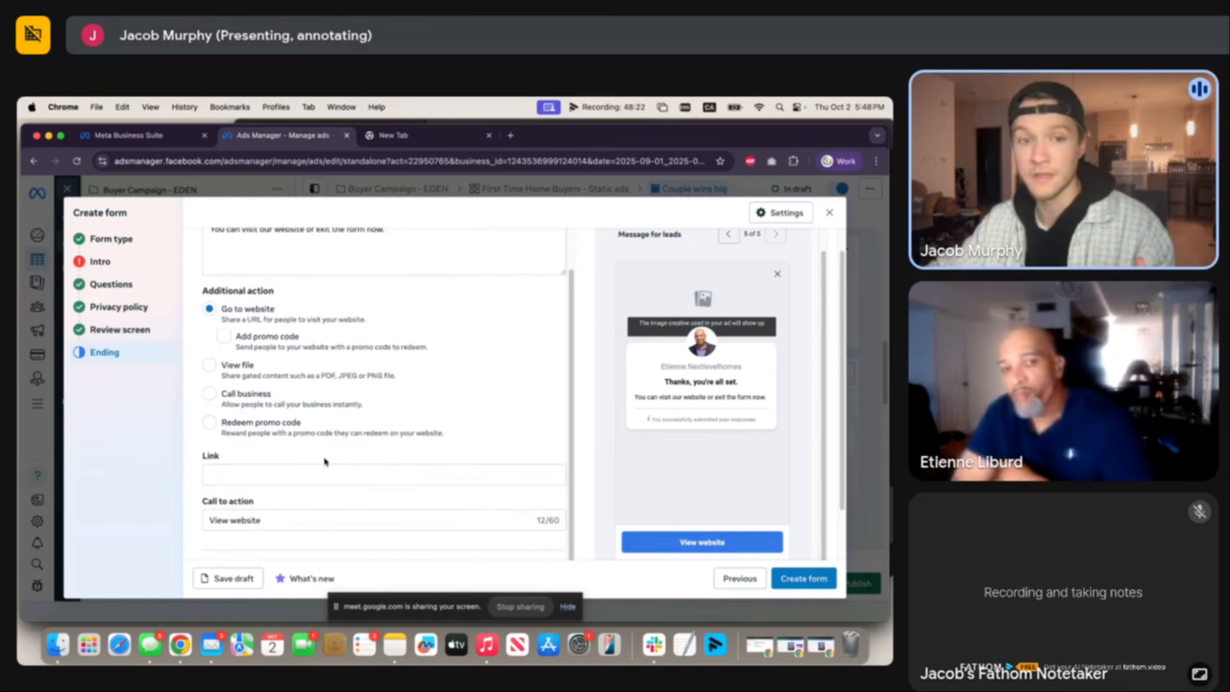
left_click(274, 471)
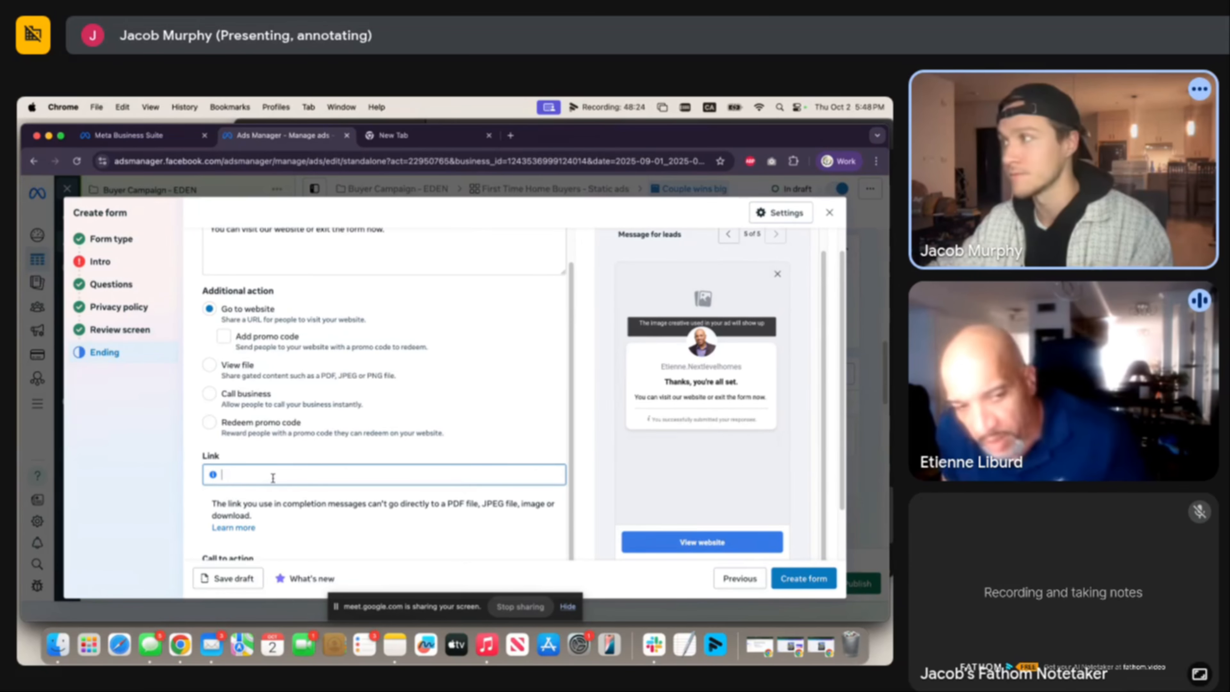
left_click(254, 404)
left_click(331, 446)
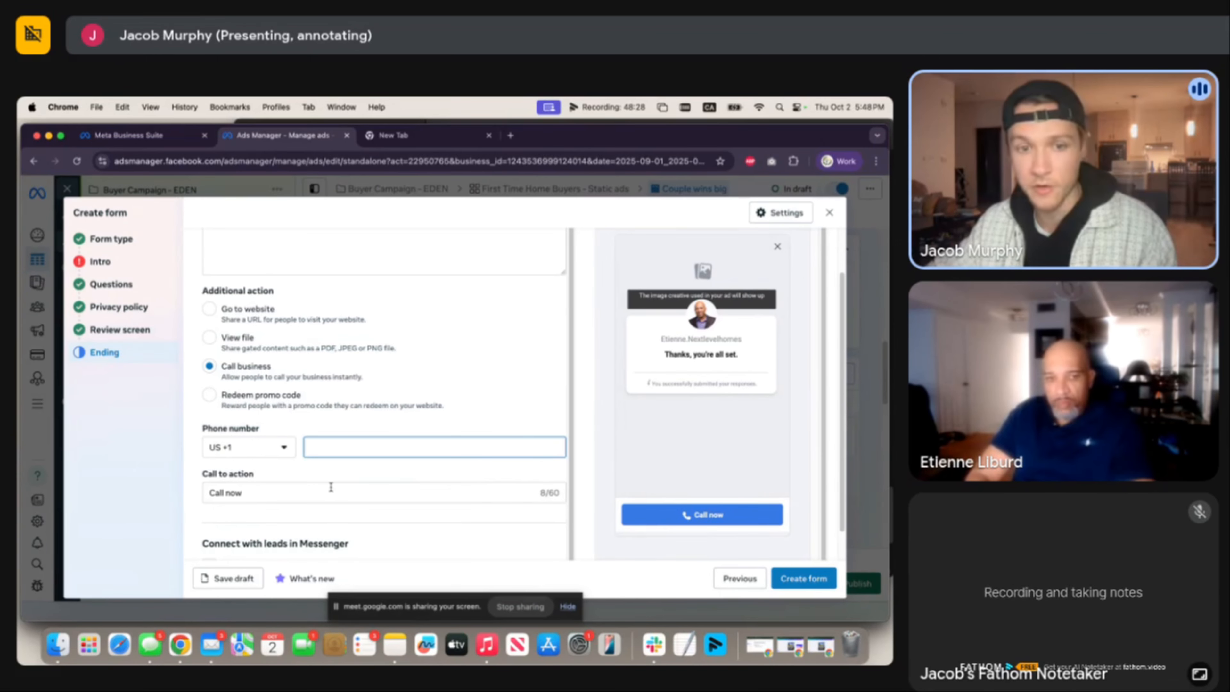
left_click(341, 493)
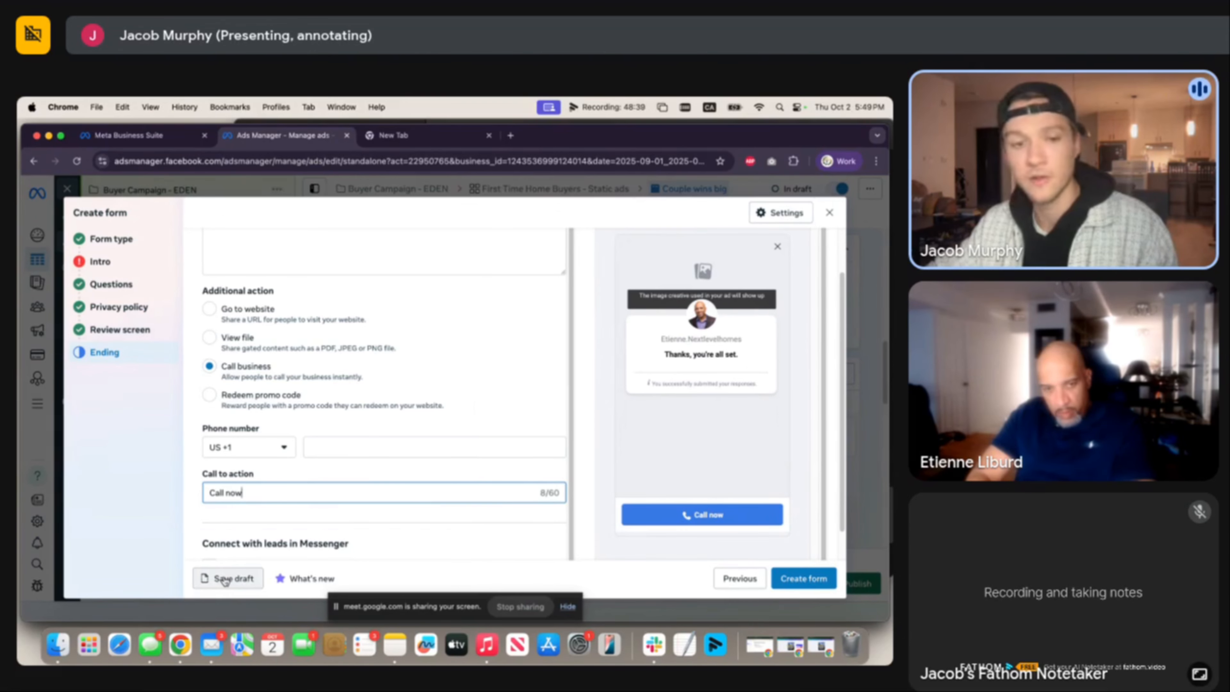
left_click(224, 579)
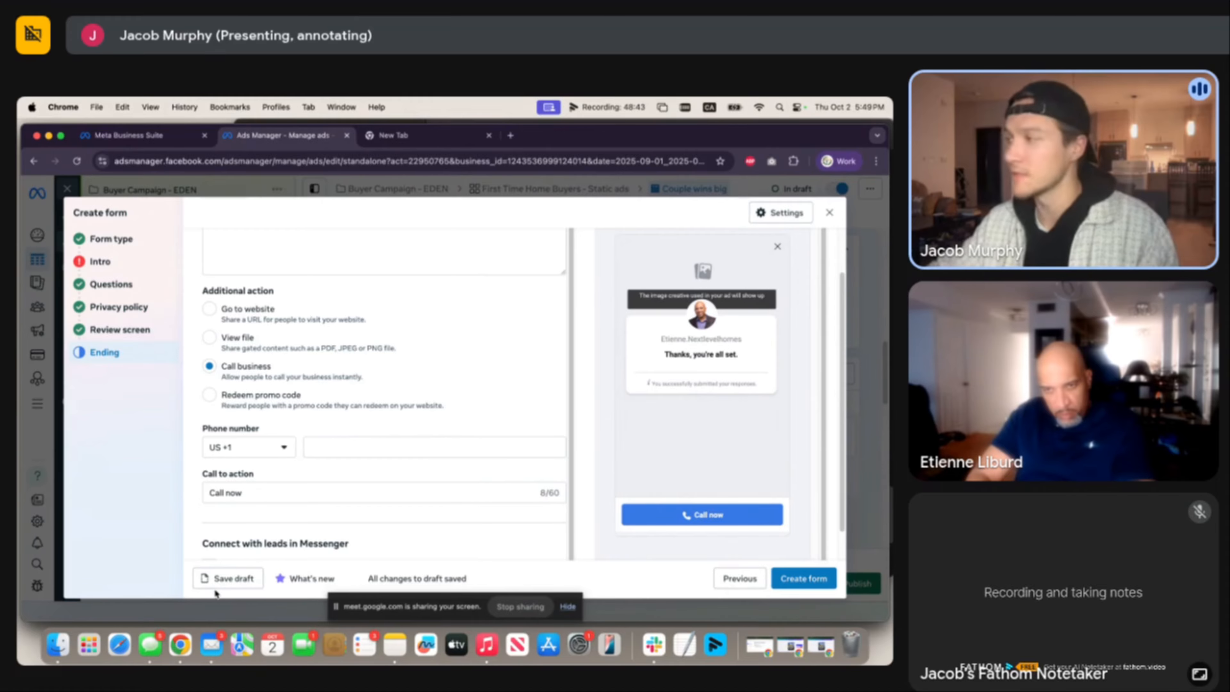
Close the form, start an Image ad creative, and upload ad templates.png as its image.
left_click(216, 579)
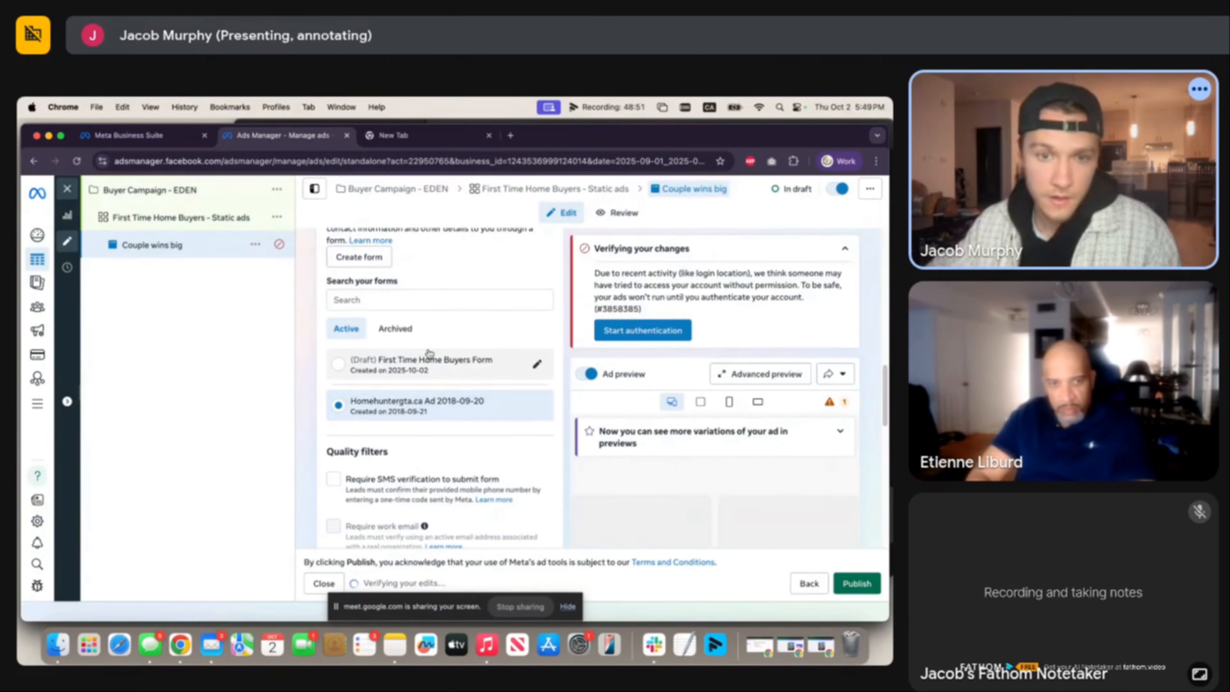
scroll(463, 370, "down", 6)
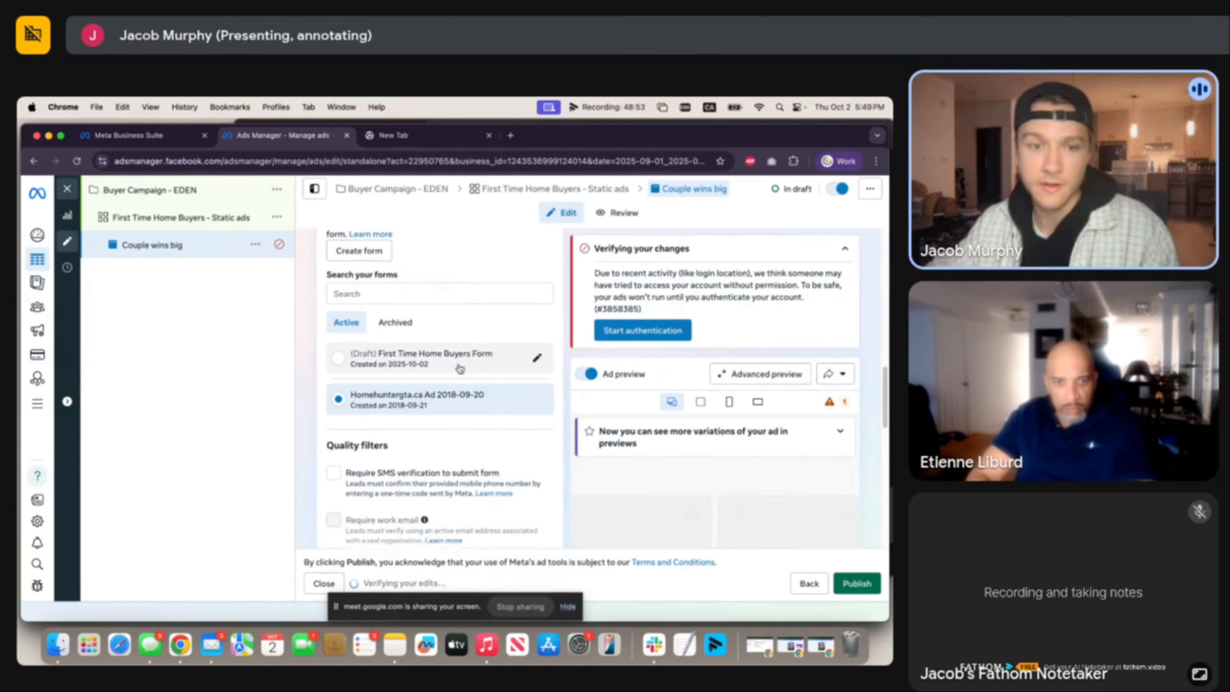
scroll(460, 369, "down", 2)
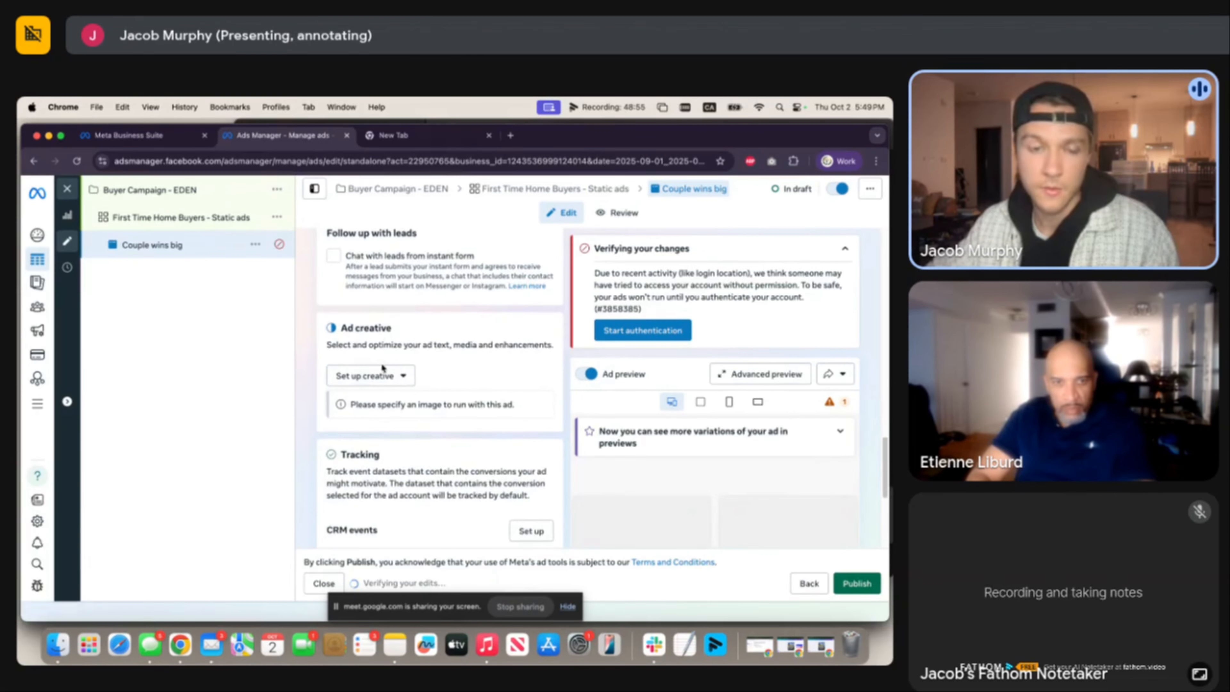
left_click(367, 376)
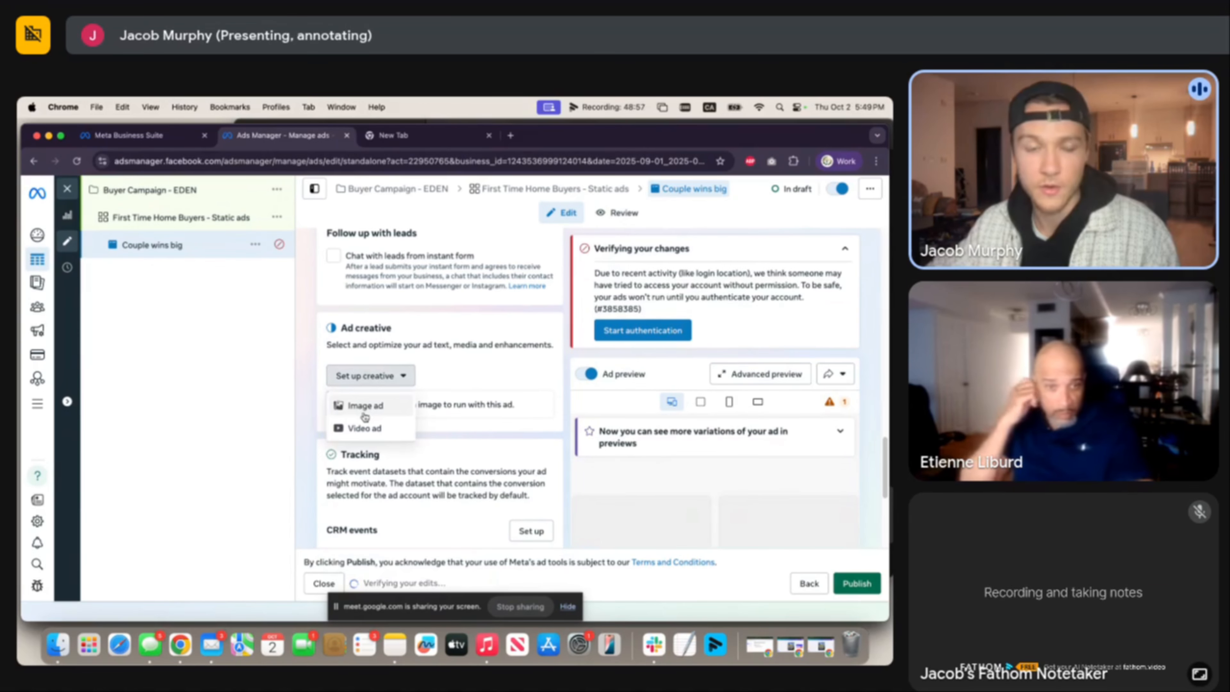
left_click(367, 408)
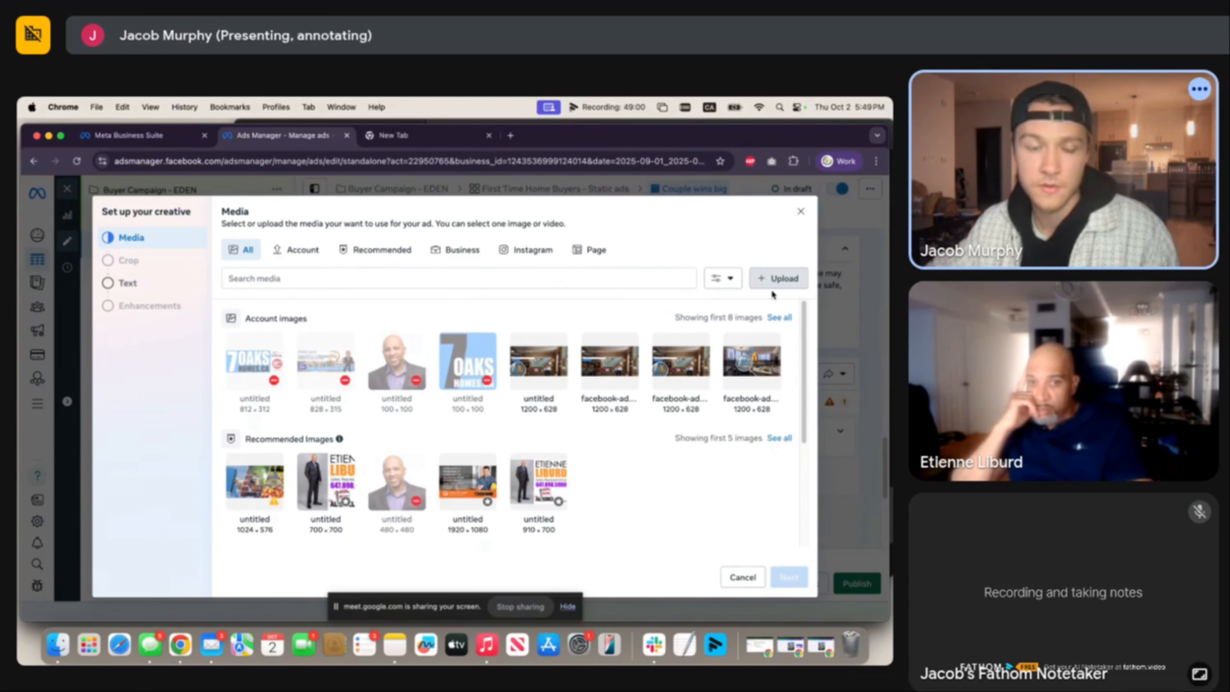
left_click(775, 280)
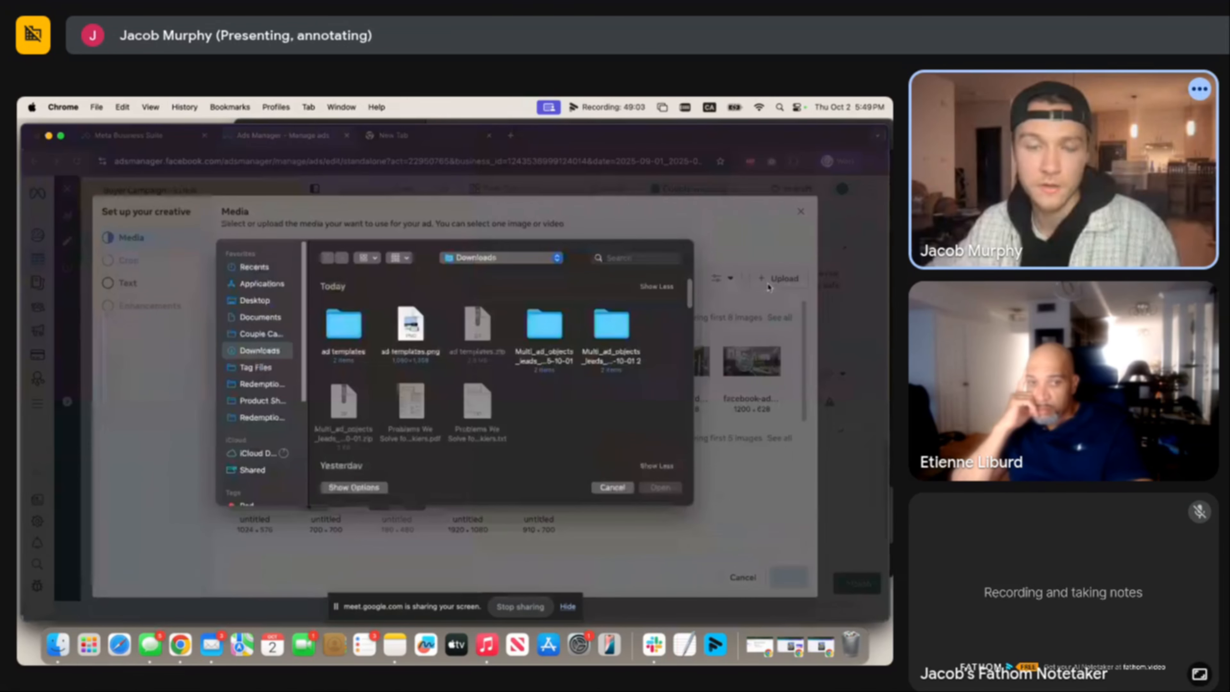
double_click(409, 324)
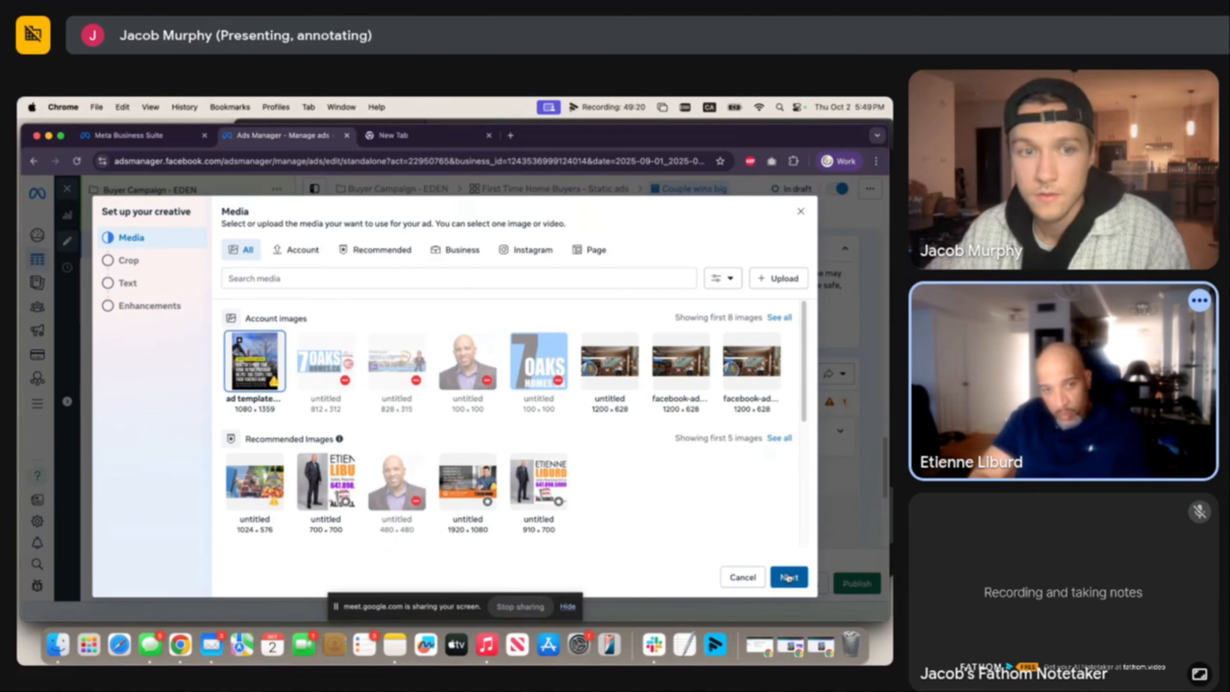
left_click(788, 578)
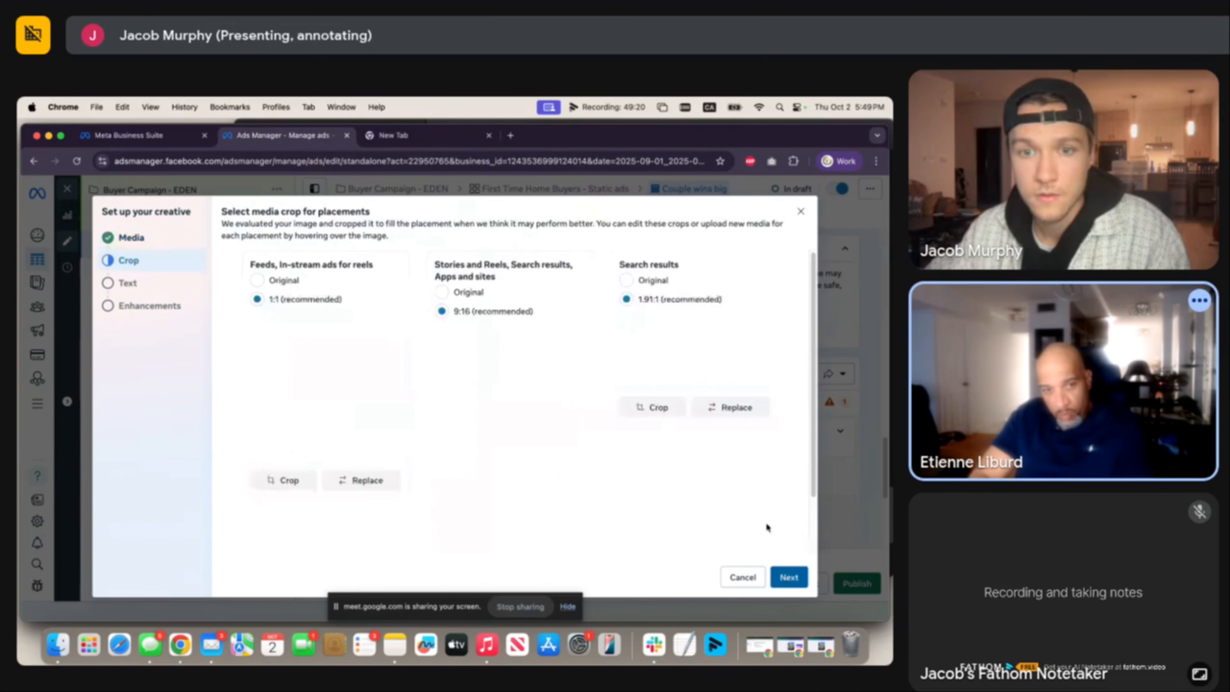
Use the Original uncropped image for feeds, stories and reels, and search results placements.
left_click(261, 386)
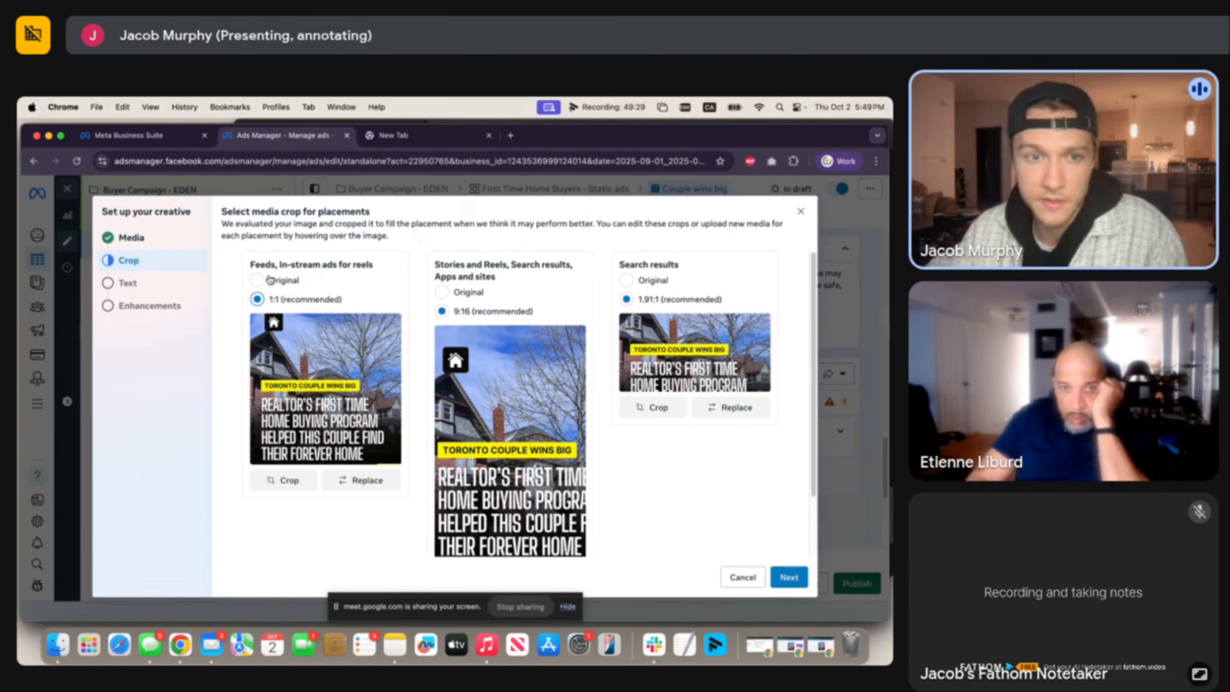
left_click(278, 281)
left_click(442, 292)
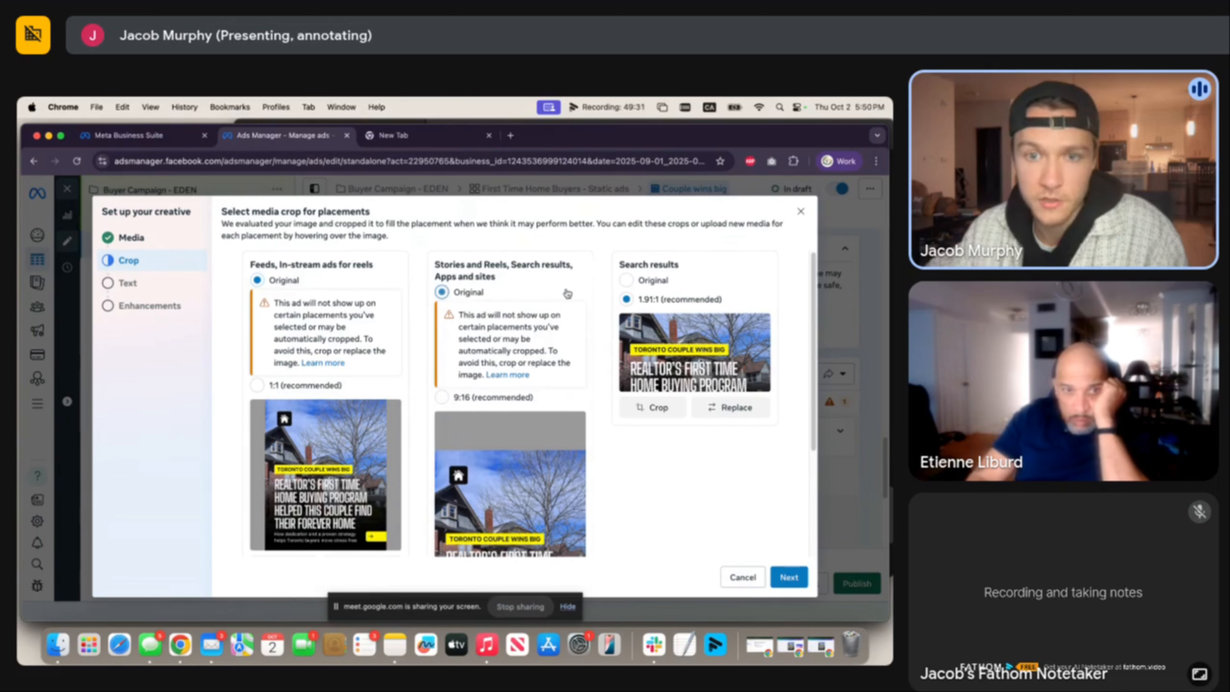
left_click(630, 284)
scroll(707, 439, "down", 5)
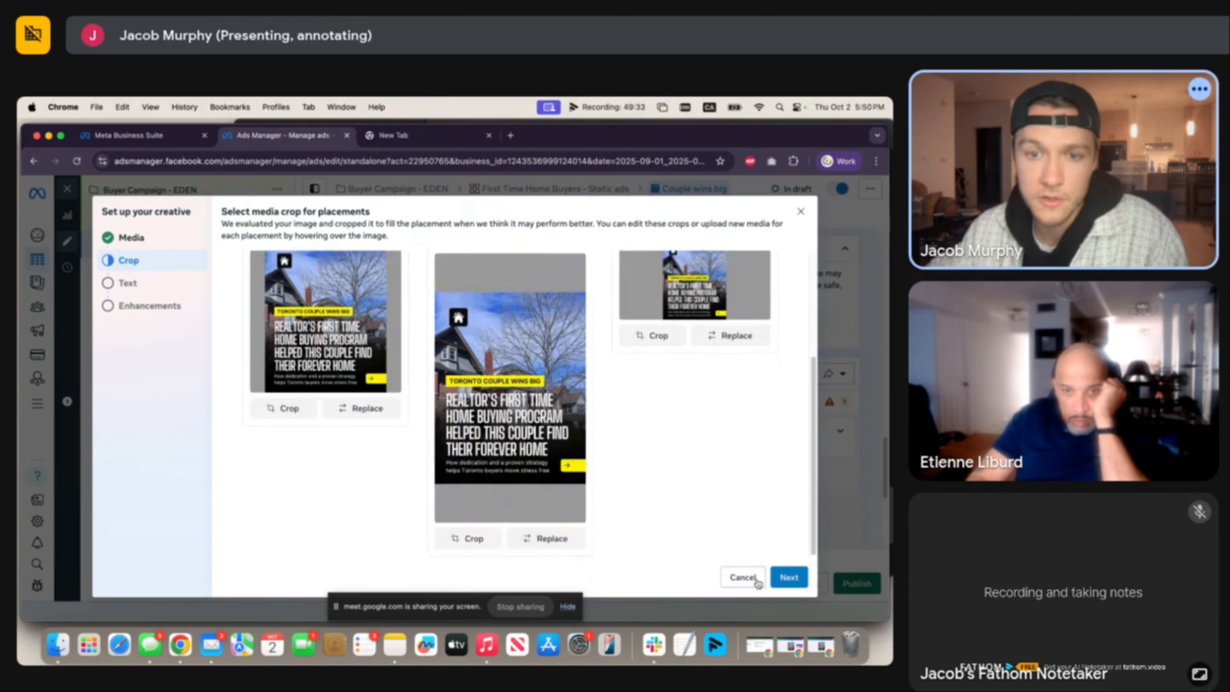
left_click(788, 581)
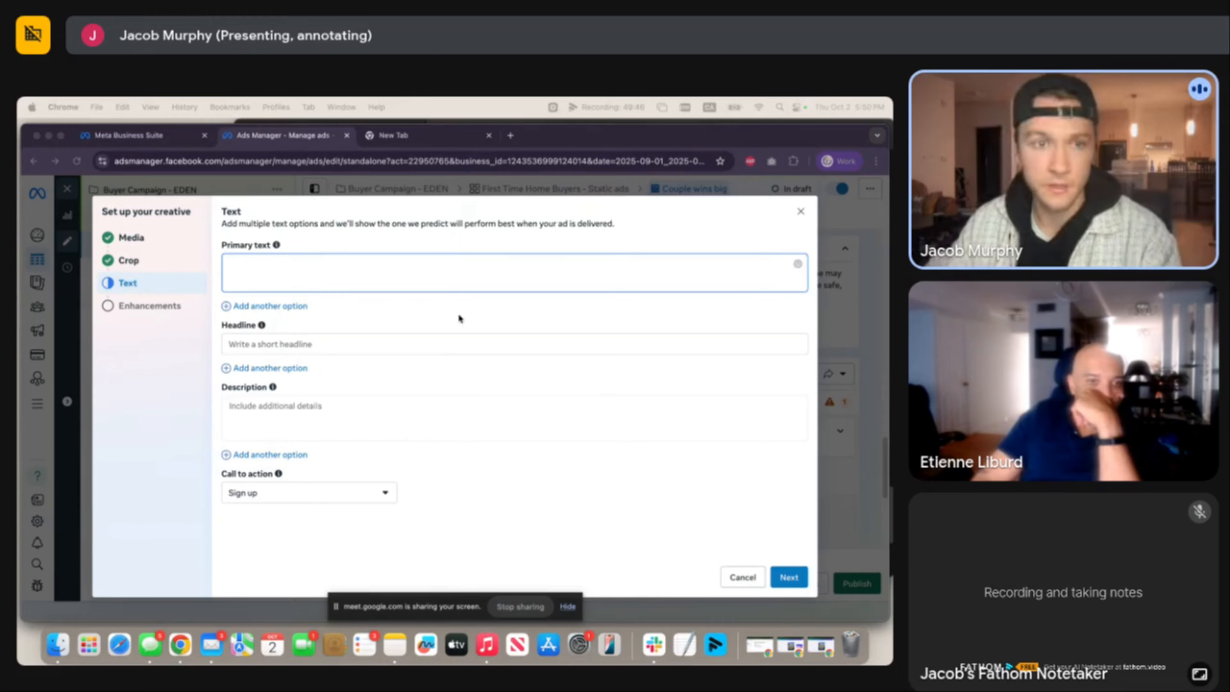
Paste the prepared primary text and add a blank line after the Toronto opening question.
left_click(409, 268)
type("🏡 Ready to stop renting and own your first home in Toronto? Our proven program helps first-time buyers like you: ✅ Find the perfect home within your budget ✅ Navigate the buying process stress-free ✅ Make your $35K down payment work smarter  Start your journey to homeownership today!")
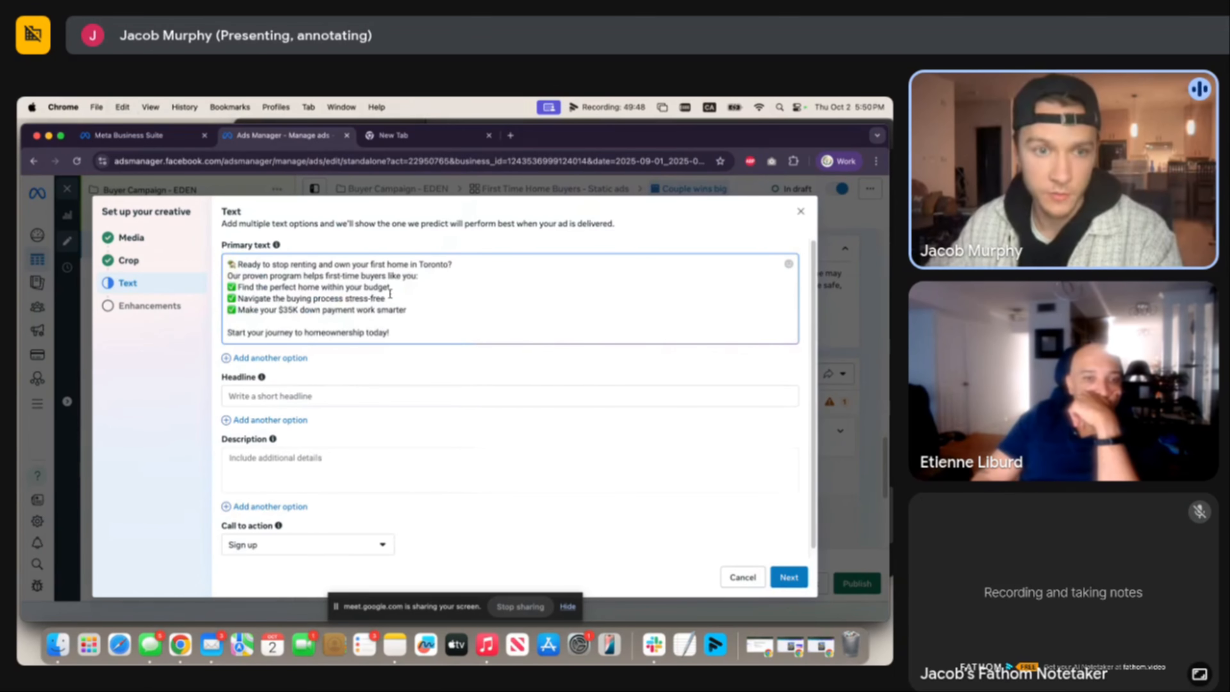
left_click(452, 265)
key("Return")
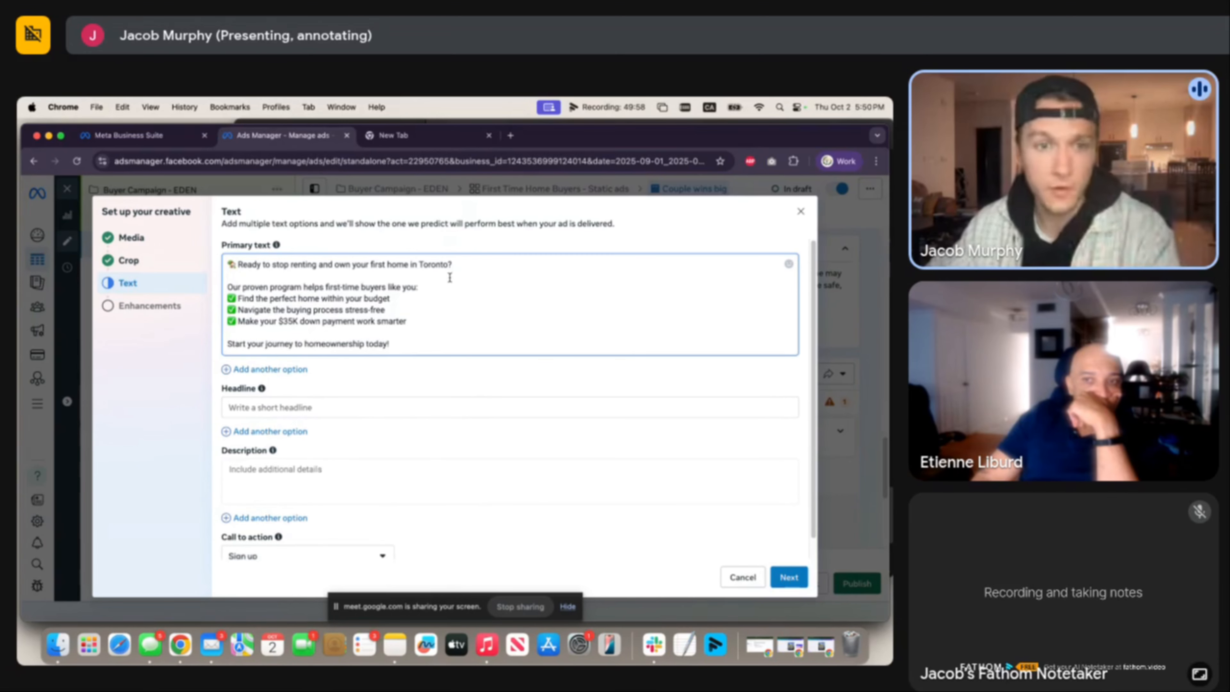
left_click_drag(262, 290, 339, 286)
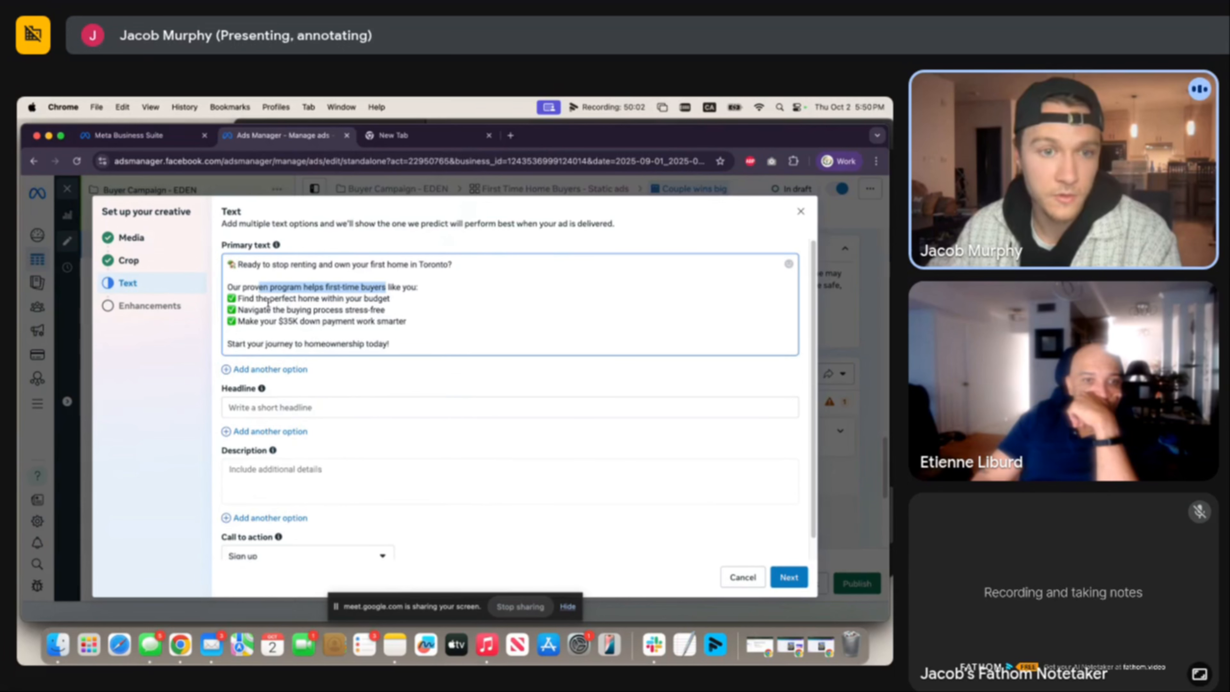
left_click_drag(250, 299, 342, 311)
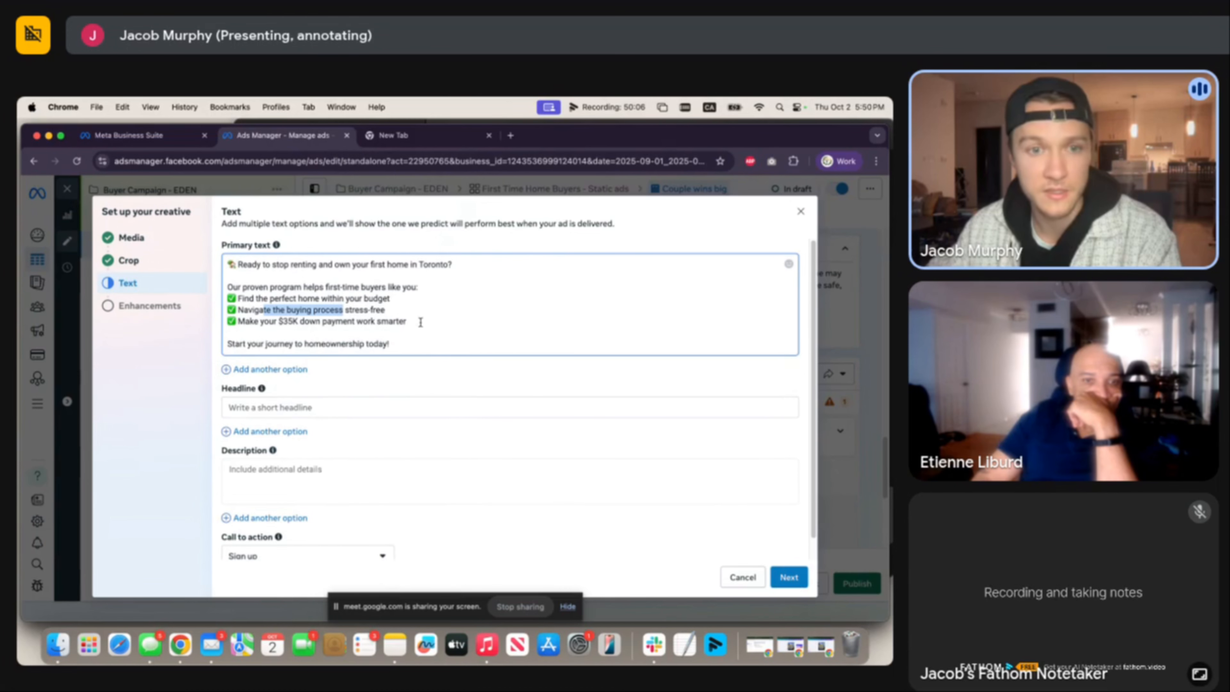
left_click_drag(421, 323, 242, 325)
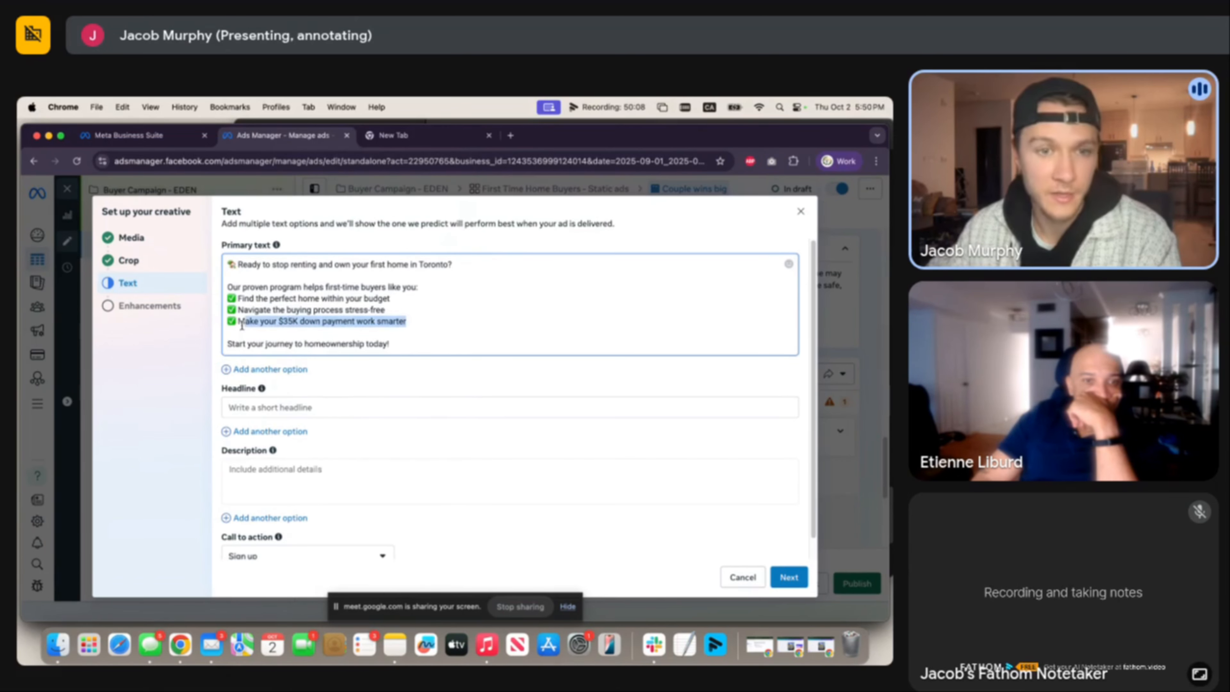
left_click(479, 330)
scroll(390, 329, "down", 1)
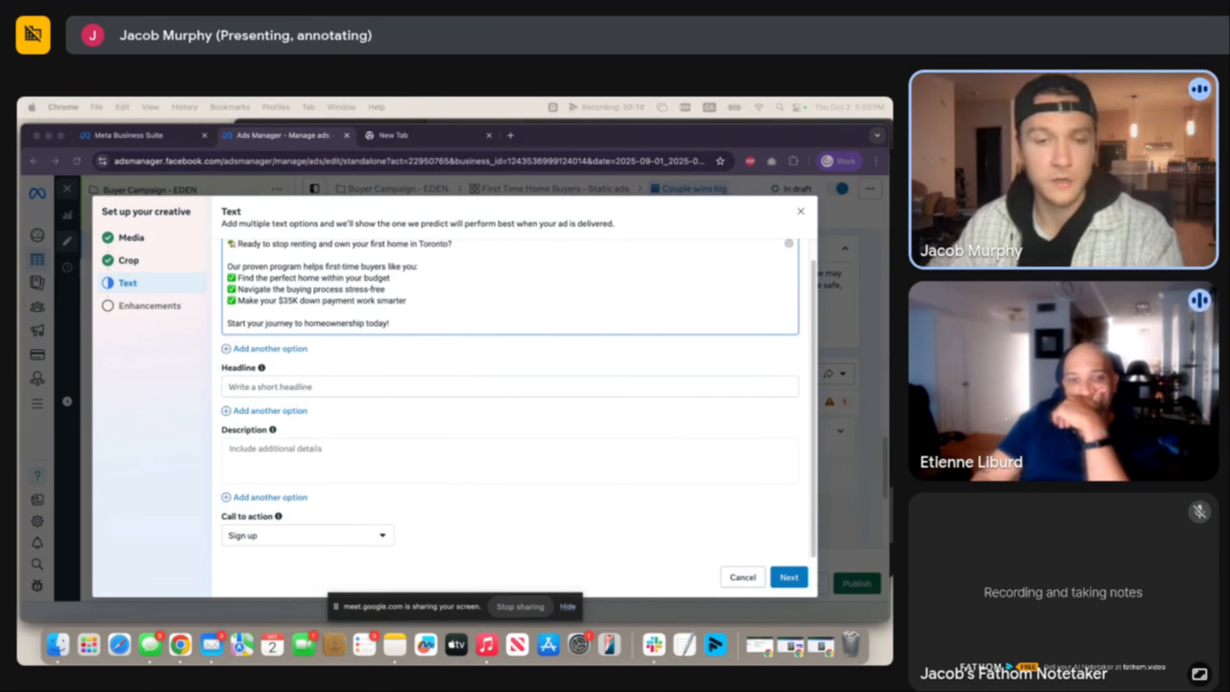
Set headline 'First-Time Buyers: Toronto Homes Made Easy', description 'See if you qualify!', and Learn more CTA.
left_click(271, 386)
type("First-Time Buyers: Toronto Homes Made Easy")
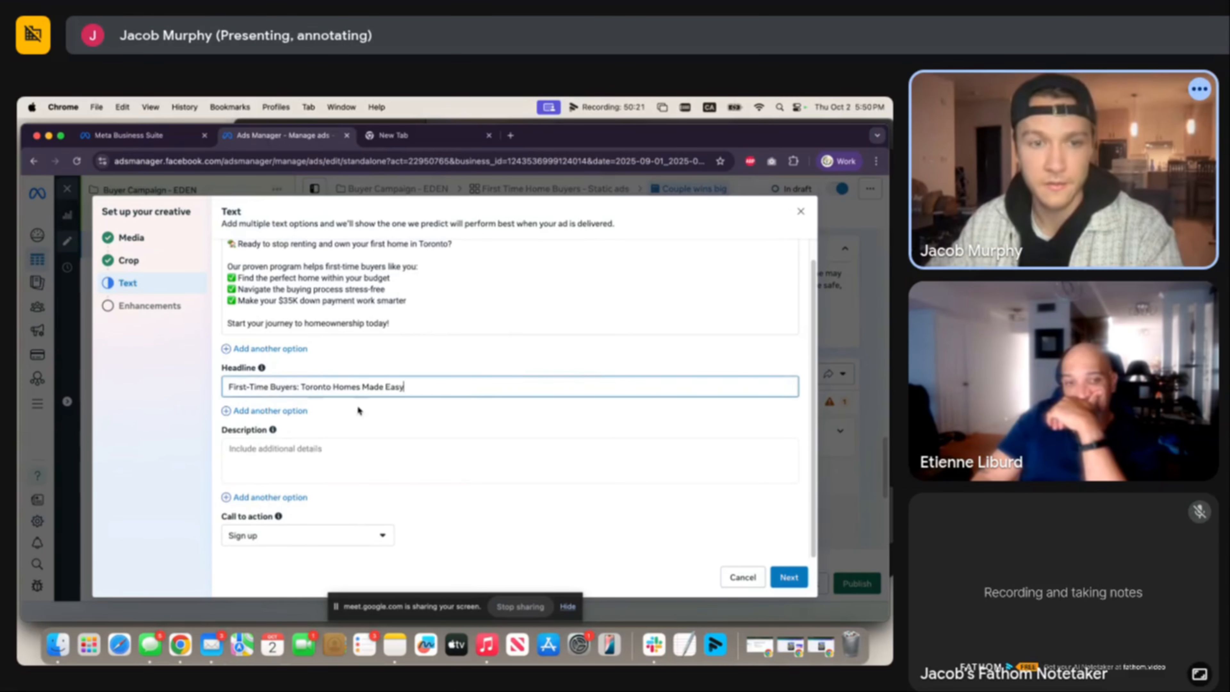
left_click(404, 464)
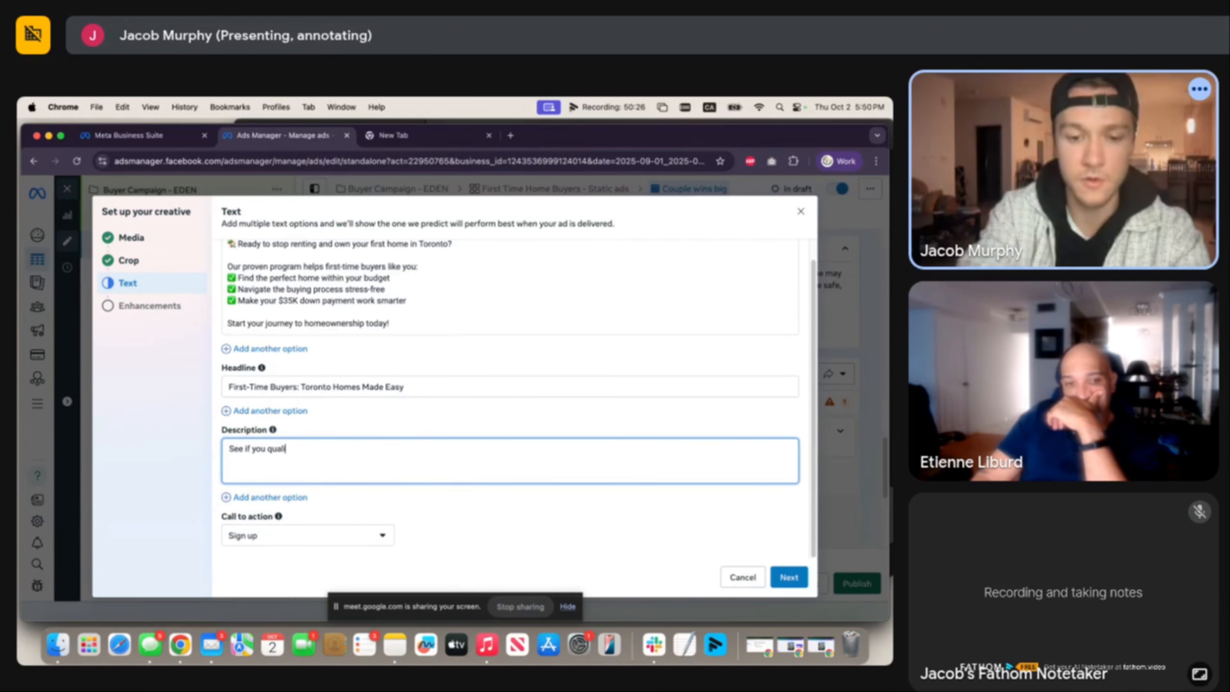
type("See if you qualify!")
left_click(357, 537)
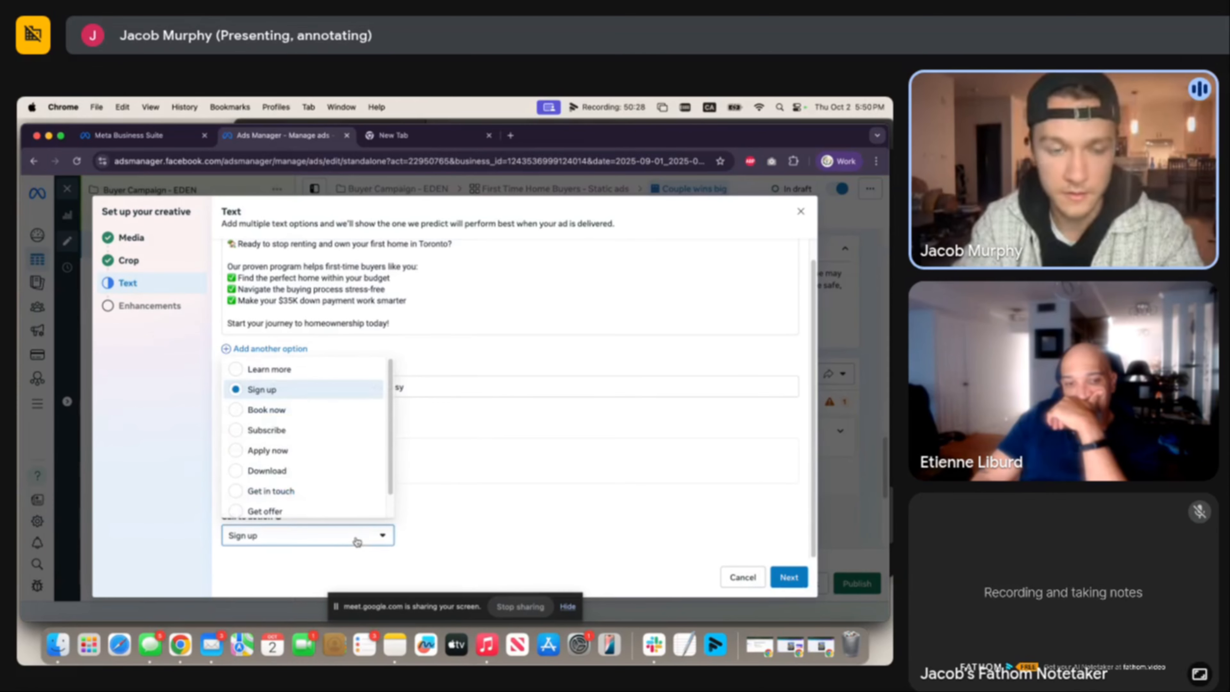
left_click(353, 375)
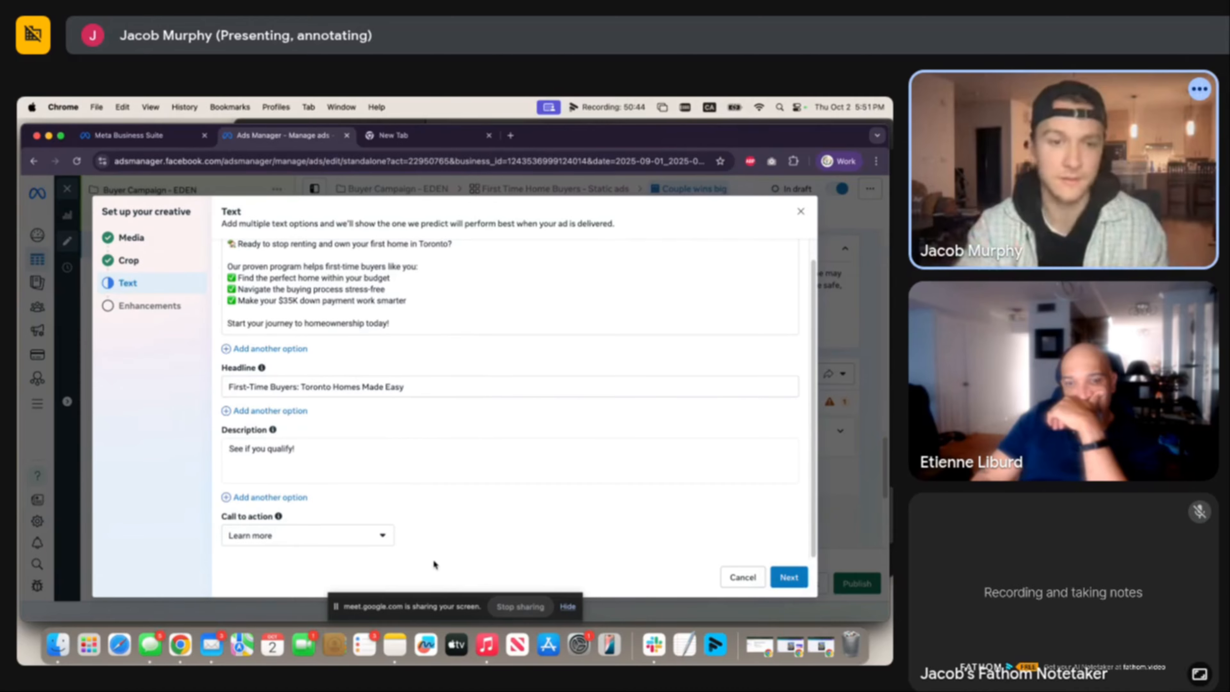
scroll(451, 519, "up", 1)
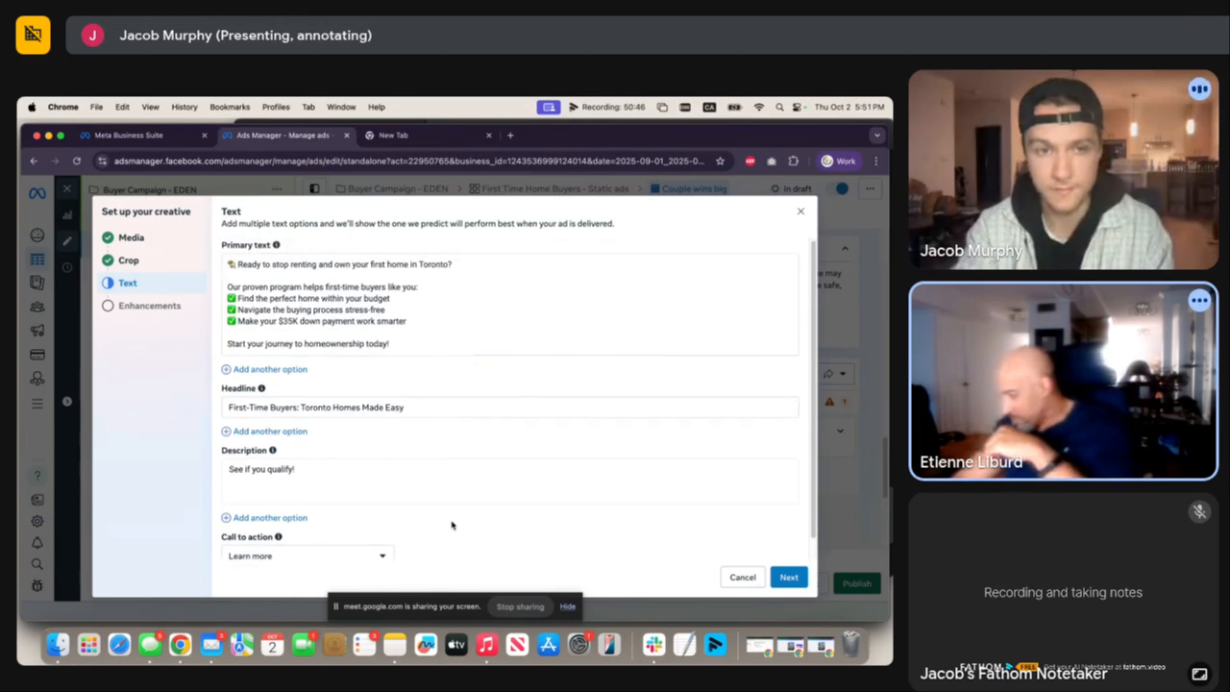
scroll(451, 520, "down", 1)
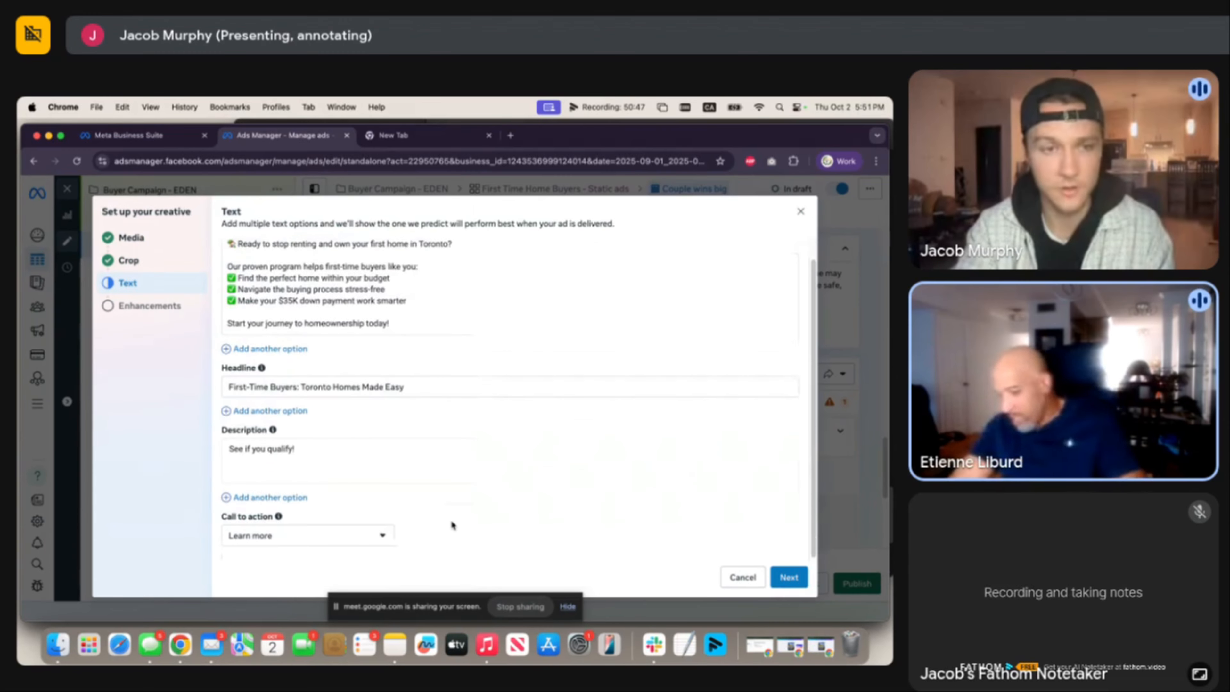
left_click(784, 573)
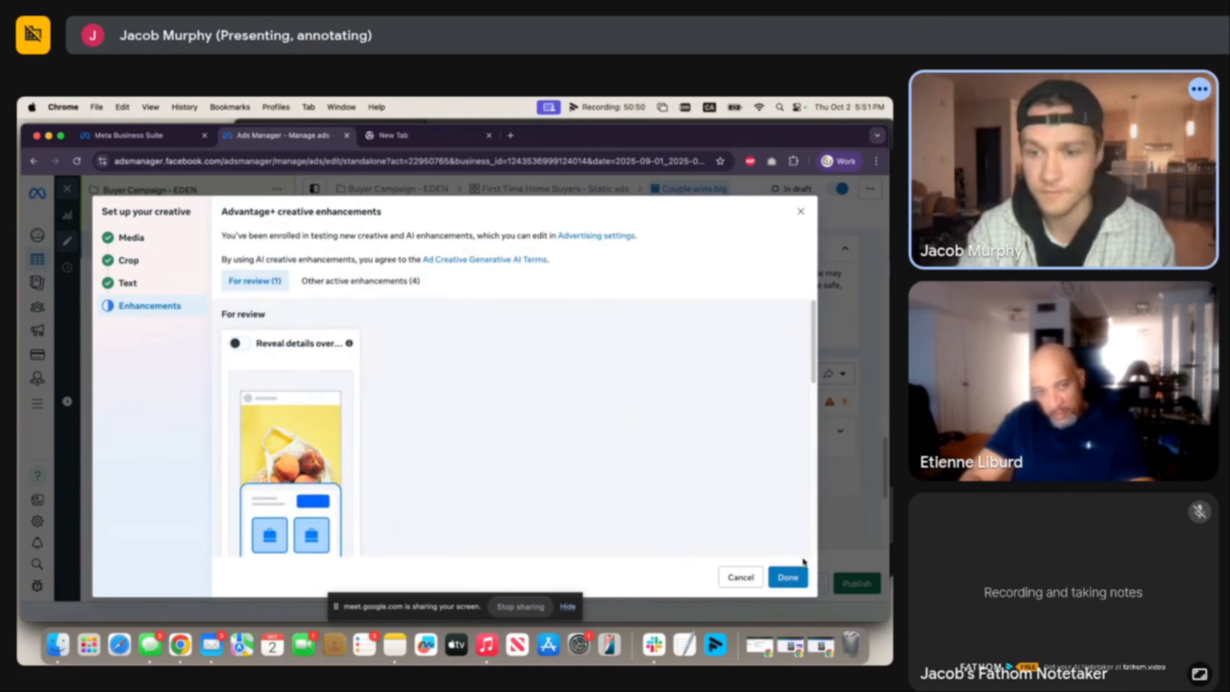
Finish the Advantage+ enhancements and review the Couple wins big ad preview in the editor.
left_click(794, 577)
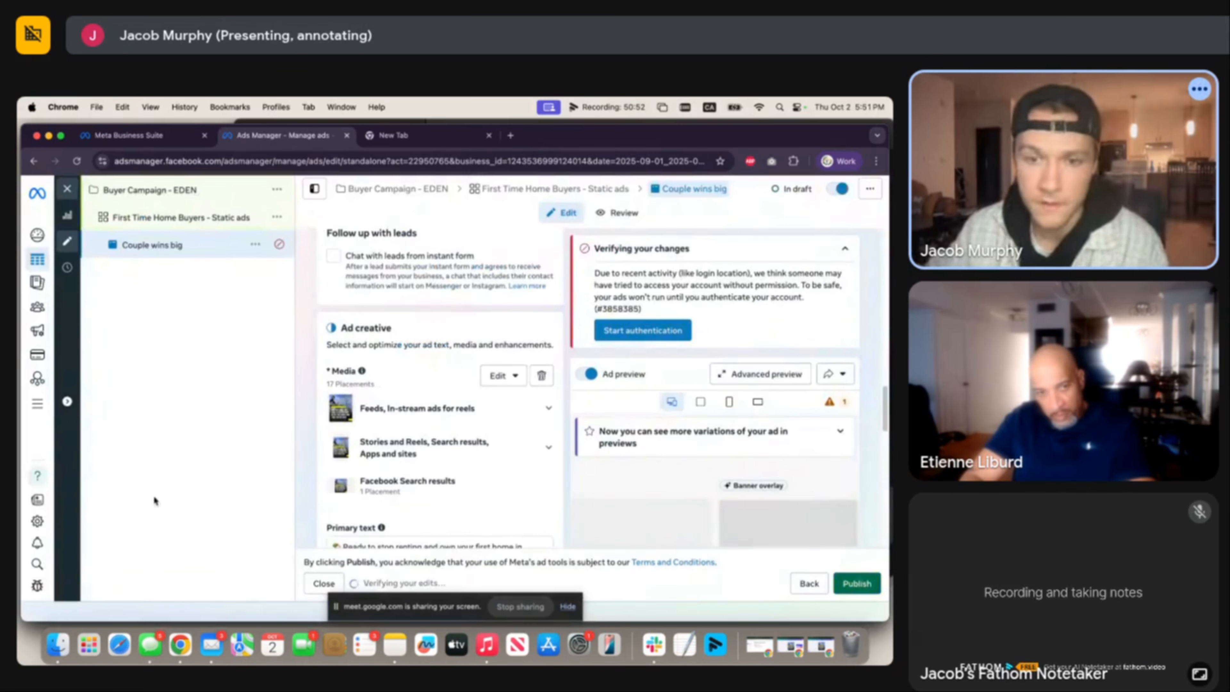
scroll(701, 369, "down", 5)
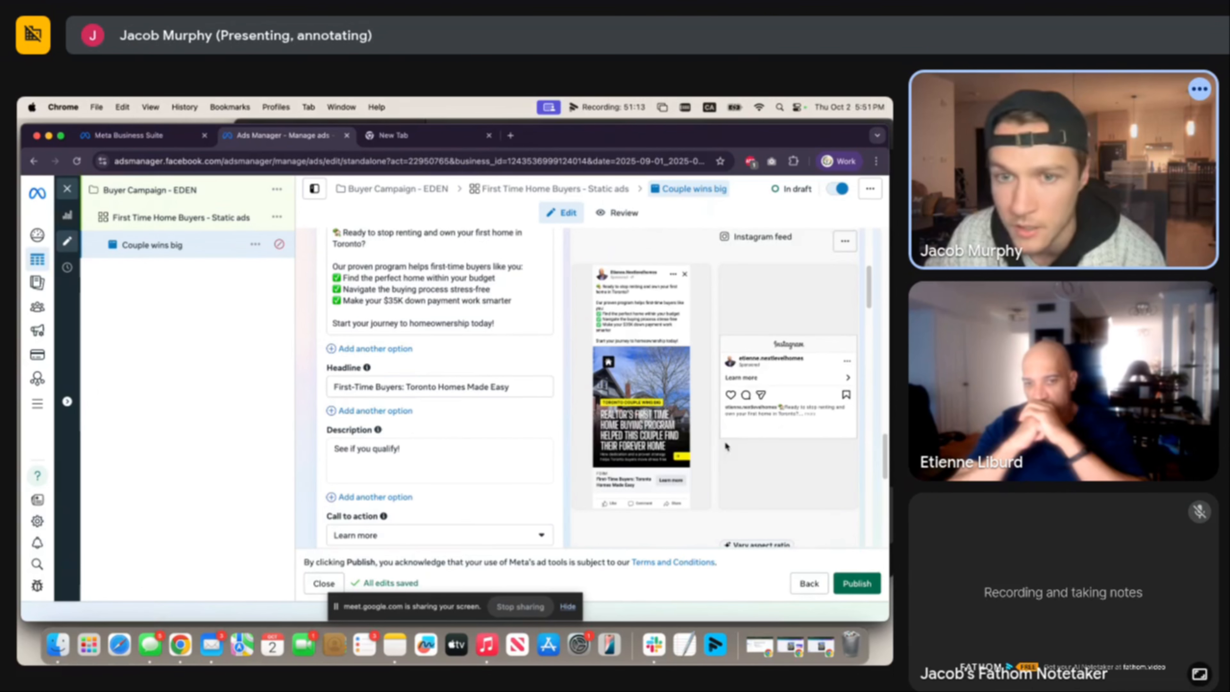
scroll(708, 438, "up", 3)
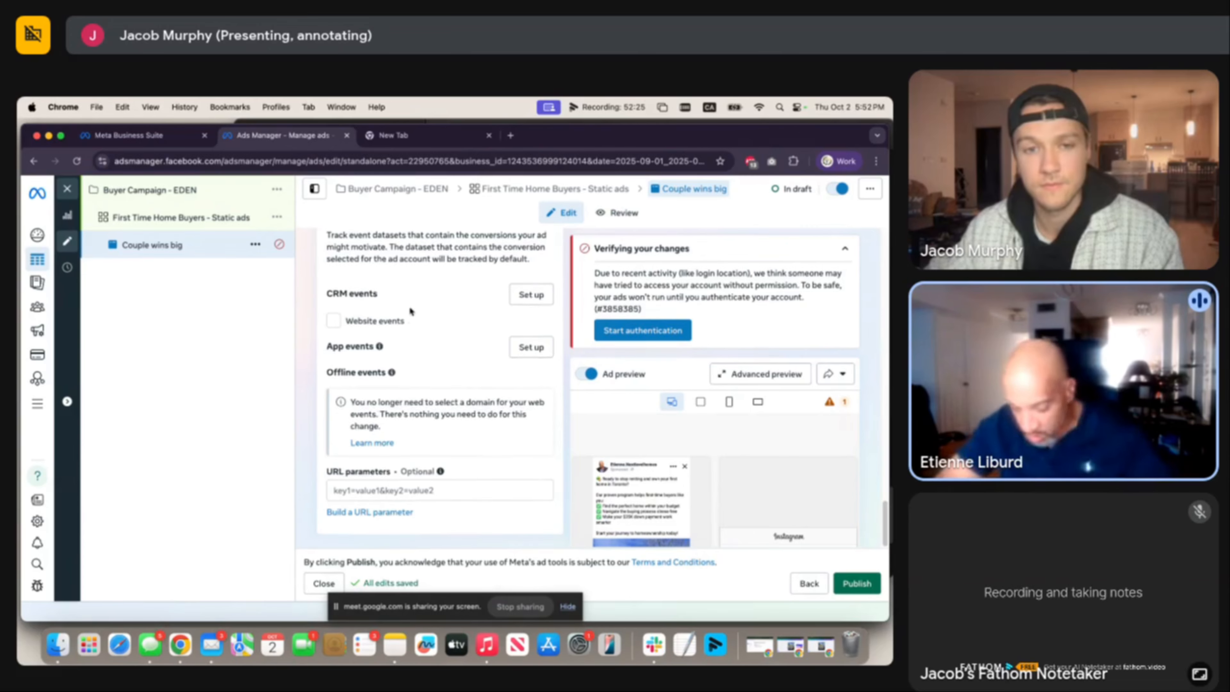
scroll(411, 311, "up", 20)
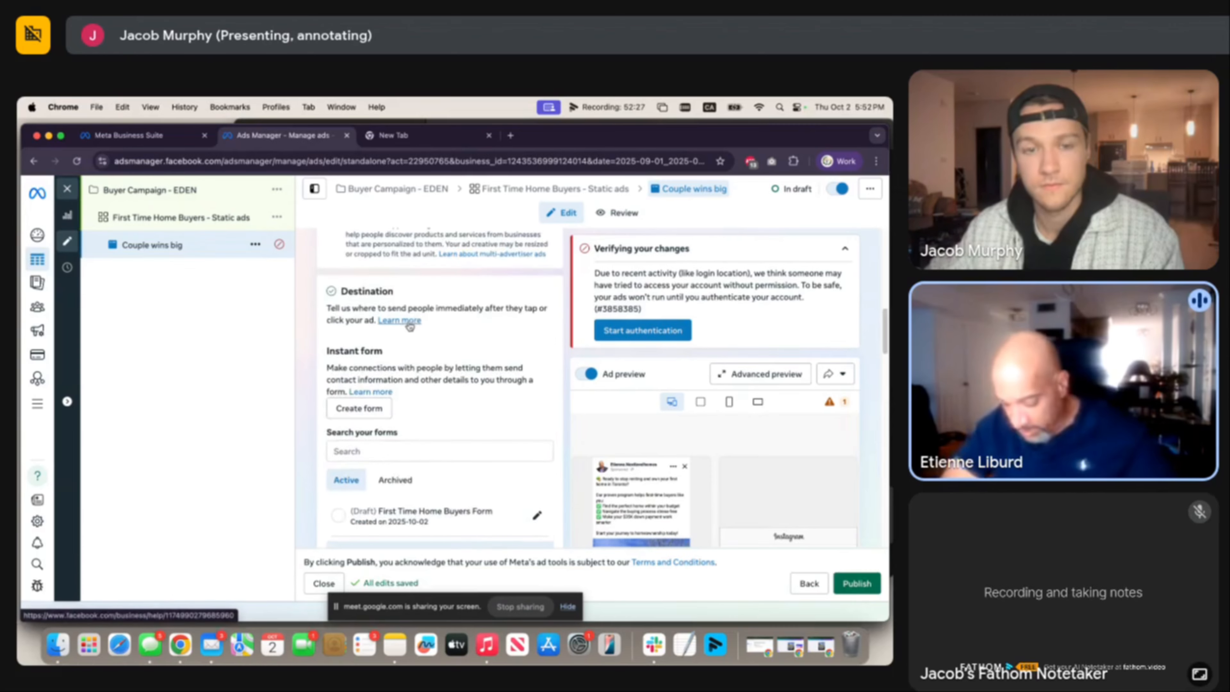
scroll(411, 326, "up", 10)
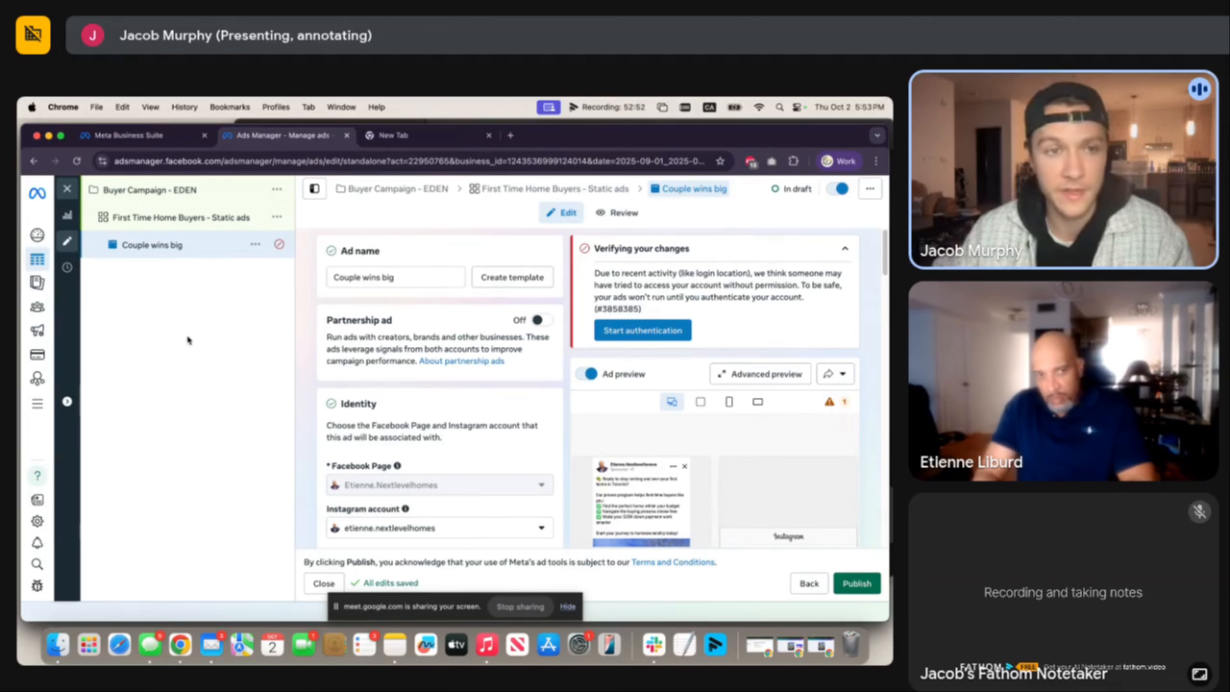
Duplicate Couple wins big as one copy in the original campaign, keeping the copy's name.
left_click(256, 244)
left_click(285, 291)
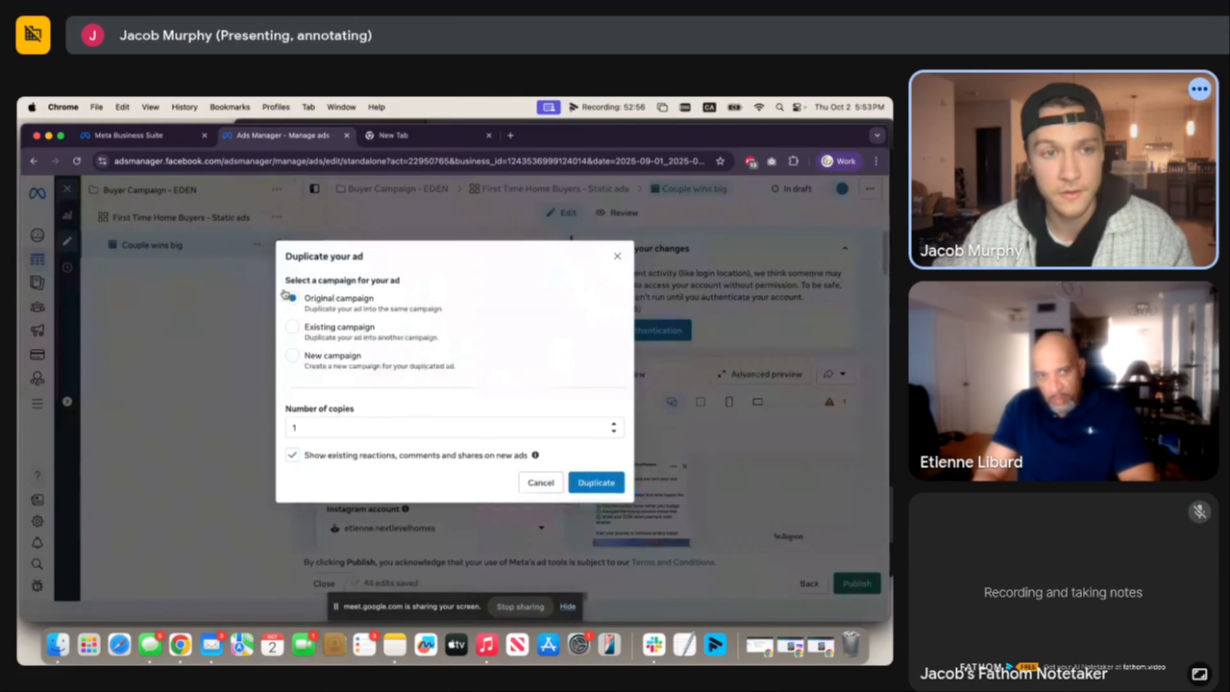
left_click(594, 482)
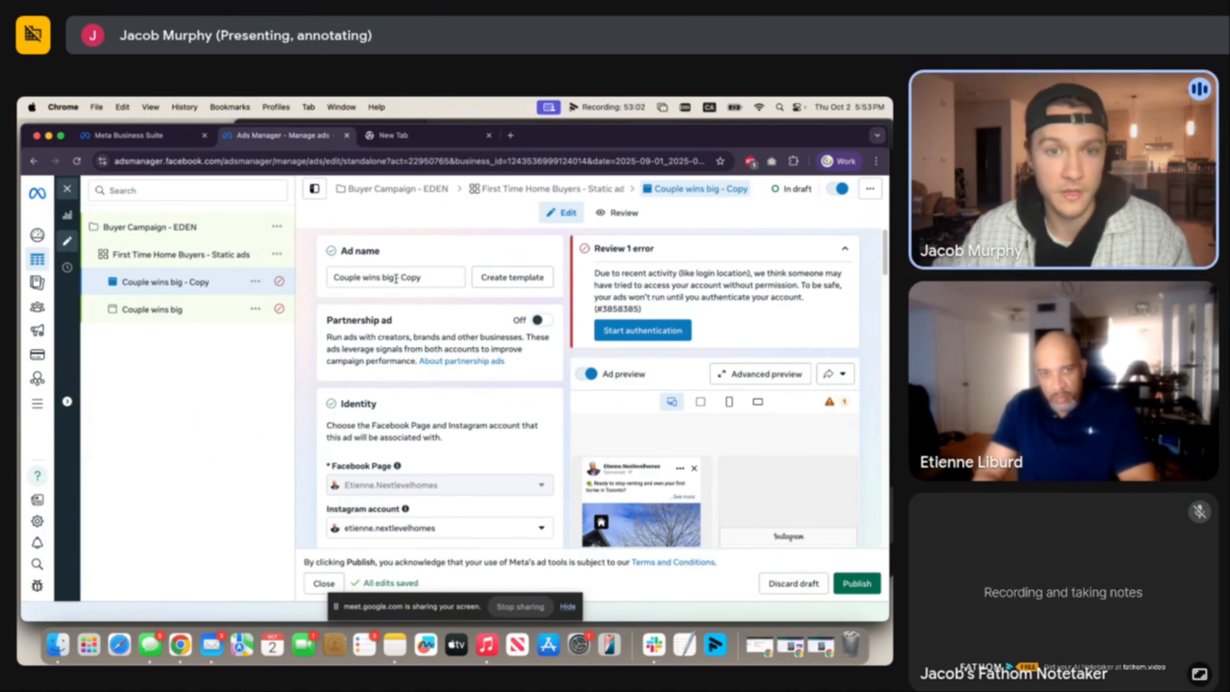
left_click_drag(396, 279, 313, 283)
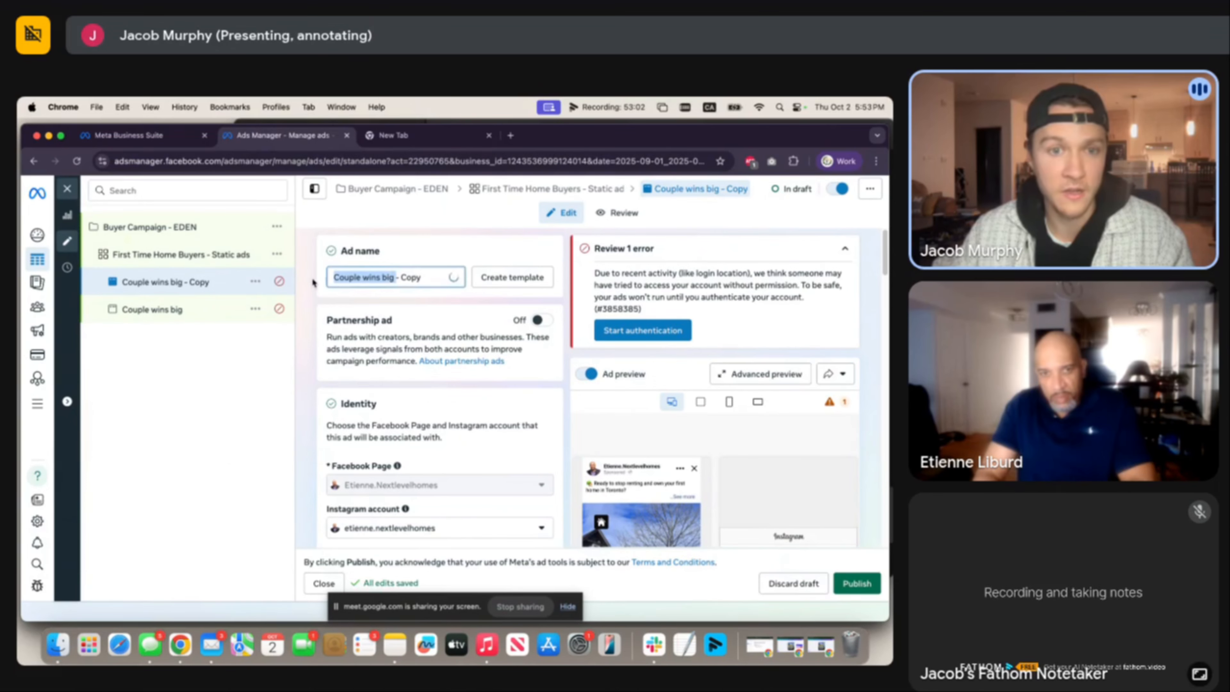
left_click(419, 250)
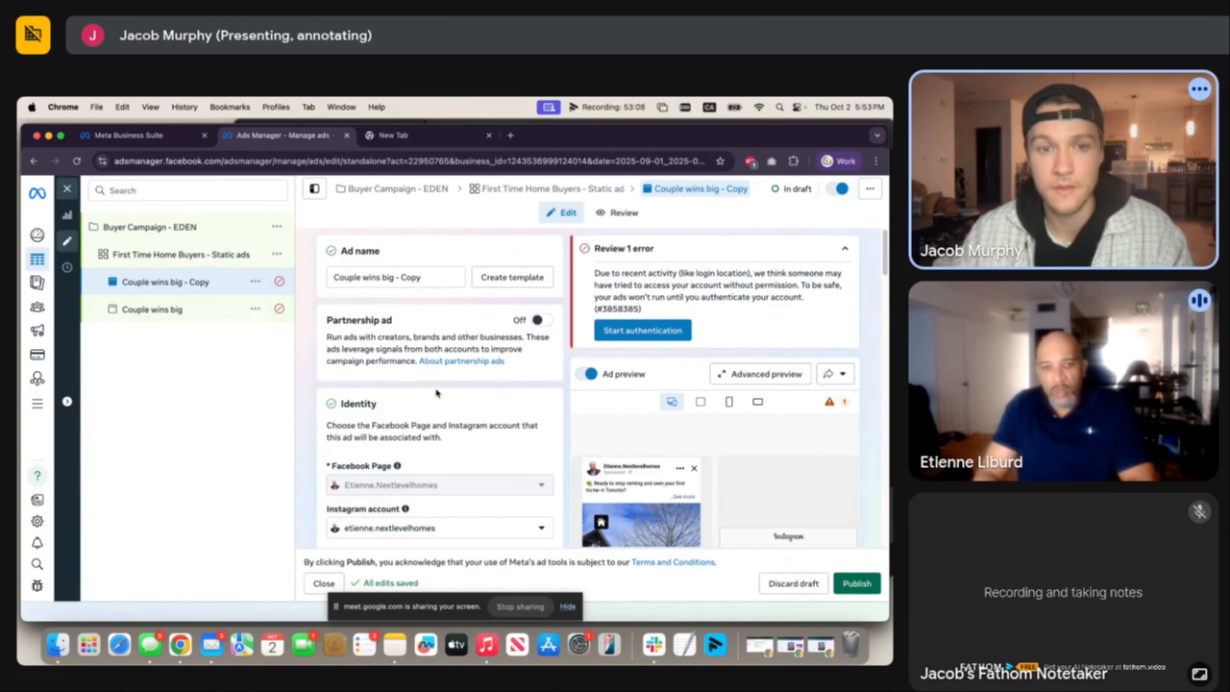
Scroll the ads table to check both drafts, each budgeted at $20.00 daily.
scroll(434, 390, "down", 10)
scroll(435, 391, "down", 10)
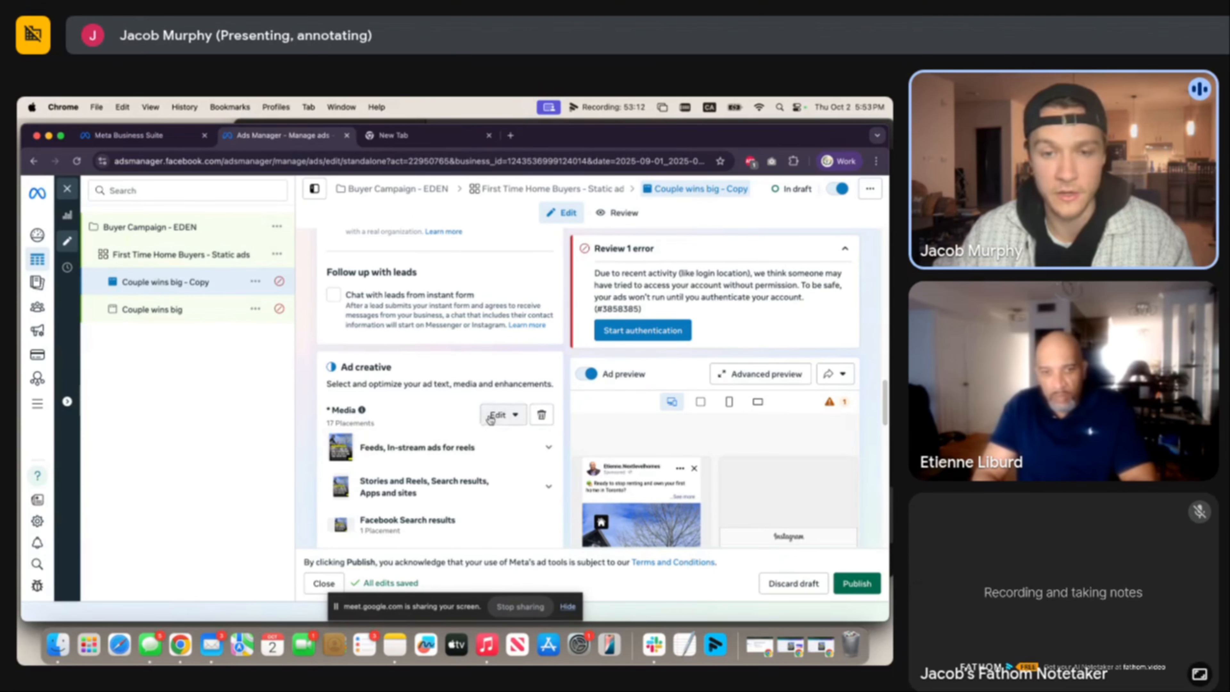
scroll(450, 435, "down", 3)
scroll(450, 435, "down", 9)
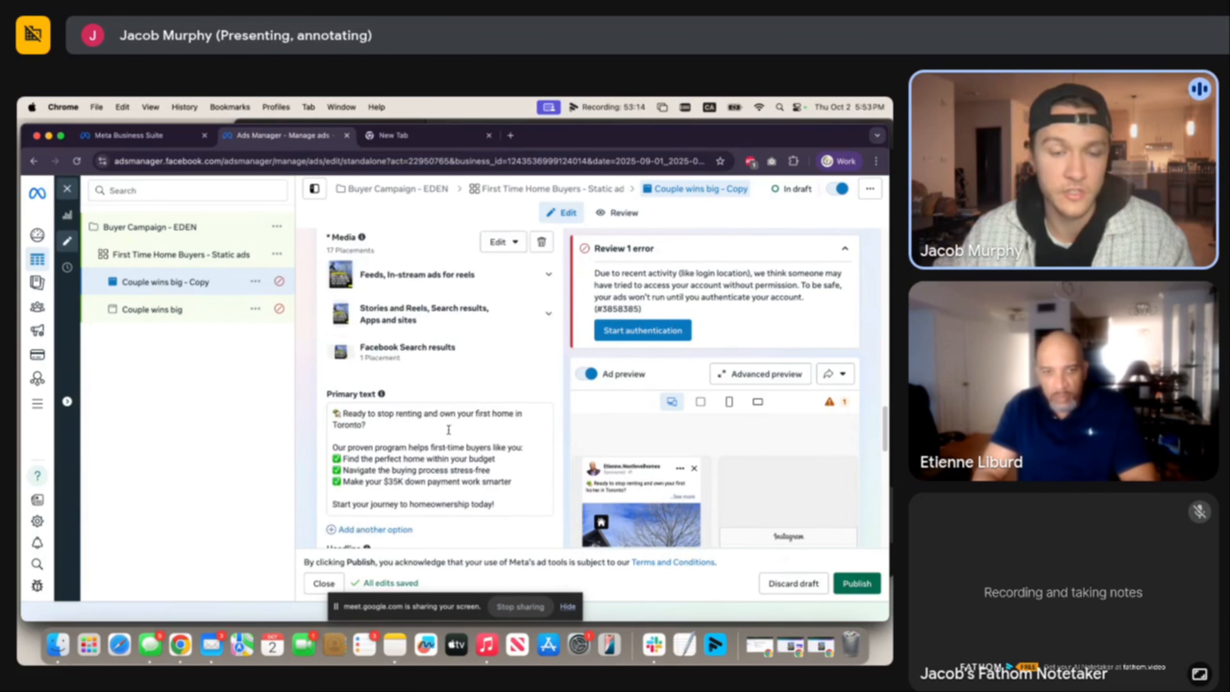
scroll(448, 432, "up", 8)
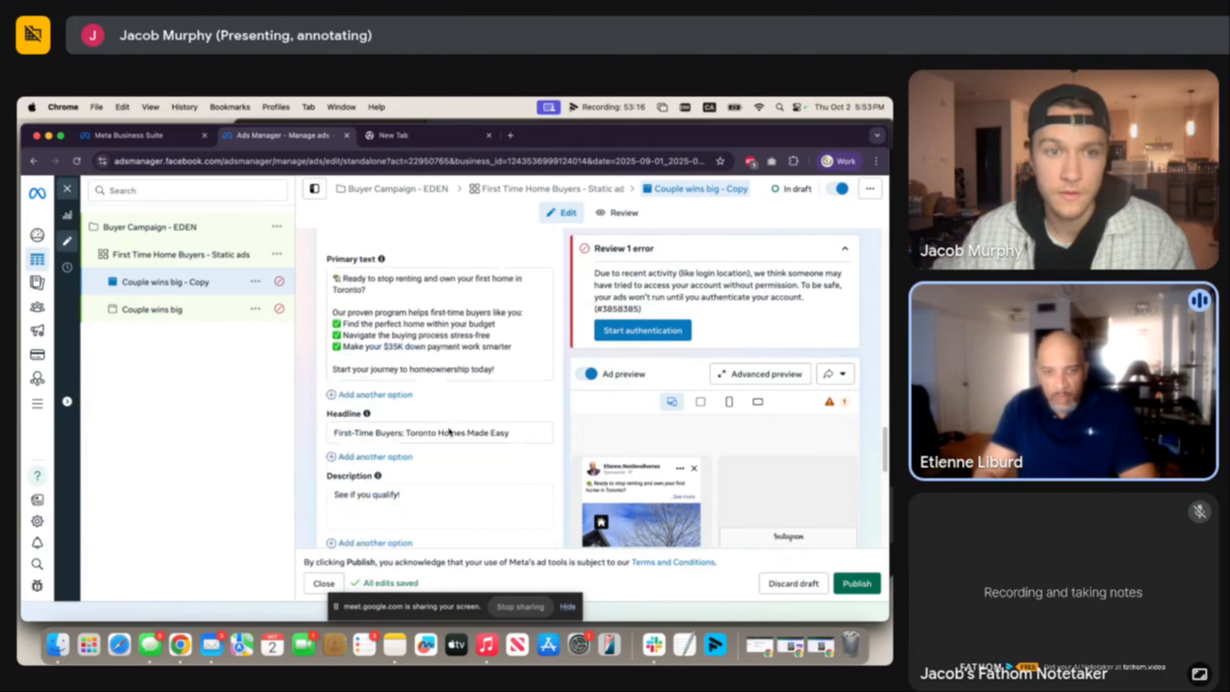
scroll(448, 426, "down", 20)
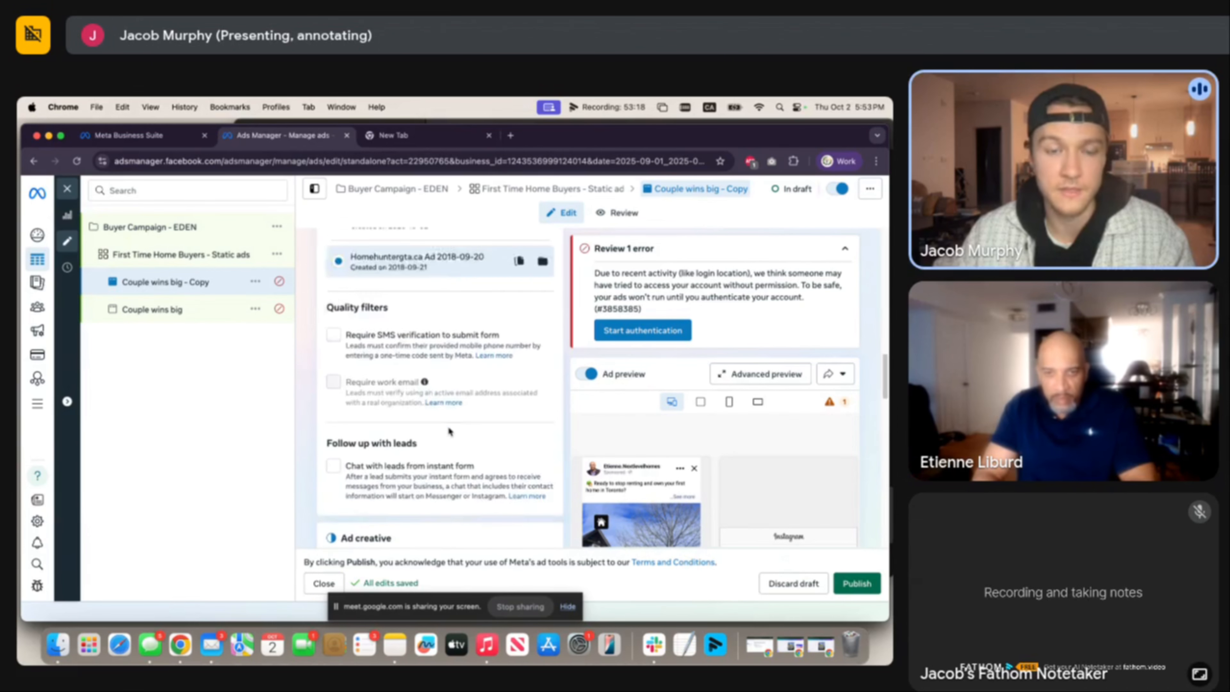
scroll(448, 427, "up", 8)
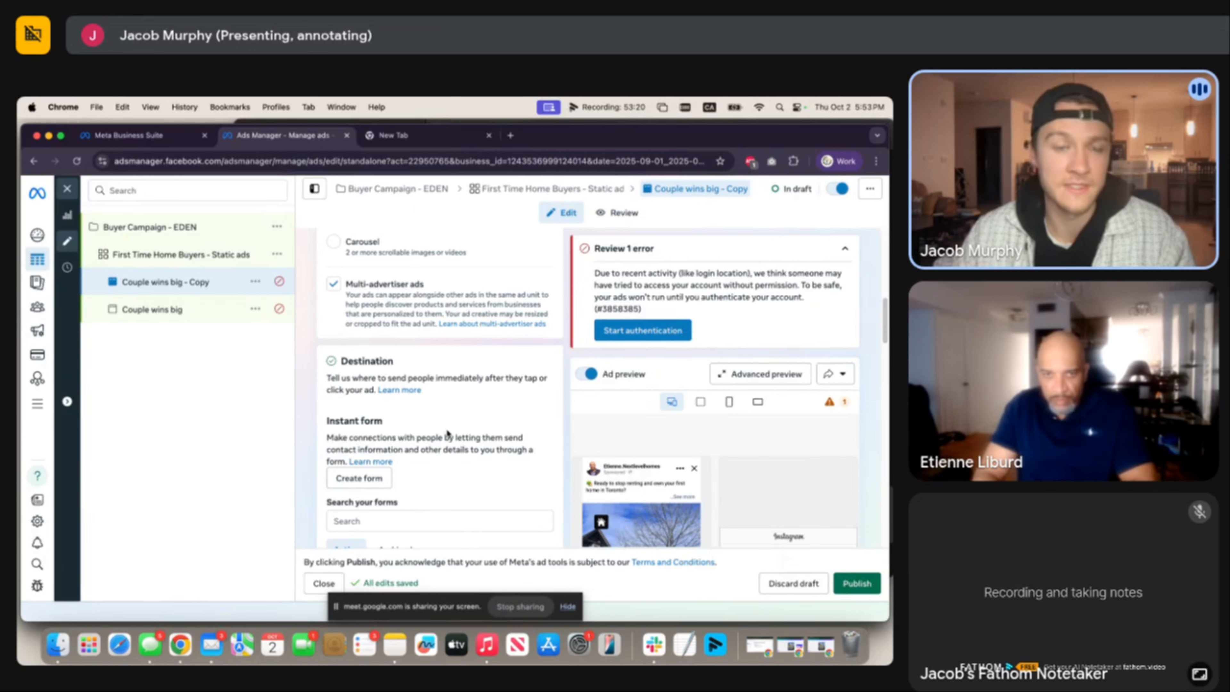
scroll(444, 432, "down", 4)
scroll(438, 433, "up", 10)
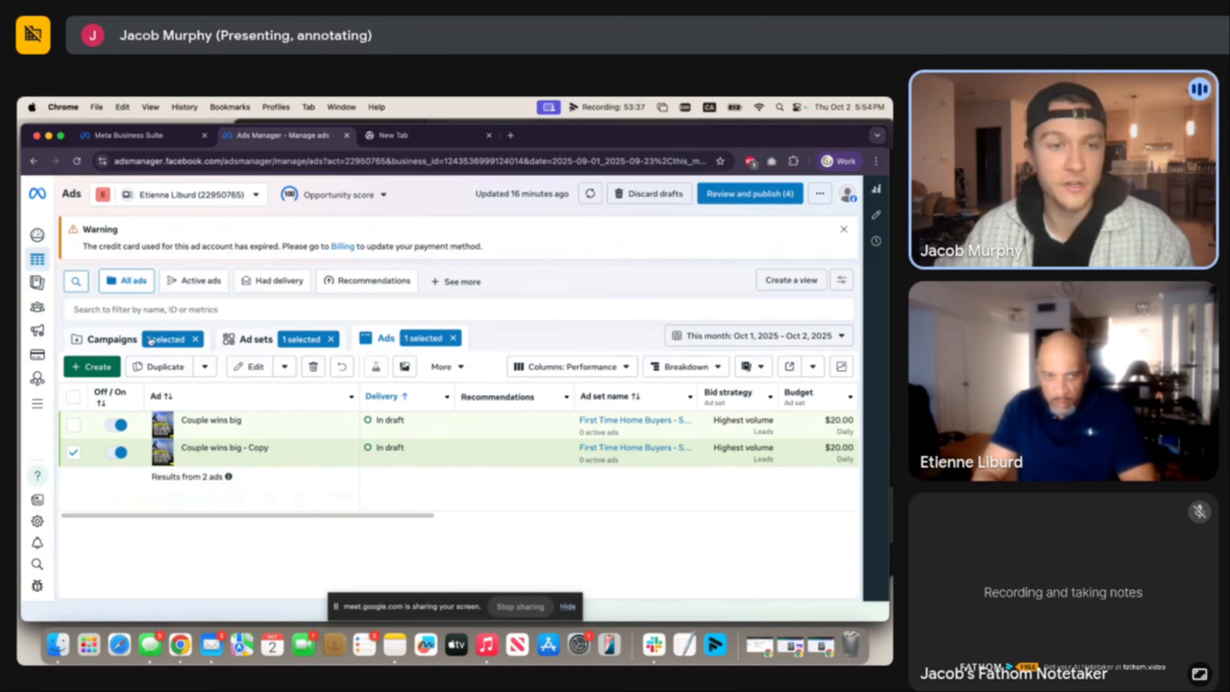
Open Buyer Campaign - EDEN from the Campaigns table and publish its draft changes.
left_click(112, 340)
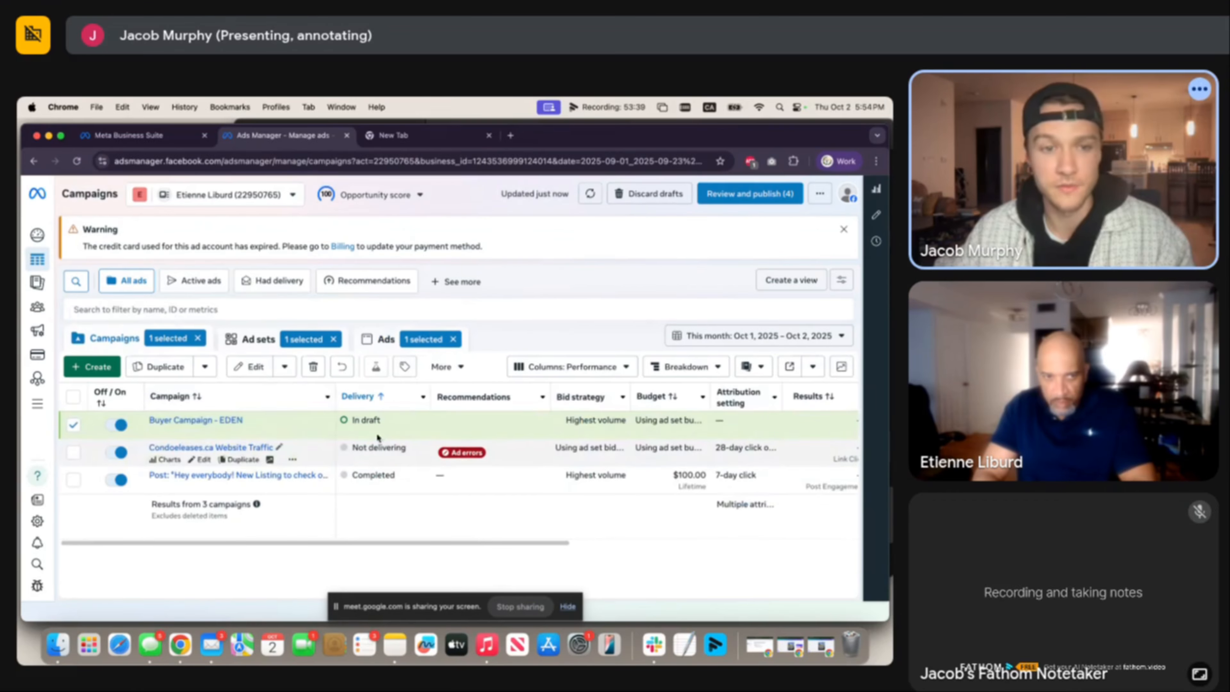
left_click(202, 432)
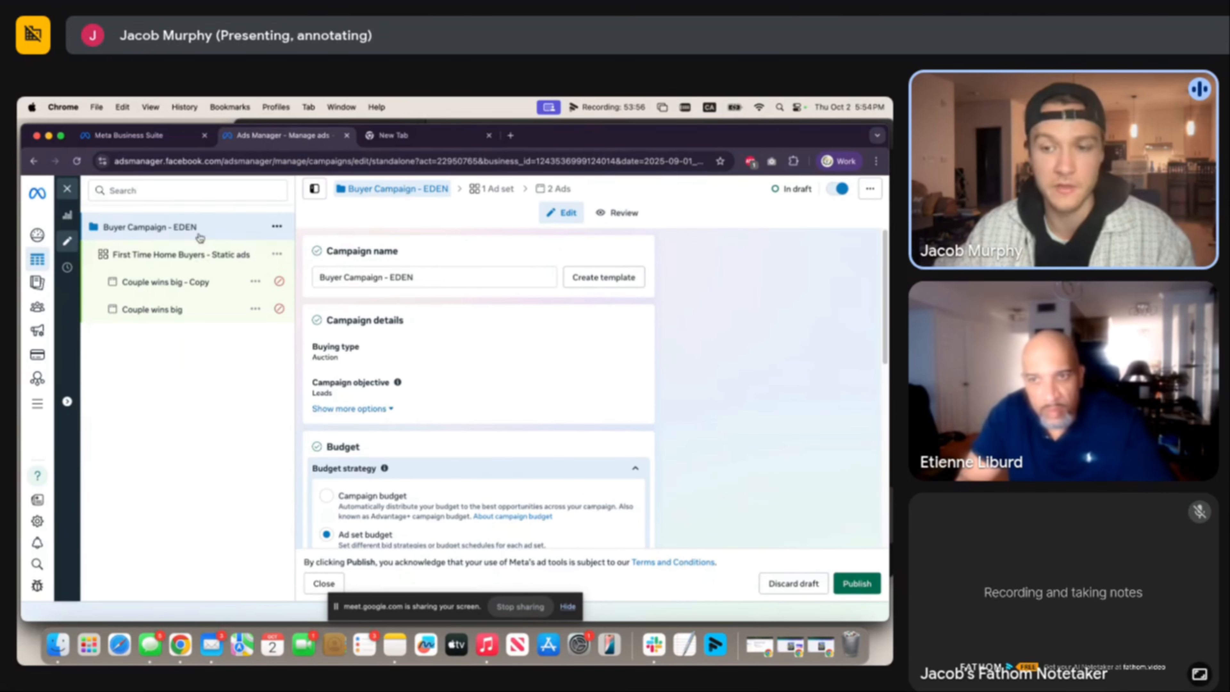
left_click(68, 189)
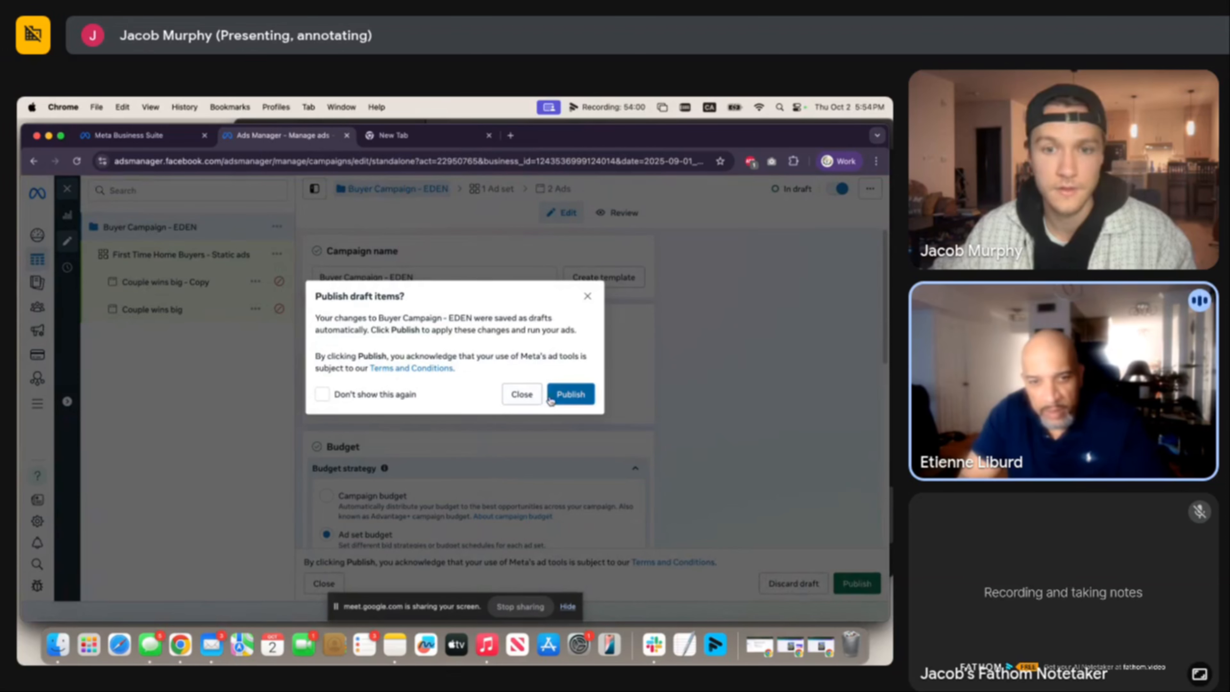
left_click(522, 394)
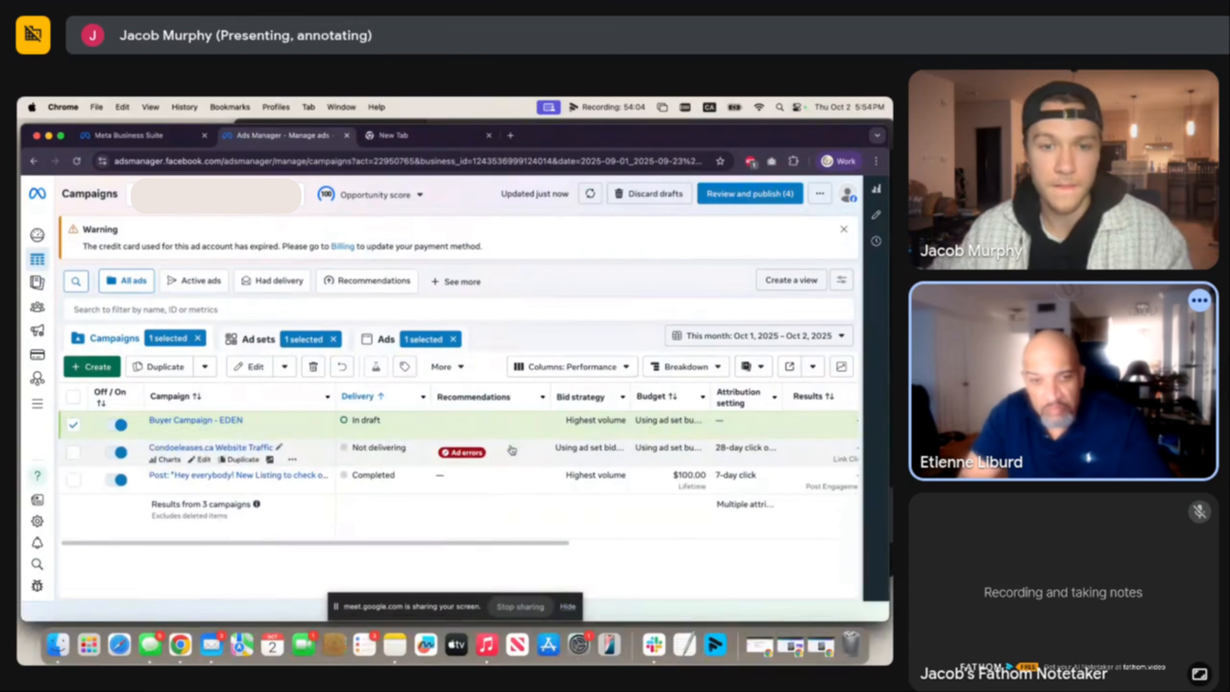
Switch the Campaigns table columns to the Custom preset.
scroll(514, 433, "right", 5)
scroll(513, 433, "right", 4)
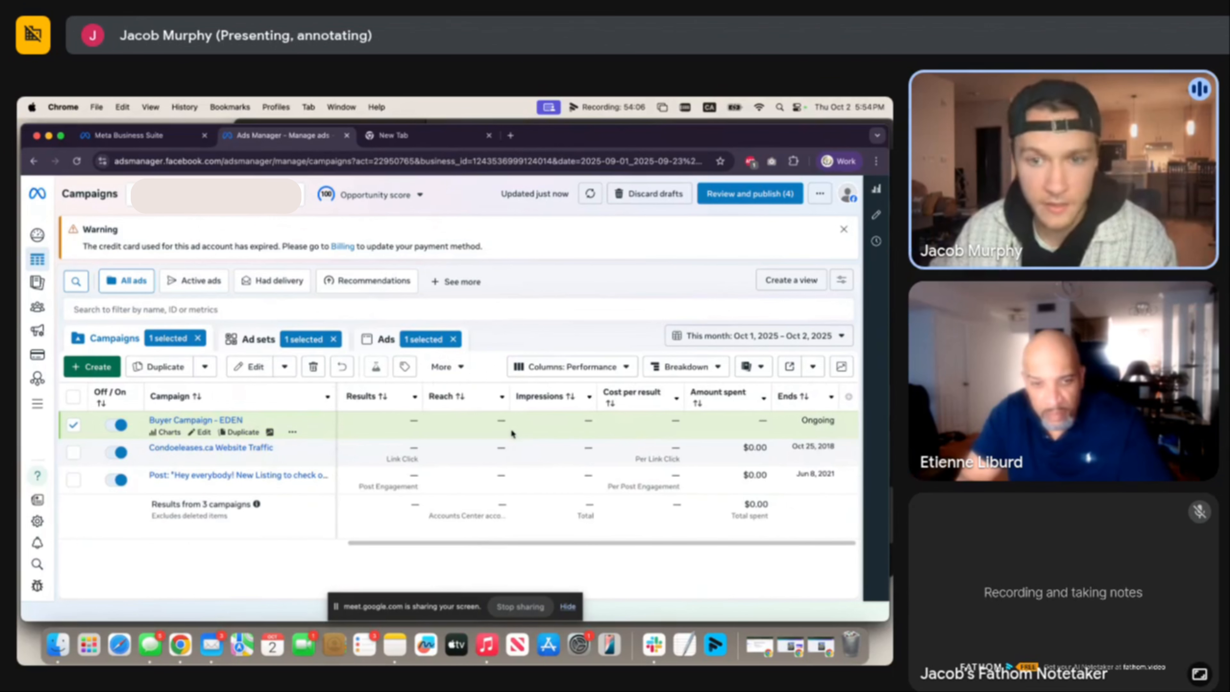
scroll(523, 412, "left", 4)
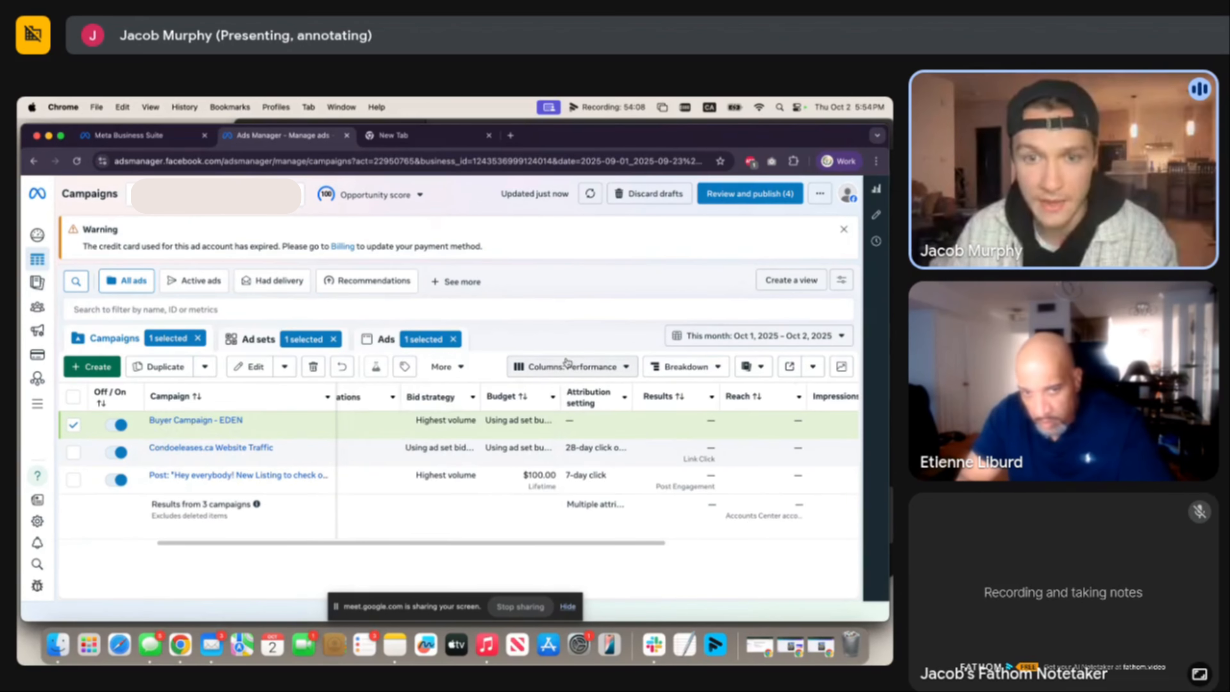
left_click(572, 367)
left_click(521, 451)
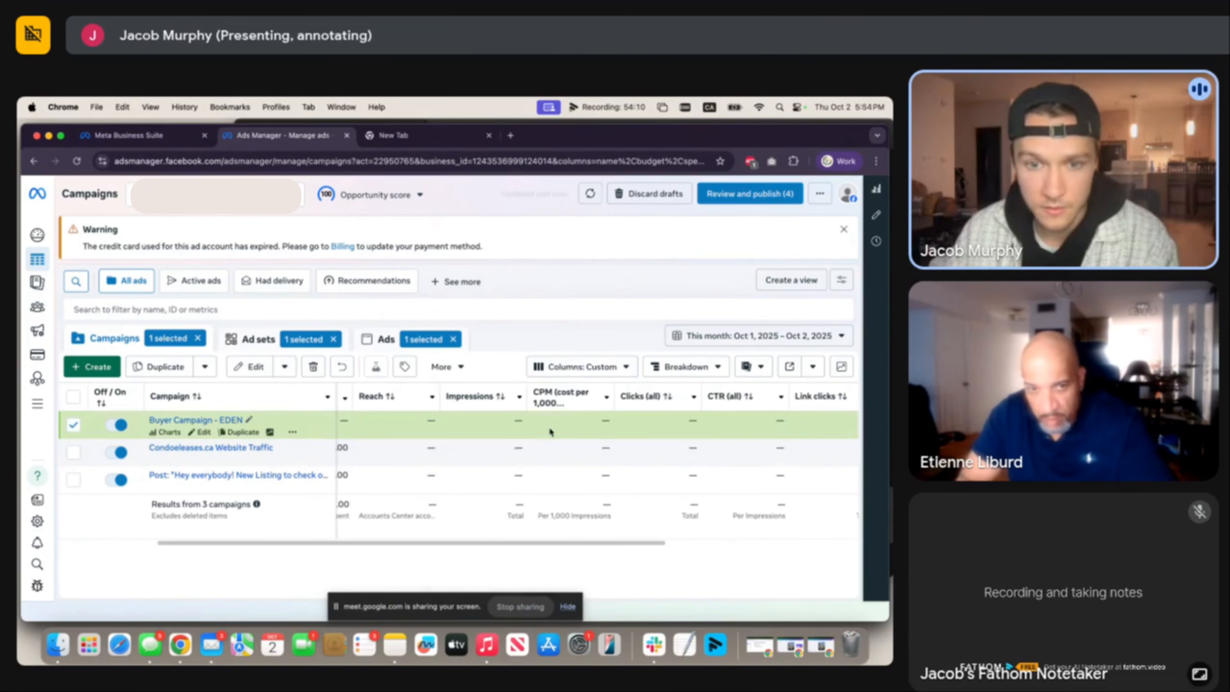
scroll(563, 422, "right", 5)
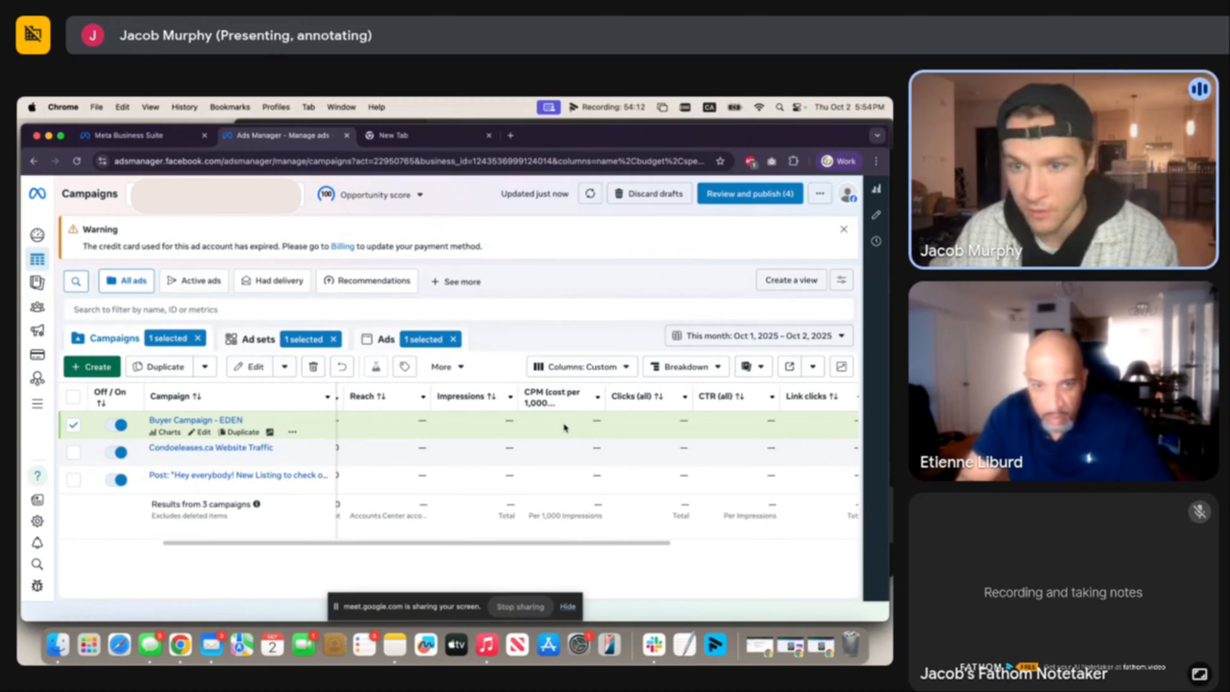
scroll(563, 422, "left", 5)
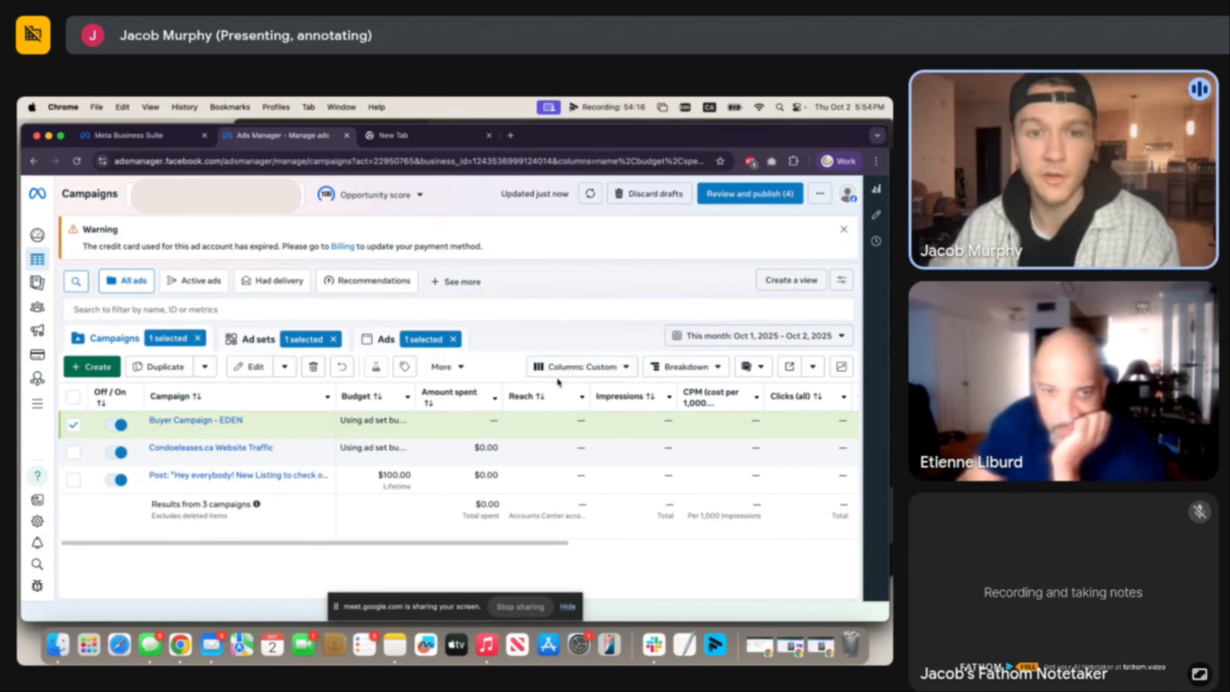
Scroll across the Custom columns and recheck the column presets list without changing it.
mouse_move(528, 395)
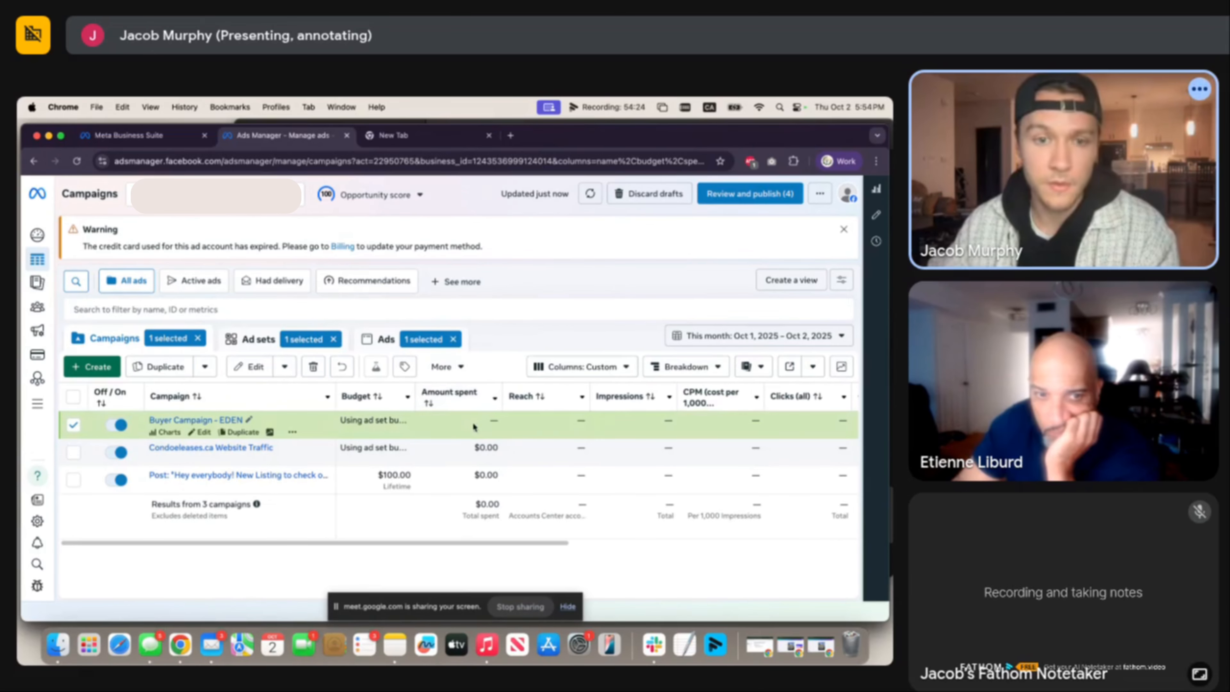
scroll(544, 423, "right", 5)
scroll(560, 422, "right", 5)
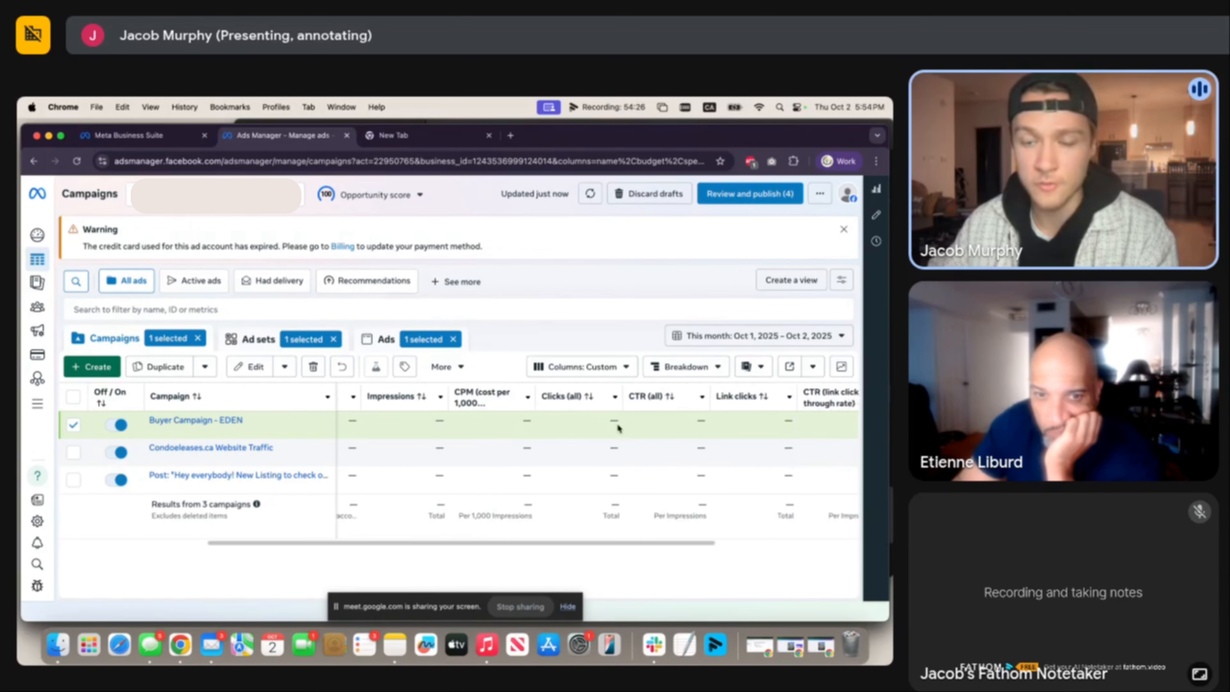
left_click(578, 367)
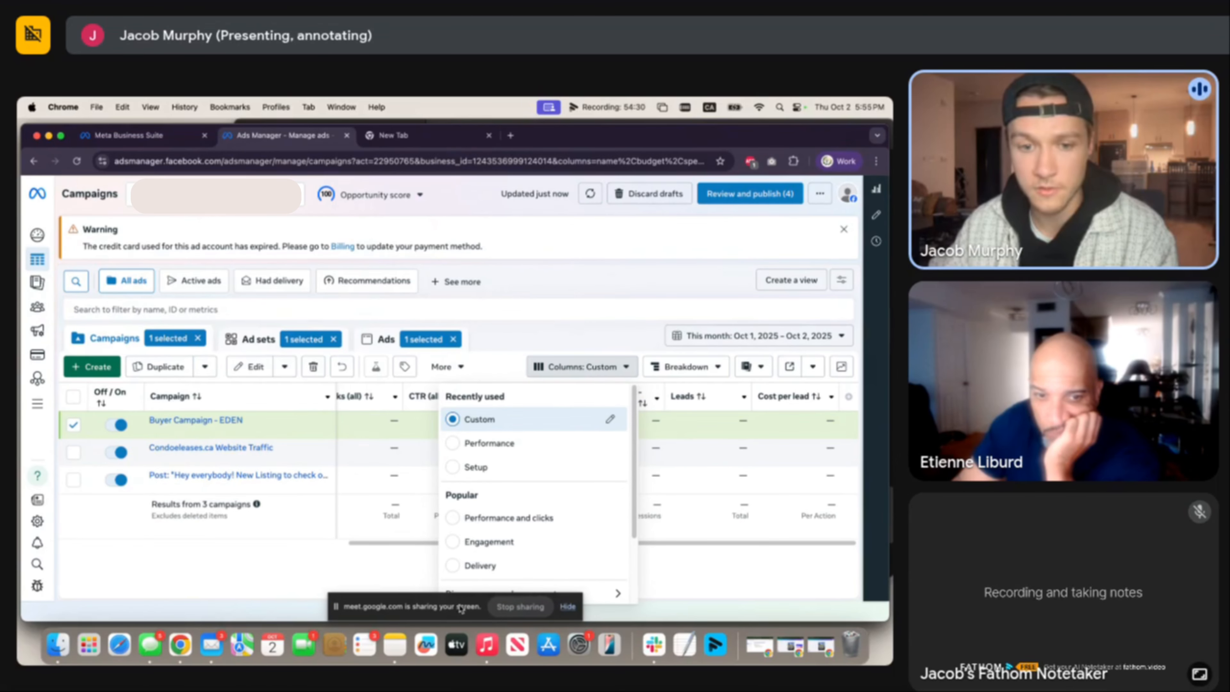
scroll(523, 541, "down", 3)
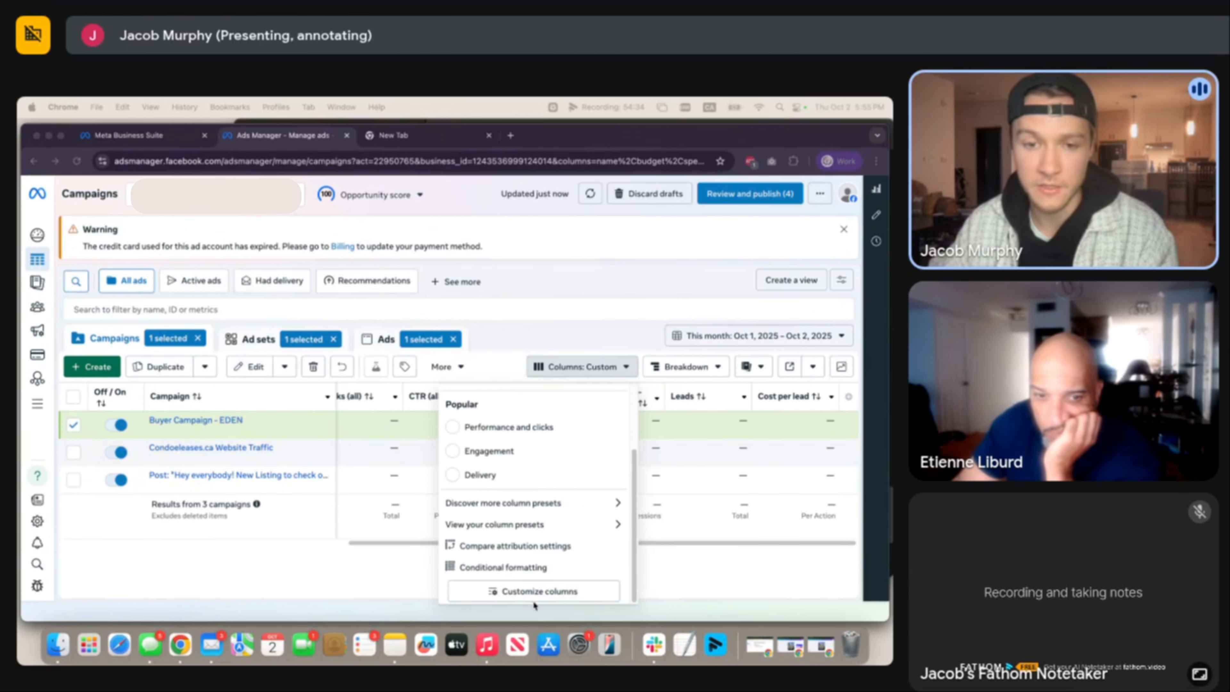
left_click(697, 580)
left_click(555, 328)
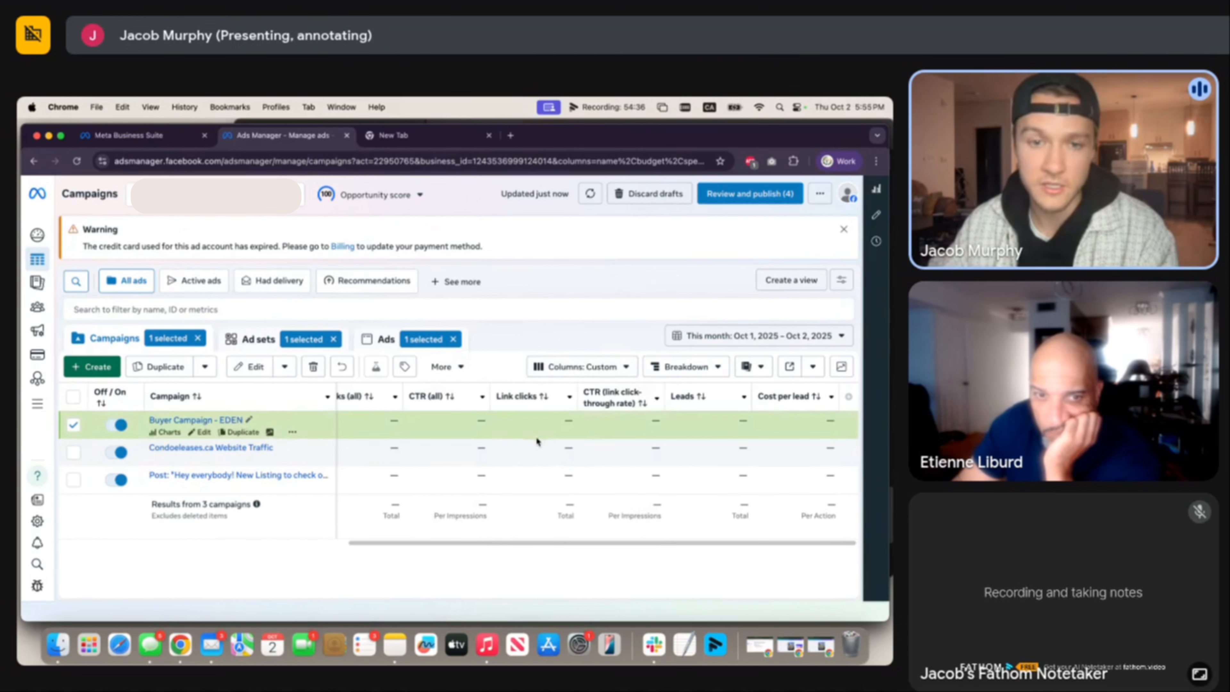
scroll(536, 436, "left", 10)
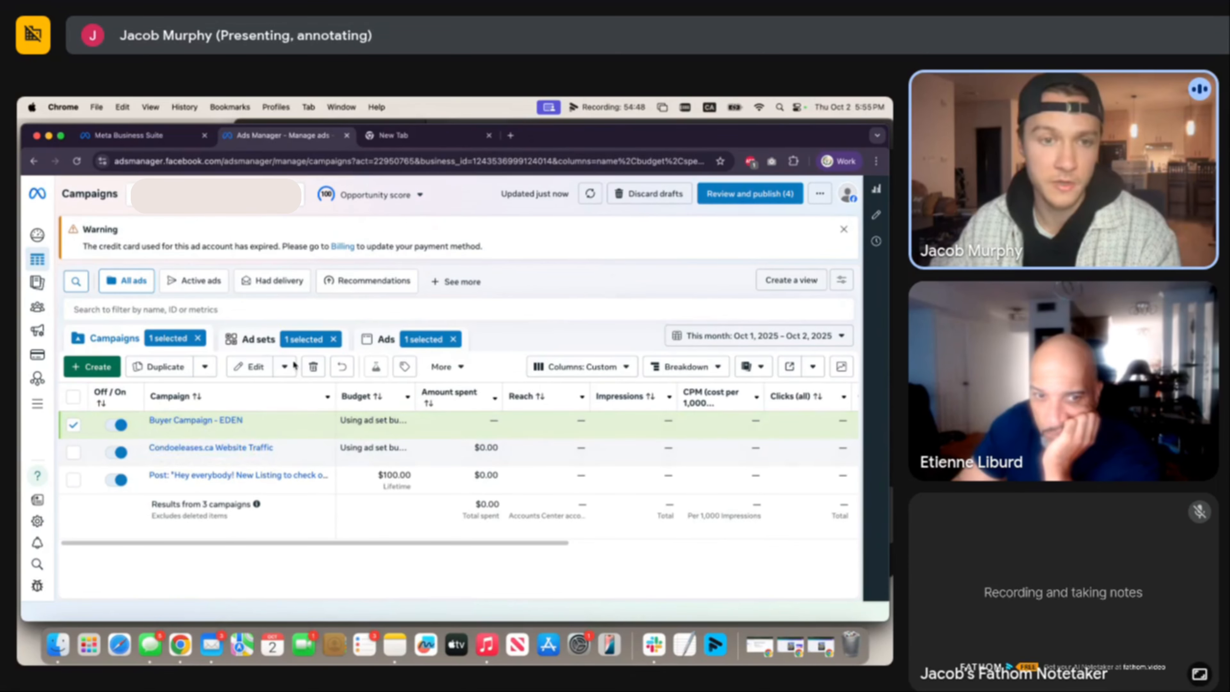
Show the Ad sets table and scroll to First Time Home Buyers - Static ads' Leads and Cost per lead.
left_click(259, 342)
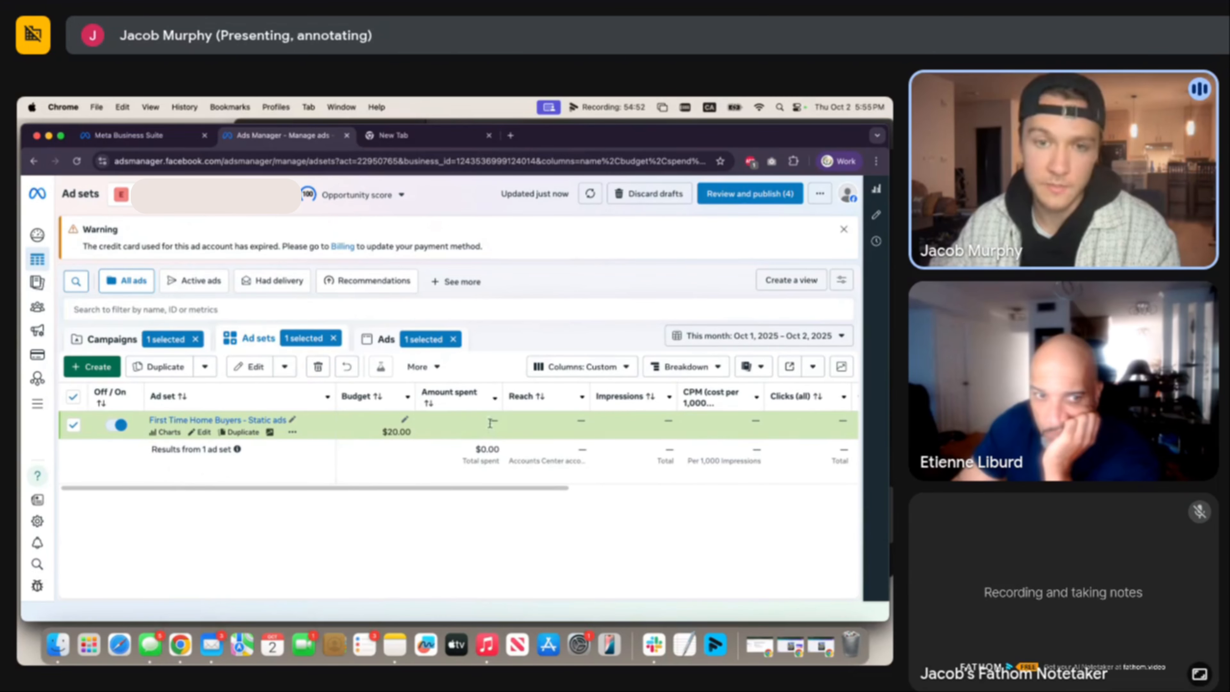
scroll(499, 424, "right", 3)
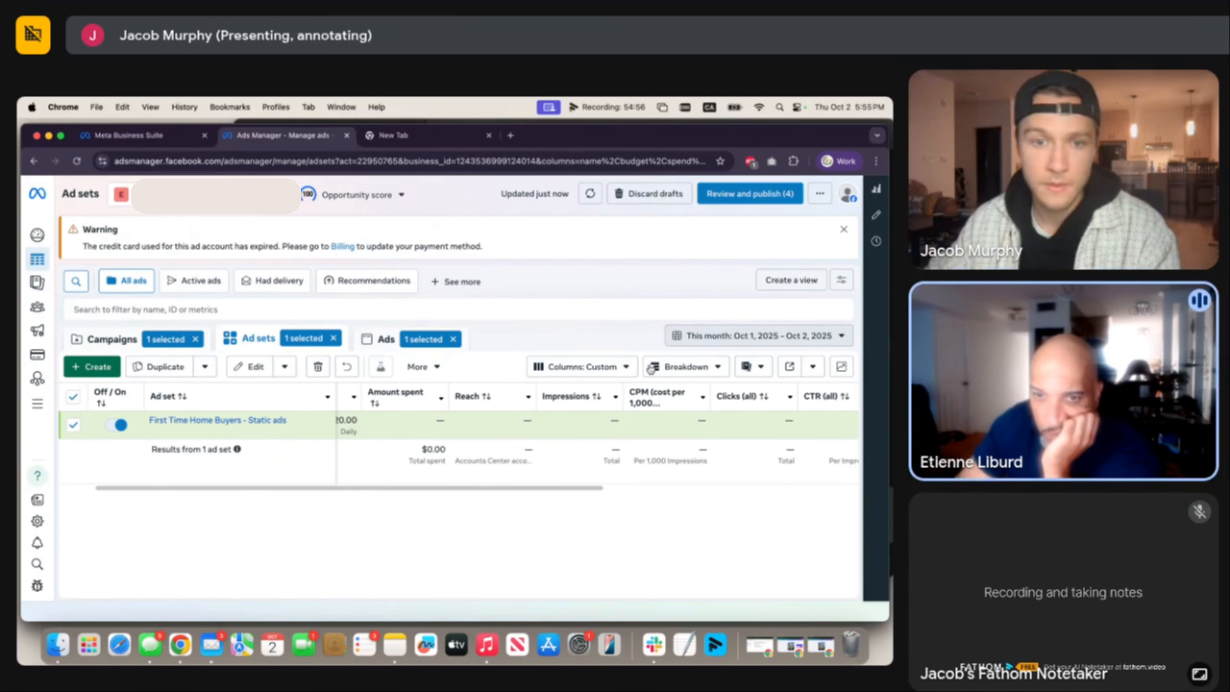
scroll(506, 425, "right", 1)
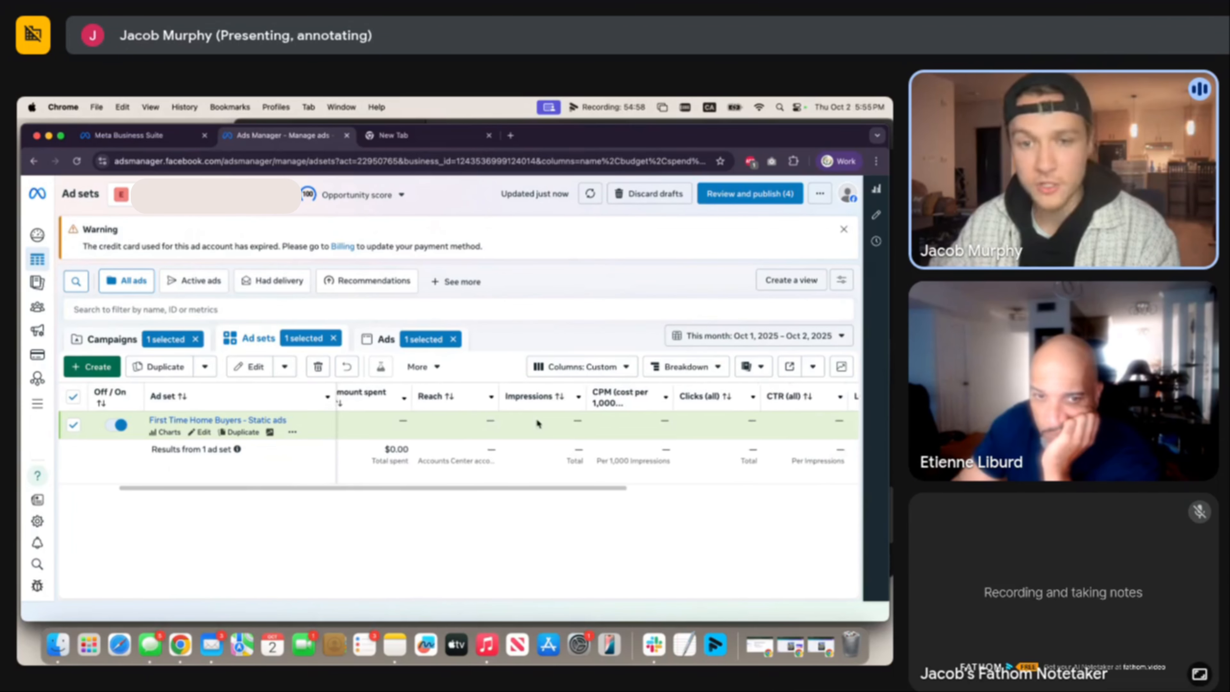
scroll(538, 417, "right", 3)
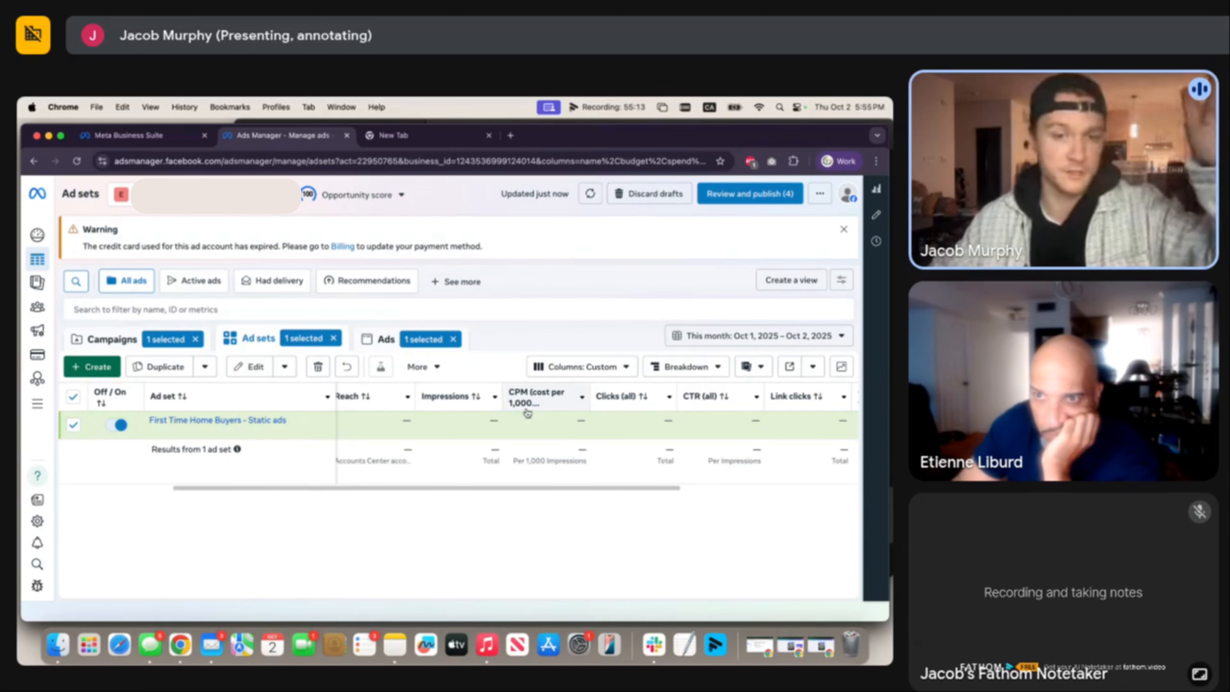
scroll(532, 406, "right", 3)
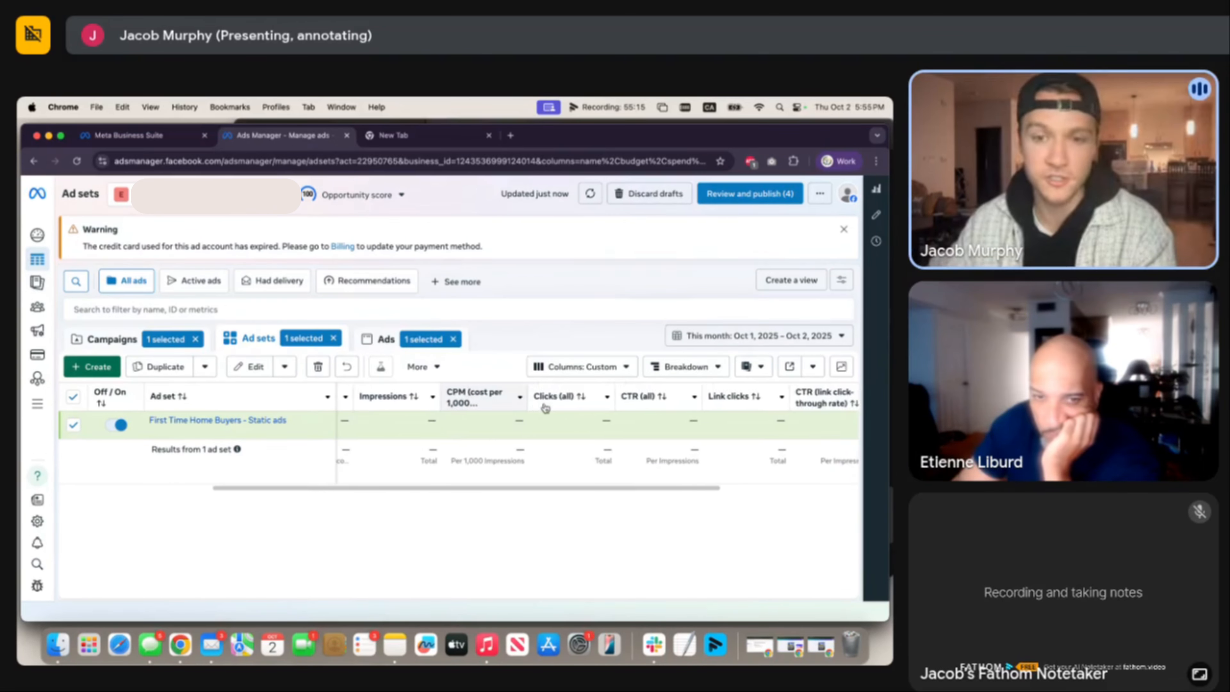
scroll(528, 404, "right", 2)
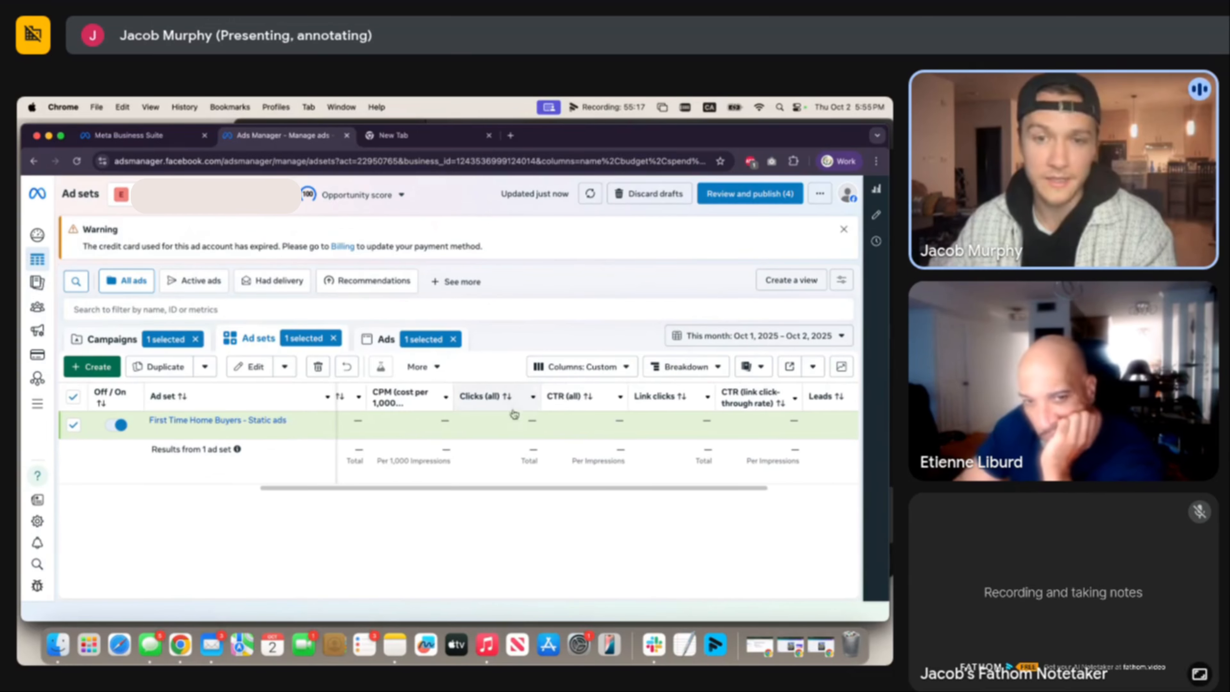
scroll(528, 404, "right", 2)
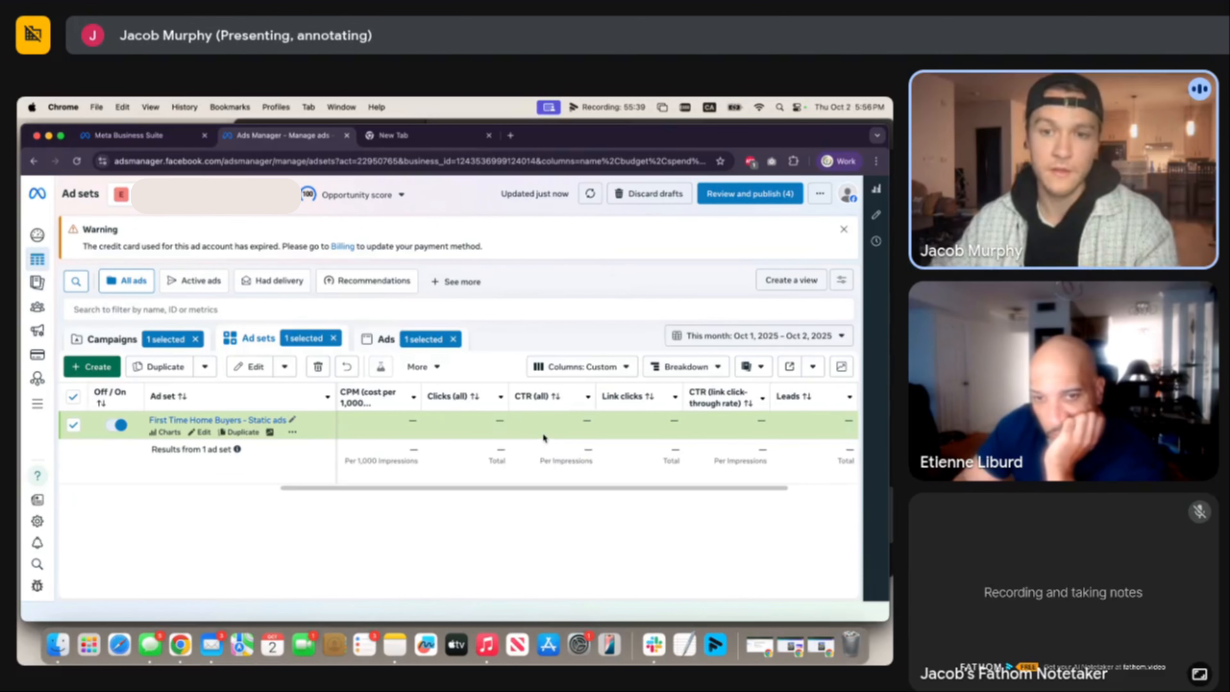
scroll(542, 433, "right", 4)
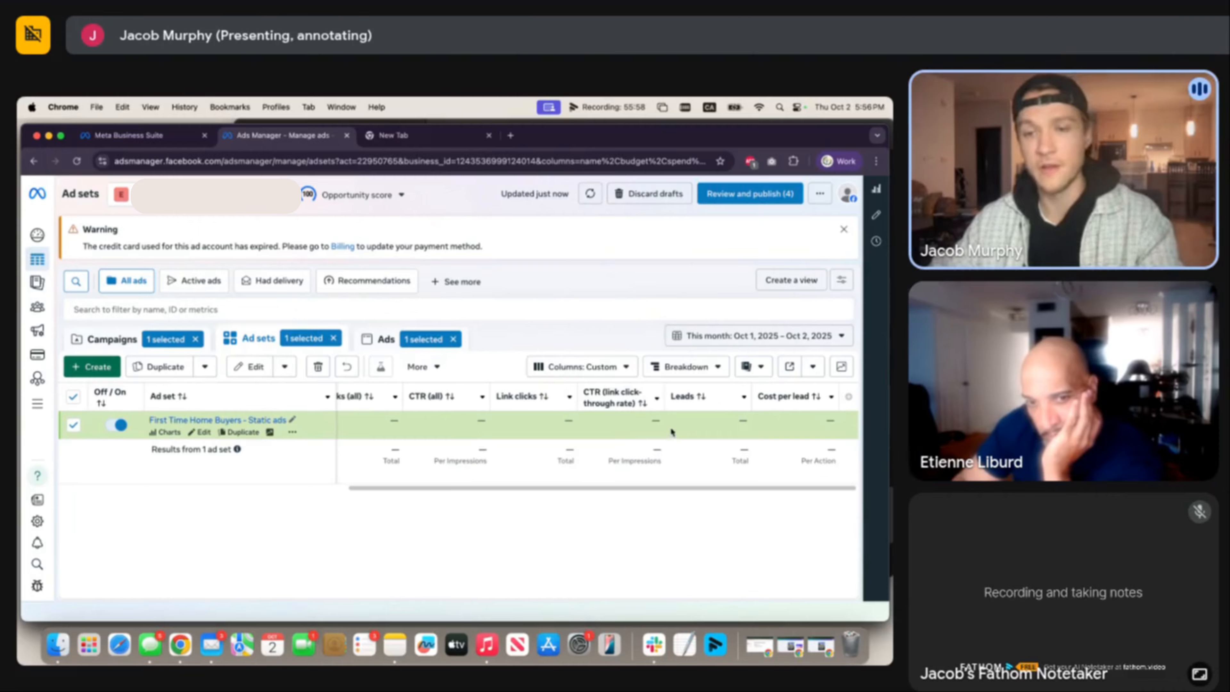
mouse_move(688, 397)
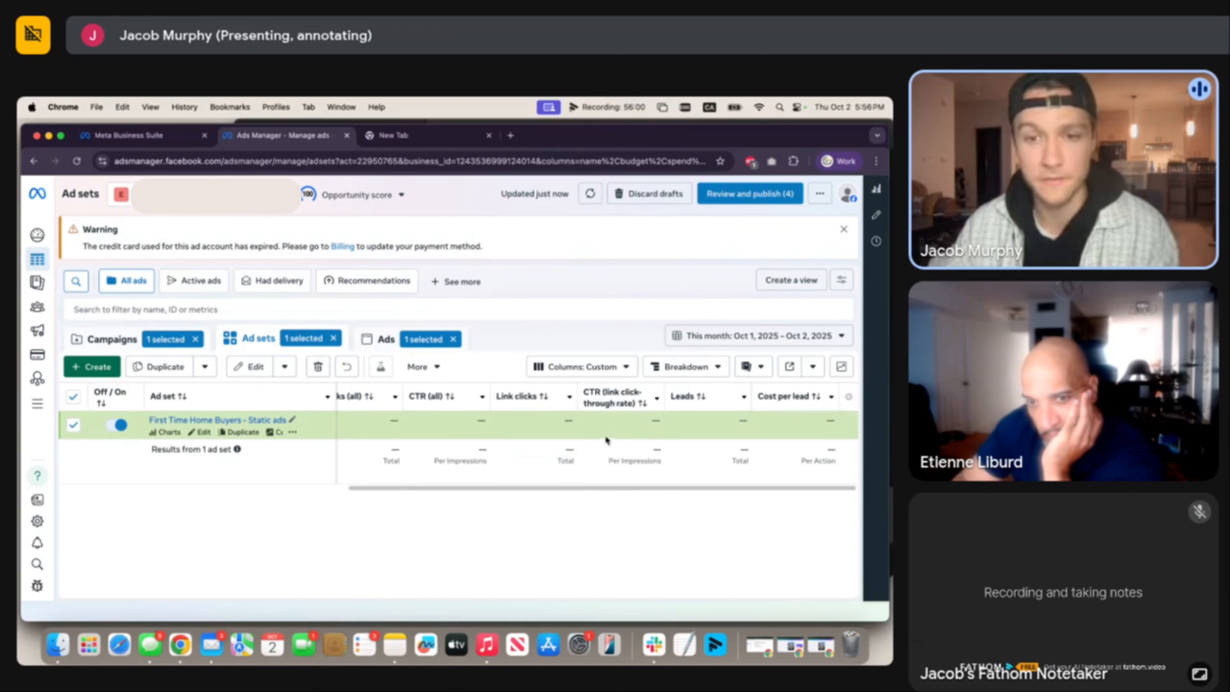
scroll(612, 436, "left", 5)
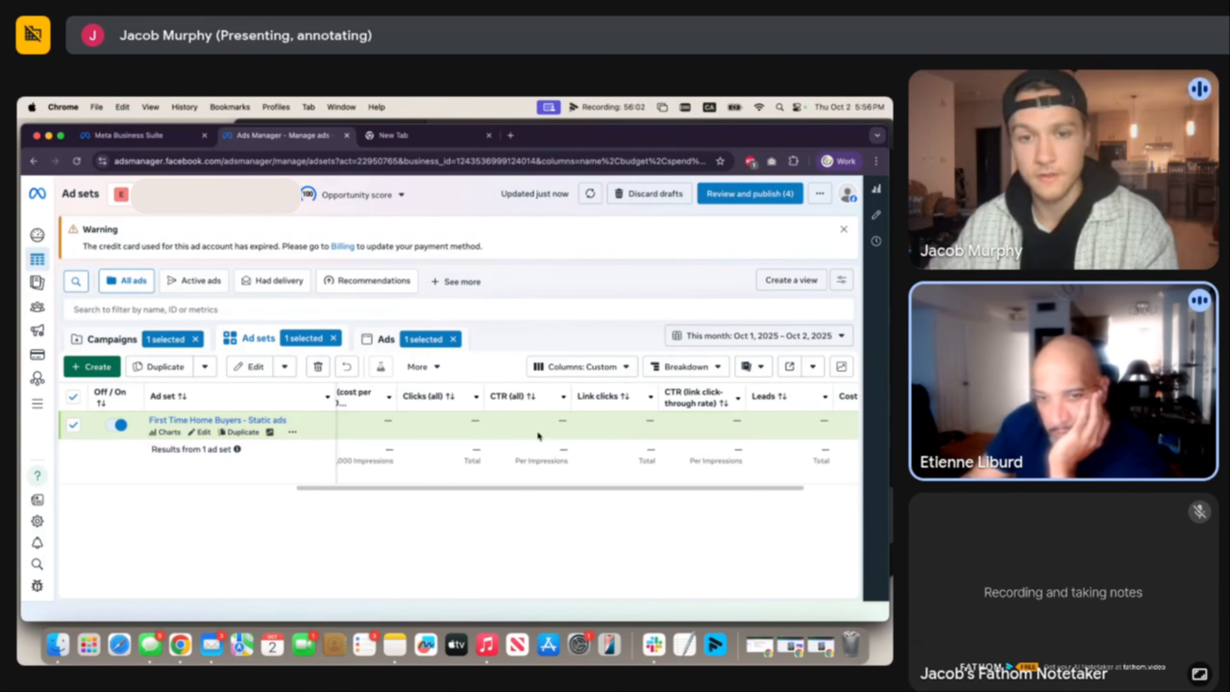
scroll(746, 431, "left", 5)
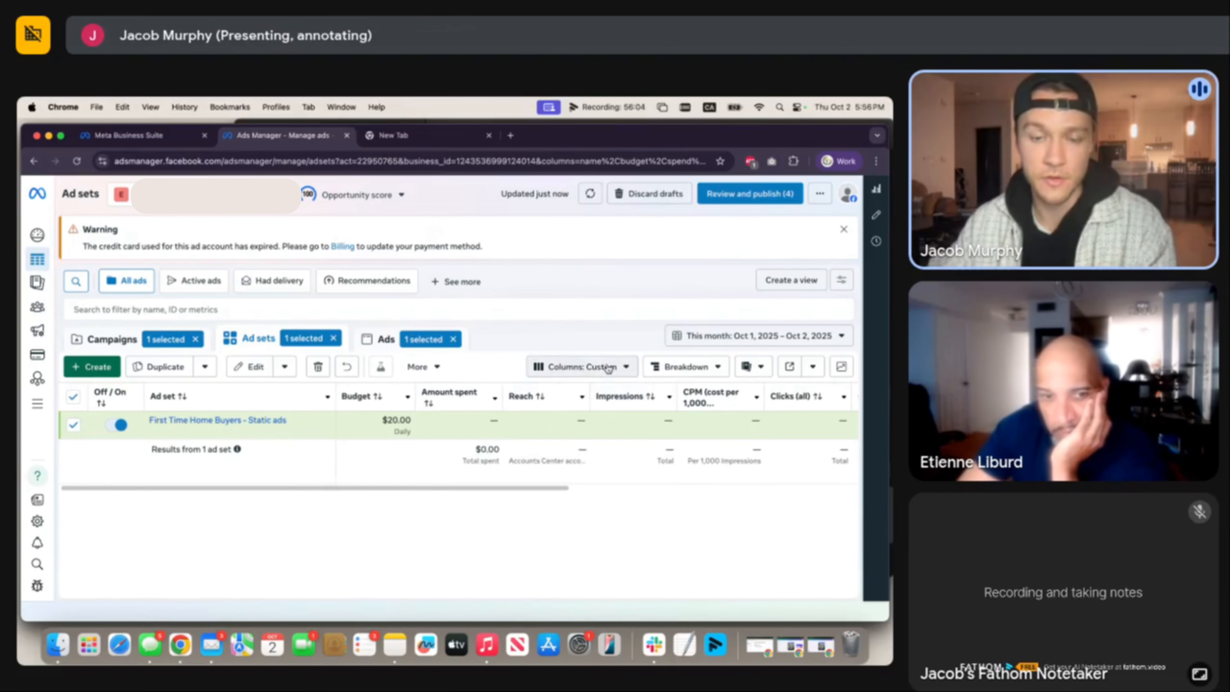
Apply the Performance column preset and review the draft ad set's Highest volume bid strategy, results, cost per result and schedule.
left_click(581, 367)
left_click(562, 440)
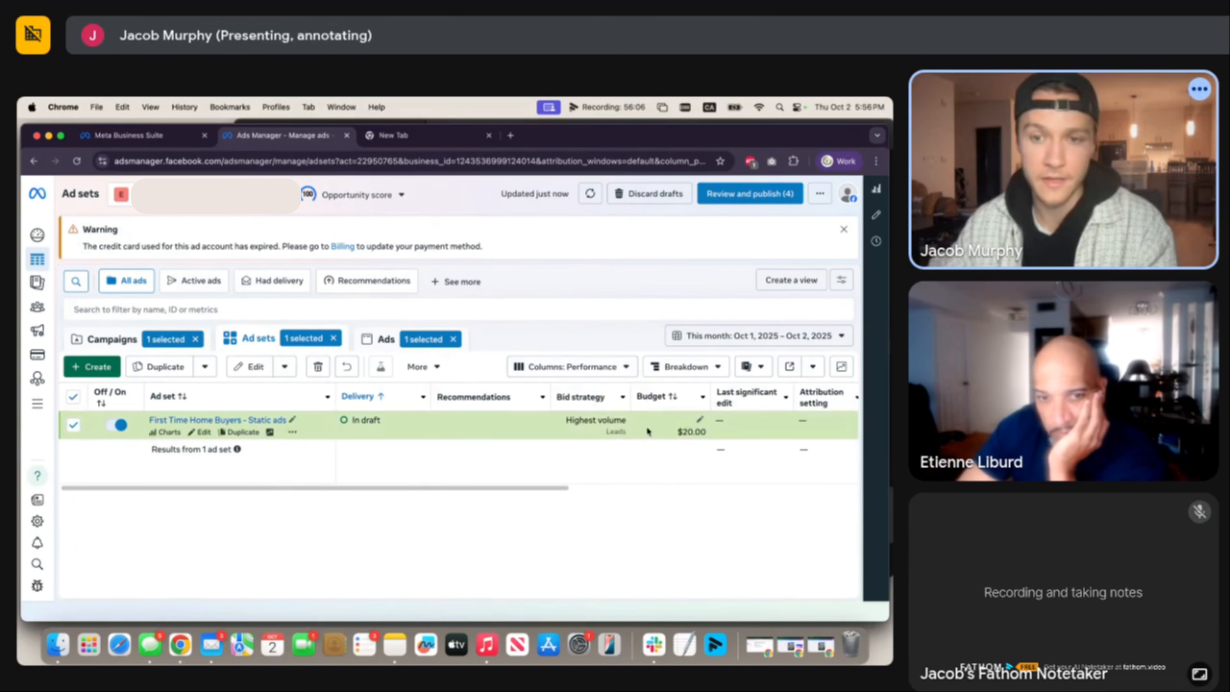
scroll(703, 438, "right", 10)
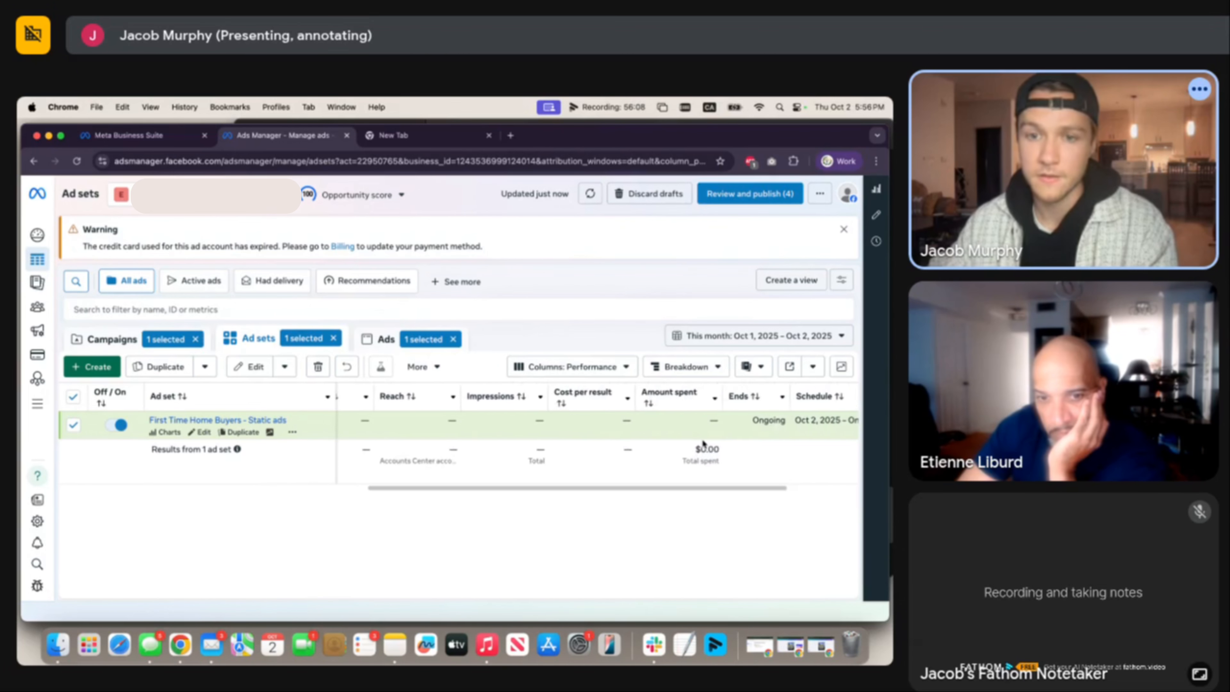
scroll(697, 439, "right", 4)
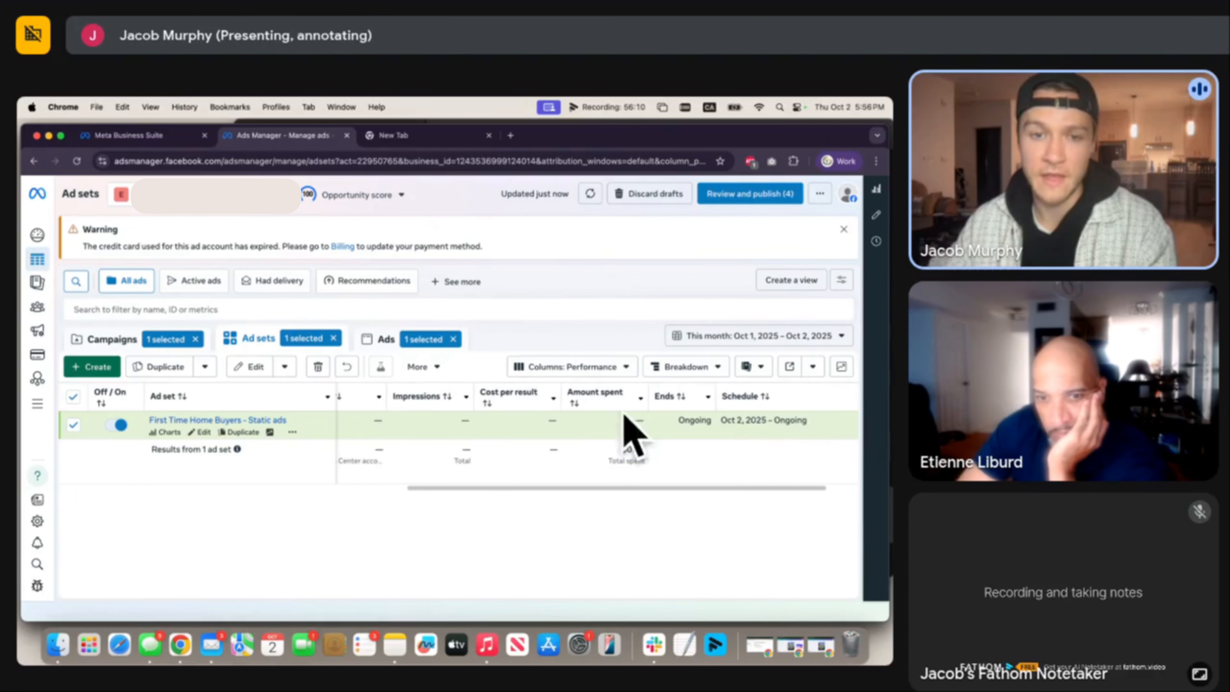
scroll(697, 460, "right", 3)
scroll(733, 478, "left", 1)
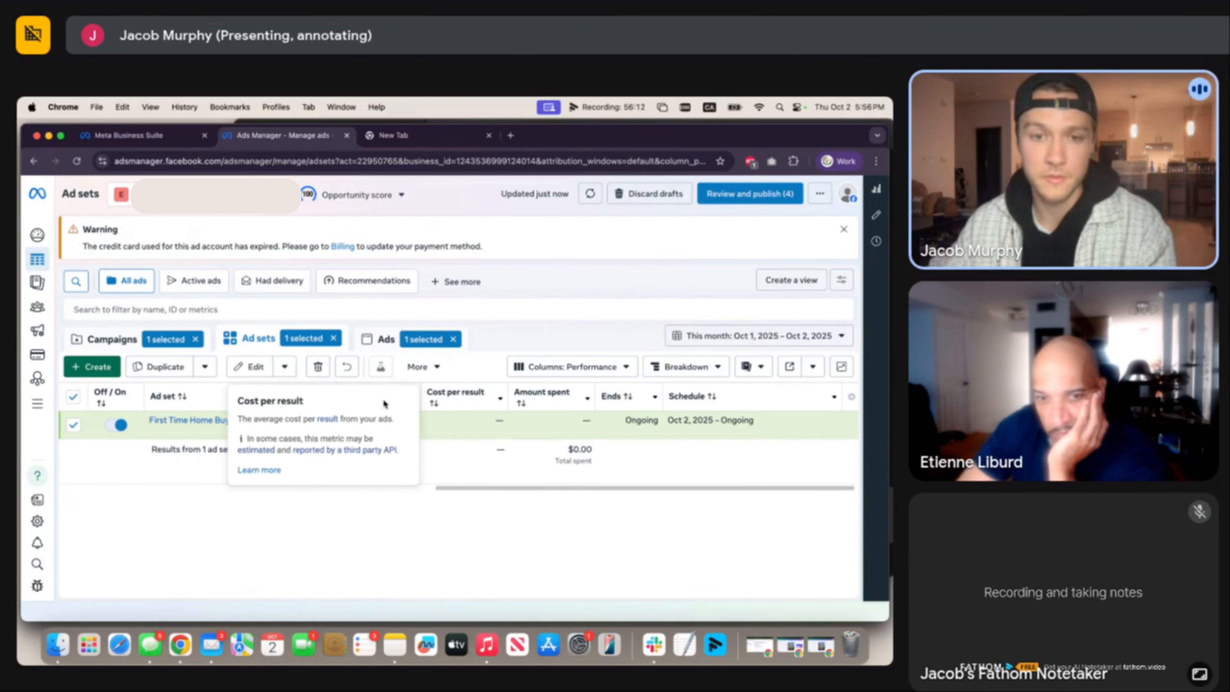
scroll(383, 435, "left", 10)
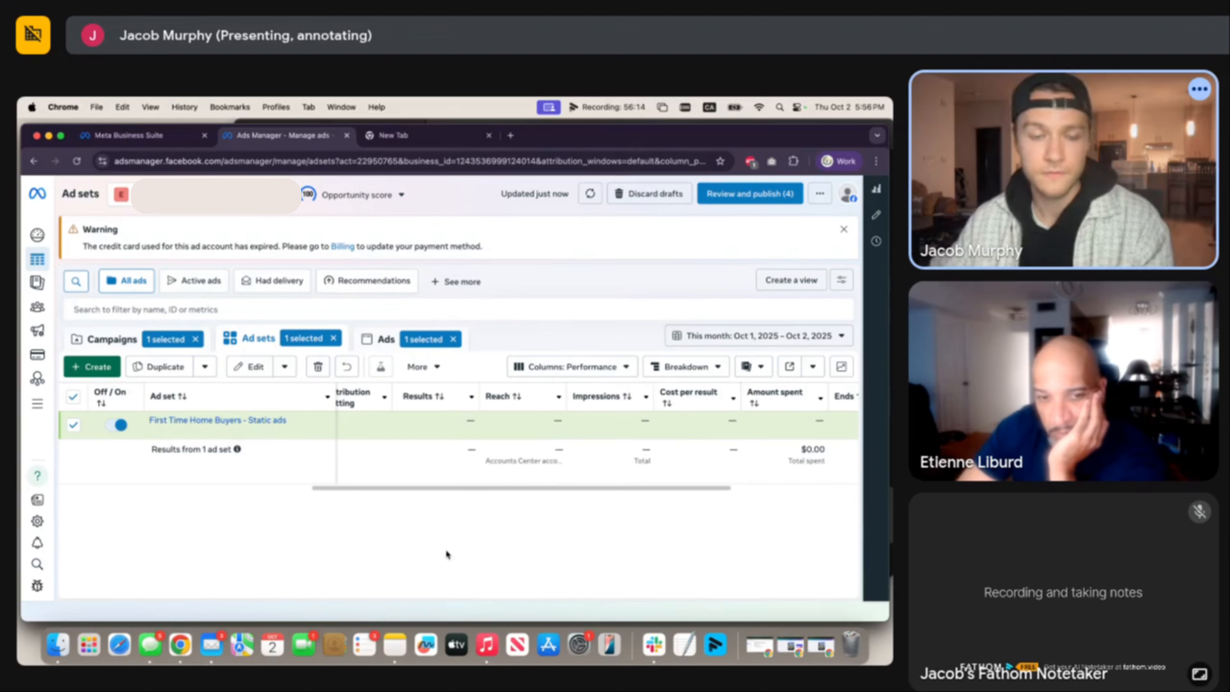